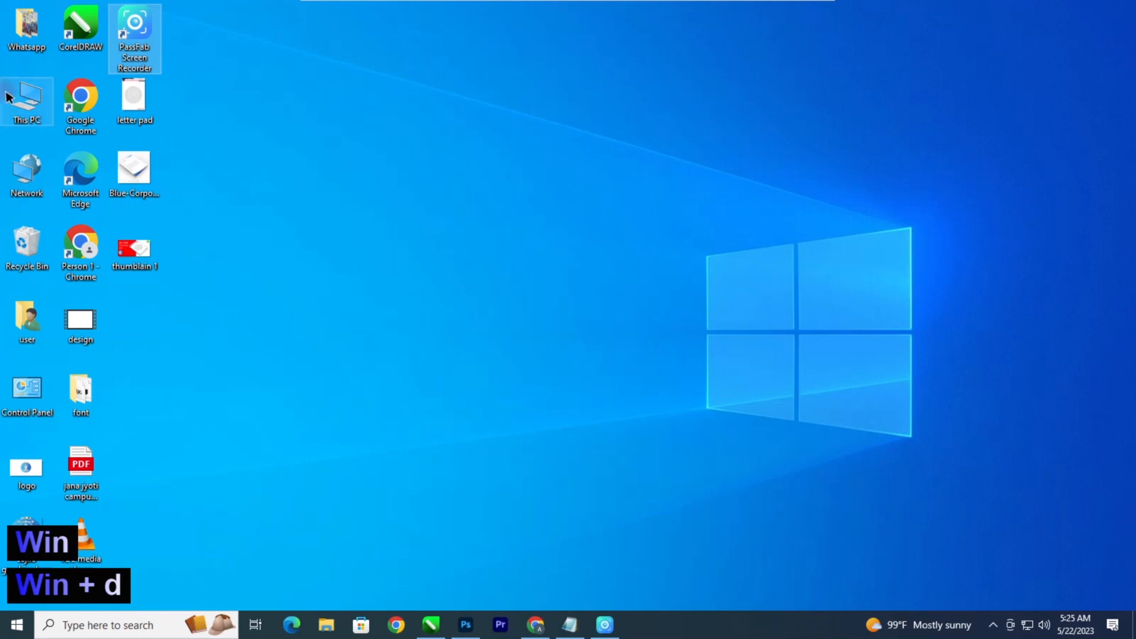
# Step: Open the image folder on Local Disk (E:)
pyautogui.doubleClick(551, 347)
pyautogui.click(553, 354)
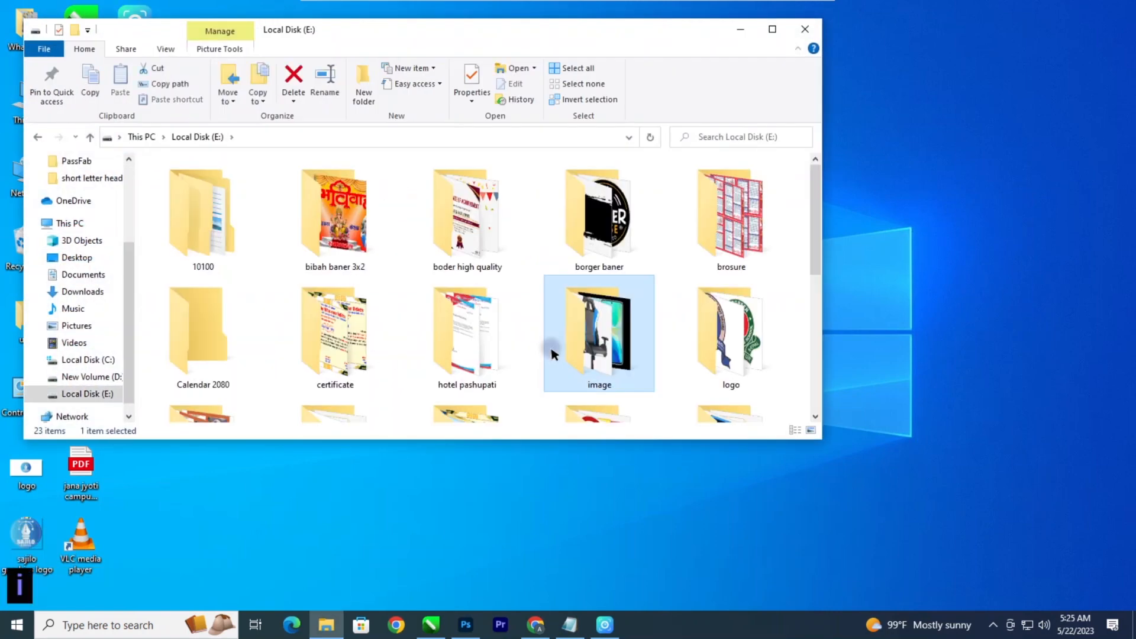
pyautogui.doubleClick(622, 336)
pyautogui.scroll(-3, 499, 318)
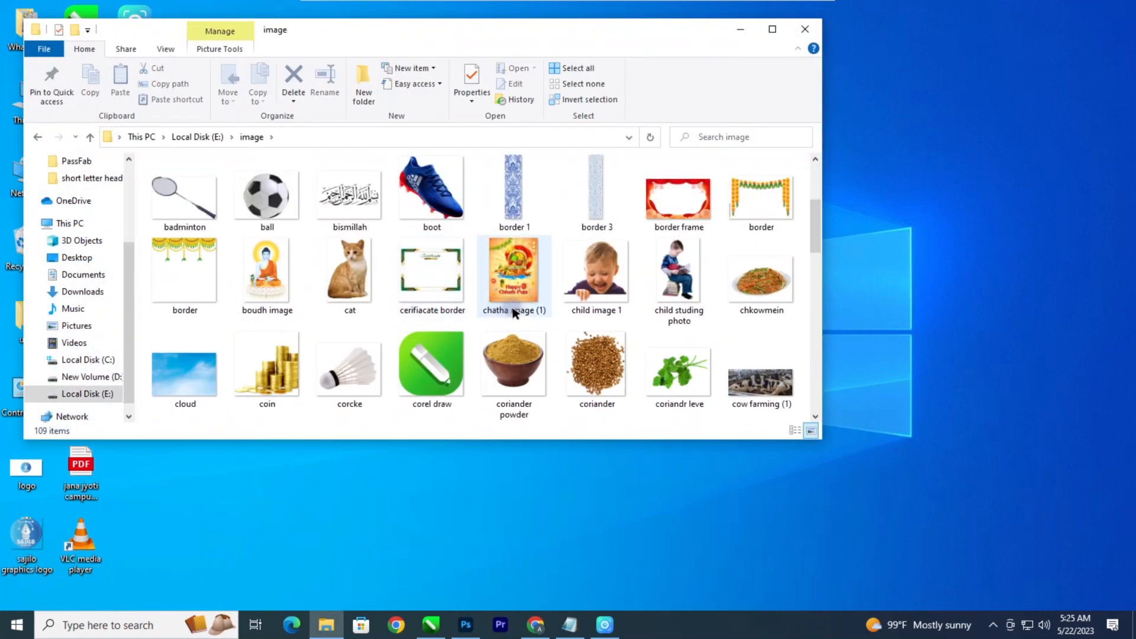
# Step: Place the vivo log and mobile phone images from the folder into the open Photoshop banner document
pyautogui.scroll(-10, 514, 314)
pyautogui.click(590, 324)
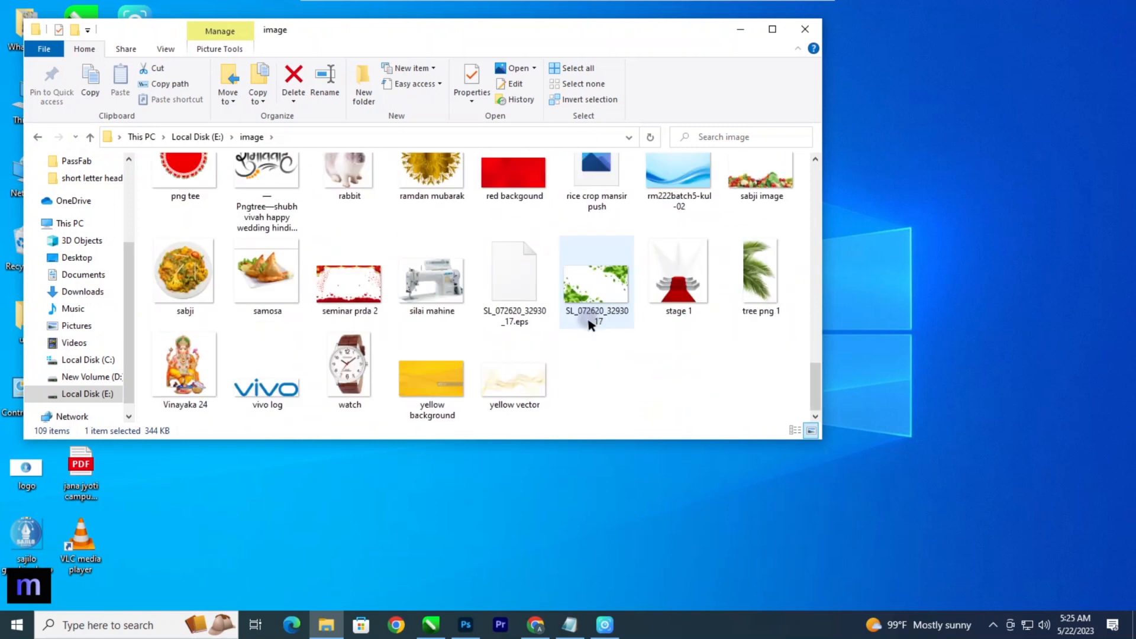
pyautogui.scroll(7, 570, 335)
pyautogui.scroll(-7, 561, 342)
pyautogui.click(277, 397)
pyautogui.scroll(1, 424, 388)
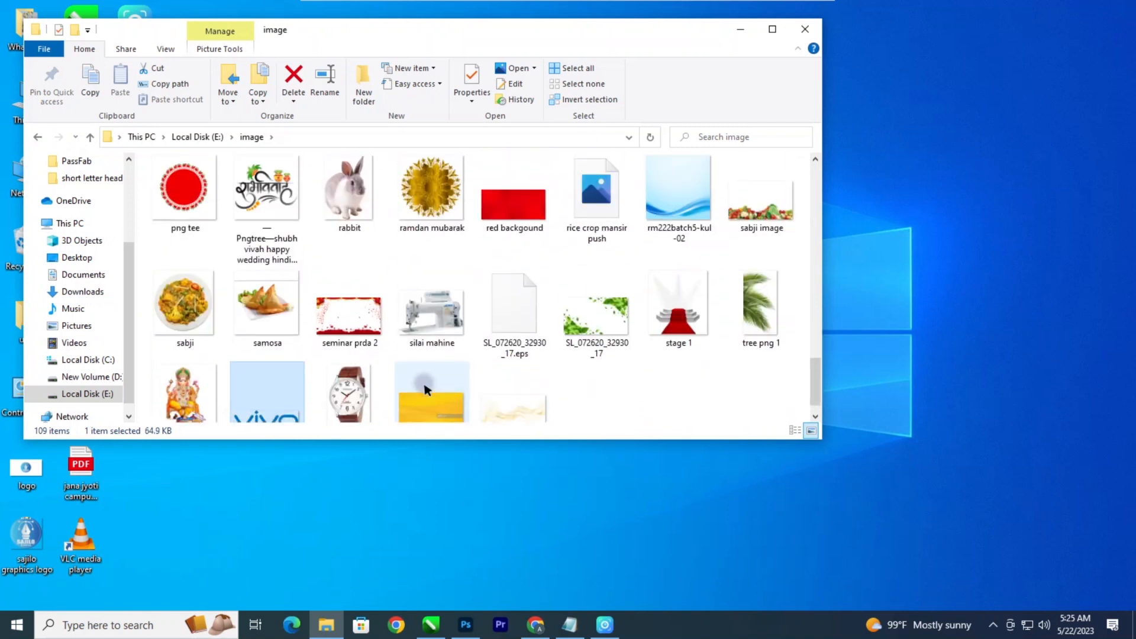
pyautogui.scroll(4, 500, 375)
pyautogui.keyDown('ctrl'); pyautogui.click(761, 201); pyautogui.keyUp('ctrl')
pyautogui.moveTo(675, 430); pyautogui.dragTo(495, 330)
pyautogui.press('Return')
pyautogui.press('Return')
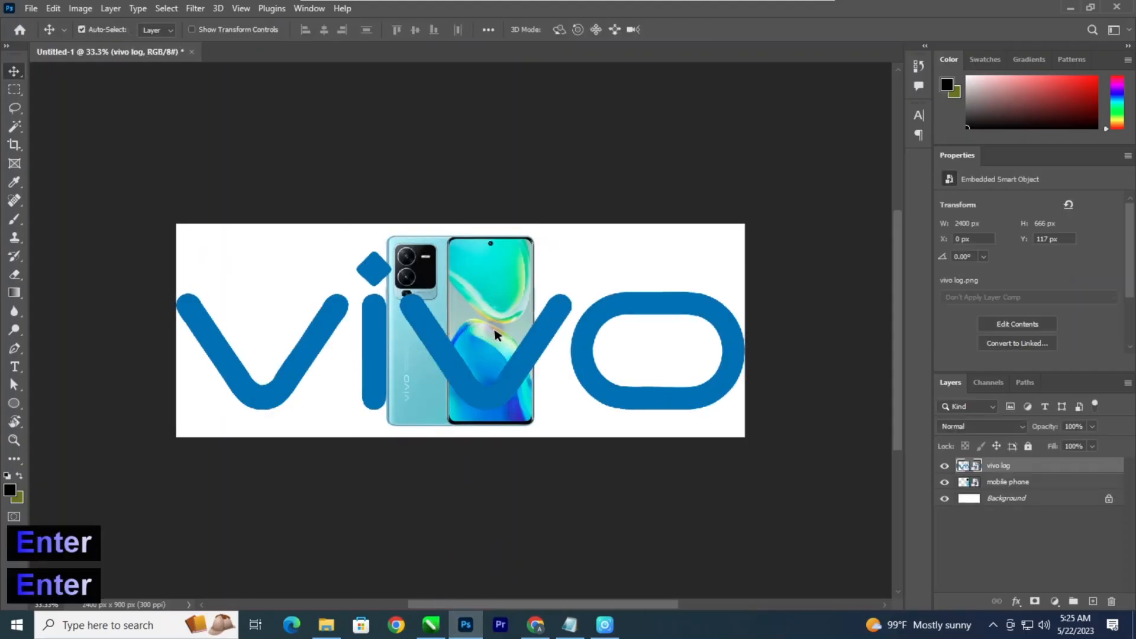
# Step: Move the mobile phone image to the banner's right end and hide the vivo log layer
pyautogui.moveTo(501, 345); pyautogui.dragTo(743, 355)
pyautogui.click(945, 465)
pyautogui.click(769, 373)
pyautogui.hotkey('ctrl', '-')
pyautogui.hotkey('ctrl', '+')
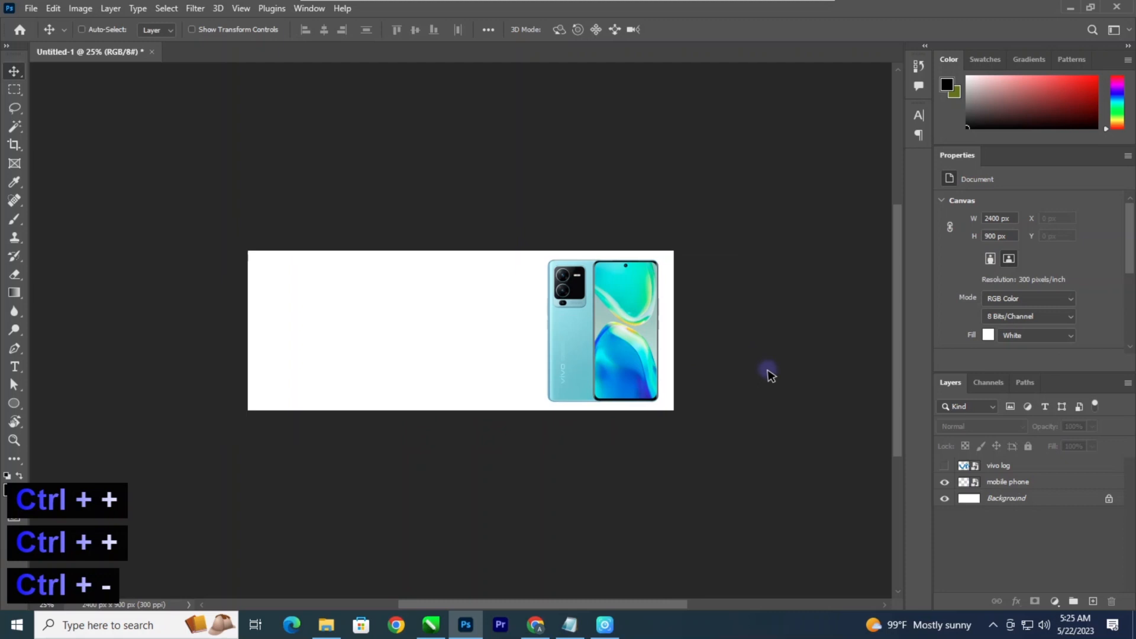
pyautogui.press('space')
pyautogui.press('space')
pyautogui.moveTo(711, 394); pyautogui.dragTo(657, 382)
pyautogui.hotkey('ctrl', 'space')
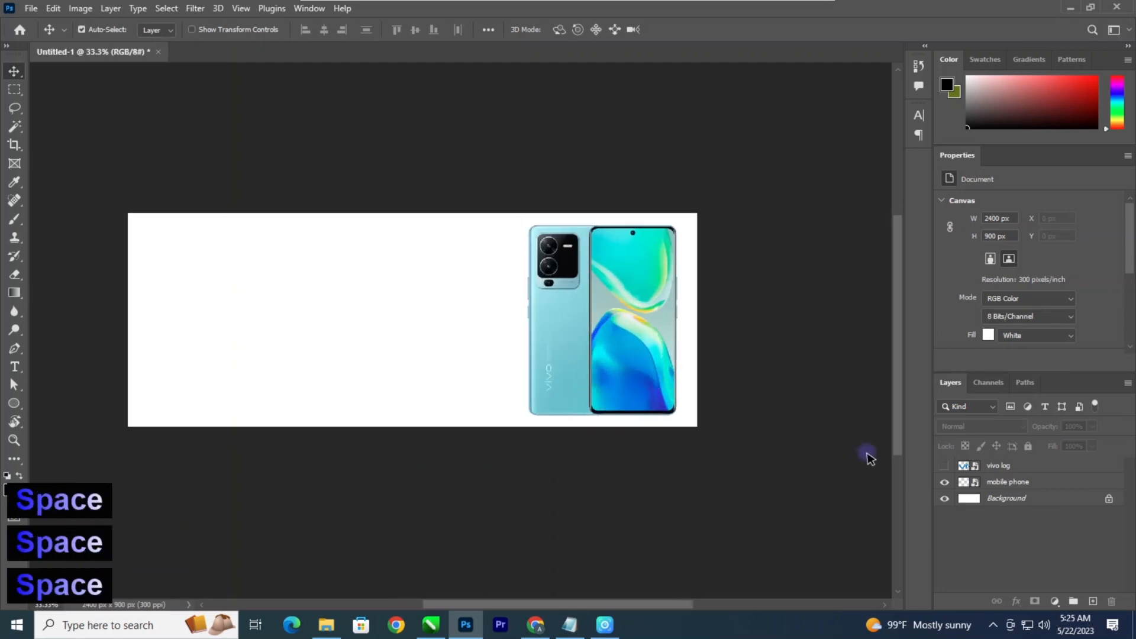
# Step: Add a gradient fill layer above the Background with a cyan, yellow and blue gradient whose middle stop is ffef00 at location 51
pyautogui.click(945, 483)
pyautogui.click(1019, 499)
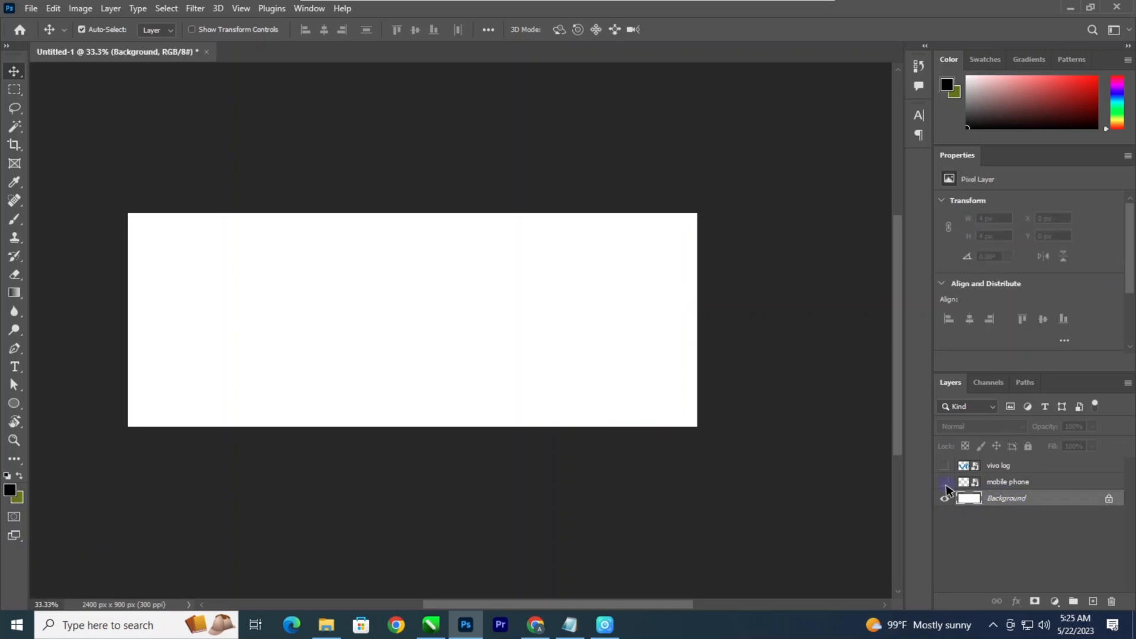
pyautogui.click(945, 482)
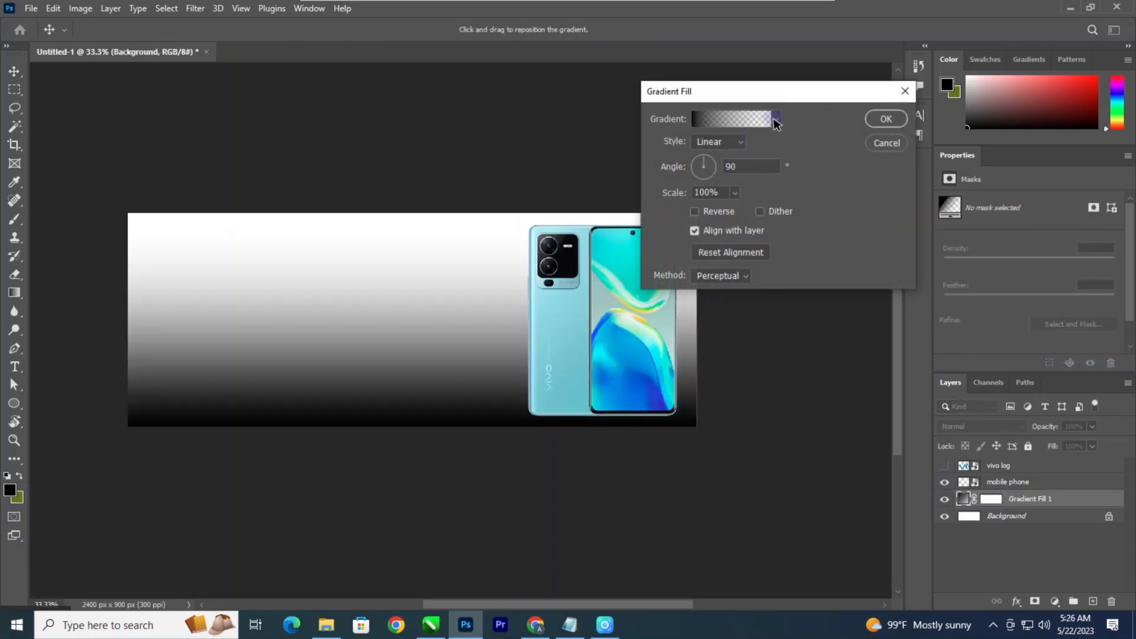
pyautogui.click(776, 120)
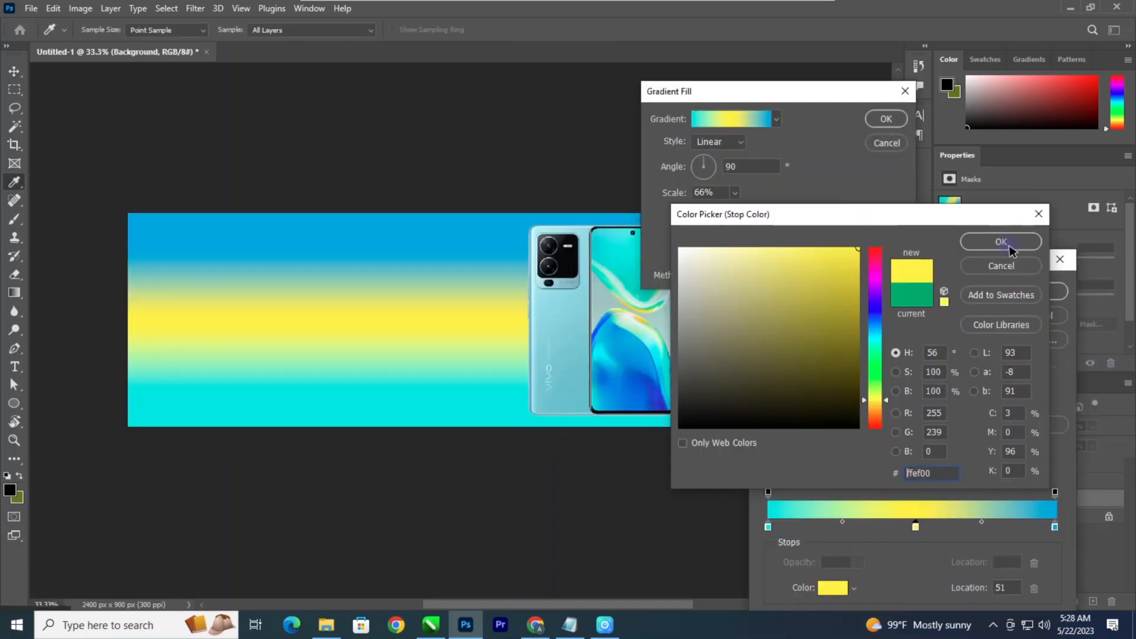
pyautogui.click(1001, 245)
pyautogui.moveTo(984, 523)
pyautogui.mouseDown()
pyautogui.moveTo(1076, 507)
pyautogui.moveTo(922, 508)
pyautogui.moveTo(993, 534)
pyautogui.moveTo(982, 536)
pyautogui.mouseUp()
pyautogui.click(1033, 294)
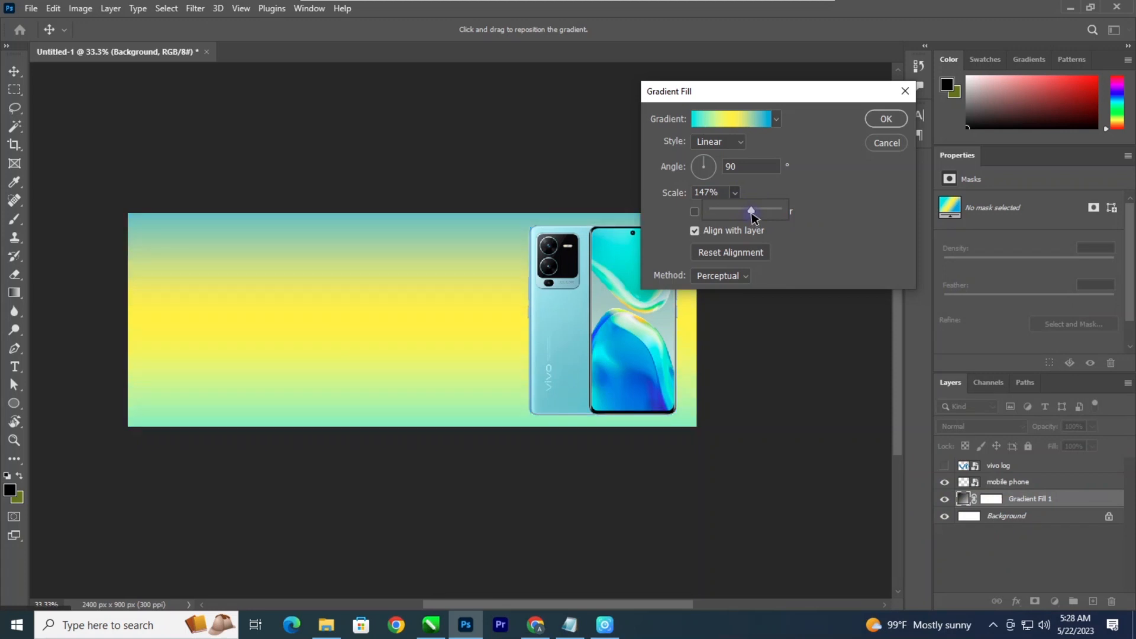
# Step: Make the gradient fill Radial at 1000% scale and move its cyan centre to the banner's lower middle
pyautogui.moveTo(750, 214); pyautogui.dragTo(747, 214)
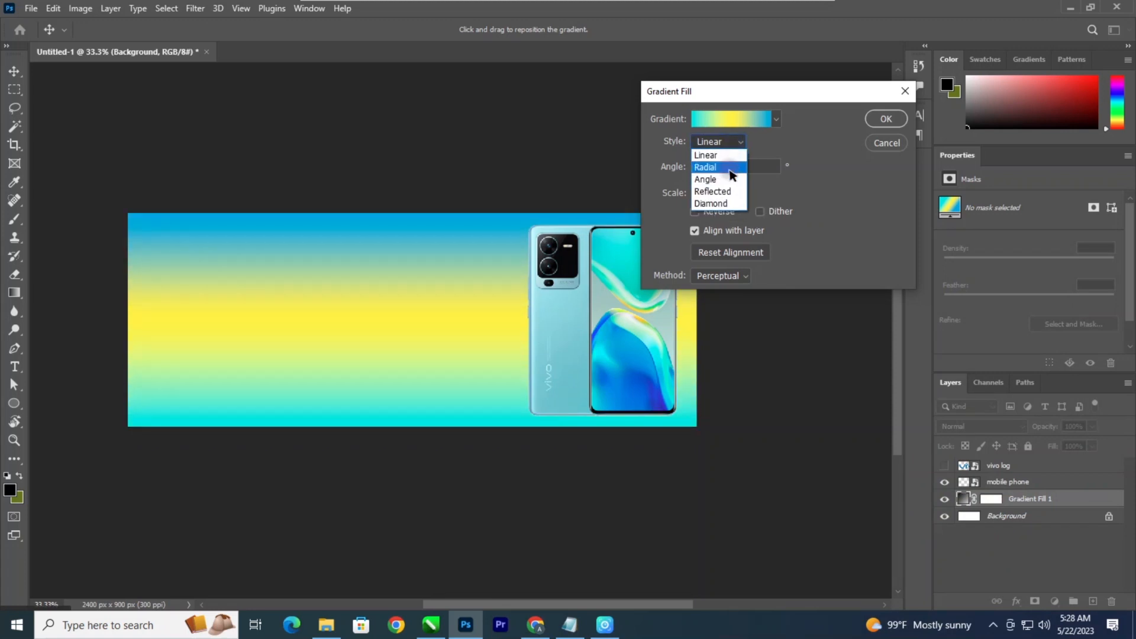
pyautogui.click(731, 169)
pyautogui.moveTo(465, 307); pyautogui.dragTo(469, 306)
pyautogui.moveTo(740, 214); pyautogui.dragTo(743, 213)
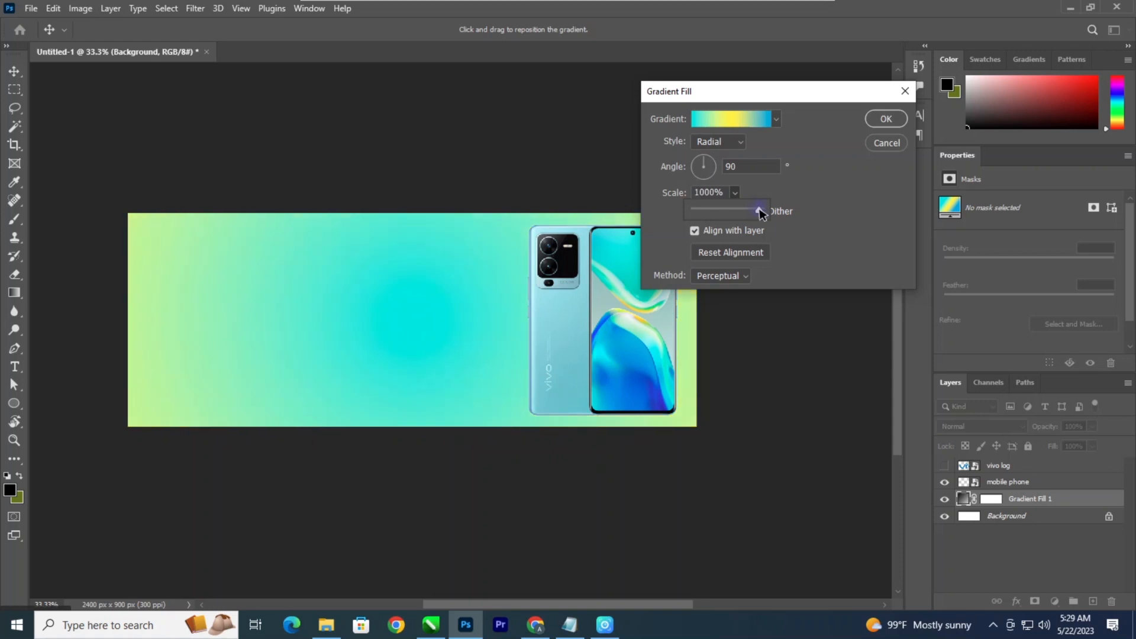
pyautogui.moveTo(430, 278); pyautogui.dragTo(330, 344)
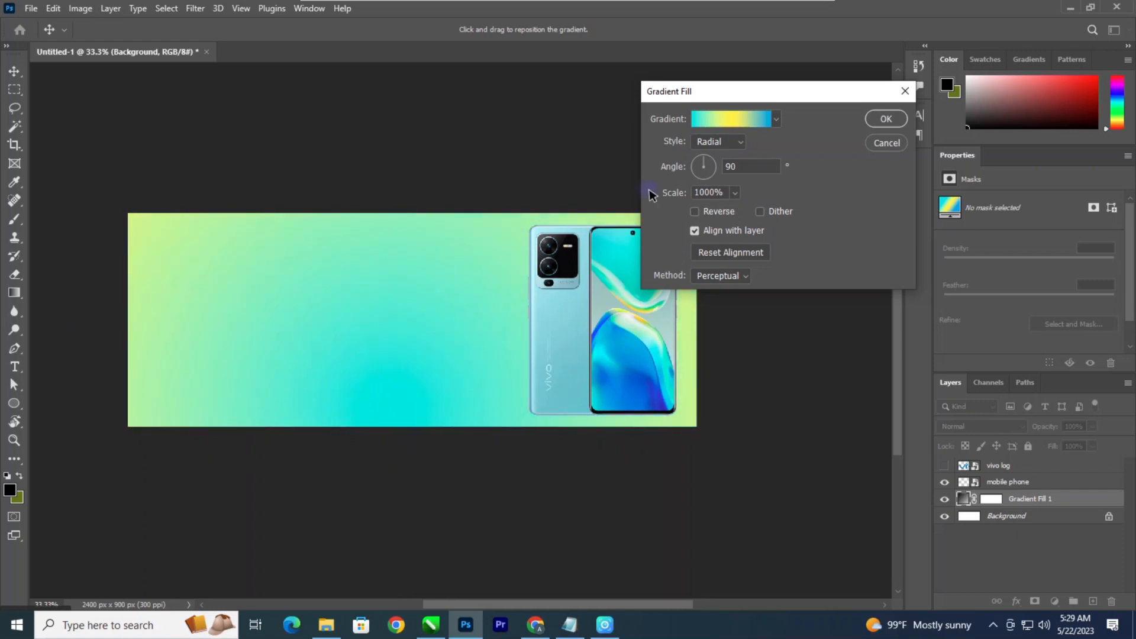
pyautogui.click(888, 119)
# Step: Scale the mobile phone down proportionally to about 516 × 656 px and shift it towards the banner's upper-right corner
pyautogui.hotkey('ctrl', '-')
pyautogui.hotkey('ctrl', '-')
pyautogui.hotkey('ctrl', '-')
pyautogui.hotkey('ctrl', '-')
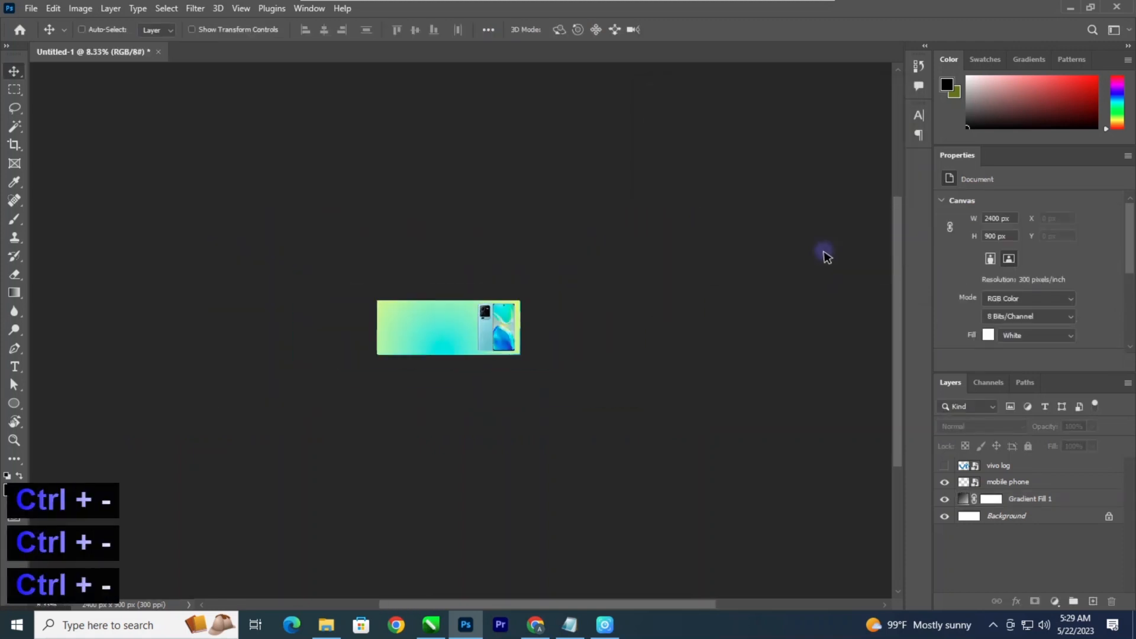
pyautogui.hotkey('ctrl', '+')
pyautogui.hotkey('ctrl', '+')
pyautogui.hotkey('ctrl', '+')
pyautogui.hotkey('ctrl', '+')
pyautogui.hotkey('ctrl', '+')
pyautogui.press('space')
pyautogui.moveTo(637, 263); pyautogui.dragTo(626, 267)
pyautogui.click(643, 282)
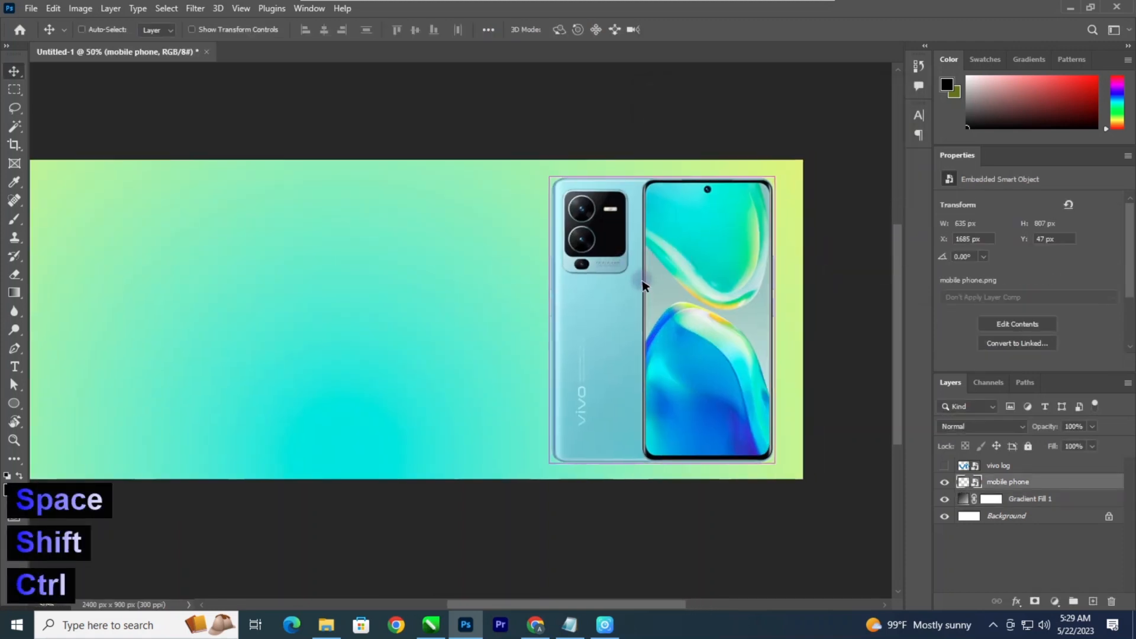
pyautogui.hotkey('ctrl', 't')
pyautogui.moveTo(816, 158); pyautogui.dragTo(798, 199)
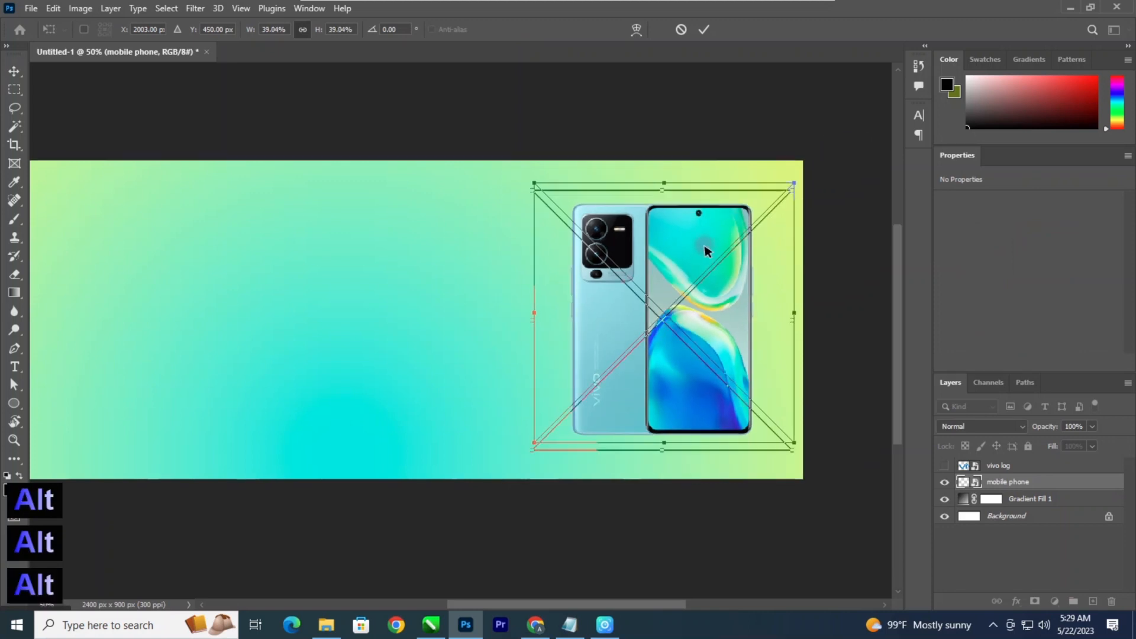
pyautogui.moveTo(698, 248); pyautogui.dragTo(718, 219)
pyautogui.press('Return')
# Step: Create a new empty layer directly beneath the mobile phone layer
pyautogui.hotkey('ctrl', '-')
pyautogui.hotkey('ctrl', '-')
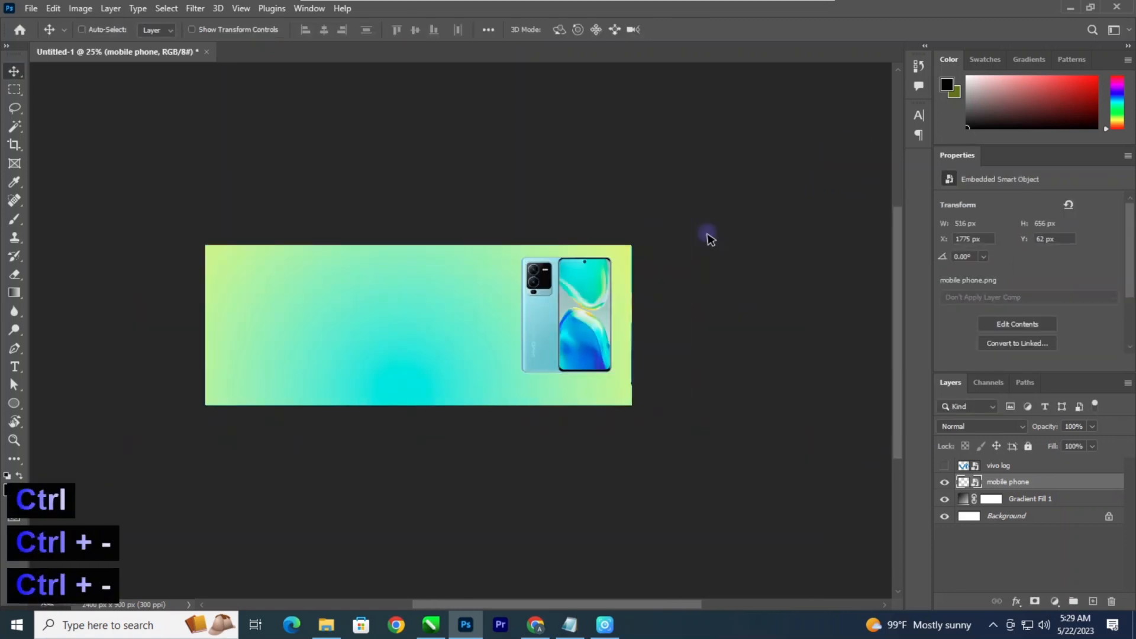
pyautogui.hotkey('ctrl', '+')
pyautogui.hotkey('ctrl', '+')
pyautogui.hotkey('ctrl', '+')
pyautogui.moveTo(698, 249); pyautogui.dragTo(497, 196)
pyautogui.click(1093, 599)
pyautogui.moveTo(1009, 481); pyautogui.dragTo(1017, 502)
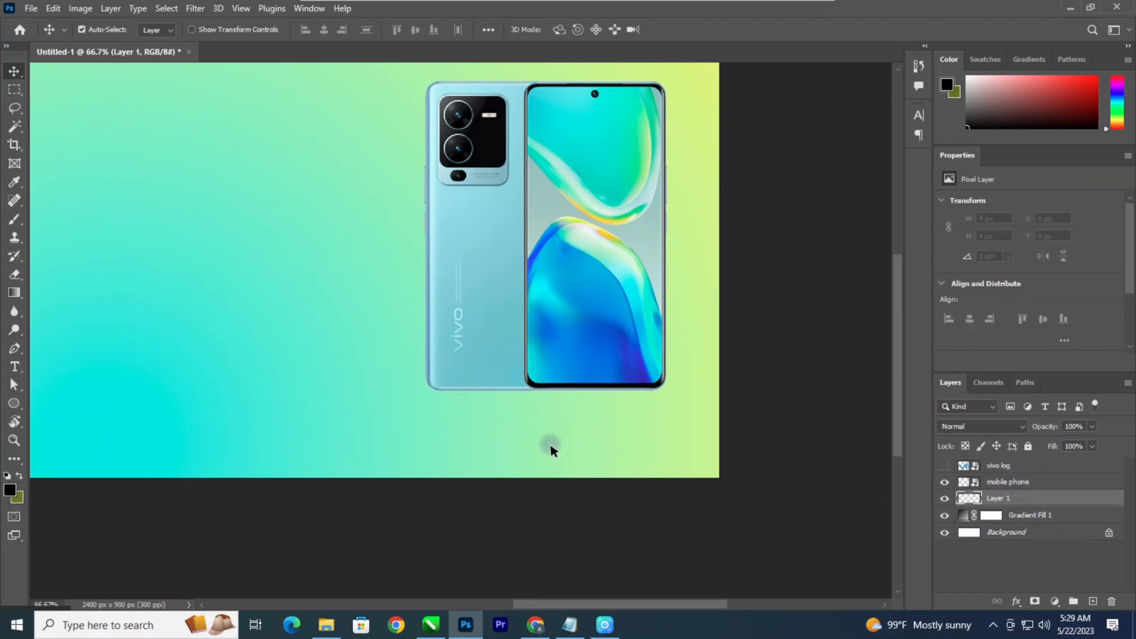
# Step: Brush a soft black shadow along the phone's bottom edge and flatten it into a thin strip about 661 × 24 px
pyautogui.press('b')
pyautogui.moveTo(461, 395); pyautogui.dragTo(634, 394)
pyautogui.click(13, 72)
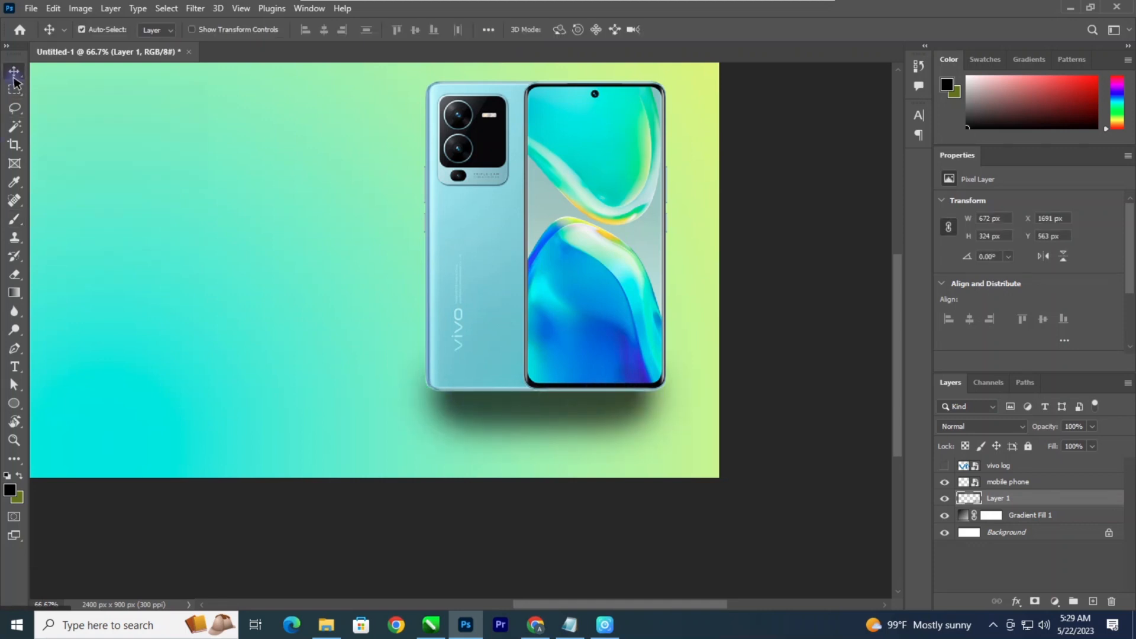
pyautogui.hotkey('ctrl', 't')
pyautogui.moveTo(543, 321); pyautogui.dragTo(579, 406)
pyautogui.press('Return')
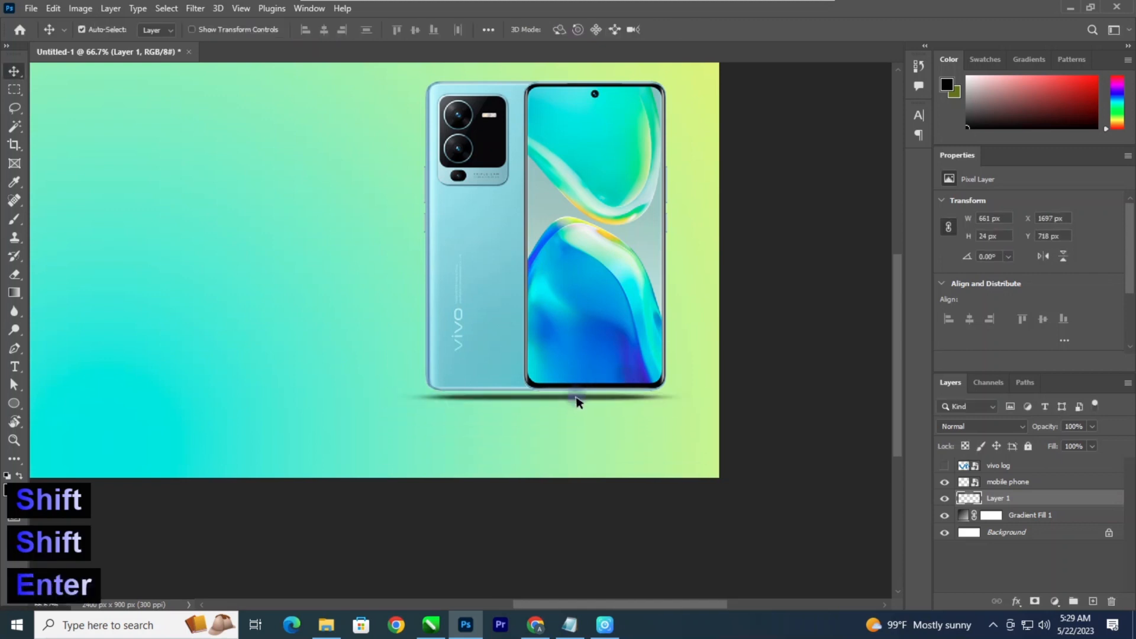
# Step: Apply a Gaussian Blur with a 7.8 pixel radius to the shadow layer
pyautogui.click(196, 8)
pyautogui.moveTo(222, 190)
pyautogui.click(406, 244)
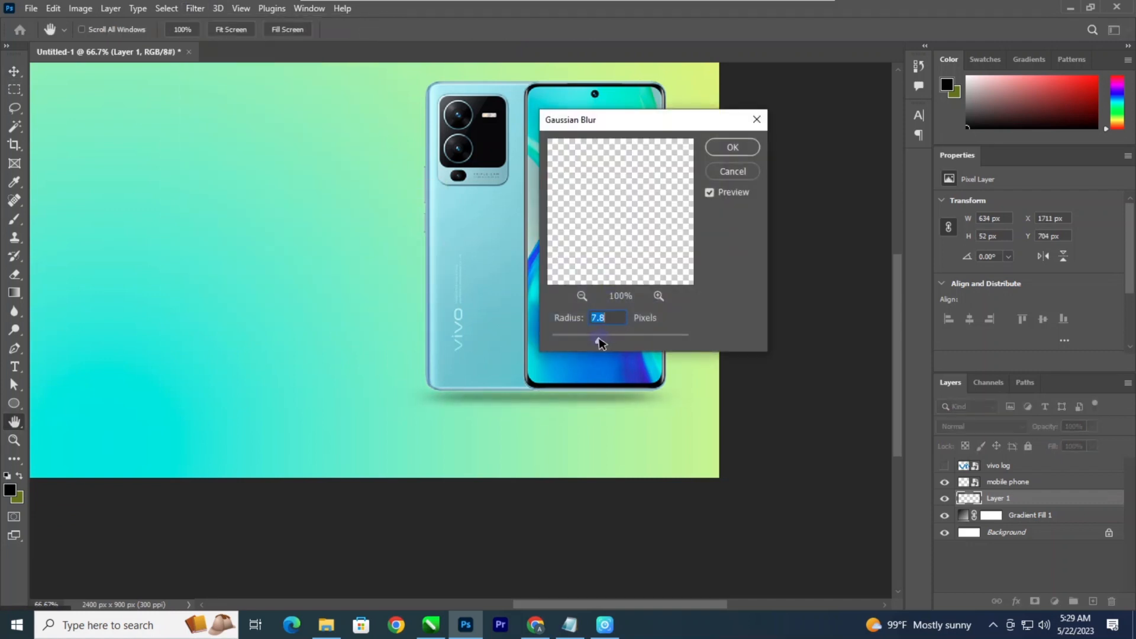
pyautogui.click(729, 158)
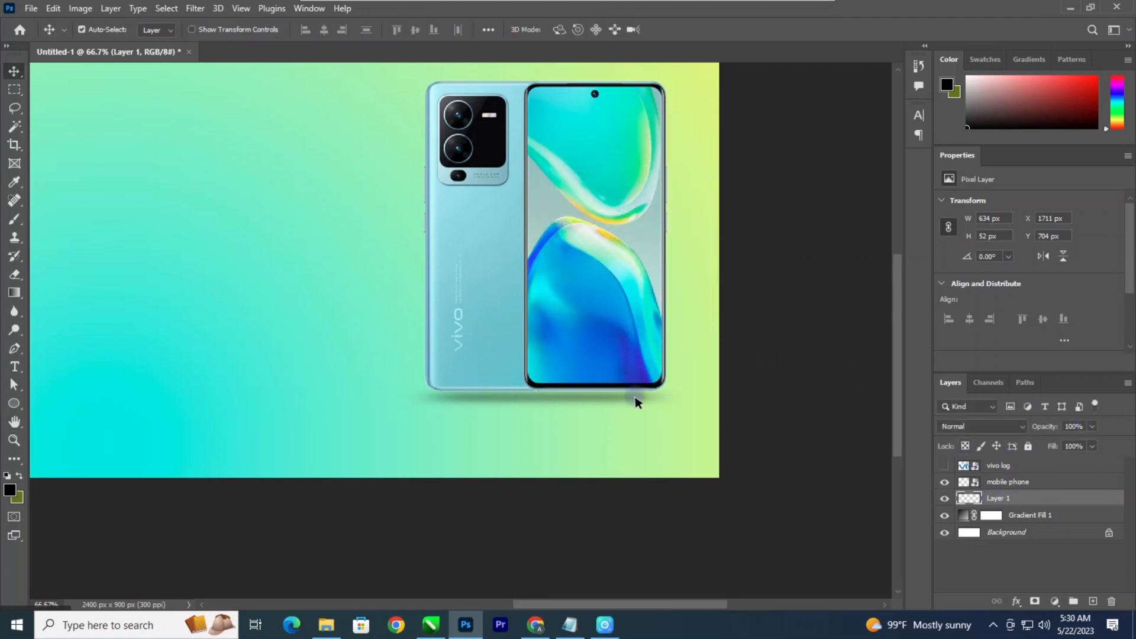
# Step: Duplicate the mobile phone layer, flip the copy vertically and move it below the original phone as a reflection
pyautogui.keyDown('ctrl'); pyautogui.click(565, 328); pyautogui.keyUp('ctrl')
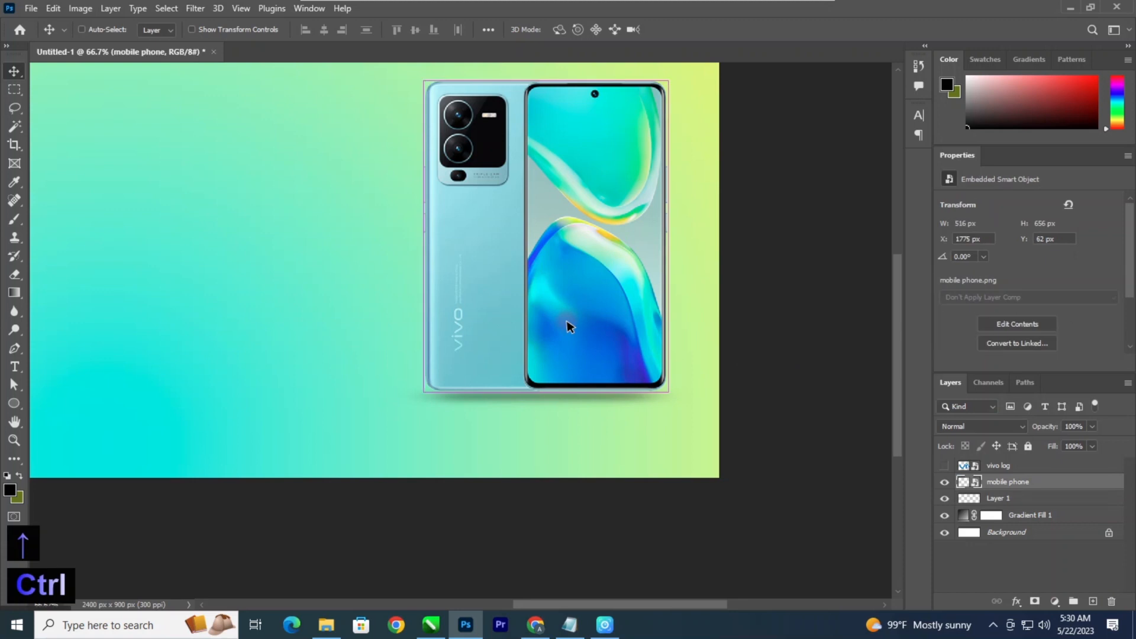
pyautogui.hotkey('ctrl', 'j')
pyautogui.hotkey('ctrl', 't')
pyautogui.rightClick(572, 325)
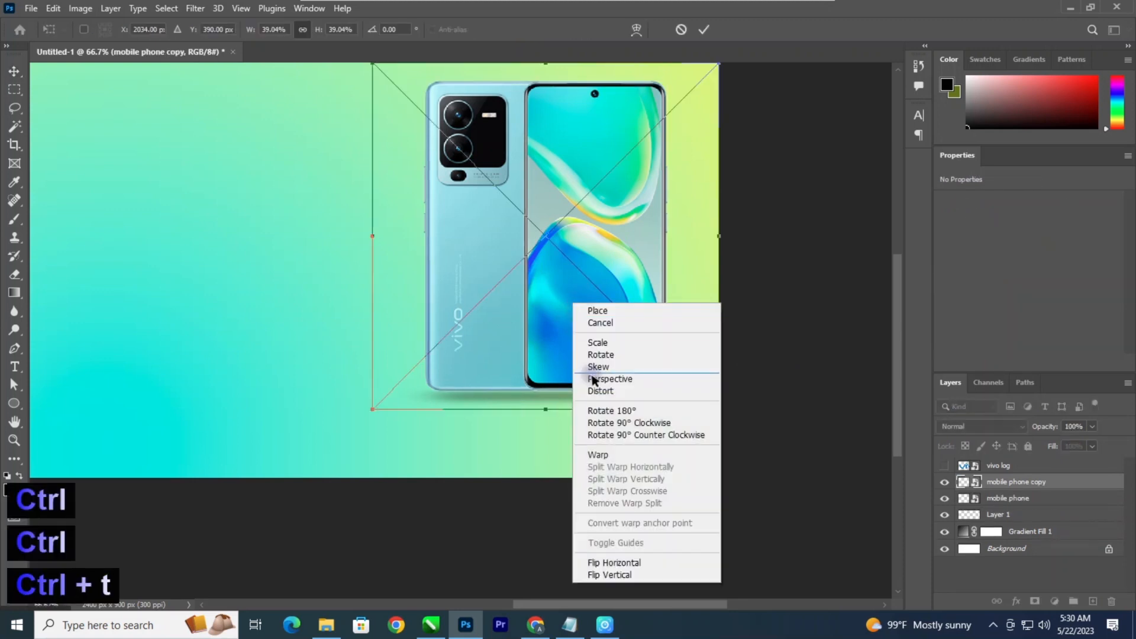
pyautogui.click(621, 577)
pyautogui.moveTo(583, 414); pyautogui.dragTo(583, 477)
pyautogui.press('Return')
# Step: Nudge the reflection to Y 720 px and send it beneath the shadow layer
pyautogui.hotkey('shift', 'Up')
pyautogui.hotkey('shift', 'Up')
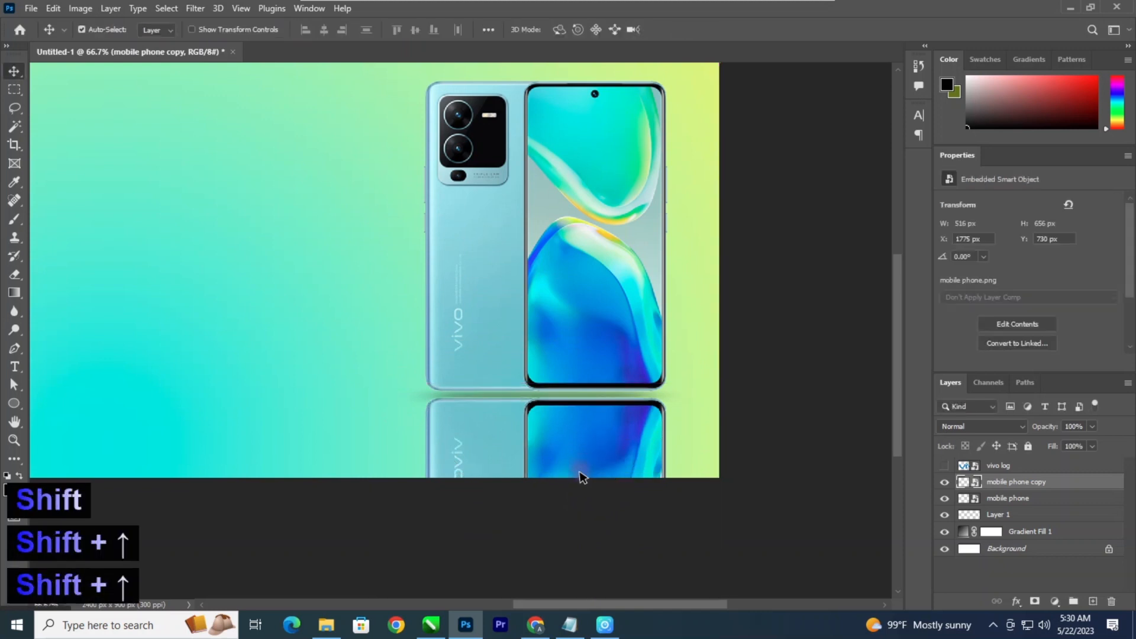
pyautogui.hotkey('shift', 'Down')
pyautogui.hotkey('ctrl', '[')
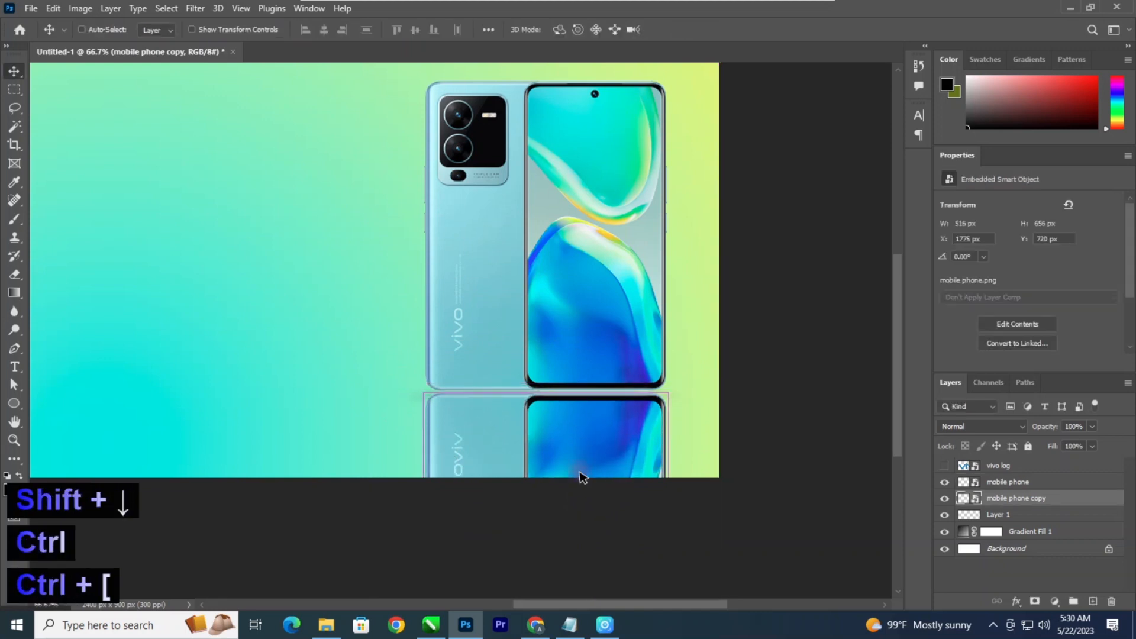
pyautogui.hotkey('ctrl', '[')
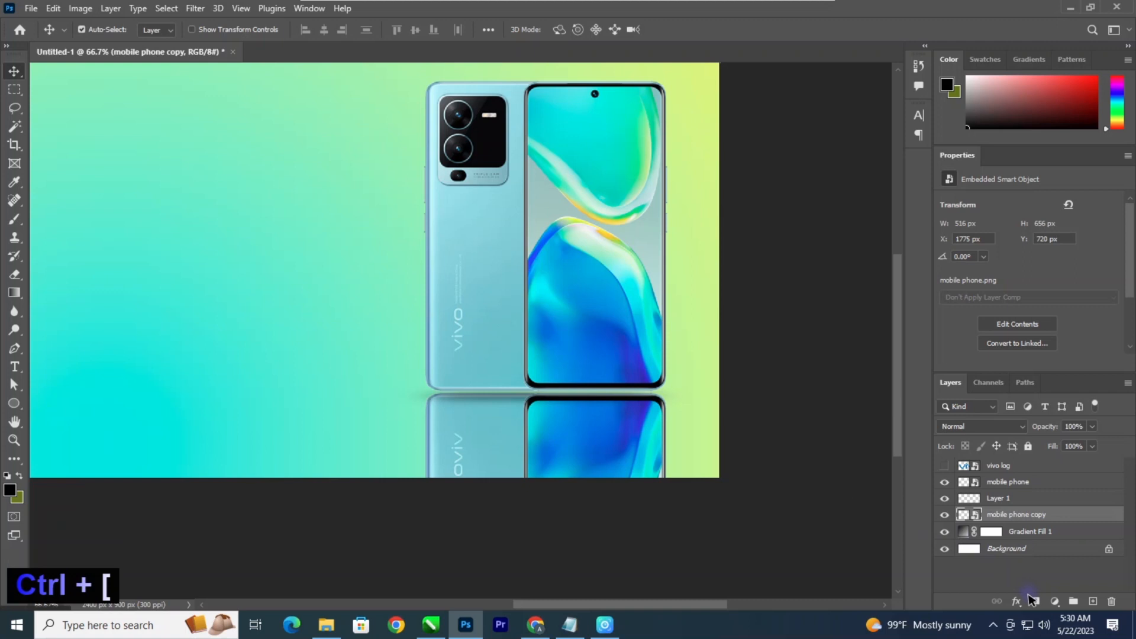
# Step: Add a black layer mask to the reflection and draw linear gradients on it so the reflection fades out downwards
pyautogui.keyDown('alt'); pyautogui.click(1035, 601); pyautogui.keyUp('alt')
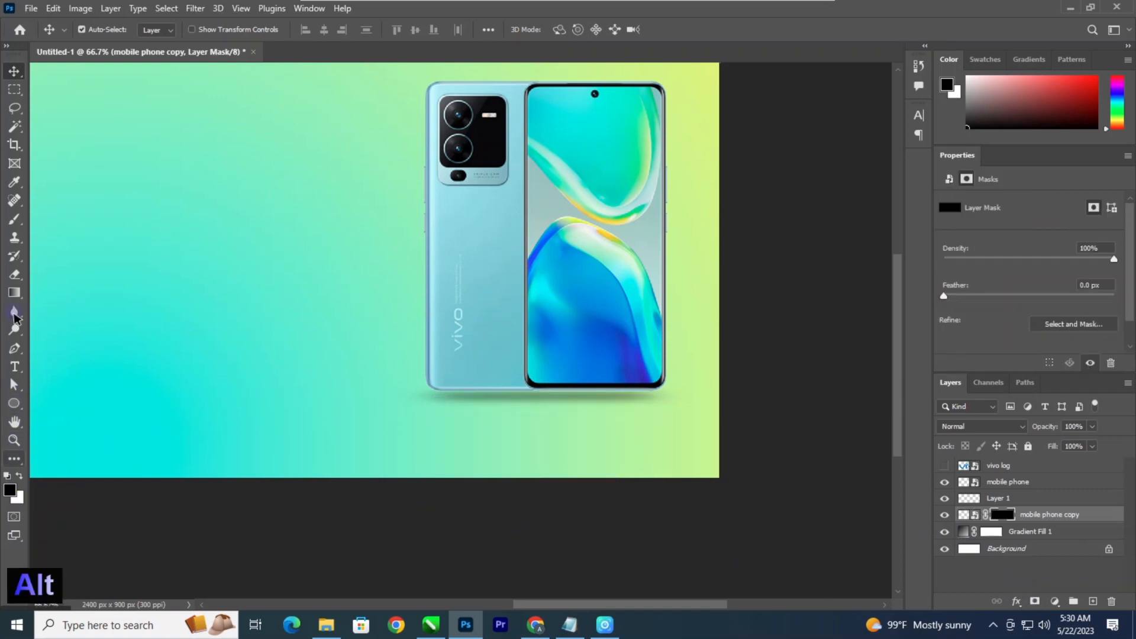
pyautogui.press('g')
pyautogui.moveTo(533, 368); pyautogui.dragTo(550, 391)
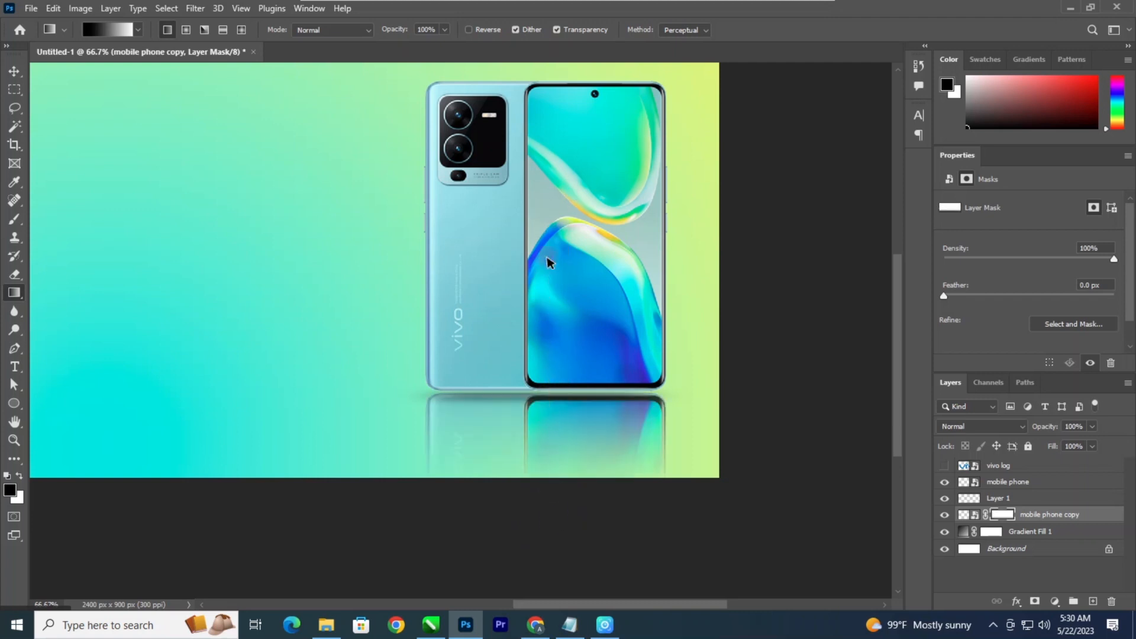
pyautogui.moveTo(547, 258); pyautogui.dragTo(548, 257)
pyautogui.moveTo(553, 393); pyautogui.dragTo(560, 479)
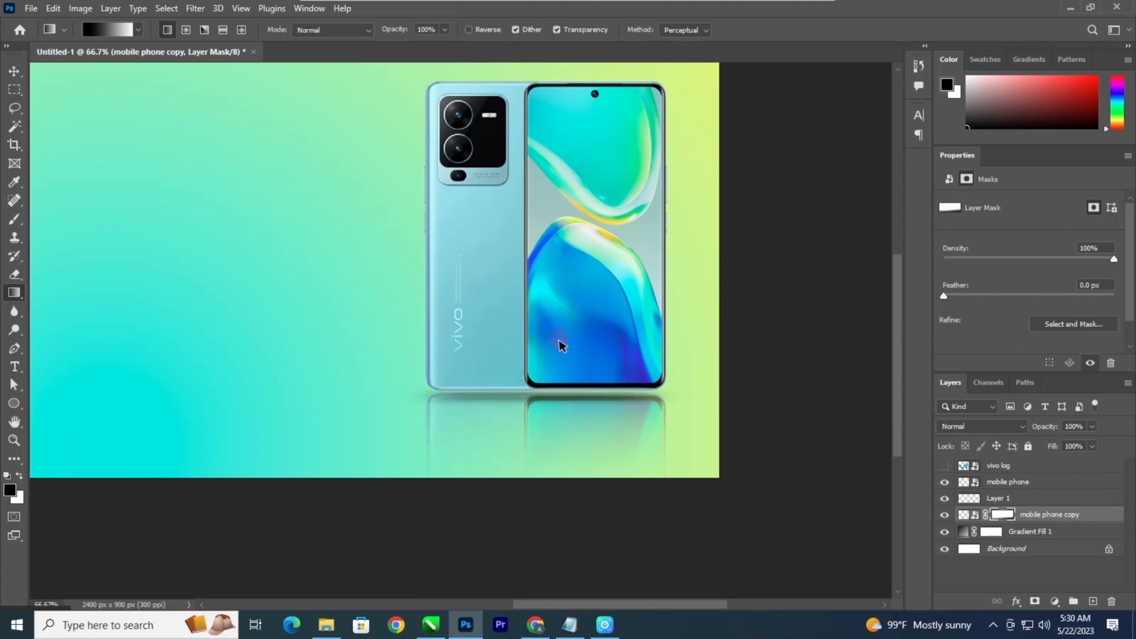
pyautogui.click(10, 69)
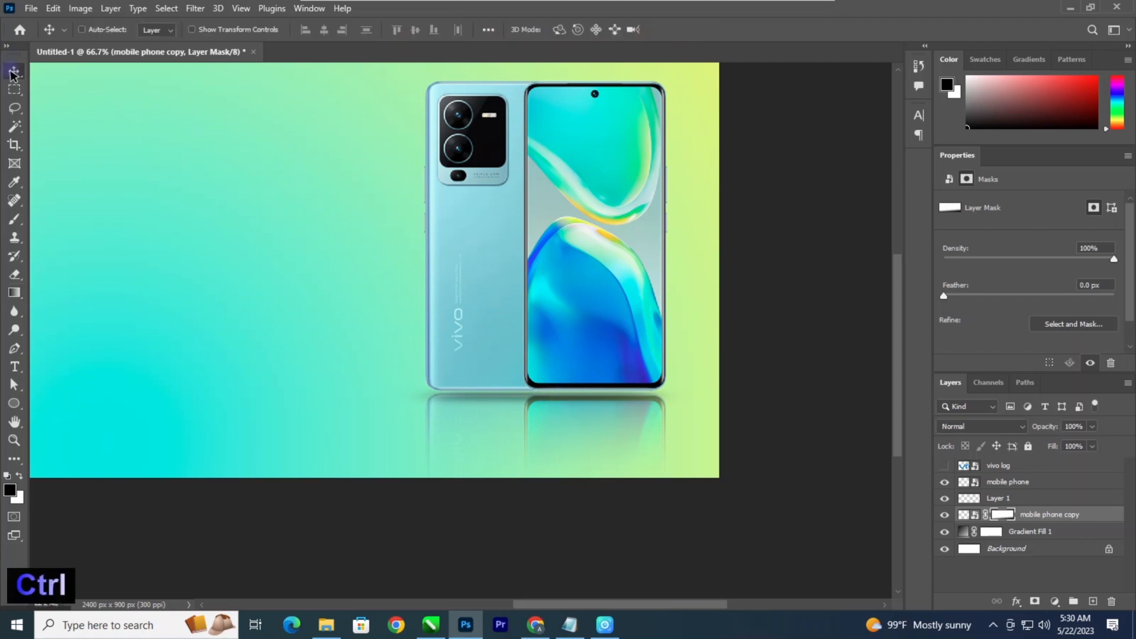
# Step: Make the vivo log layer visible again
pyautogui.hotkey('ctrl', '-')
pyautogui.hotkey('ctrl', '-')
pyautogui.hotkey('ctrl', '-')
pyautogui.hotkey('ctrl', '-')
pyautogui.hotkey('ctrl', '+')
pyautogui.hotkey('ctrl', '+')
pyautogui.hotkey('ctrl', '-')
pyautogui.hotkey('ctrl', '+')
pyautogui.hotkey('ctrl', 'space')
pyautogui.moveTo(185, 261); pyautogui.dragTo(393, 278)
pyautogui.hotkey('ctrl', '+')
pyautogui.press('space')
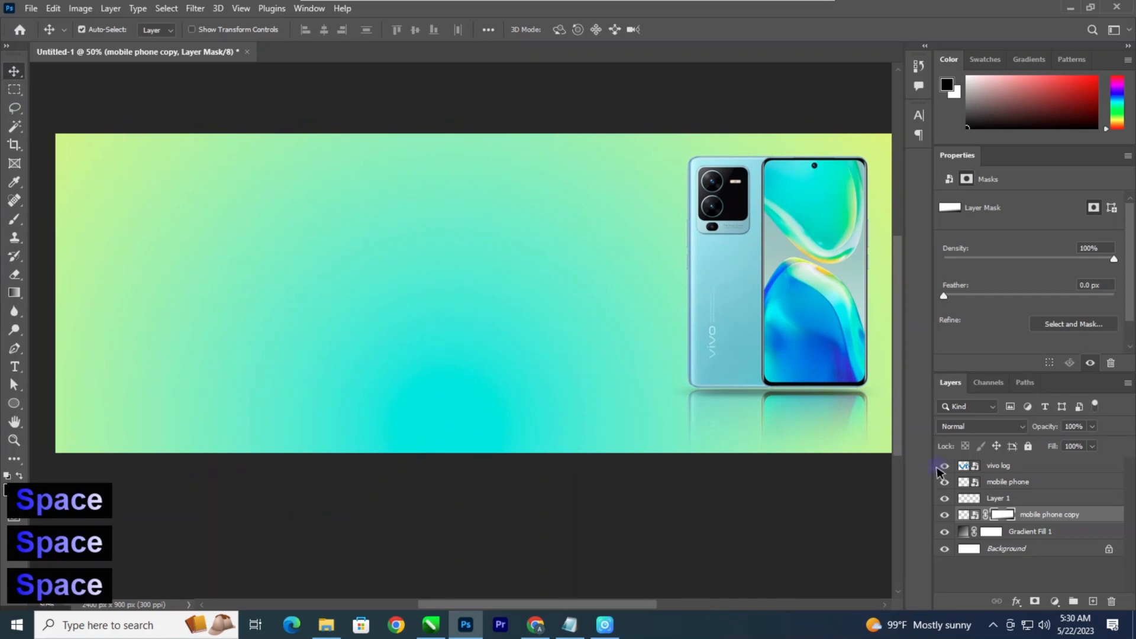
pyautogui.click(945, 467)
pyautogui.hotkey('ctrl', '-')
pyautogui.hotkey('ctrl', 't')
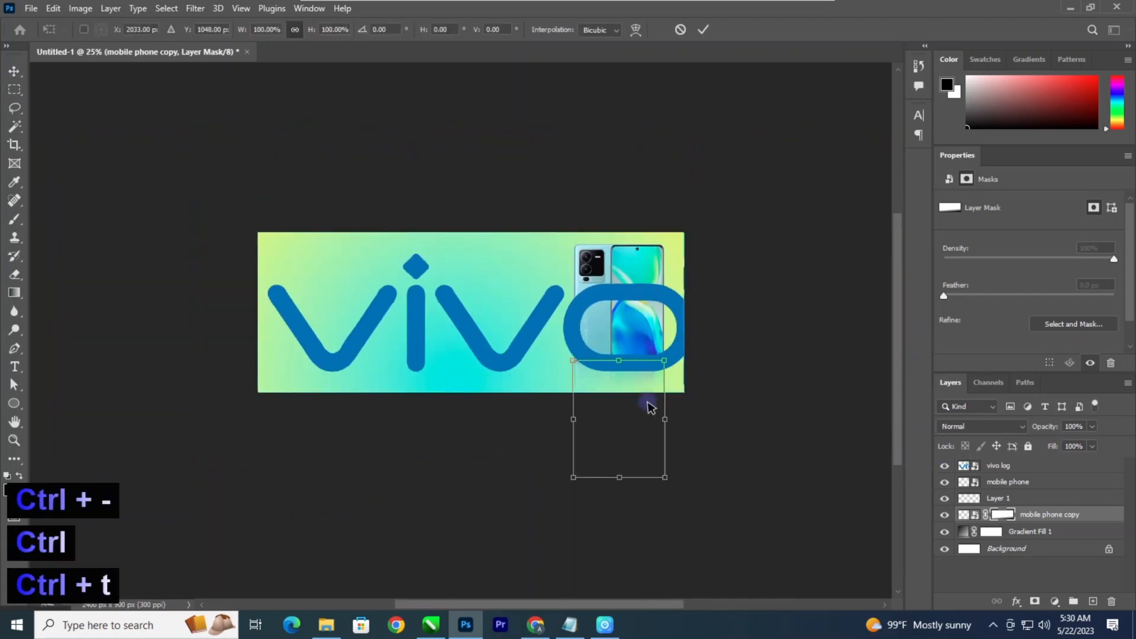
pyautogui.press('Return')
# Step: Scale the vivo logo down to about 431 × 120 px and place it in the banner's upper-left corner
pyautogui.click(509, 367)
pyautogui.hotkey('ctrl', 't')
pyautogui.moveTo(710, 256); pyautogui.dragTo(544, 347)
pyautogui.moveTo(491, 321); pyautogui.dragTo(528, 285)
pyautogui.hotkey('ctrl', '+')
pyautogui.hotkey('ctrl', '+')
pyautogui.press('space')
pyautogui.press('Return')
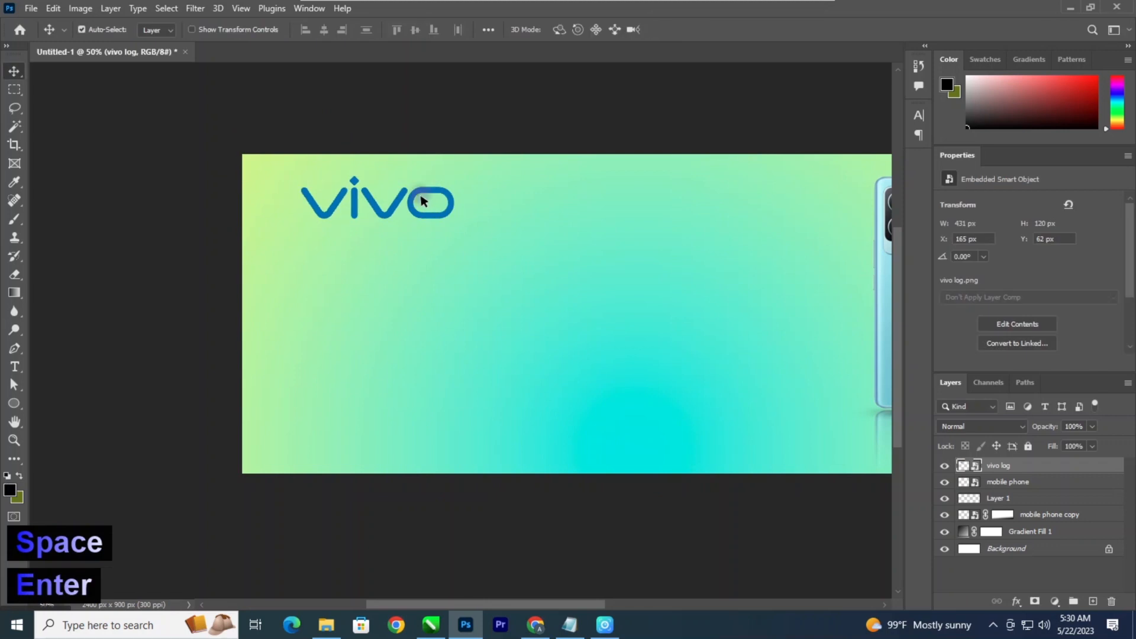
# Step: Move the vivo logo horizontally towards the banner's edge, to X 75 px at Y 62 px
pyautogui.moveTo(413, 191); pyautogui.dragTo(335, 183)
pyautogui.hotkey('ctrl', '-')
pyautogui.hotkey('ctrl', '-')
pyautogui.hotkey('ctrl', '-')
pyautogui.hotkey('ctrl', '+')
pyautogui.hotkey('ctrl', '+')
pyautogui.press('space')
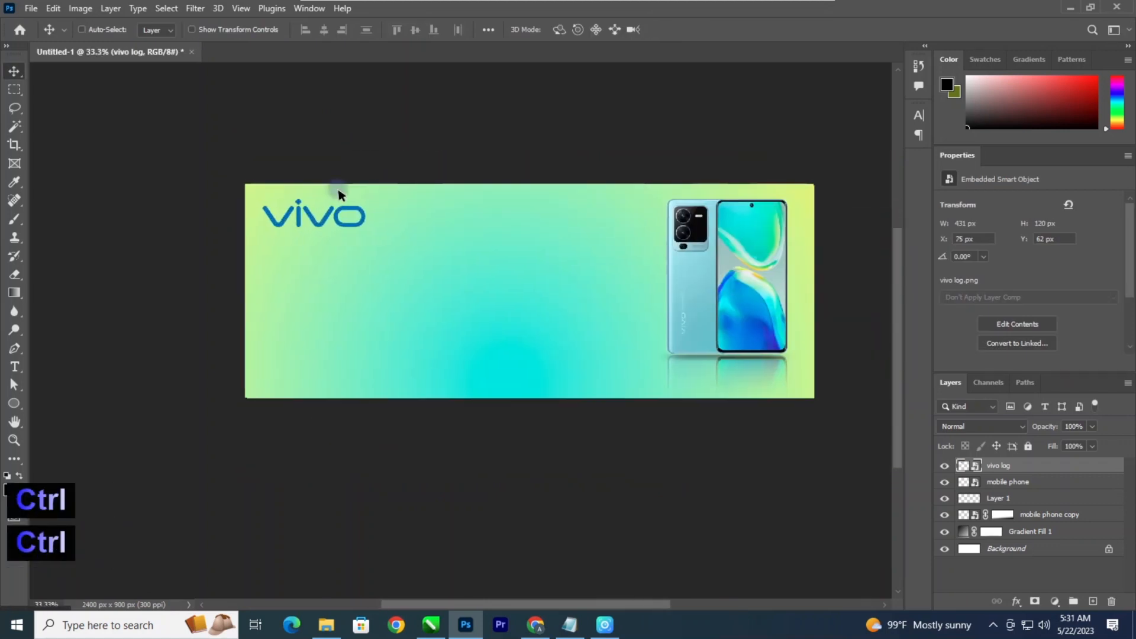
pyautogui.hotkey('ctrl', '+')
pyautogui.press('space')
pyautogui.moveTo(395, 224); pyautogui.dragTo(366, 225)
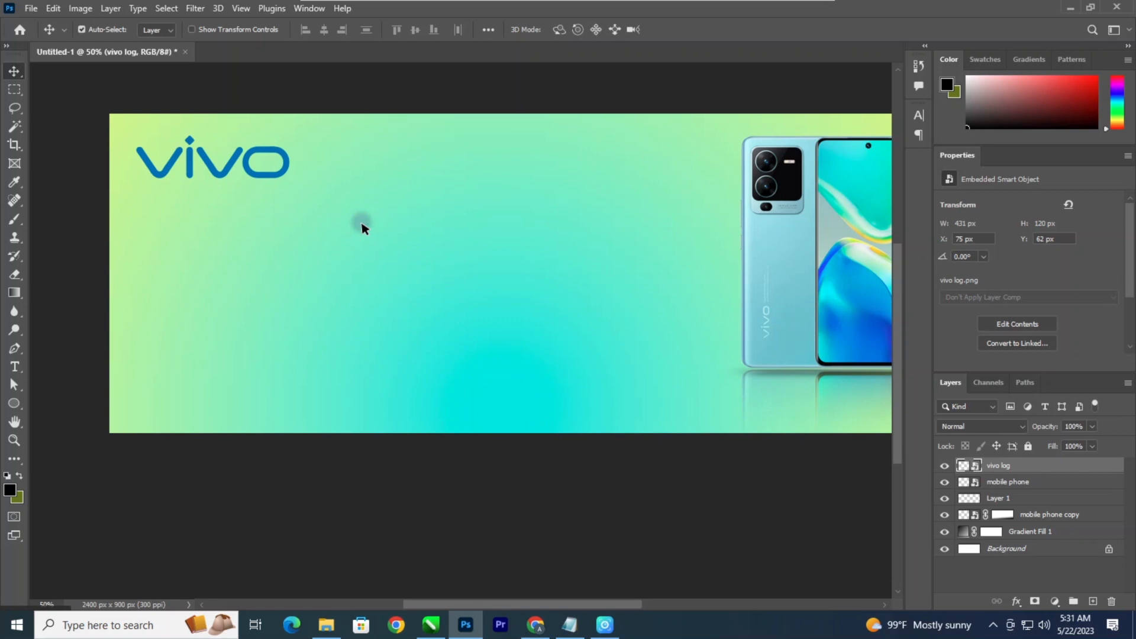
pyautogui.hotkey('ctrl', '-')
pyautogui.hotkey('ctrl', '+')
pyautogui.hotkey('ctrl', '-')
pyautogui.hotkey('ctrl', '+')
pyautogui.press('space')
pyautogui.moveTo(362, 228); pyautogui.dragTo(355, 226)
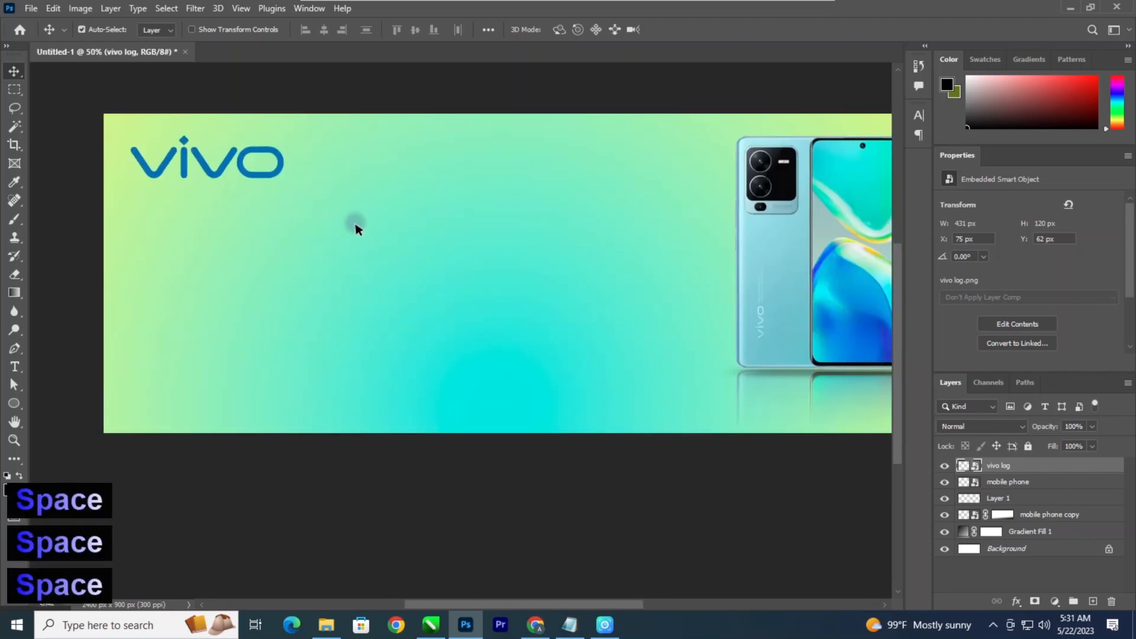
# Step: Add a text line reading "New Smart Phone" in the space between the vivo logo and the phone
pyautogui.press('t')
pyautogui.click(379, 239)
pyautogui.write('New Smart P')
# Step: Enlarge the New Smart Phone text to 17 pt
pyautogui.hotkey('ctrl', 'a')
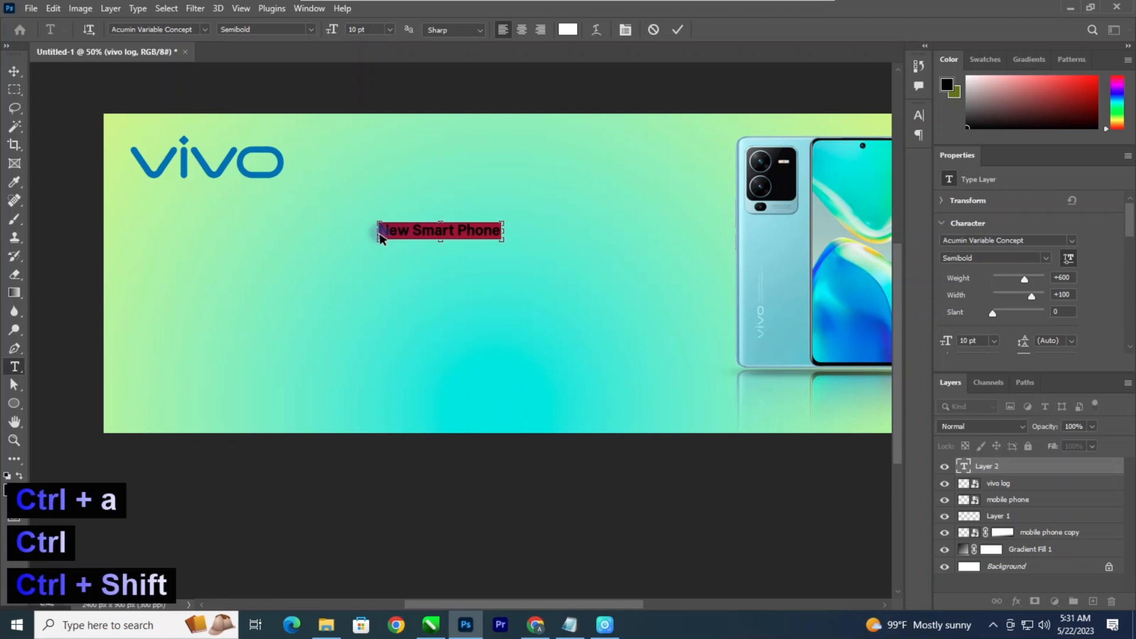
pyautogui.hotkey('ctrl', 'shift', ',')
pyautogui.hotkey('ctrl', 'shift', ',')
pyautogui.hotkey('ctrl', 'shift', ',')
pyautogui.hotkey('ctrl', 'shift', '.')
pyautogui.hotkey('ctrl', 'shift', '.')
pyautogui.hotkey('ctrl', 'shift', '.')
pyautogui.hotkey('ctrl', 'shift', '.')
pyautogui.hotkey('ctrl', 'shift', '.')
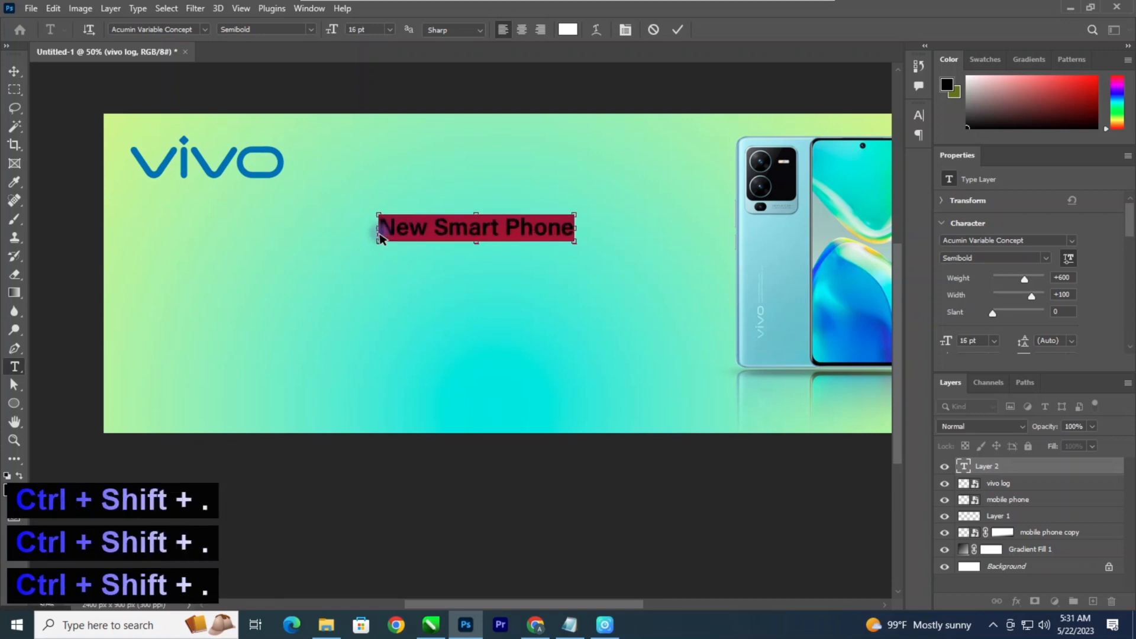
pyautogui.click(14, 70)
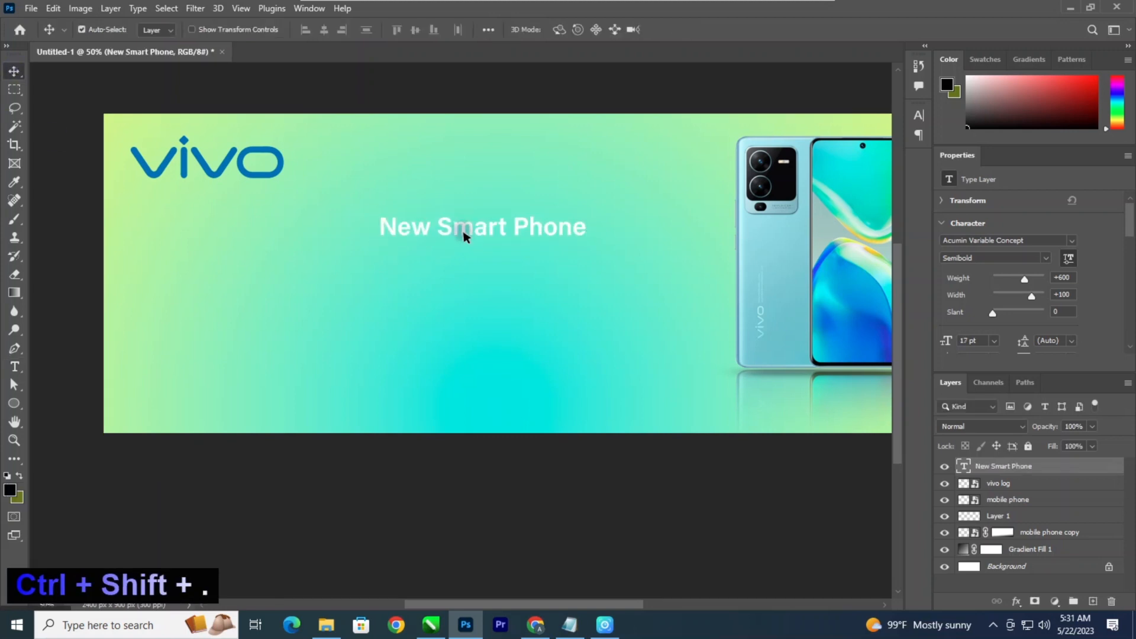
# Step: Put the New Smart Phone text layer into a layer group, leaving nothing selected on the canvas
pyautogui.hotkey('ctrl', 'a')
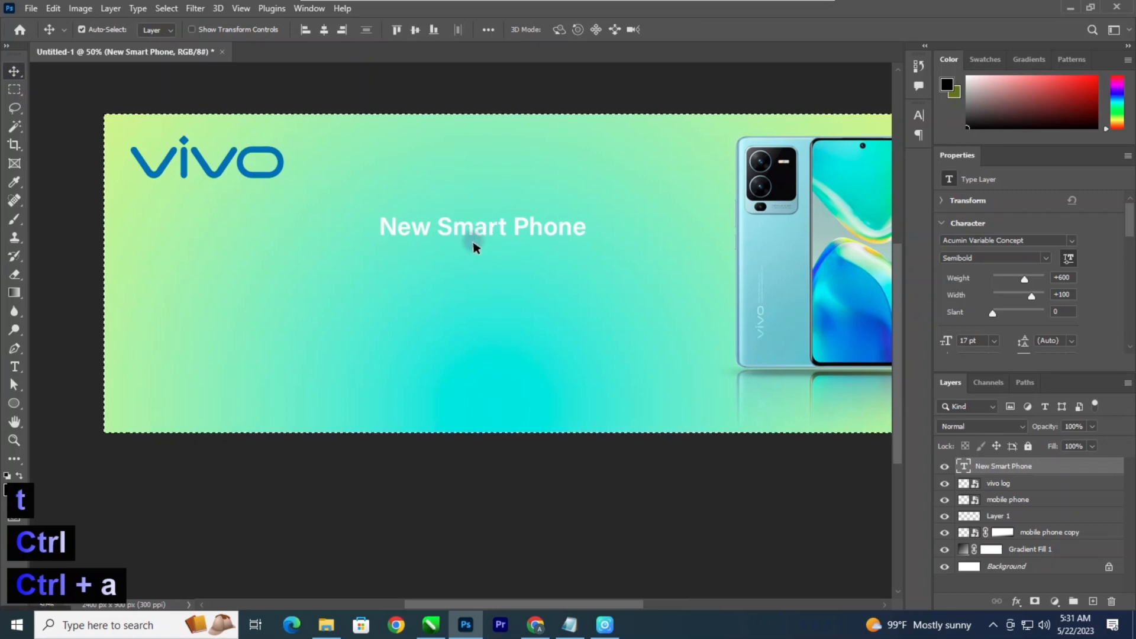
pyautogui.hotkey('ctrl', 'g')
pyautogui.hotkey('ctrl', 'd')
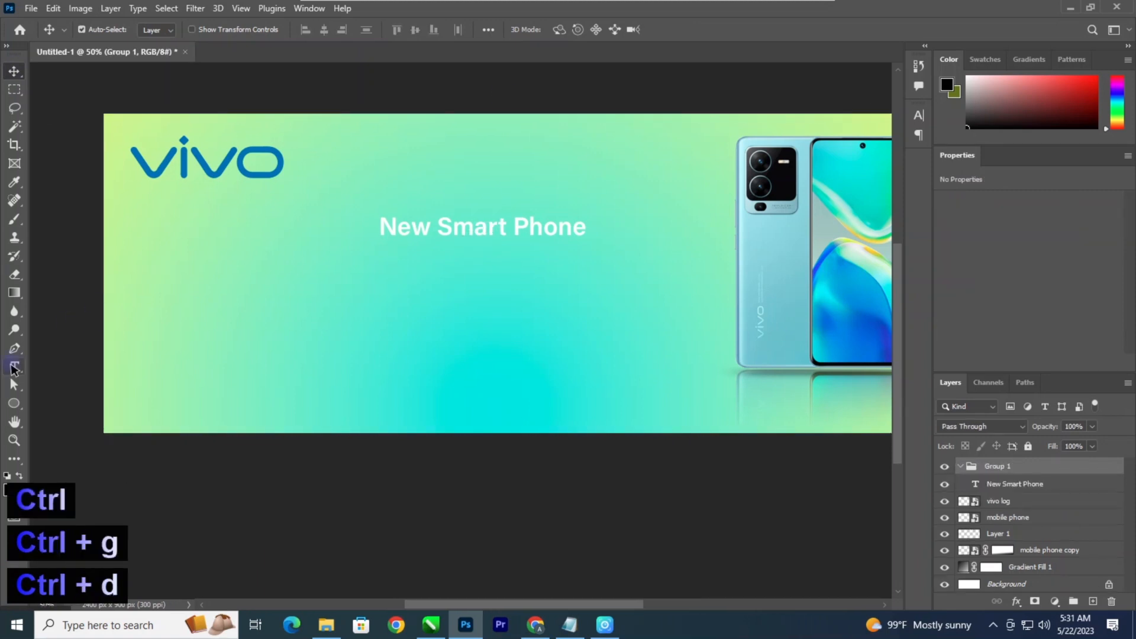
# Step: Try the vivo logo's blue and a darker shade on the New Smart Phone text, ending on white (ffffff)
pyautogui.press('t')
pyautogui.click(438, 228)
pyautogui.hotkey('ctrl', 'a')
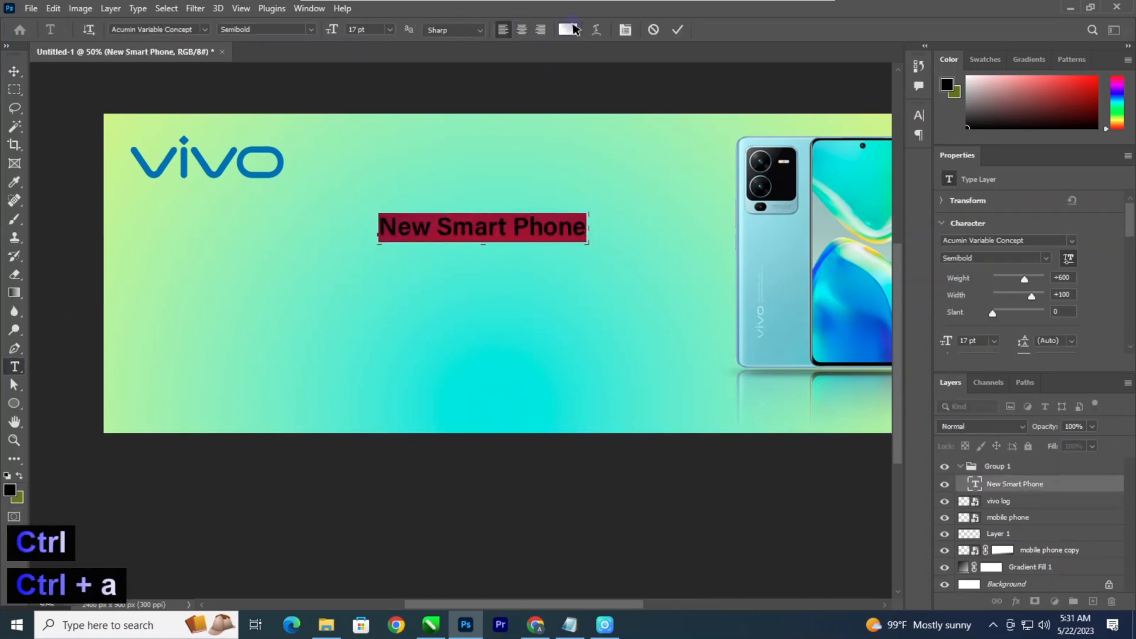
pyautogui.click(567, 29)
pyautogui.click(281, 168)
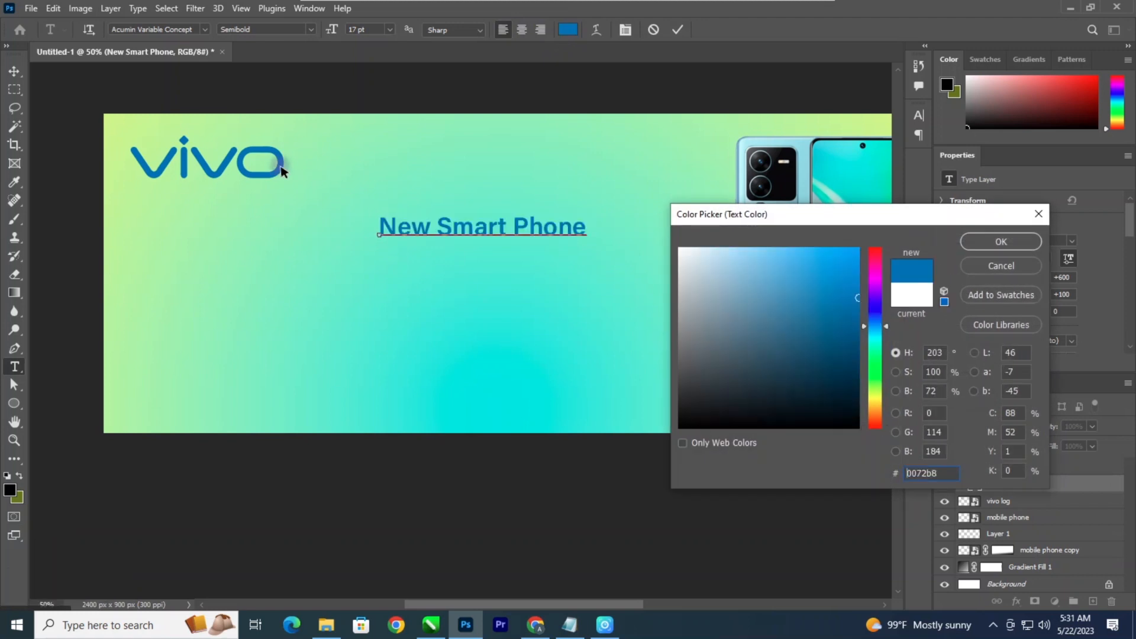
pyautogui.moveTo(837, 328); pyautogui.dragTo(879, 374)
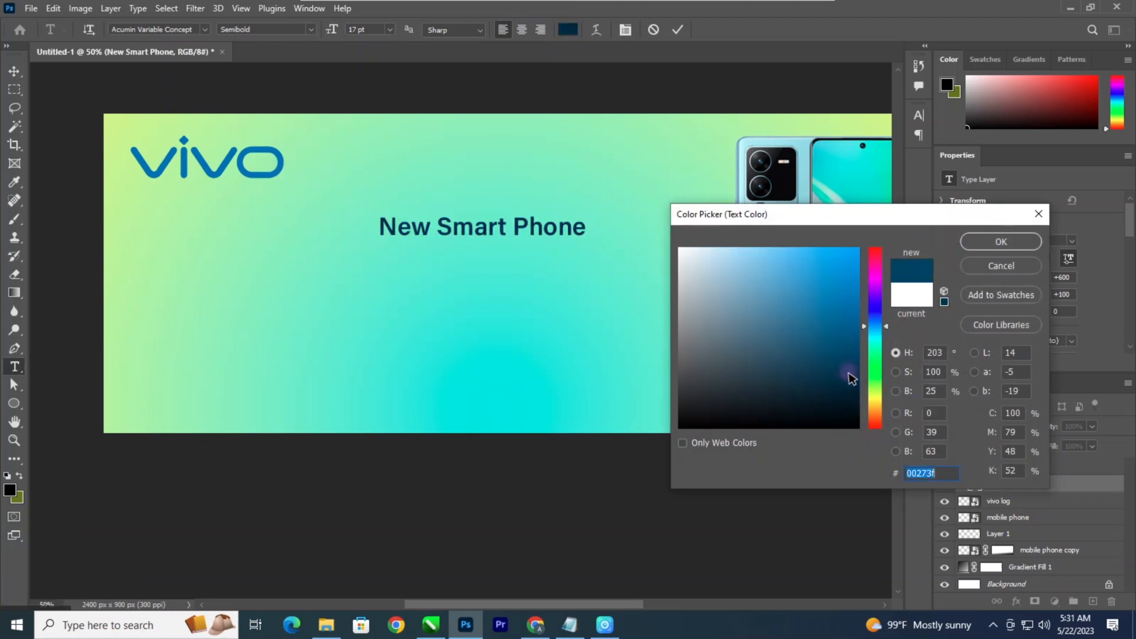
pyautogui.write('ffffff')
pyautogui.click(1002, 243)
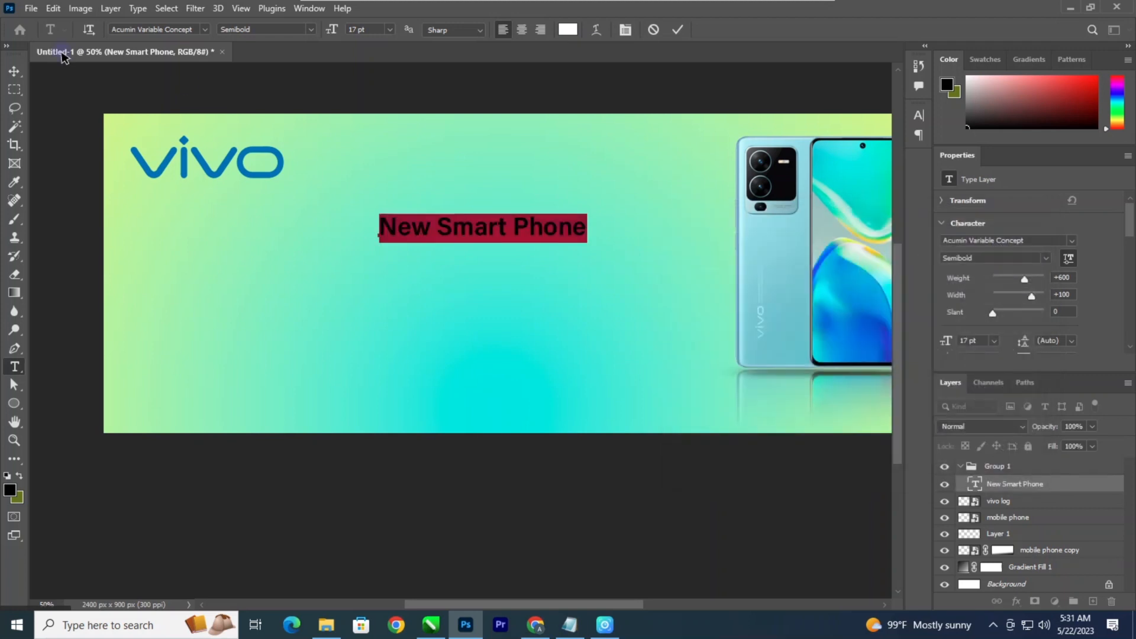
# Step: Move the New Smart Phone text slightly higher in the banner
pyautogui.click(15, 71)
pyautogui.moveTo(507, 223); pyautogui.dragTo(503, 200)
pyautogui.hotkey('ctrl', '-')
pyautogui.hotkey('ctrl', '+')
pyautogui.press('space')
pyautogui.press('t')
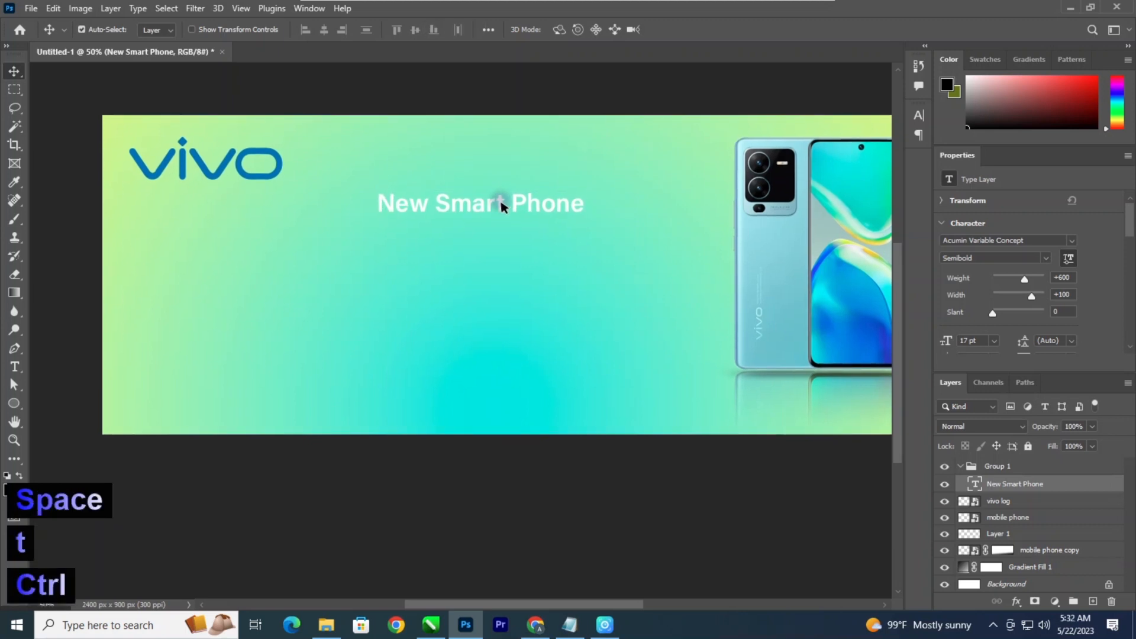
pyautogui.hotkey('ctrl', 'a')
pyautogui.hotkey('ctrl', 'd')
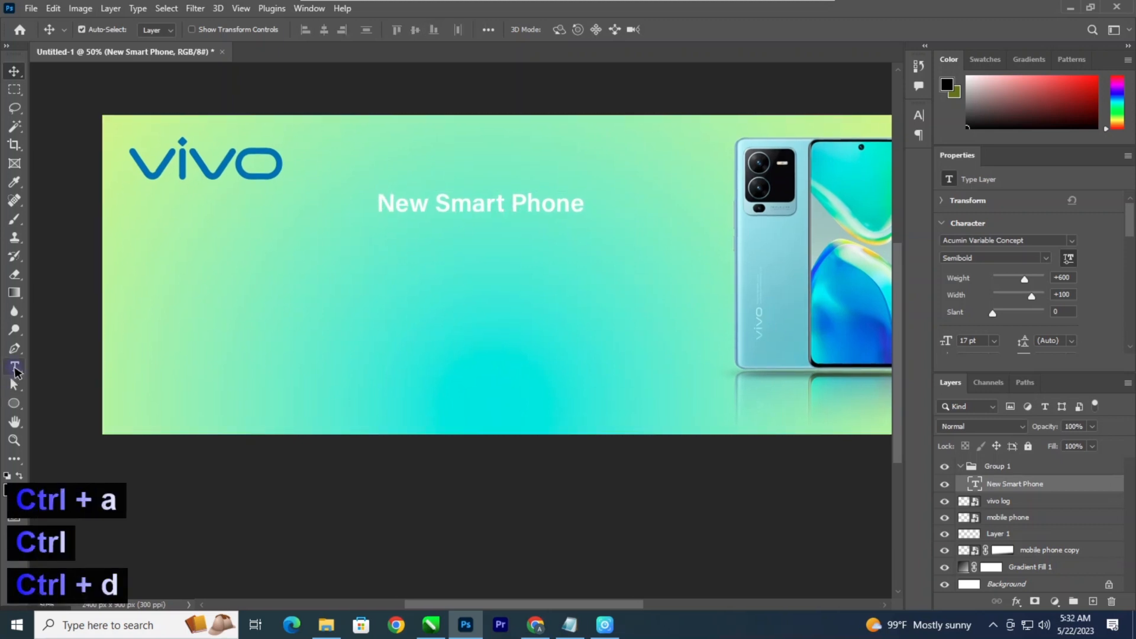
# Step: Recolour the New Smart Phone text to the deep blue 13009f
pyautogui.click(15, 368)
pyautogui.click(439, 207)
pyautogui.hotkey('ctrl', 'a')
pyautogui.click(568, 30)
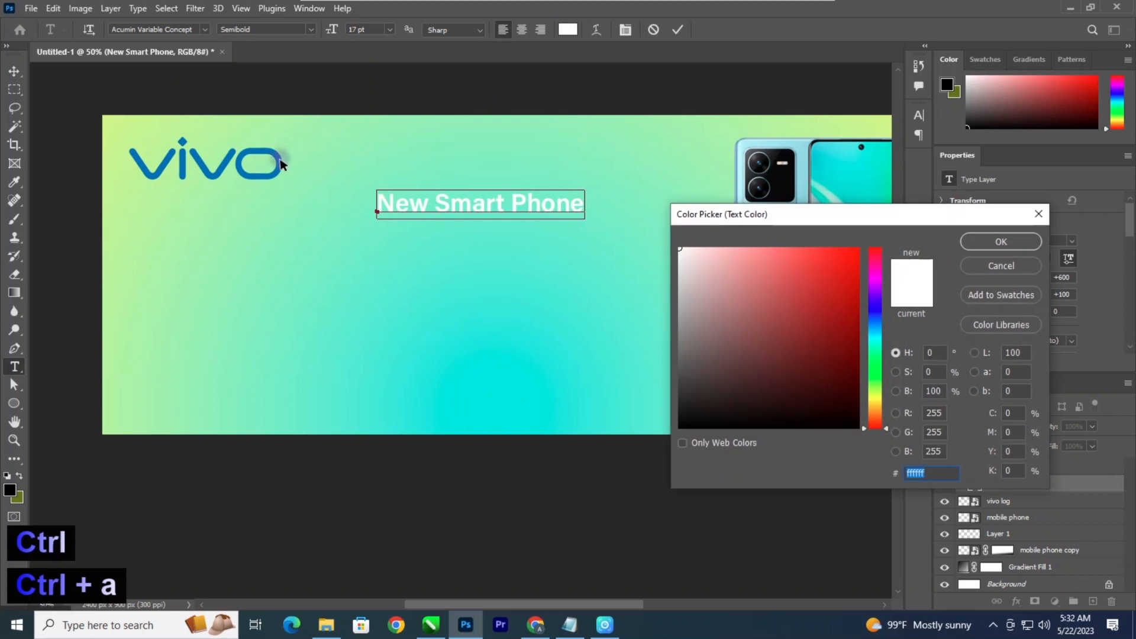
pyautogui.click(281, 163)
pyautogui.click(858, 368)
pyautogui.click(974, 242)
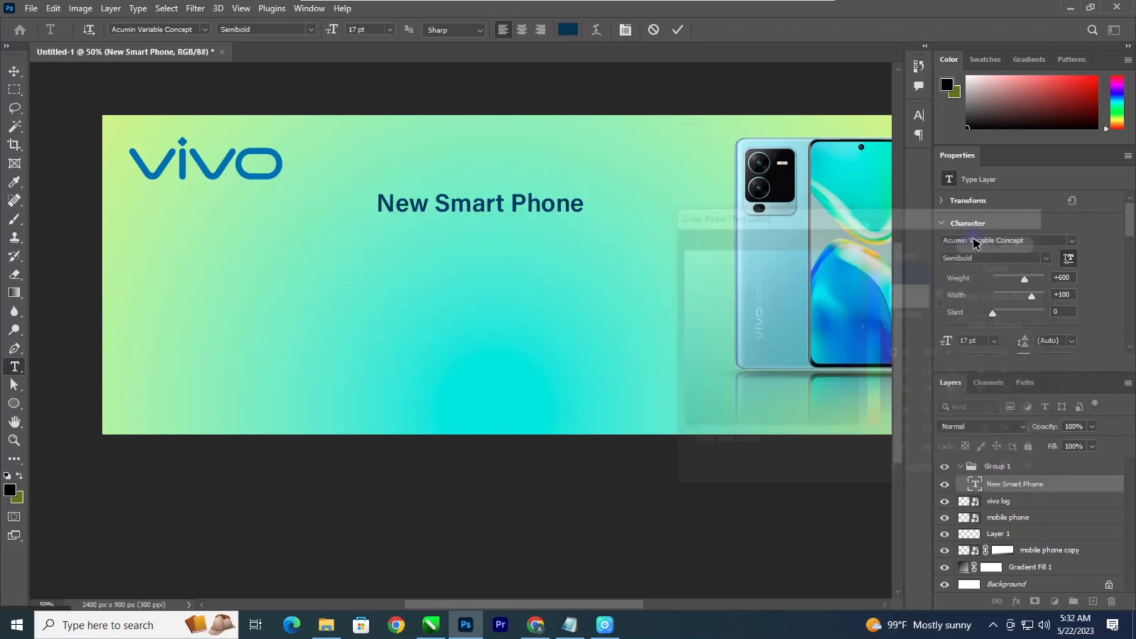
pyautogui.click(568, 31)
pyautogui.moveTo(771, 364); pyautogui.dragTo(916, 438)
pyautogui.moveTo(877, 396); pyautogui.dragTo(878, 403)
pyautogui.moveTo(852, 331); pyautogui.dragTo(907, 146)
pyautogui.moveTo(865, 379); pyautogui.dragTo(871, 364)
pyautogui.moveTo(825, 330)
pyautogui.mouseDown()
pyautogui.moveTo(855, 336)
pyautogui.moveTo(880, 307)
pyautogui.mouseUp()
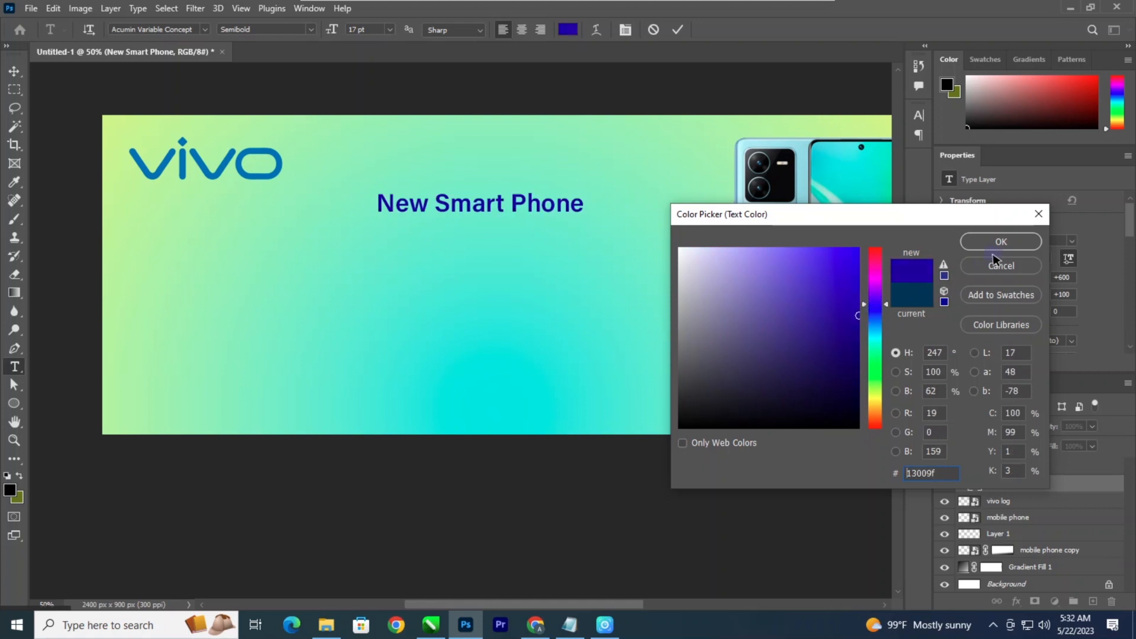
pyautogui.click(1001, 241)
# Step: Nudge the recoloured New Smart Phone text a few pixels upwards
pyautogui.click(14, 71)
pyautogui.moveTo(532, 207); pyautogui.dragTo(531, 203)
pyautogui.press('t')
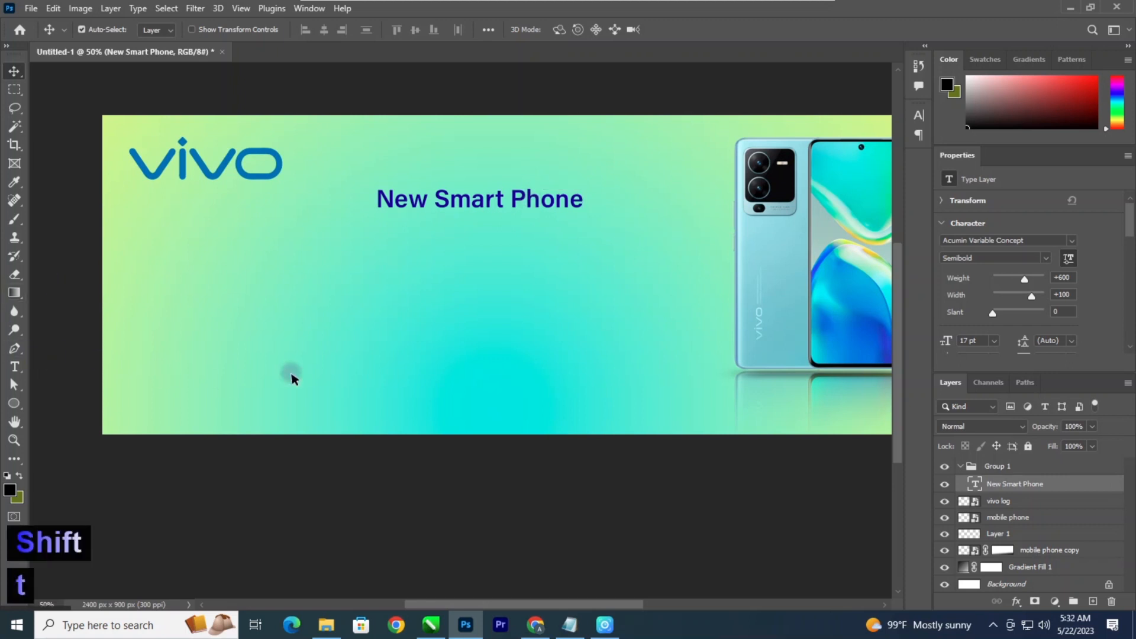
pyautogui.hotkey('ctrl', '-')
pyautogui.hotkey('ctrl', '+')
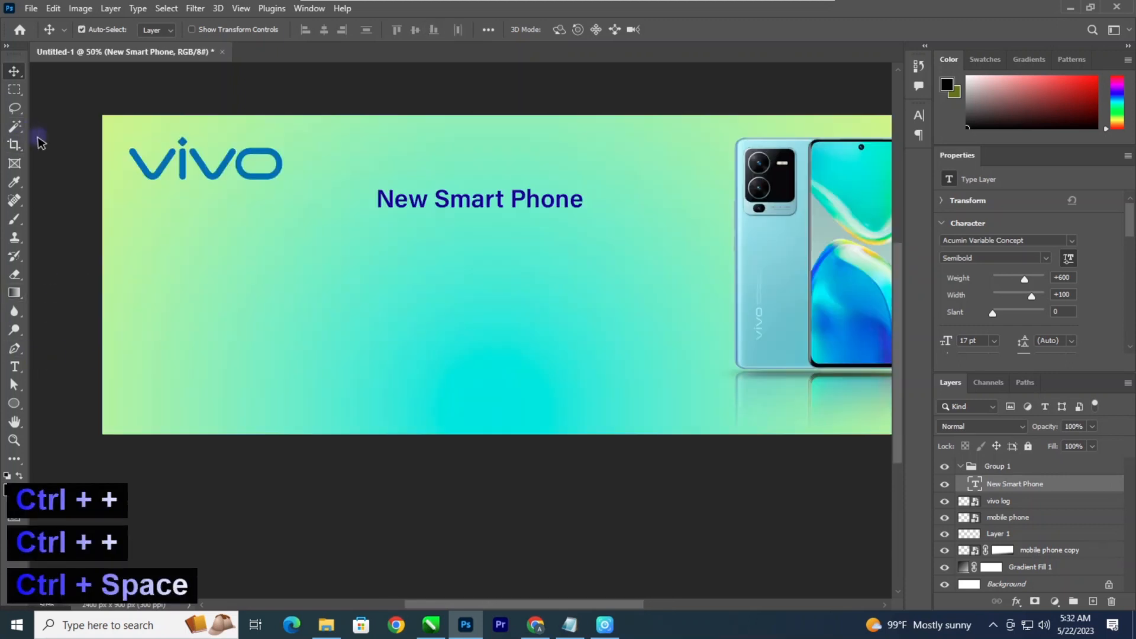
# Step: Copy "v25" from the Notepad note and paste it as a new text line in the empty area below the vivo logo
pyautogui.press('space')
pyautogui.moveTo(251, 225); pyautogui.dragTo(272, 229)
pyautogui.click(569, 625)
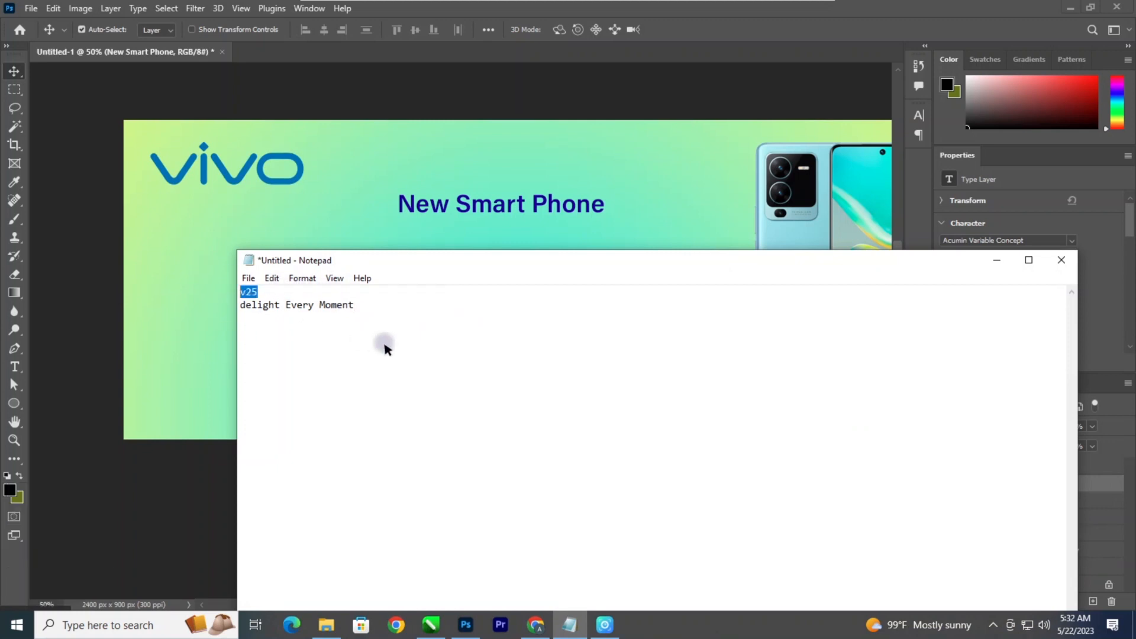
pyautogui.hotkey('ctrl', 'c')
pyautogui.click(211, 320)
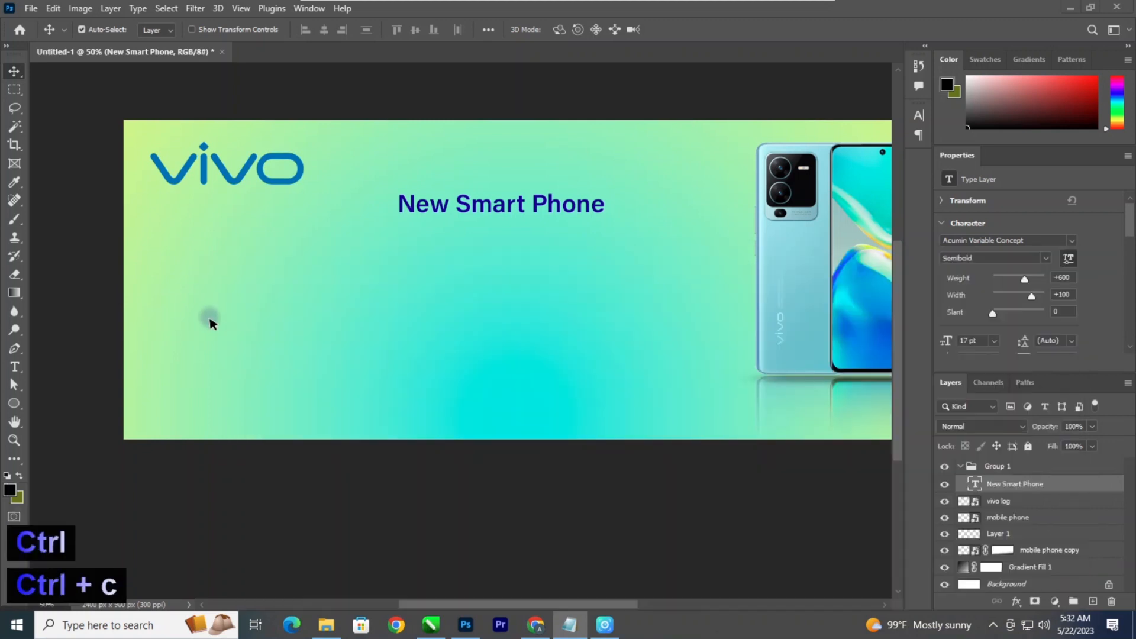
pyautogui.click(271, 352)
pyautogui.click(15, 365)
pyautogui.click(317, 341)
pyautogui.hotkey('ctrl', 'v')
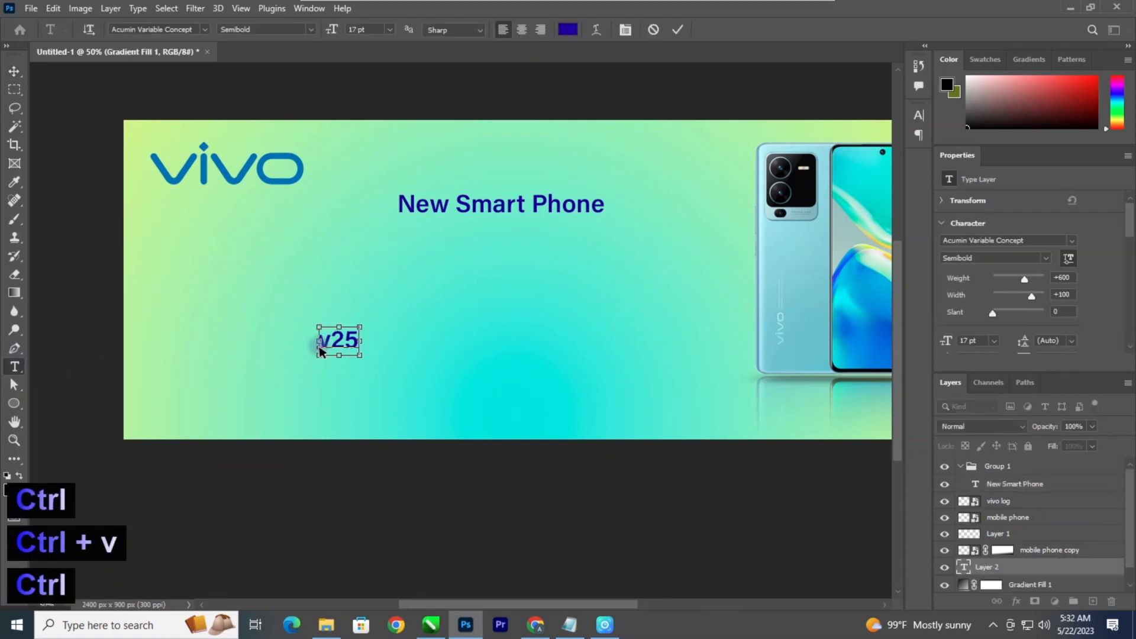
# Step: Change the pasted text to read "V25 Pro"
pyautogui.hotkey('ctrl', 'a')
pyautogui.click(329, 341)
pyautogui.press('BackSpace')
pyautogui.write('V')
pyautogui.press('Right')
pyautogui.press('Right')
pyautogui.write('Pro')
pyautogui.hotkey('ctrl', 'a')
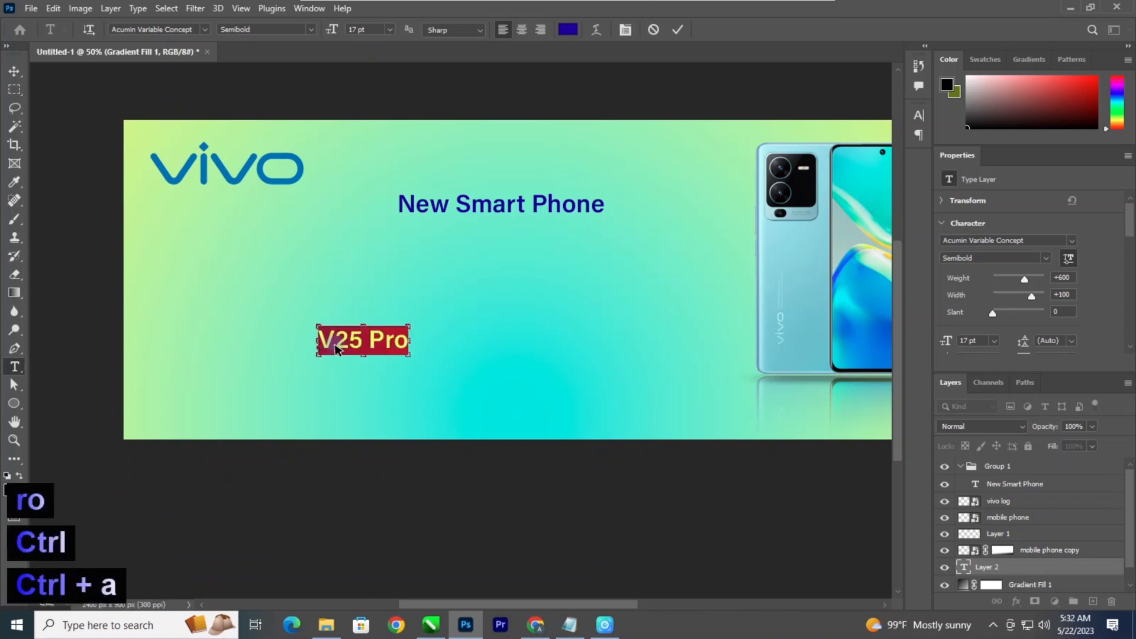
pyautogui.click(12, 69)
# Step: Scale the V25 Pro text up to about 45.5 pt and place it directly below New Smart Phone, with left edges aligned
pyautogui.hotkey('ctrl', 't')
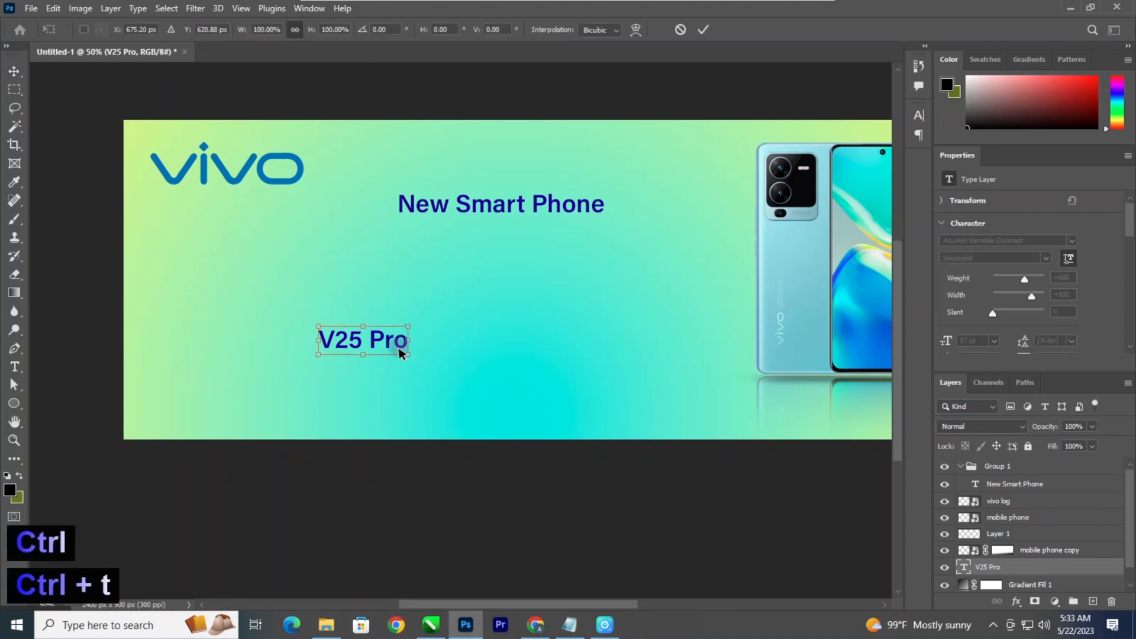
pyautogui.moveTo(409, 355); pyautogui.dragTo(573, 256)
pyautogui.press('Return')
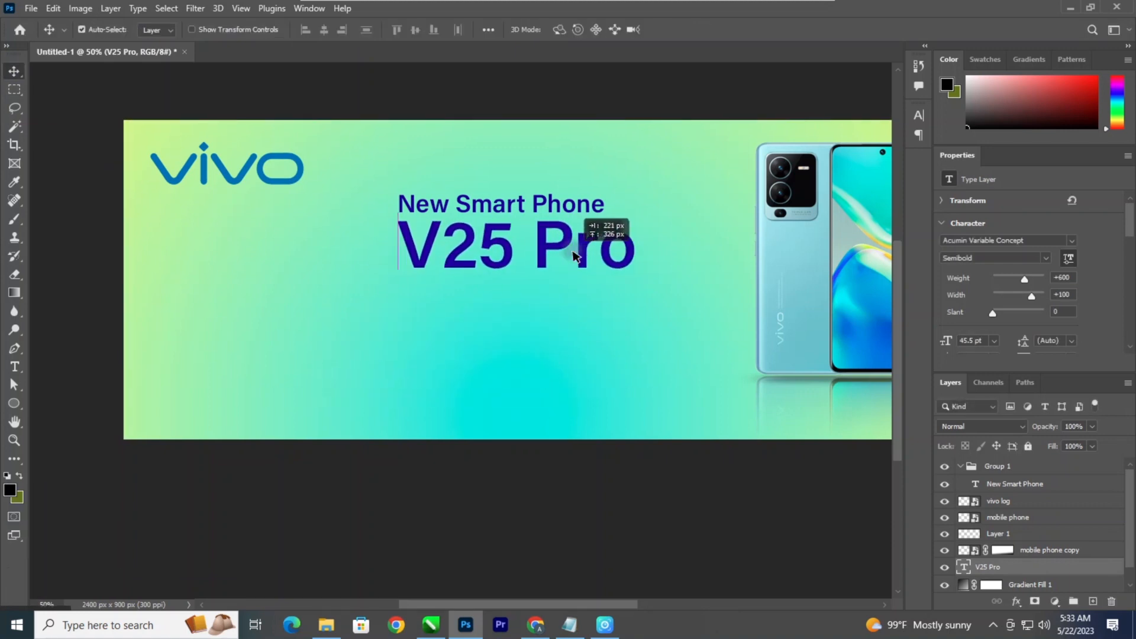
# Step: Scale the New Smart Phone text to about 19.62 pt so its width matches V25 Pro
pyautogui.click(583, 213)
pyautogui.hotkey('ctrl', 't')
pyautogui.moveTo(604, 224); pyautogui.dragTo(632, 231)
pyautogui.press('Return')
# Step: Check the two headline lines against the whole banner layout and up close
pyautogui.hotkey('ctrl', '-')
pyautogui.hotkey('ctrl', '-')
pyautogui.hotkey('ctrl', '-')
pyautogui.hotkey('ctrl', '-')
pyautogui.hotkey('ctrl', '+')
pyautogui.hotkey('ctrl', '+')
pyautogui.hotkey('ctrl', '+')
pyautogui.hotkey('ctrl', '-')
pyautogui.hotkey('ctrl', '+')
pyautogui.hotkey('ctrl', '+')
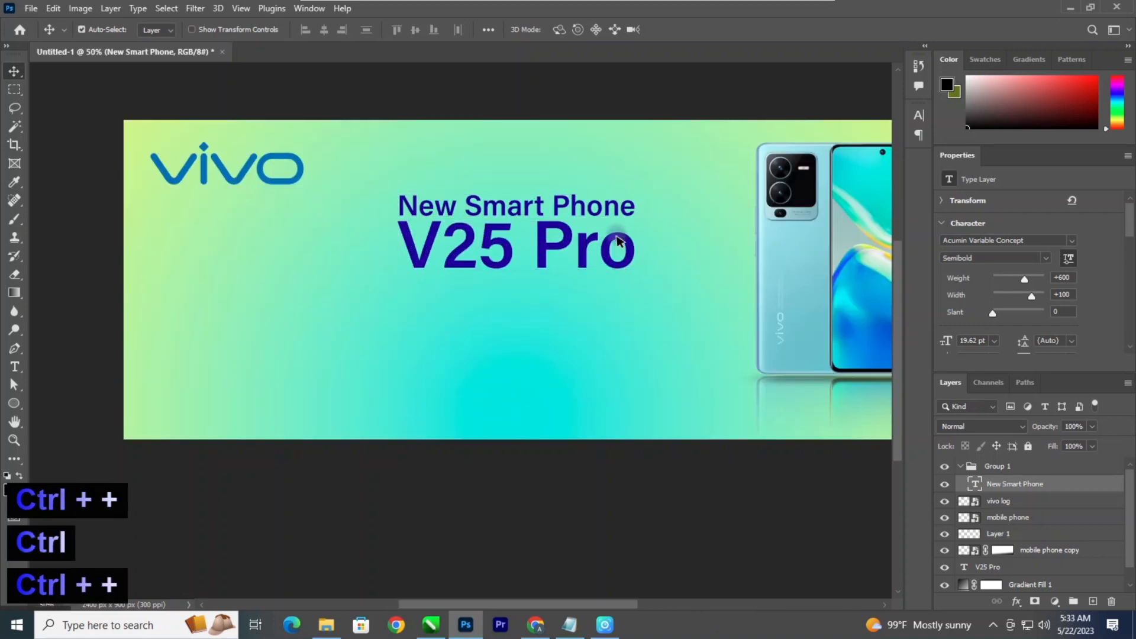
pyautogui.press('space')
pyautogui.moveTo(621, 240); pyautogui.dragTo(579, 244)
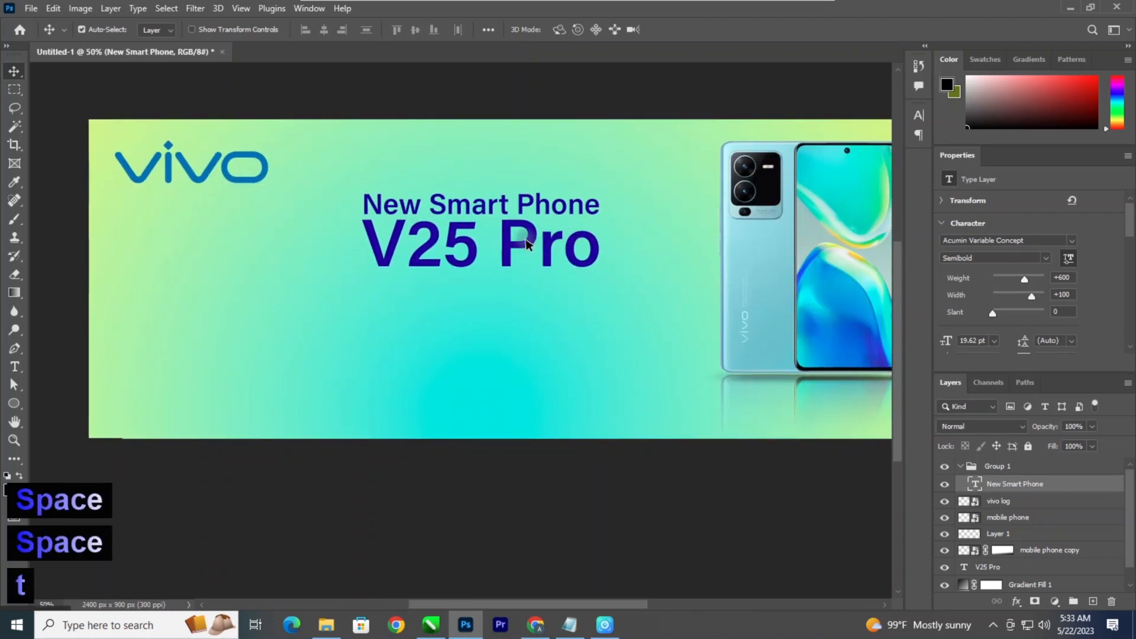
# Step: Nudge the V25 Pro text down about 20 px to widen the gap below New Smart Phone
pyautogui.click(529, 244)
pyautogui.hotkey('ctrl', 'a')
pyautogui.hotkey('ctrl', 'd')
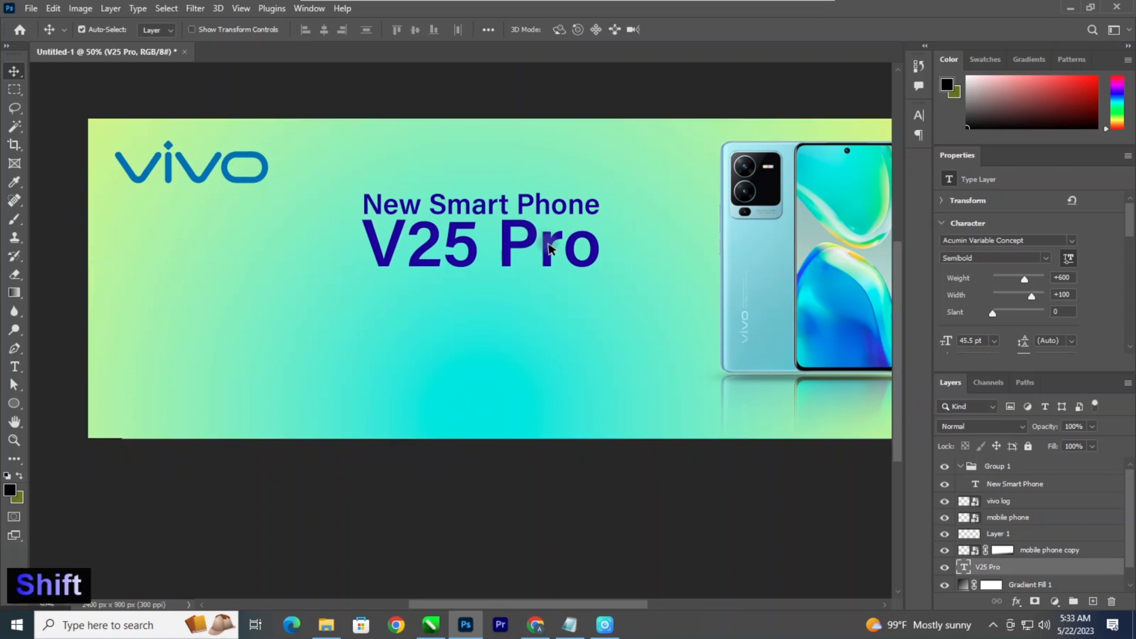
pyautogui.hotkey('shift', 'Down')
pyautogui.hotkey('shift', 'Down')
pyautogui.hotkey('ctrl', '-')
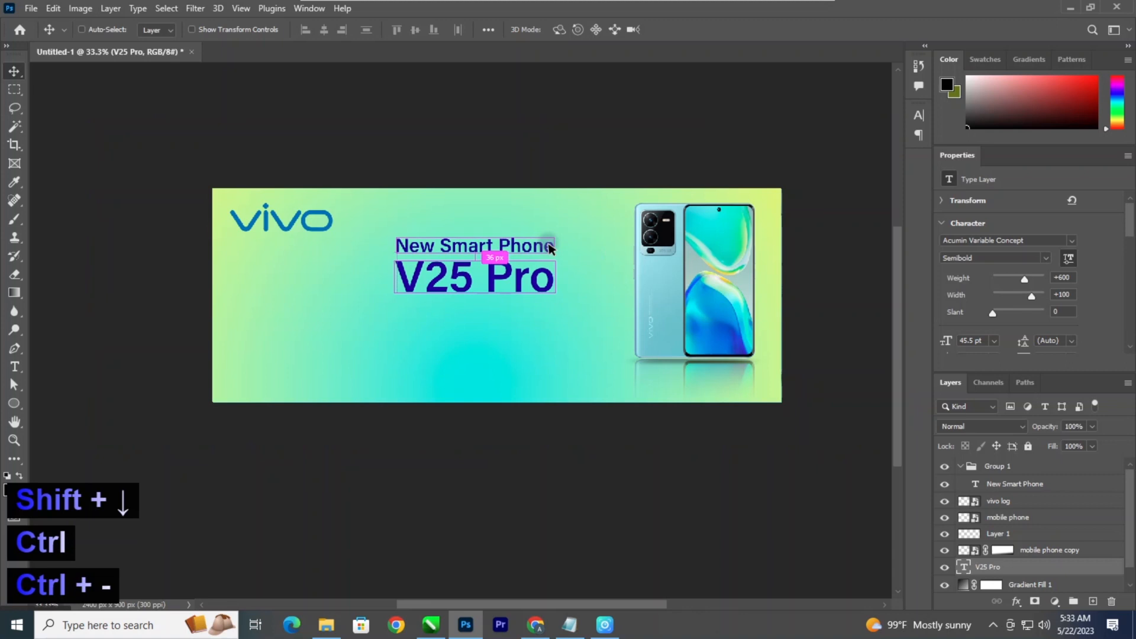
pyautogui.hotkey('ctrl', '-')
pyautogui.hotkey('ctrl', '+')
pyautogui.hotkey('ctrl', '+')
pyautogui.hotkey('ctrl', '-')
pyautogui.hotkey('ctrl', '+')
# Step: Copy "delight Every Moment" from the Notepad note and paste it as a new text line near the banner's lower edge
pyautogui.press('space')
pyautogui.moveTo(549, 249); pyautogui.dragTo(545, 222)
pyautogui.press('space')
pyautogui.click(569, 624)
pyautogui.moveTo(355, 305); pyautogui.dragTo(245, 308)
pyautogui.hotkey('ctrl', 'c')
pyautogui.click(197, 342)
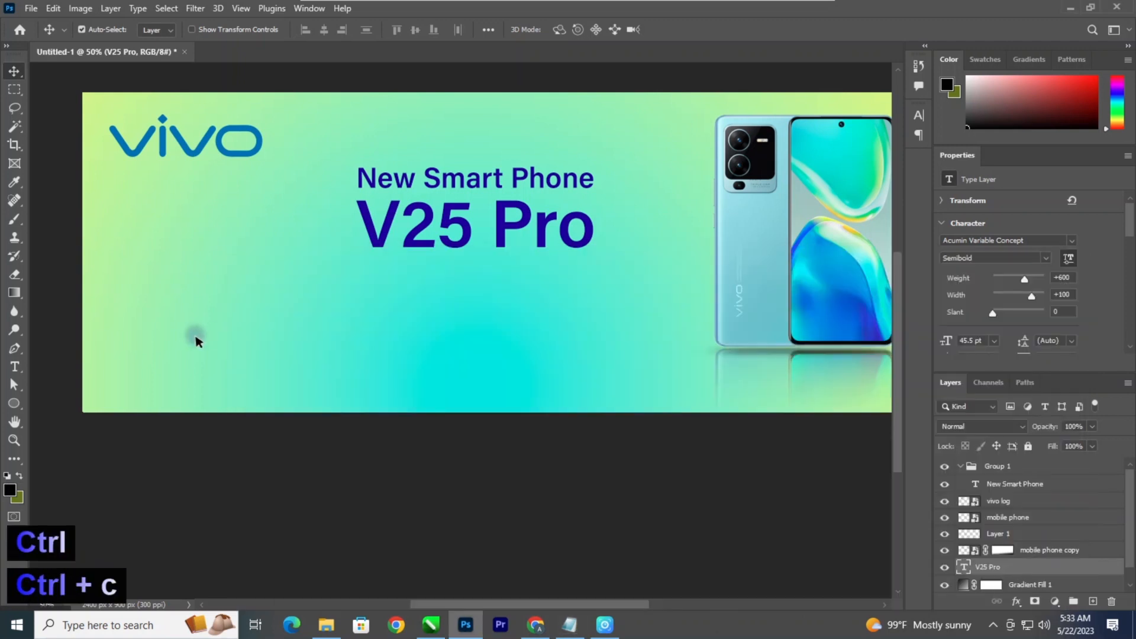
pyautogui.click(15, 368)
pyautogui.click(303, 359)
pyautogui.hotkey('ctrl', 'v')
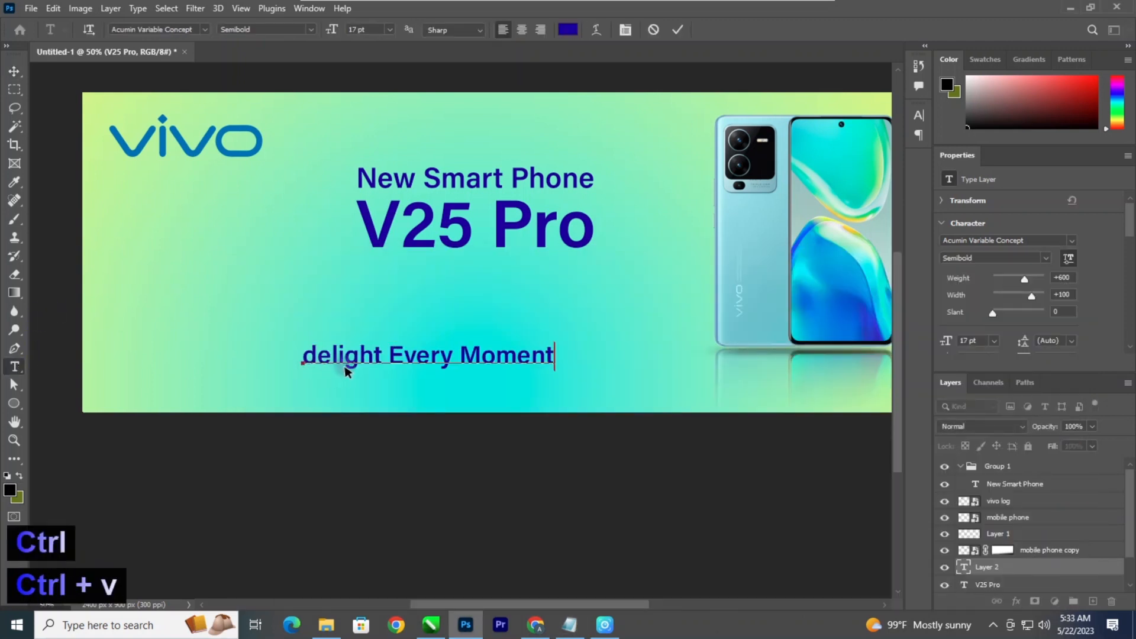
# Step: Capitalise the tagline to read "Delight Every Moment" and place it directly below V25 Pro, aligned to its left edge
pyautogui.click(323, 367)
pyautogui.press('BackSpace')
pyautogui.write('d')
pyautogui.press('BackSpace')
pyautogui.write('D')
pyautogui.hotkey('ctrl', 'a')
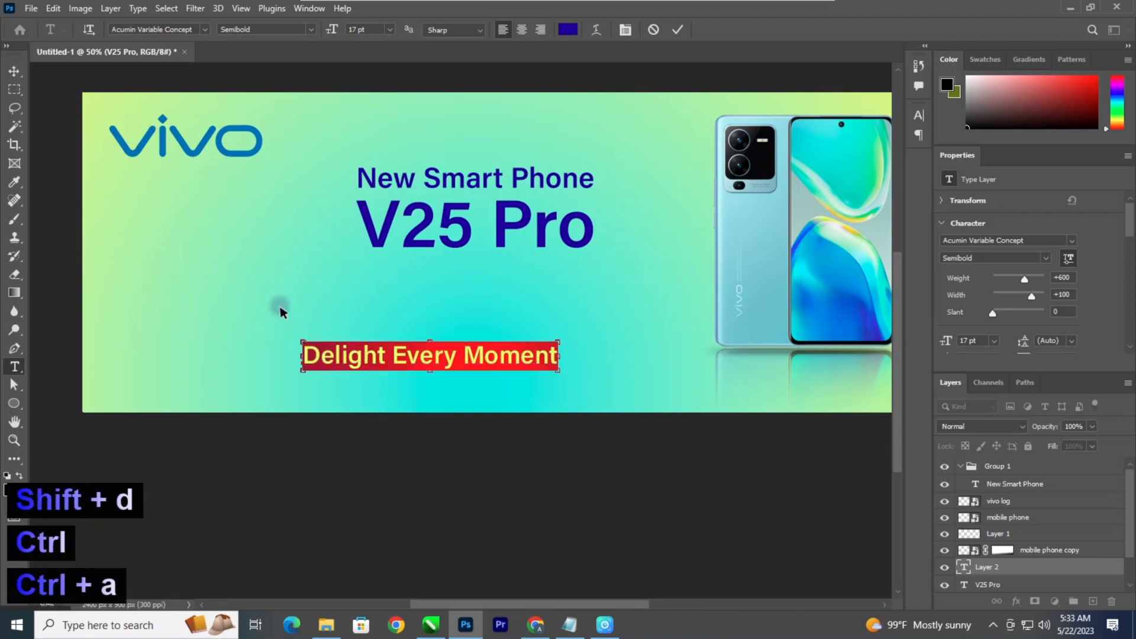
pyautogui.click(14, 71)
pyautogui.moveTo(449, 357); pyautogui.dragTo(499, 277)
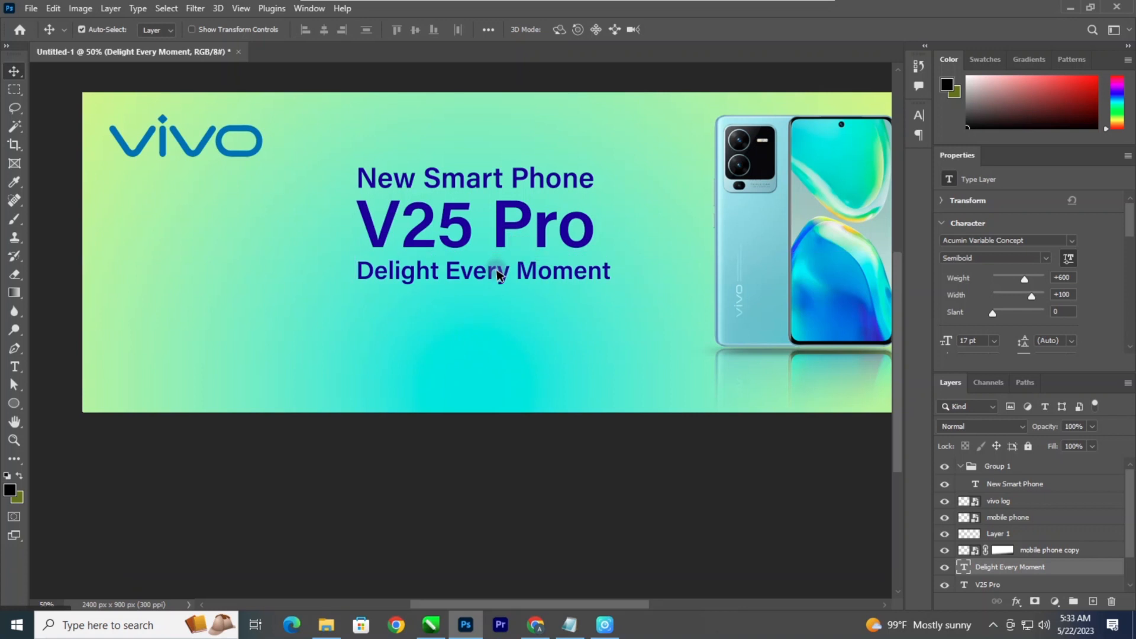
pyautogui.press('t')
pyautogui.hotkey('ctrl', 'a')
pyautogui.hotkey('ctrl', 'd')
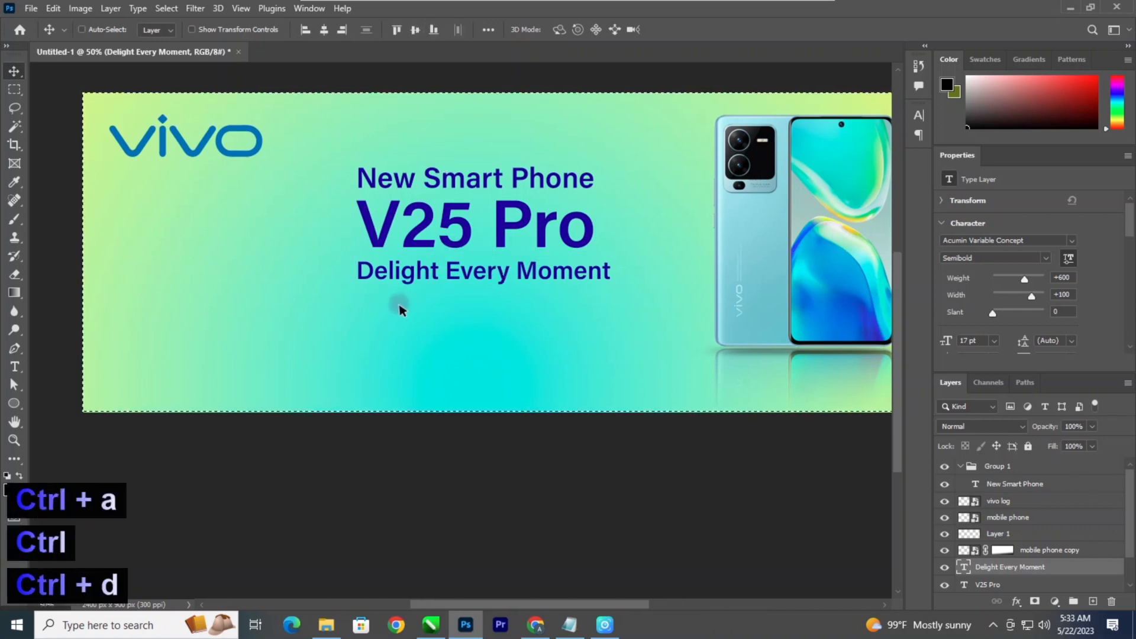
# Step: Change the font of the "Delight Every Moment" tagline to Roullasse Regular
pyautogui.click(406, 273)
pyautogui.hotkey('ctrl', 'a')
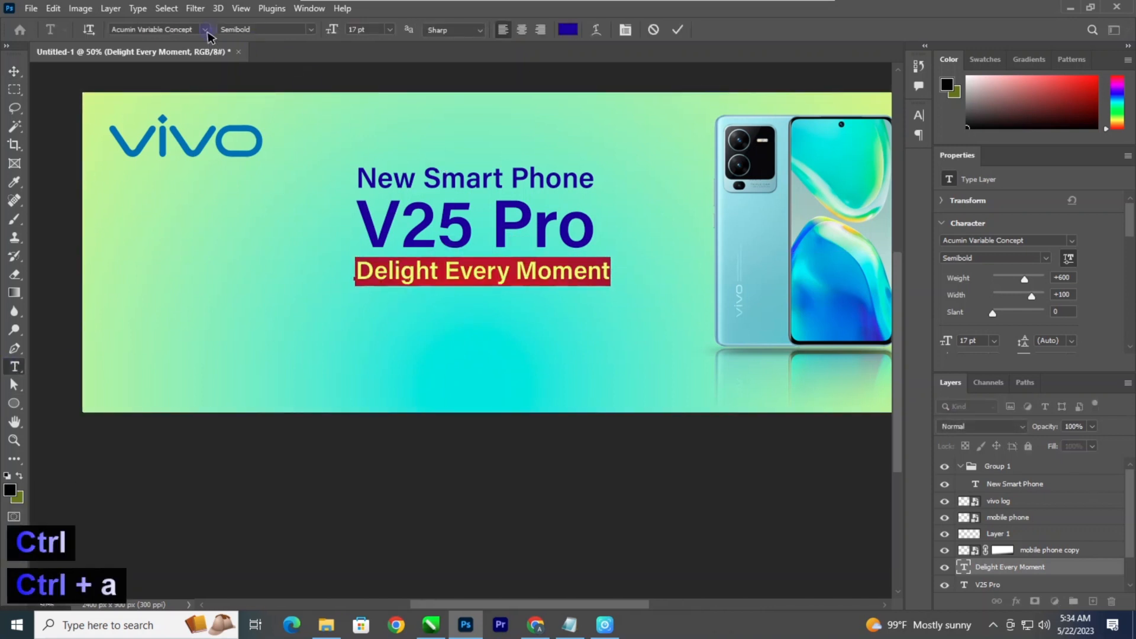
pyautogui.click(192, 29)
pyautogui.write('rou')
pyautogui.press('Down')
pyautogui.press('Return')
pyautogui.hotkey('ctrl', 'Return')
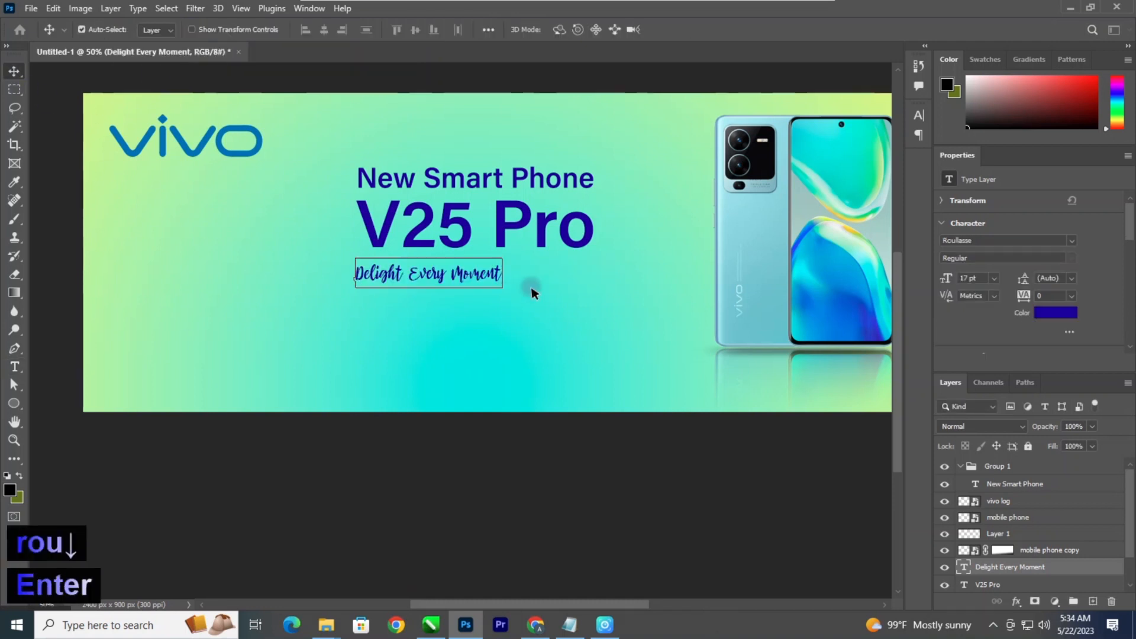
# Step: Enlarge the tagline to about 26.7 pt and move it down near the banner's lower edge
pyautogui.hotkey('ctrl', 't')
pyautogui.moveTo(503, 289); pyautogui.dragTo(564, 281)
pyautogui.press('Return')
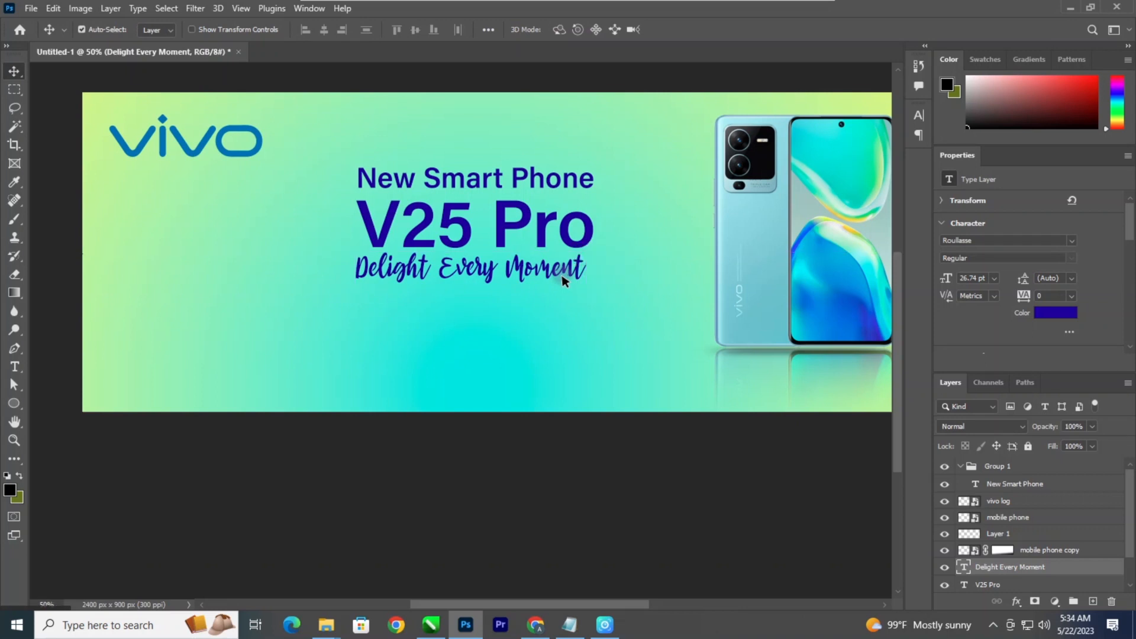
pyautogui.moveTo(519, 263); pyautogui.dragTo(531, 382)
pyautogui.hotkey('ctrl', '-')
pyautogui.hotkey('ctrl', '-')
pyautogui.hotkey('ctrl', '+')
pyautogui.hotkey('ctrl', '+')
pyautogui.hotkey('ctrl', '+')
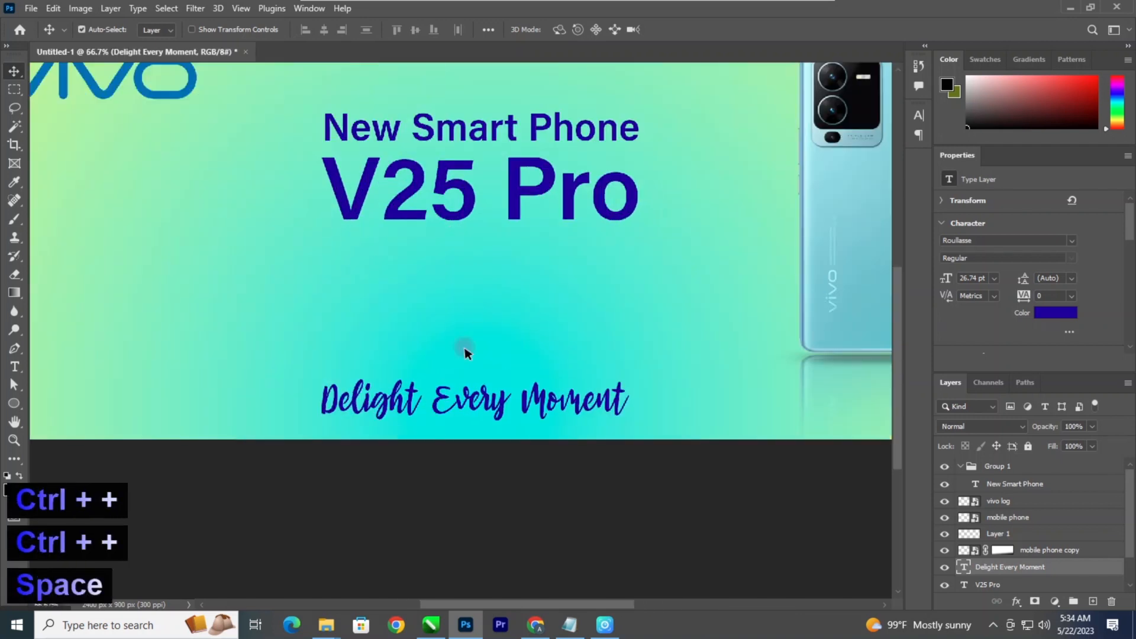
# Step: Recolour the V25 Pro text white (ffffff)
pyautogui.moveTo(465, 349); pyautogui.dragTo(465, 353)
pyautogui.press('t')
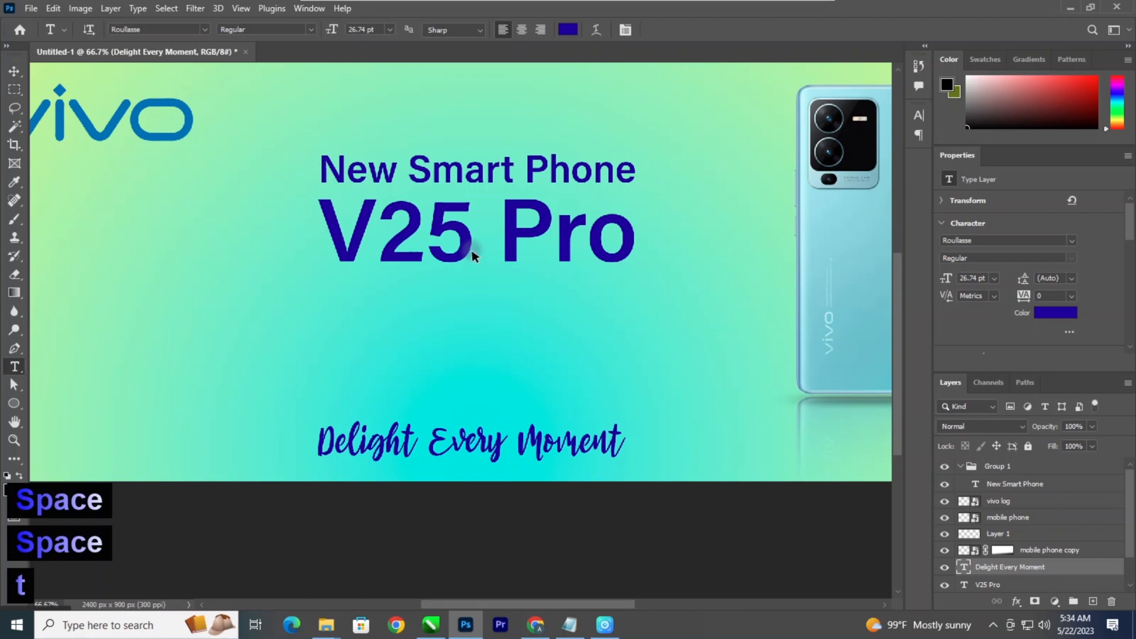
pyautogui.click(474, 254)
pyautogui.hotkey('ctrl', 'a')
pyautogui.click(568, 30)
pyautogui.click(687, 254)
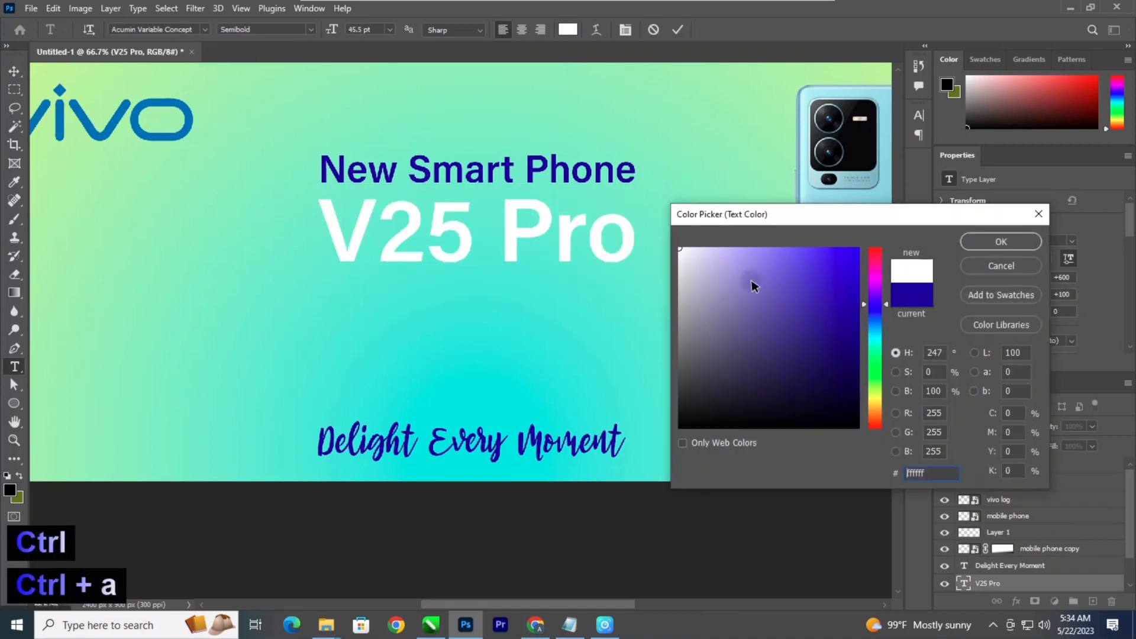
pyautogui.click(1000, 242)
pyautogui.click(15, 71)
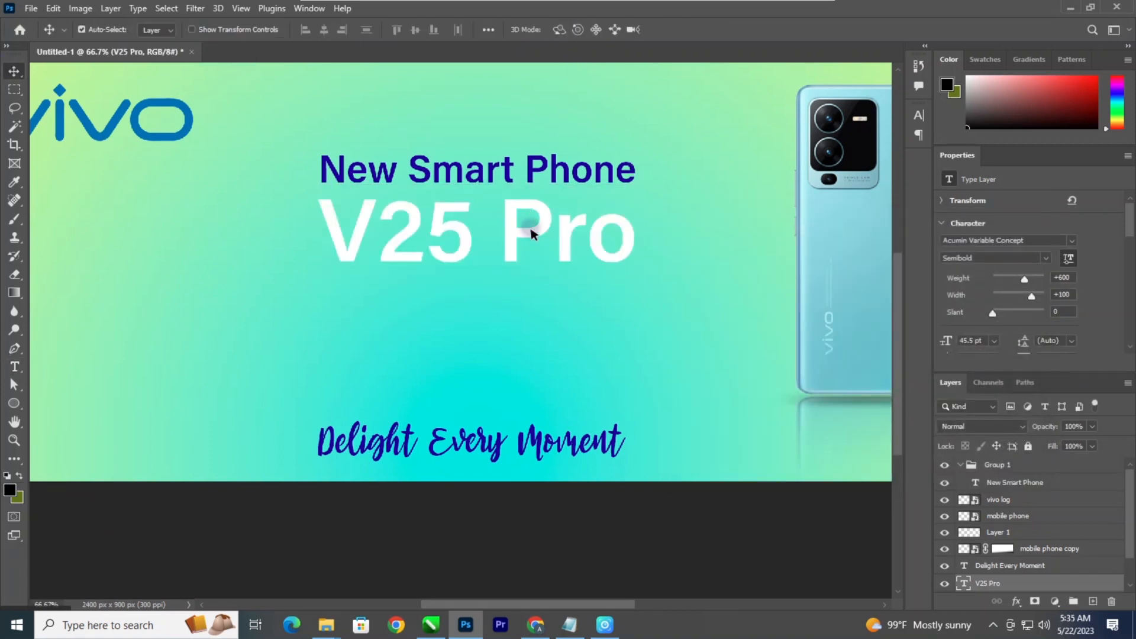
# Step: Add a soft Multiply drop shadow to V25 Pro with 3 px distance, 17% spread and 9 px size
pyautogui.click(1016, 601)
pyautogui.click(1022, 597)
pyautogui.moveTo(859, 299); pyautogui.dragTo(851, 299)
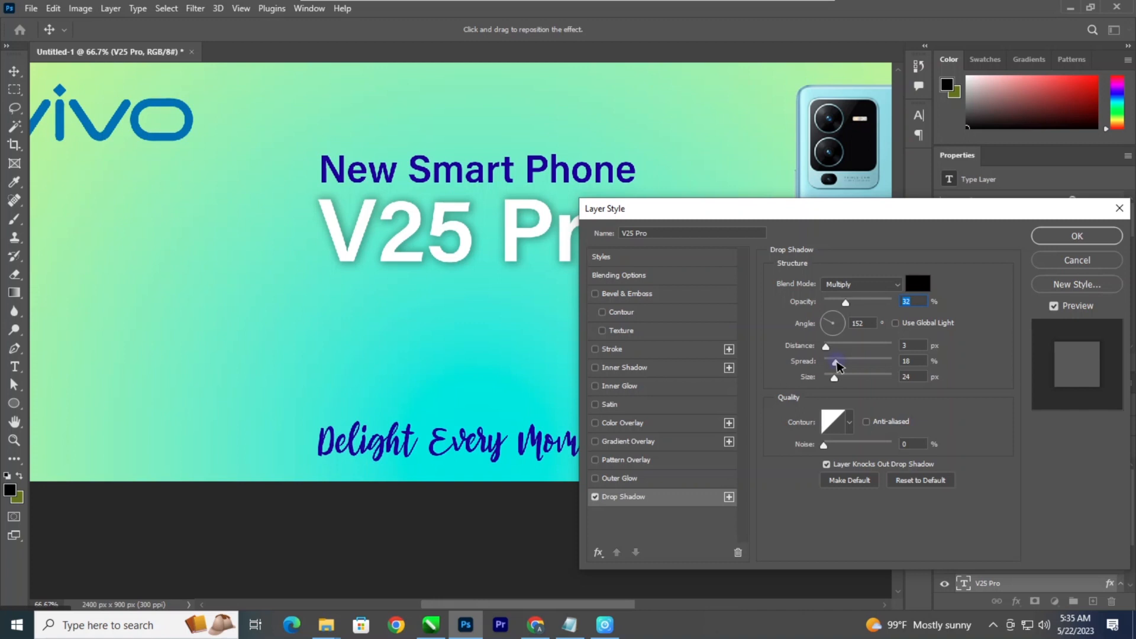
pyautogui.moveTo(836, 380); pyautogui.dragTo(831, 381)
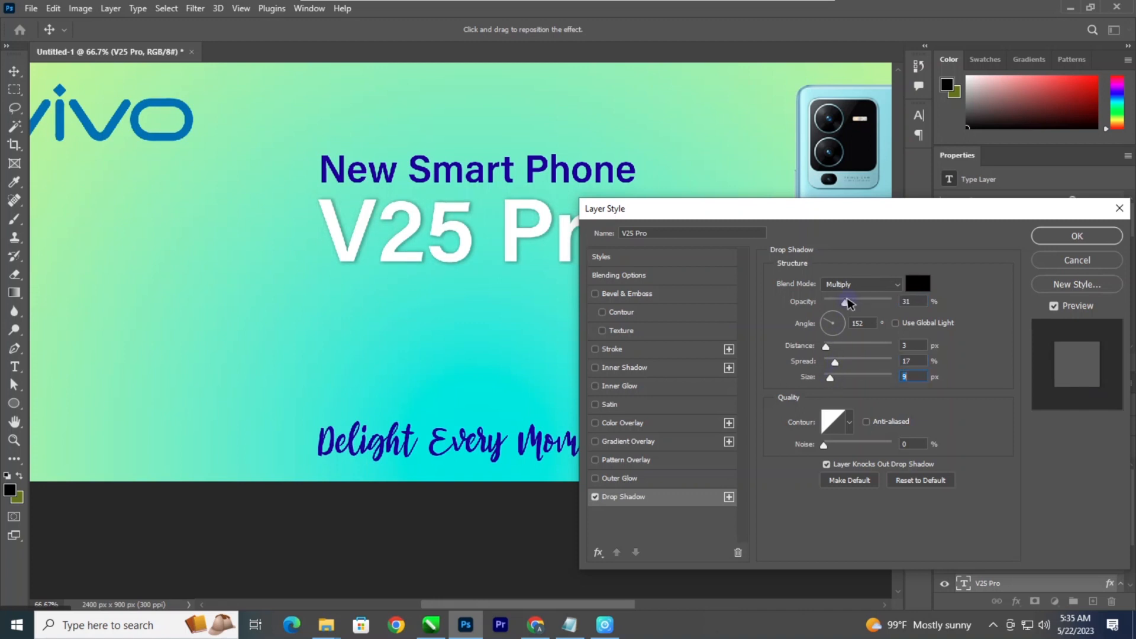
pyautogui.click(1076, 237)
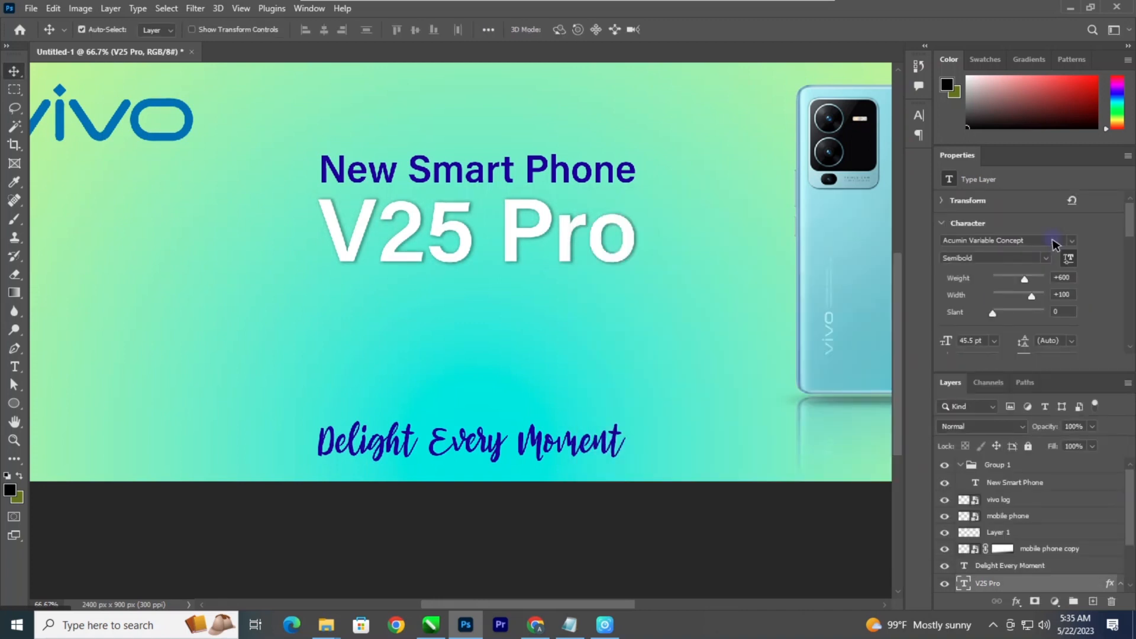
# Step: Enlarge V25 Pro proportionally to about 69 pt and shift it right, close to the phone
pyautogui.hotkey('ctrl', '-')
pyautogui.hotkey('ctrl', '-')
pyautogui.hotkey('ctrl', '+')
pyautogui.hotkey('ctrl', '+')
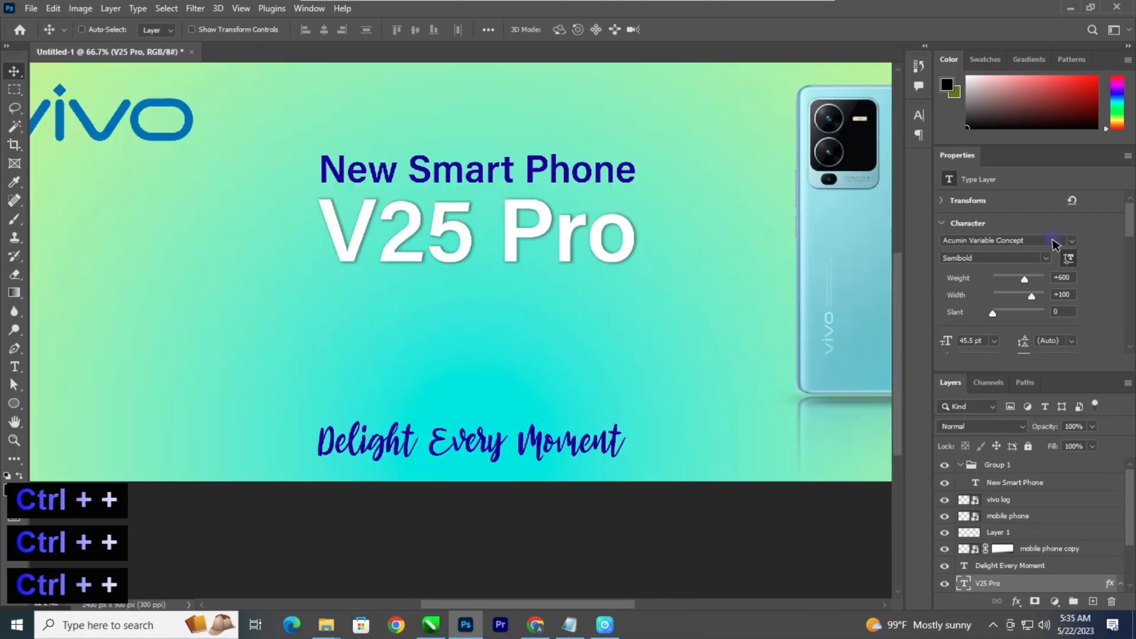
pyautogui.moveTo(585, 257); pyautogui.dragTo(609, 261)
pyautogui.hotkey('ctrl', 't')
pyautogui.moveTo(345, 288); pyautogui.dragTo(183, 347)
pyautogui.press('Return')
pyautogui.hotkey('ctrl', '-')
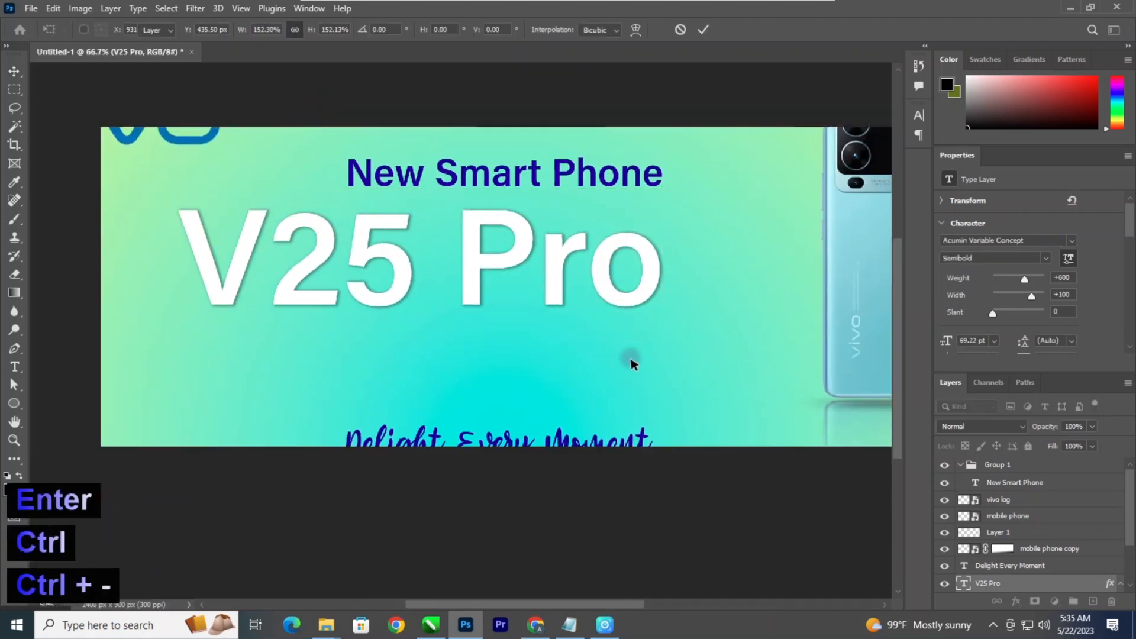
pyautogui.hotkey('ctrl', '-')
pyautogui.moveTo(506, 306); pyautogui.dragTo(575, 306)
# Step: Move New Smart Phone left so it lines up with the left edge of V25 Pro
pyautogui.hotkey('ctrl', '-')
pyautogui.hotkey('ctrl', '+')
pyautogui.hotkey('ctrl', '+')
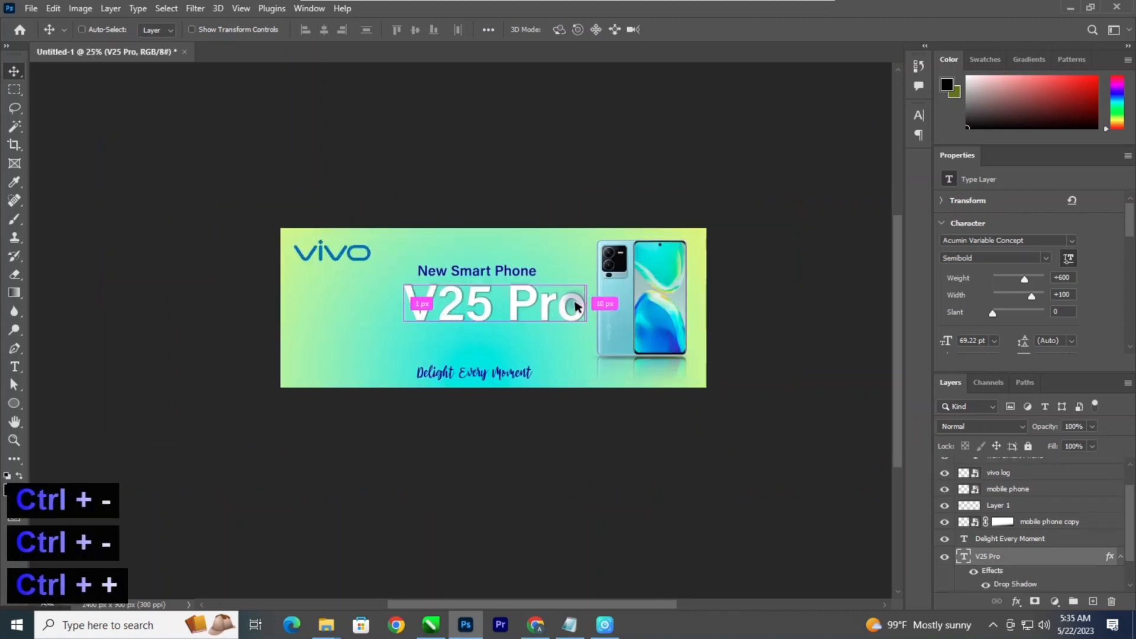
pyautogui.press('space')
pyautogui.press('space')
pyautogui.press('space')
pyautogui.moveTo(507, 215); pyautogui.dragTo(477, 225)
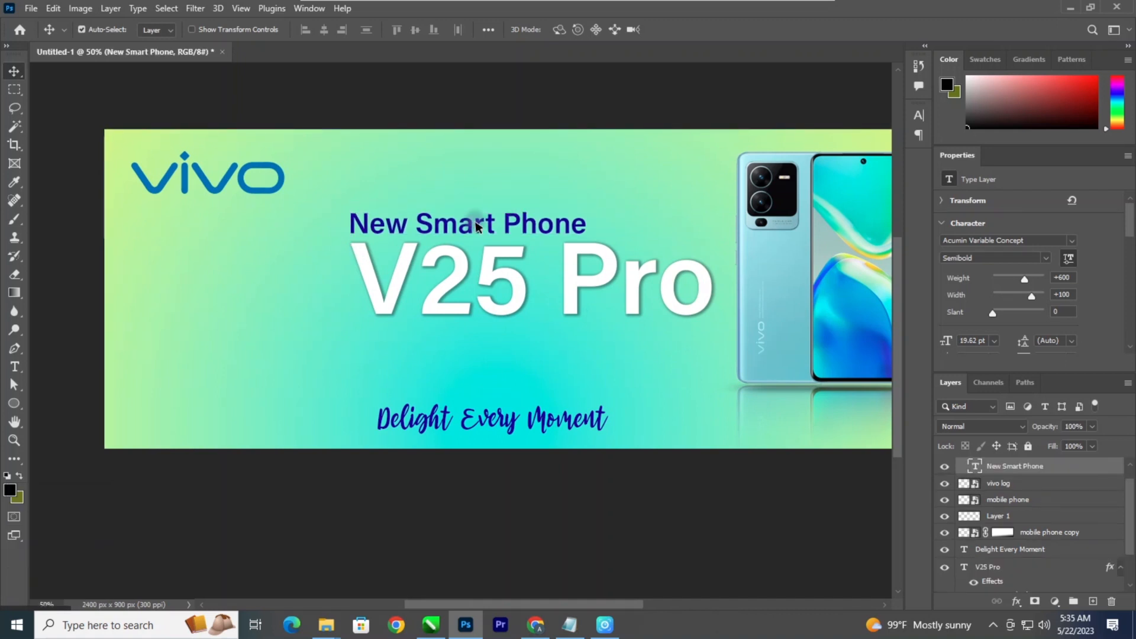
# Step: Recolour the New Smart Phone text white (ffffff)
pyautogui.press('t')
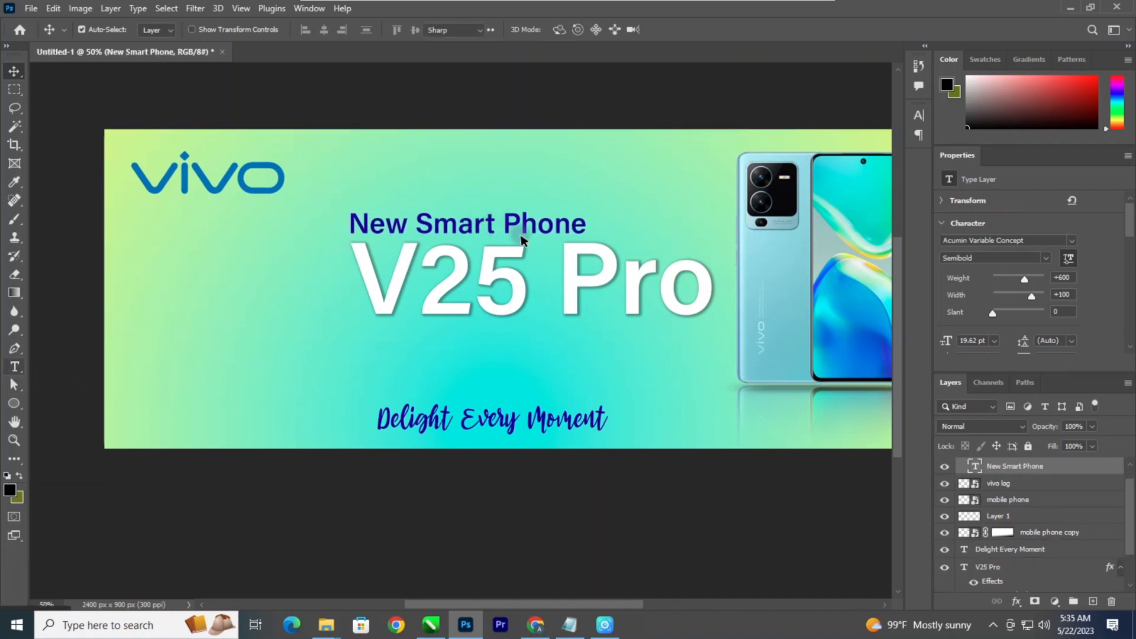
pyautogui.click(495, 224)
pyautogui.hotkey('ctrl', 'a')
pyautogui.click(567, 30)
pyautogui.write('ffffff')
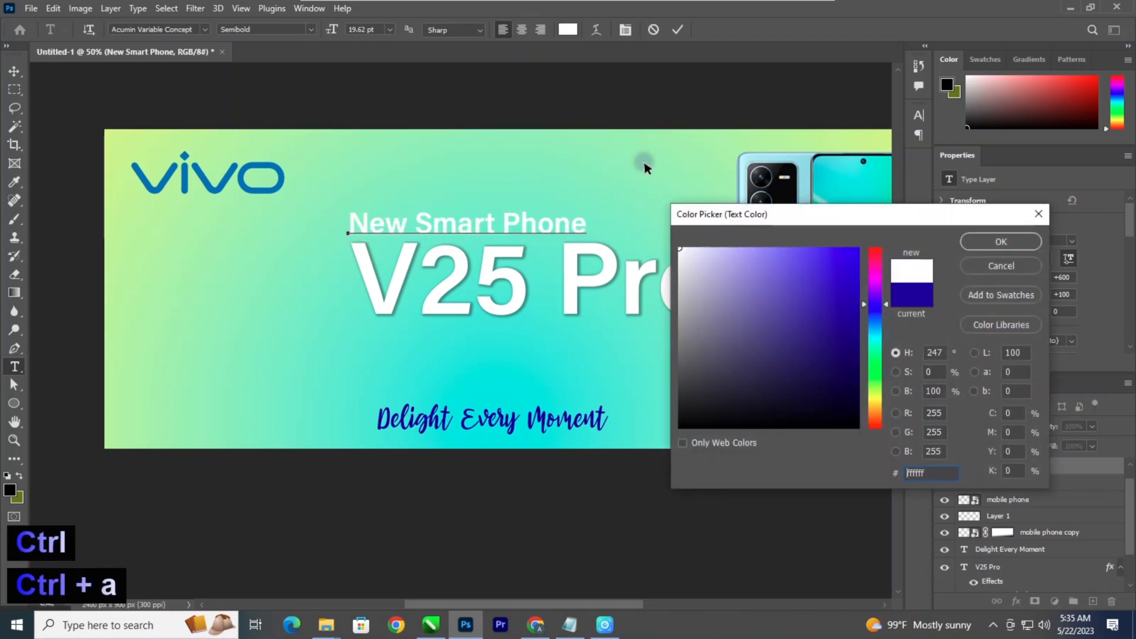
pyautogui.click(1000, 242)
pyautogui.hotkey('ctrl', 'Return')
pyautogui.press('v')
# Step: Add a drop shadow to New Smart Phone with 40% opacity, 3 px distance, 14% spread and 9 px size
pyautogui.click(1016, 602)
pyautogui.click(1028, 592)
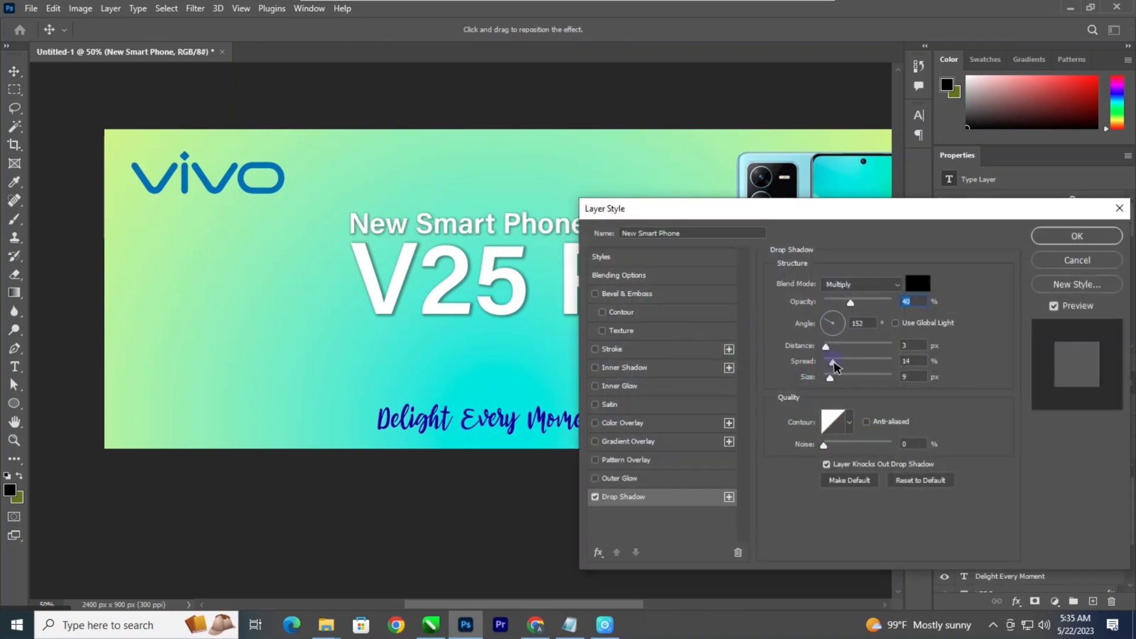
pyautogui.click(1077, 237)
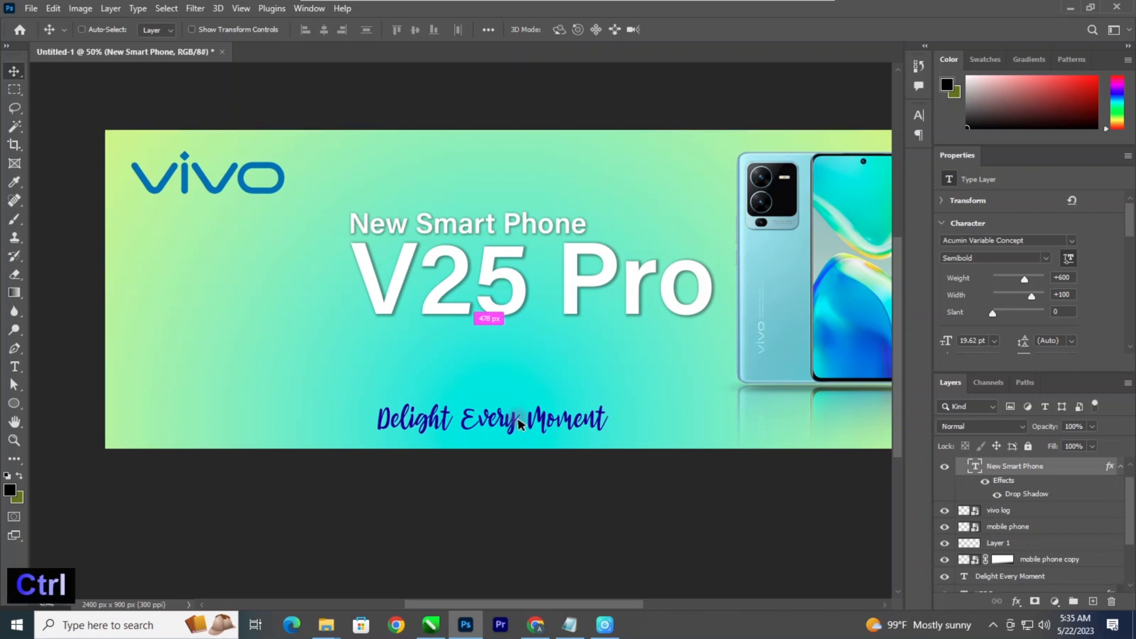
# Step: Check the white headlines and the tagline against the whole banner layout and up close
pyautogui.hotkey('ctrl', '-')
pyautogui.hotkey('ctrl', '-')
pyautogui.hotkey('ctrl', '-')
pyautogui.hotkey('ctrl', '+')
pyautogui.hotkey('ctrl', '+')
pyautogui.hotkey('ctrl', '-')
pyautogui.hotkey('ctrl', '+')
pyautogui.hotkey('ctrl', '+')
pyautogui.hotkey('ctrl', '+')
pyautogui.press('space')
pyautogui.press('space')
pyautogui.moveTo(518, 423); pyautogui.dragTo(406, 335)
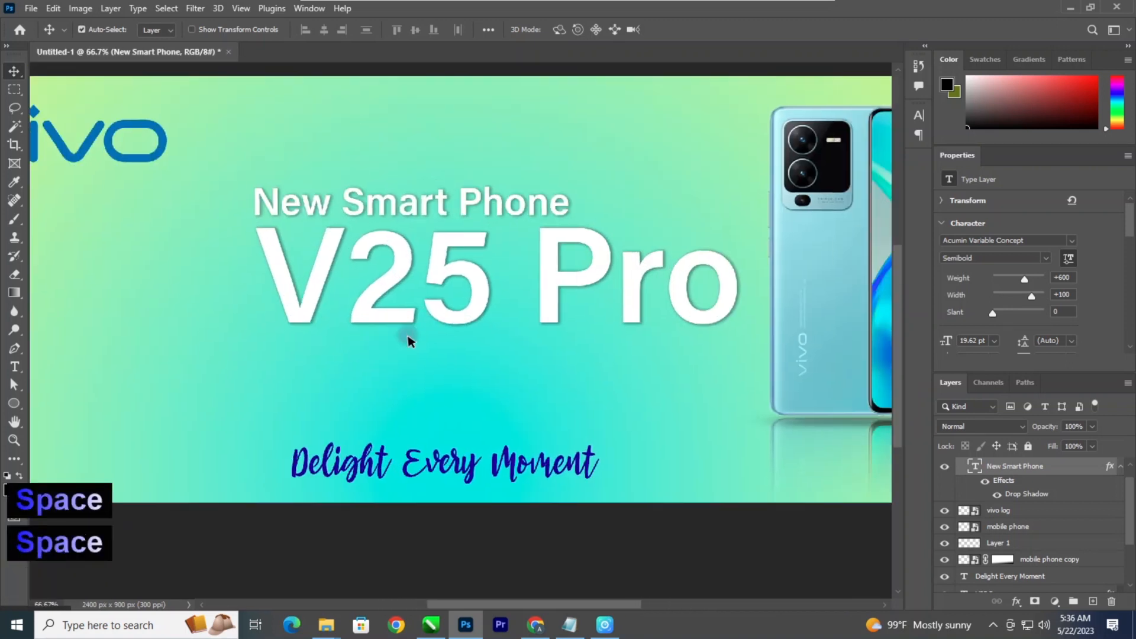
pyautogui.hotkey('ctrl', '-')
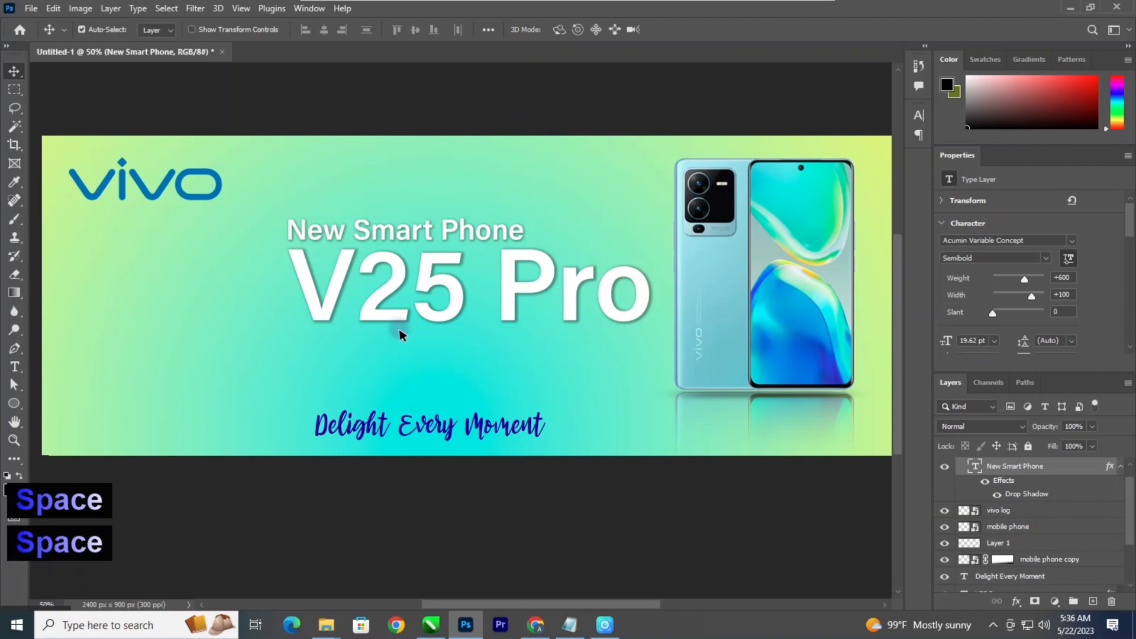
pyautogui.hotkey('ctrl', '-')
pyautogui.hotkey('ctrl', '-')
pyautogui.hotkey('ctrl', '-')
pyautogui.hotkey('ctrl', '+')
pyautogui.hotkey('ctrl', '+')
pyautogui.hotkey('ctrl', '+')
pyautogui.press('space')
pyautogui.press('space')
pyautogui.moveTo(406, 330); pyautogui.dragTo(419, 310)
pyautogui.press('space')
pyautogui.hotkey('ctrl', '+')
pyautogui.press('space')
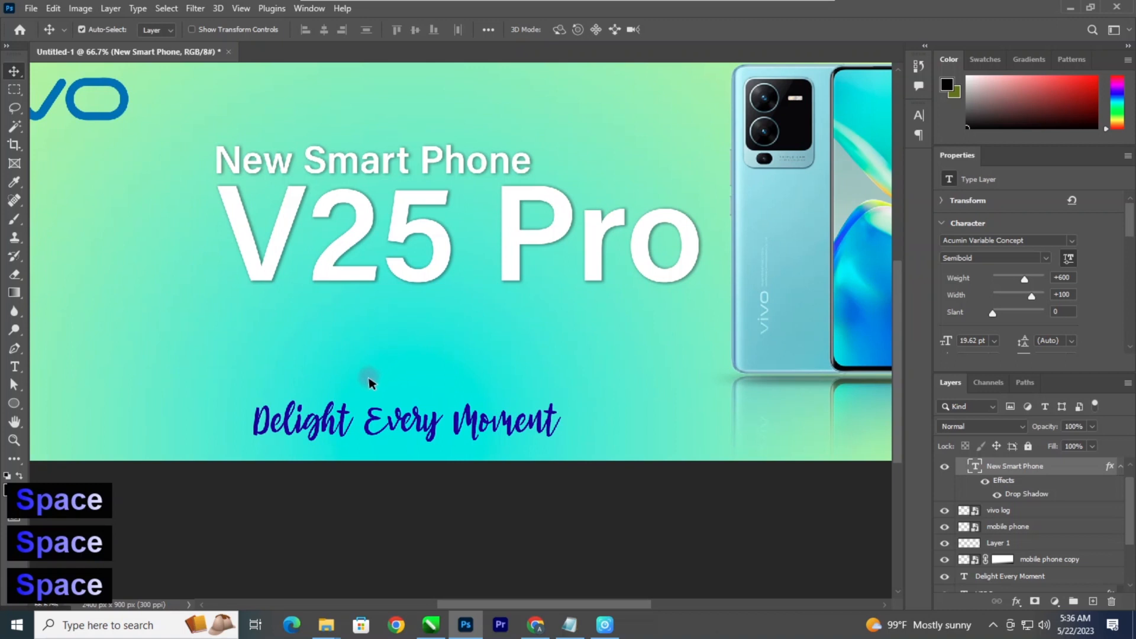
# Step: Add a white text line reading "12 Gb + 8Gb RAm" between V25 Pro and the tagline
pyautogui.press('t')
pyautogui.click(300, 367)
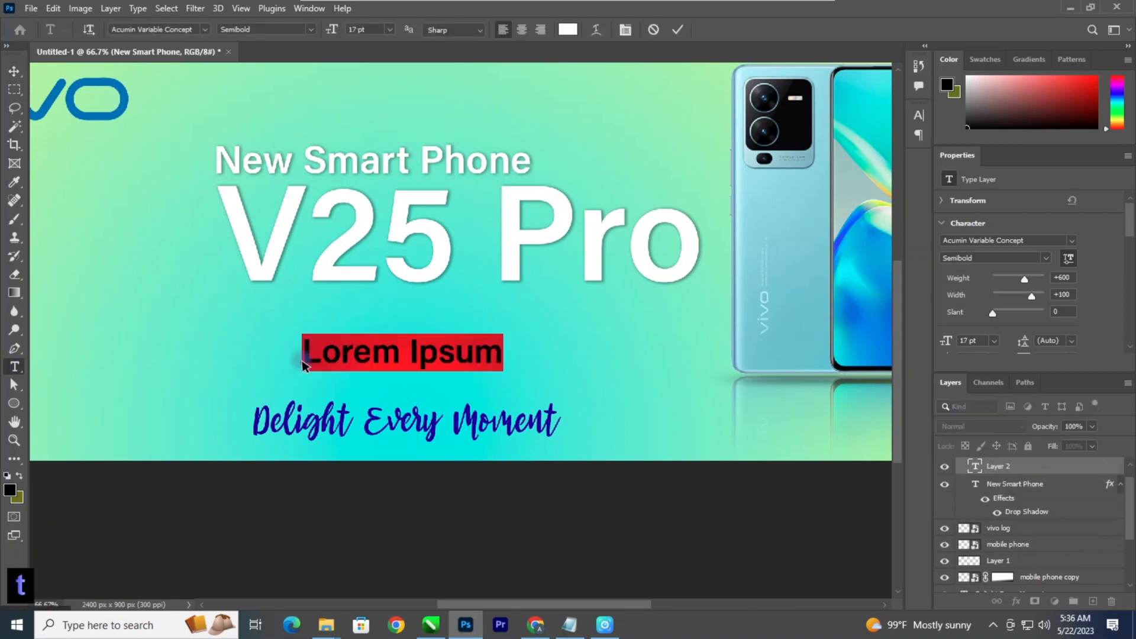
pyautogui.write('12')
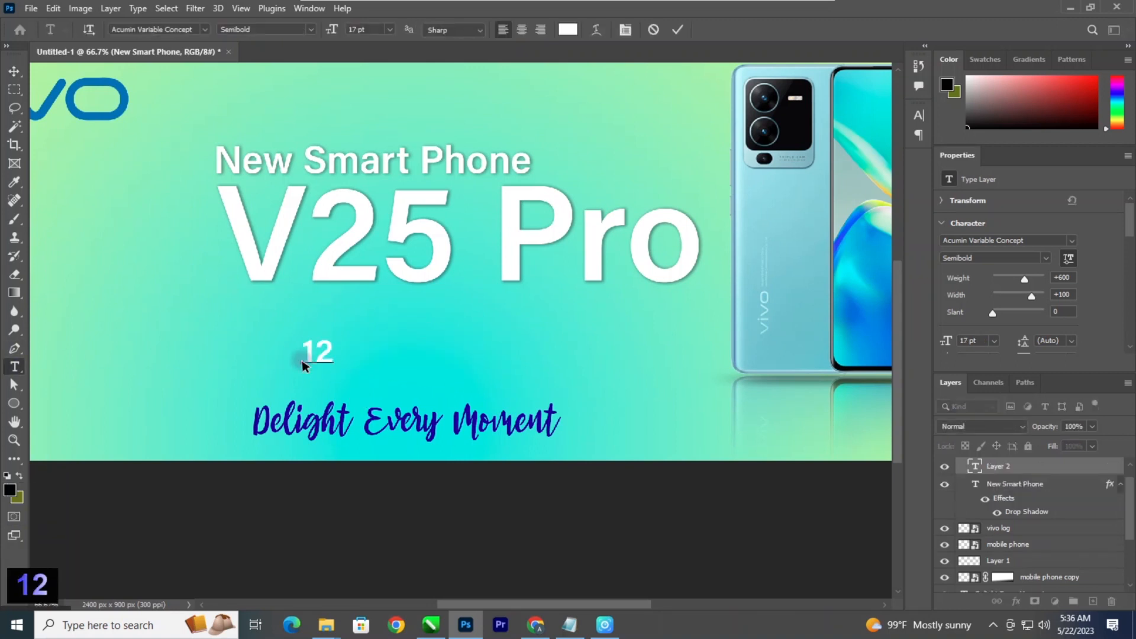
pyautogui.write(' Gb')
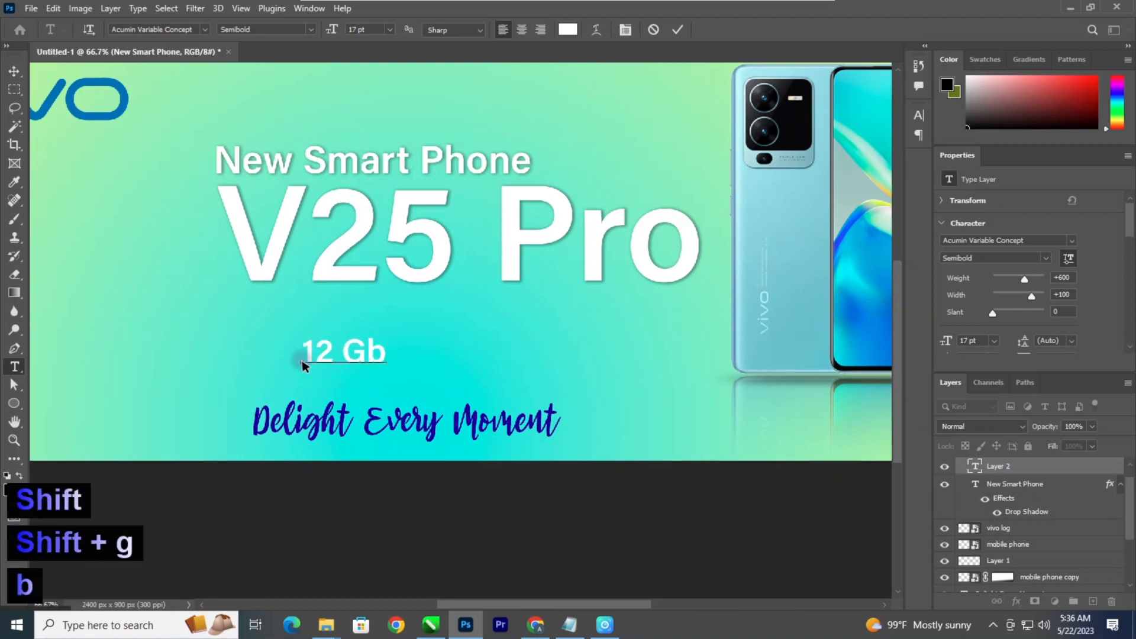
pyautogui.write(' + *')
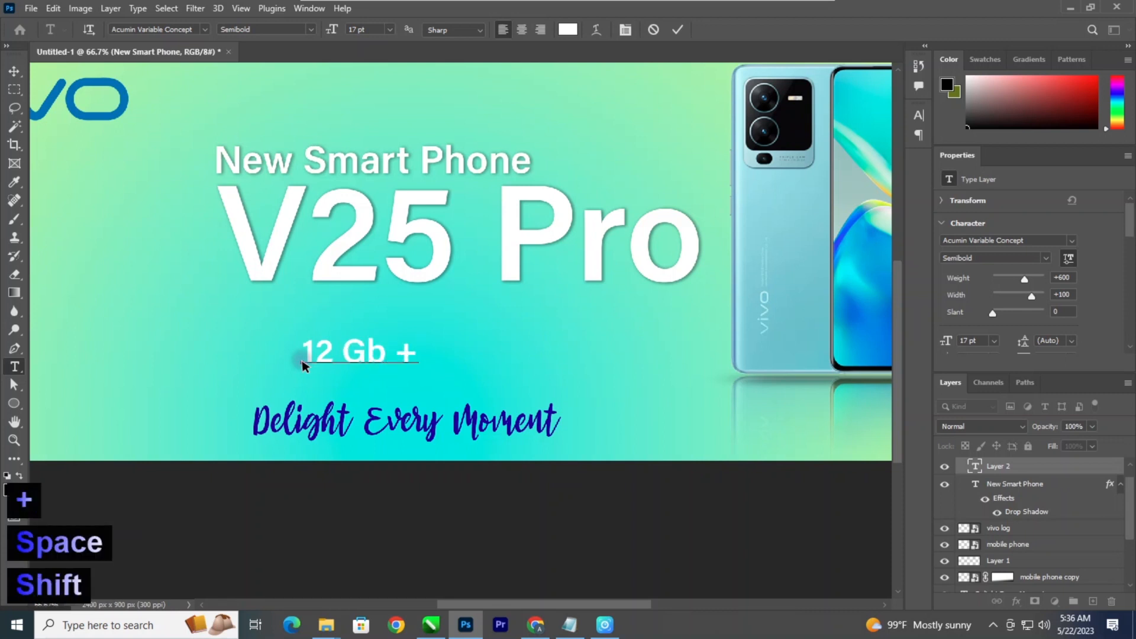
pyautogui.press('BackSpace')
pyautogui.write('8')
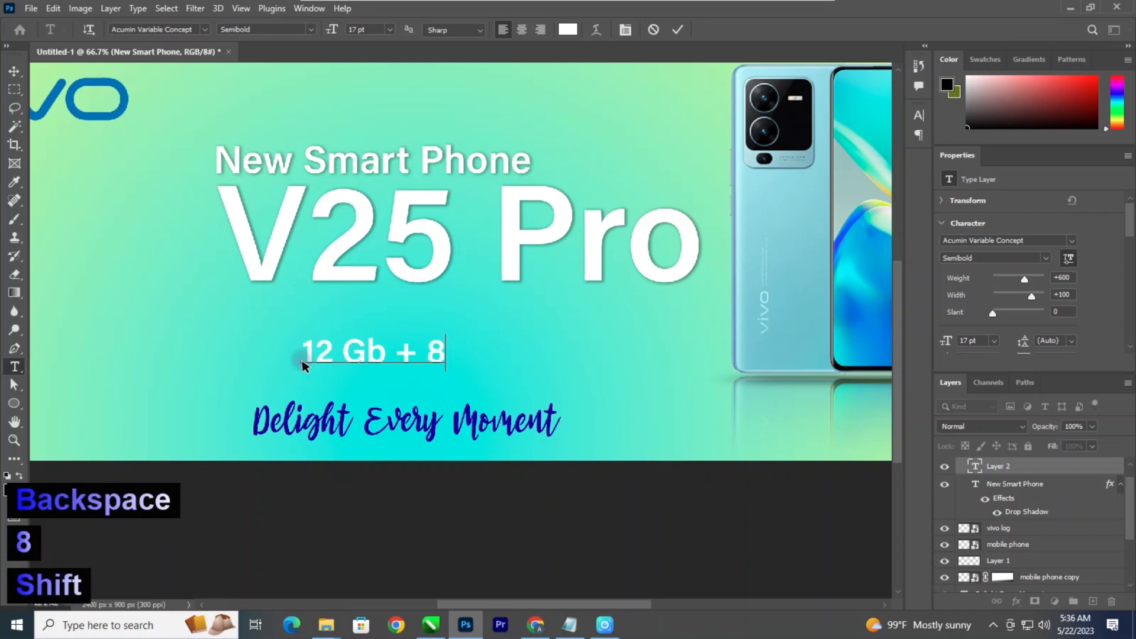
pyautogui.write('Gb ram')
pyautogui.press('BackSpace')
pyautogui.press('BackSpace')
pyautogui.press('BackSpace')
pyautogui.write('RAm')
# Step: Reduce the RAM text to 10 pt and place it directly below the start of V25 Pro
pyautogui.hotkey('ctrl', 'a')
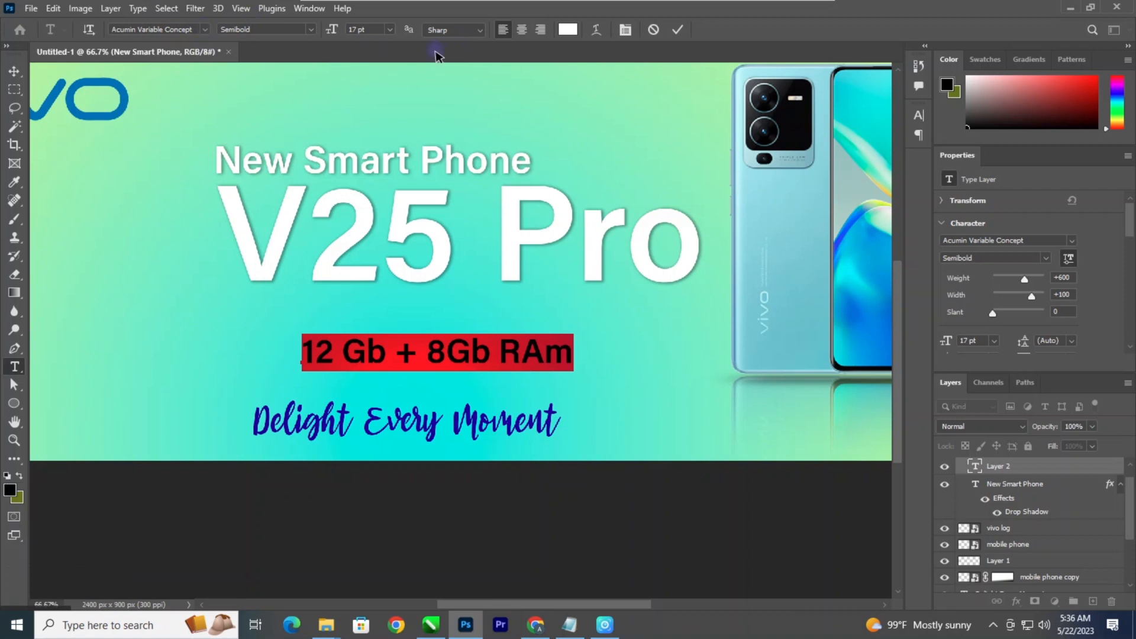
pyautogui.hotkey('ctrl', 'shift', ',')
pyautogui.hotkey('ctrl', 'shift', ',')
pyautogui.hotkey('ctrl', 'shift', ',')
pyautogui.scroll(-2, 989, 305)
pyautogui.scroll(-3, 990, 304)
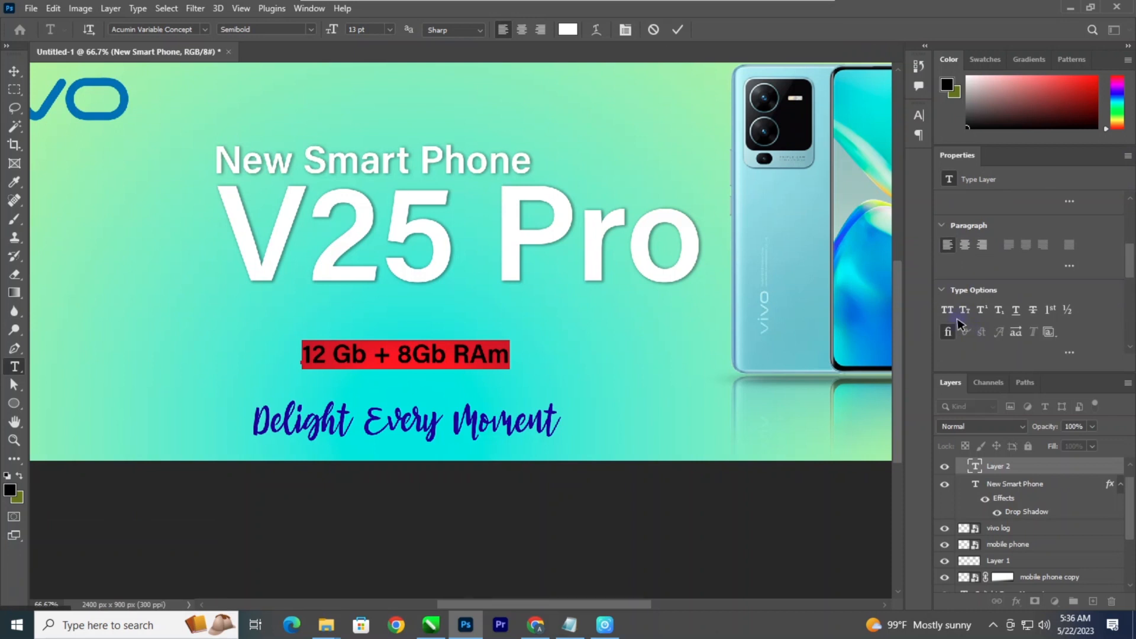
pyautogui.hotkey('ctrl', 'shift', ',')
pyautogui.hotkey('ctrl', 'shift', ',')
pyautogui.hotkey('ctrl', 'shift', ',')
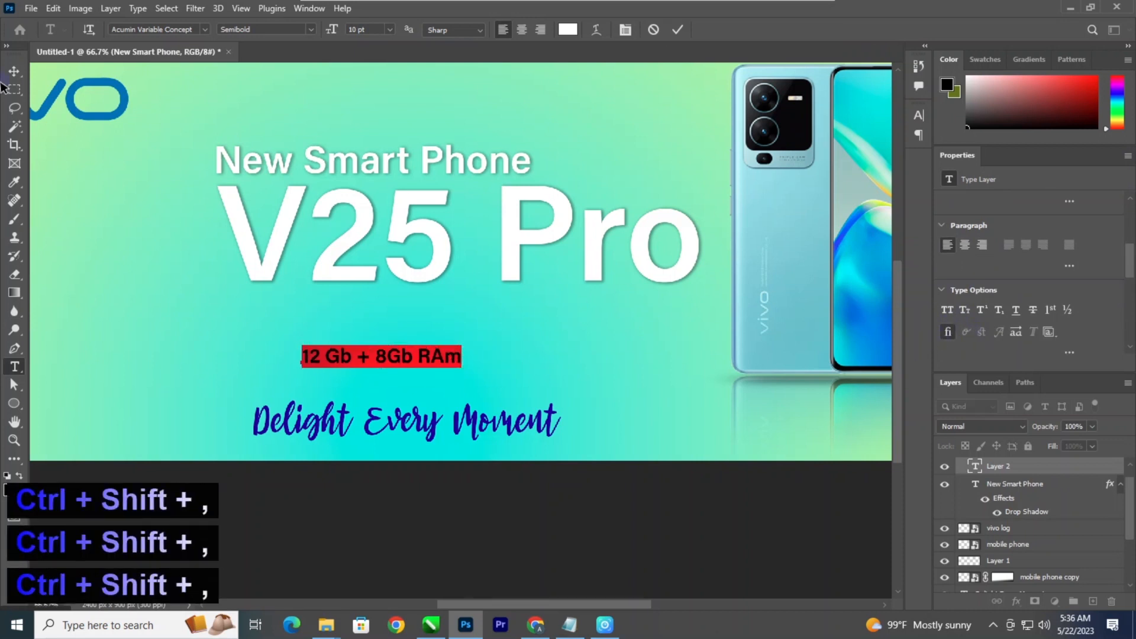
pyautogui.click(14, 71)
pyautogui.moveTo(395, 357); pyautogui.dragTo(334, 305)
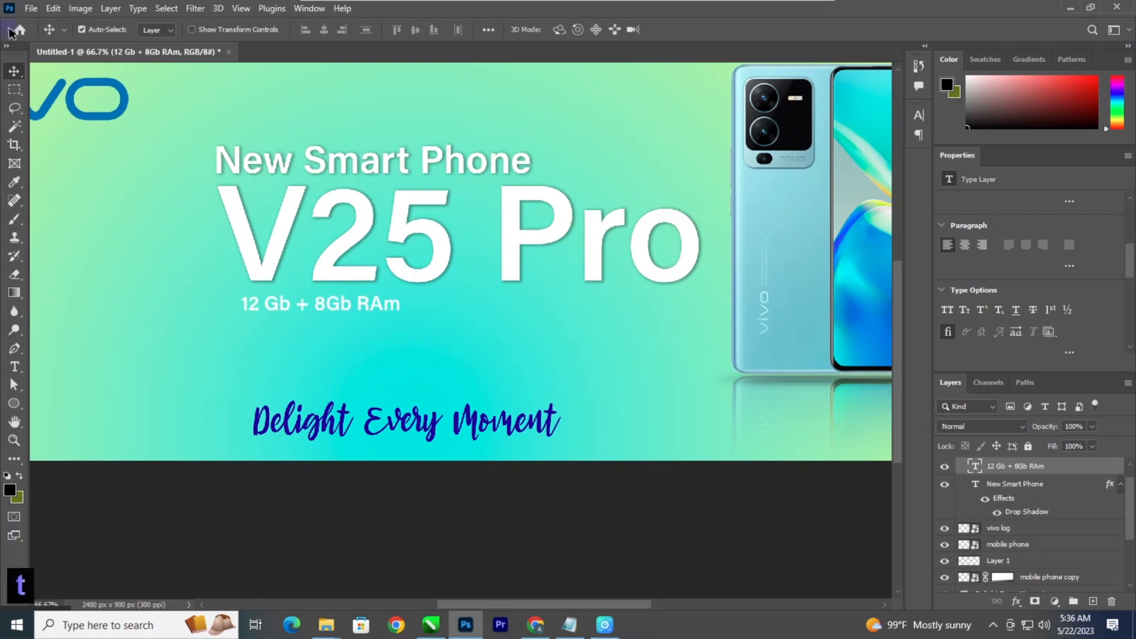
# Step: Add a drop shadow to the RAM text with 40% opacity, 3 px distance, 9% spread and 9 px size
pyautogui.click(1017, 601)
pyautogui.click(1022, 590)
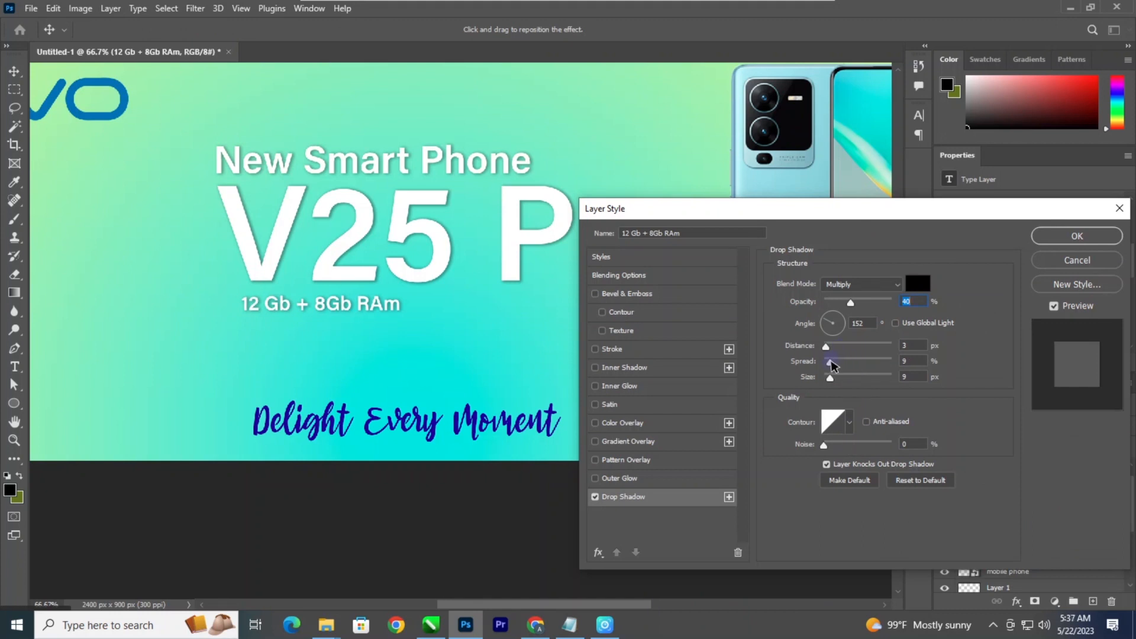
pyautogui.click(1083, 238)
# Step: Check the size and placement of the RAM text within the whole banner
pyautogui.hotkey('ctrl', '-')
pyautogui.hotkey('ctrl', '-')
pyautogui.hotkey('ctrl', '-')
pyautogui.hotkey('ctrl', '-')
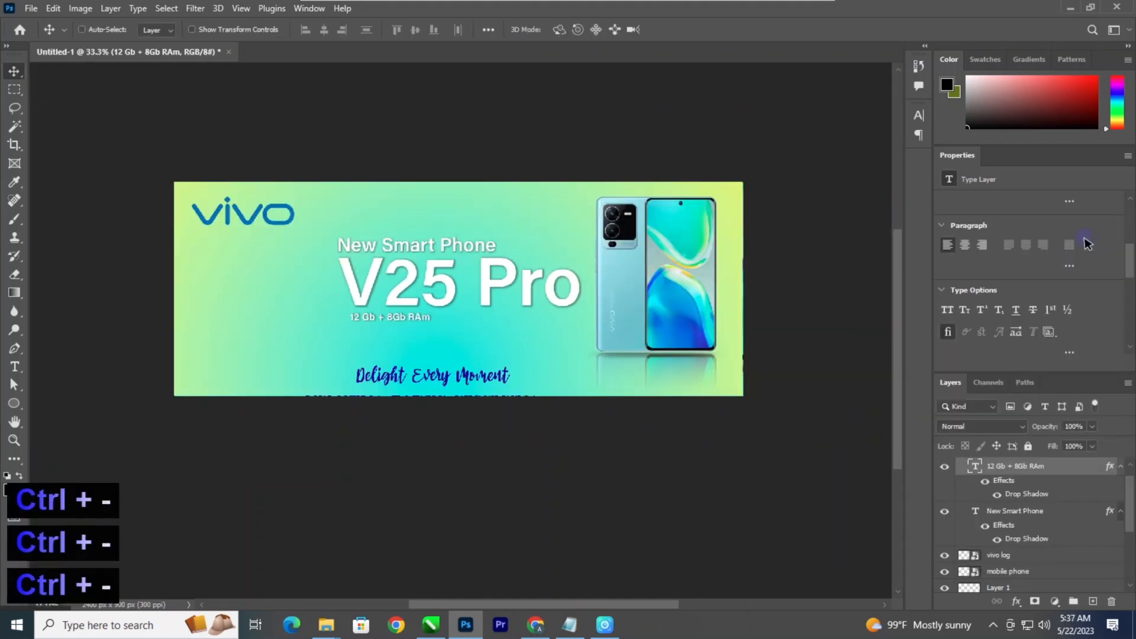
pyautogui.hotkey('ctrl', '+')
pyautogui.hotkey('ctrl', '+')
pyautogui.hotkey('ctrl', '+')
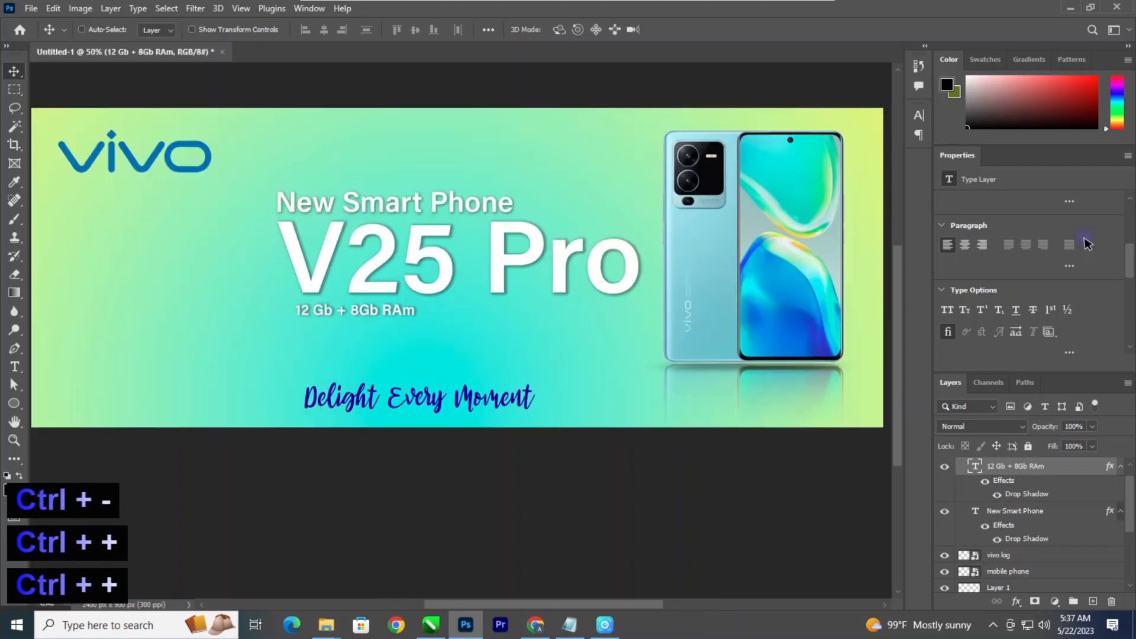
pyautogui.press('space')
pyautogui.press('space')
pyautogui.moveTo(517, 354); pyautogui.dragTo(614, 368)
# Step: Scale the vivo logo down slightly, keeping it in the banner's upper-left corner
pyautogui.click(255, 169)
pyautogui.hotkey('ctrl', 't')
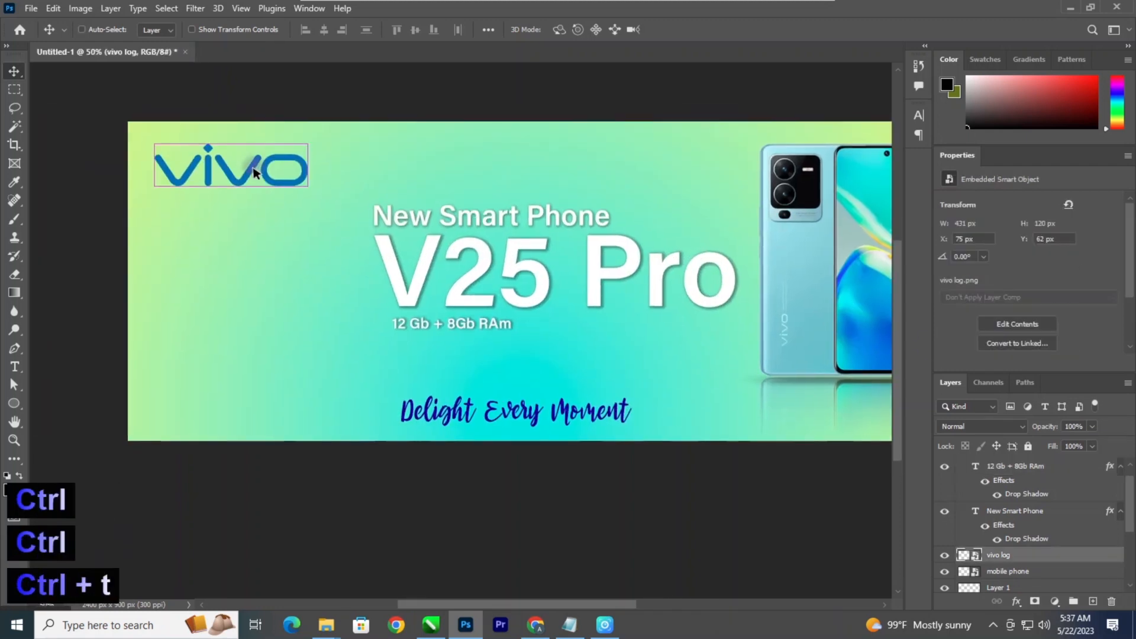
pyautogui.moveTo(305, 145); pyautogui.dragTo(278, 163)
pyautogui.press('Return')
pyautogui.click(291, 96)
pyautogui.hotkey('ctrl', '-')
pyautogui.hotkey('ctrl', '-')
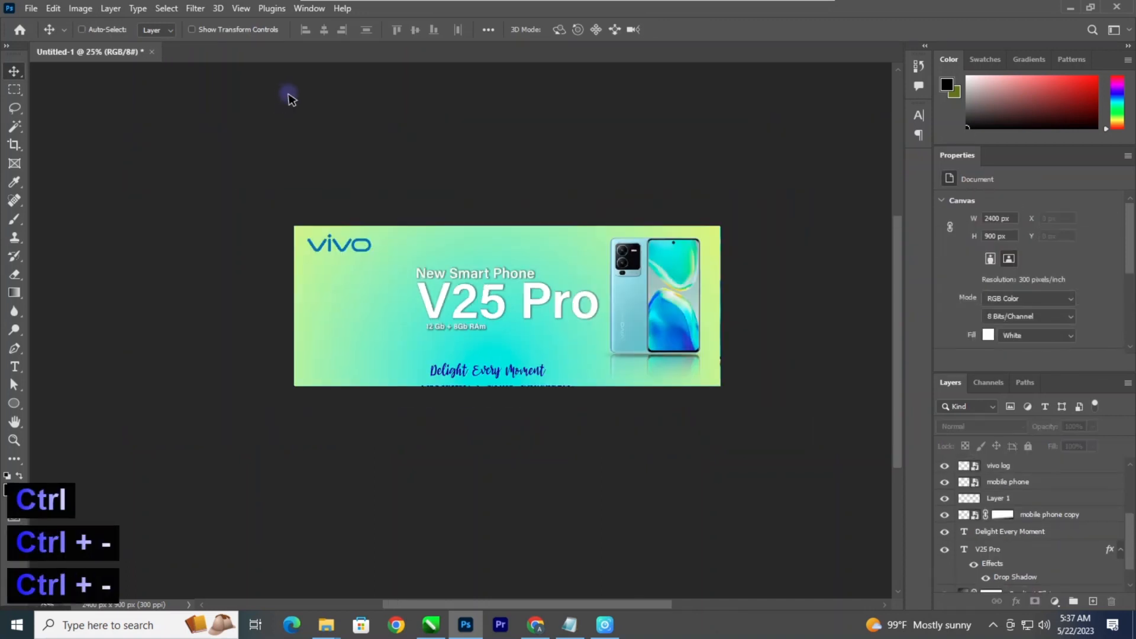
# Step: Select the headlines, RAM text and tagline together and move them left, closer to the vivo logo
pyautogui.hotkey('ctrl', '+')
pyautogui.hotkey('ctrl', 'space')
pyautogui.moveTo(353, 174); pyautogui.dragTo(345, 153)
pyautogui.moveTo(610, 437); pyautogui.dragTo(441, 198)
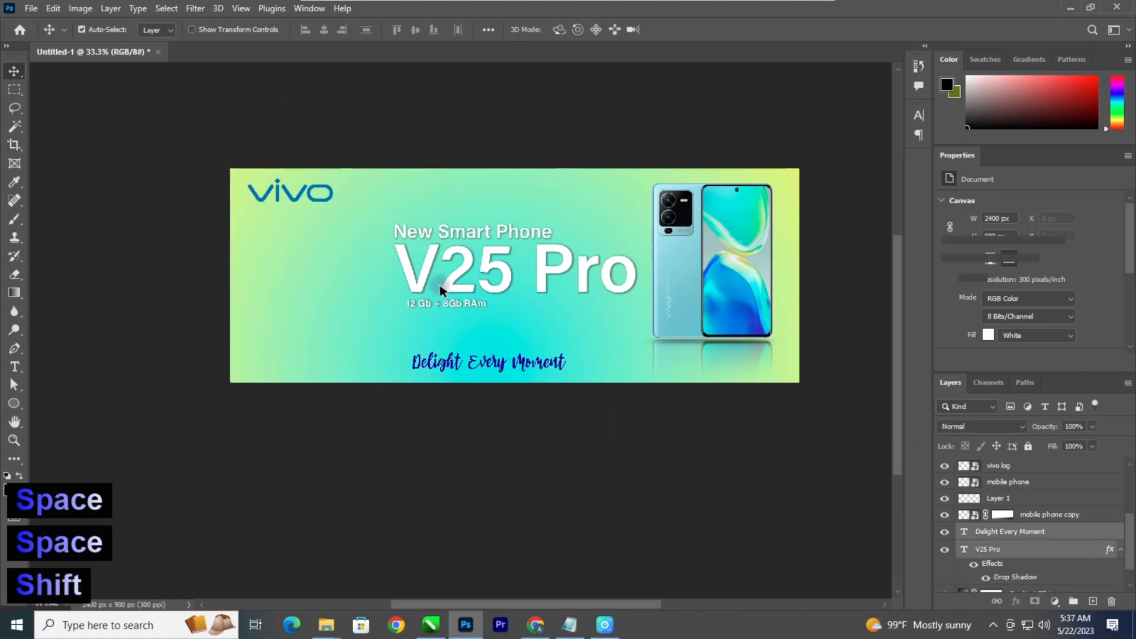
pyautogui.moveTo(464, 271); pyautogui.dragTo(430, 264)
pyautogui.click(525, 426)
pyautogui.hotkey('ctrl', '+')
pyautogui.hotkey('ctrl', '-')
pyautogui.hotkey('ctrl', '+')
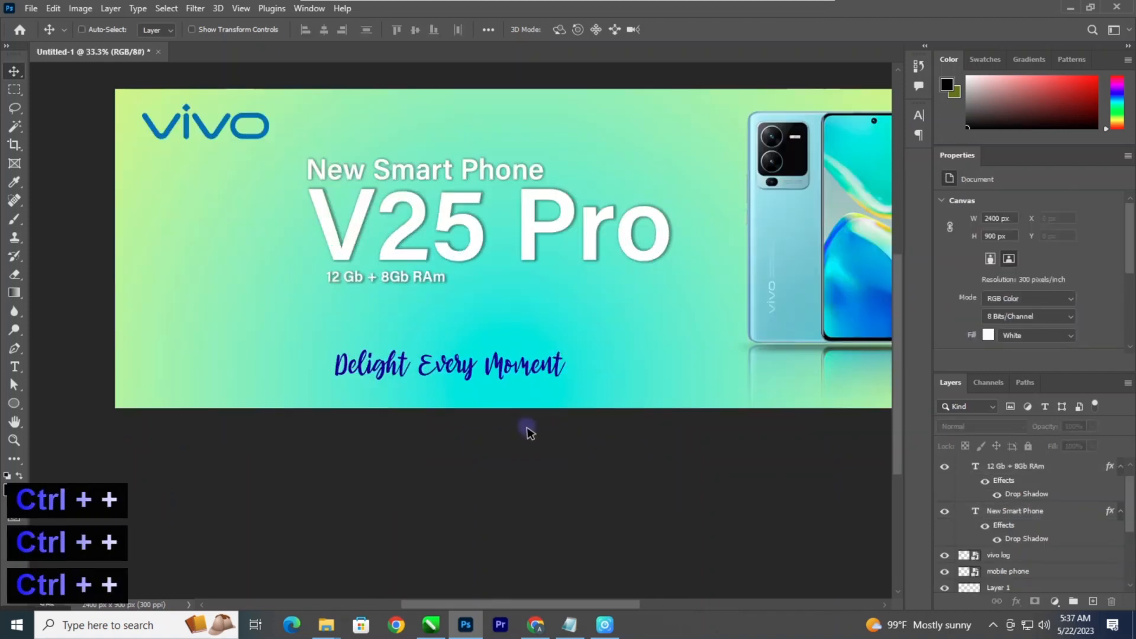
# Step: Draw a rectangle about 263 × 99 px over the word Phone and round its corners fully to 49.5 px
pyautogui.press('space')
pyautogui.press('space')
pyautogui.press('space')
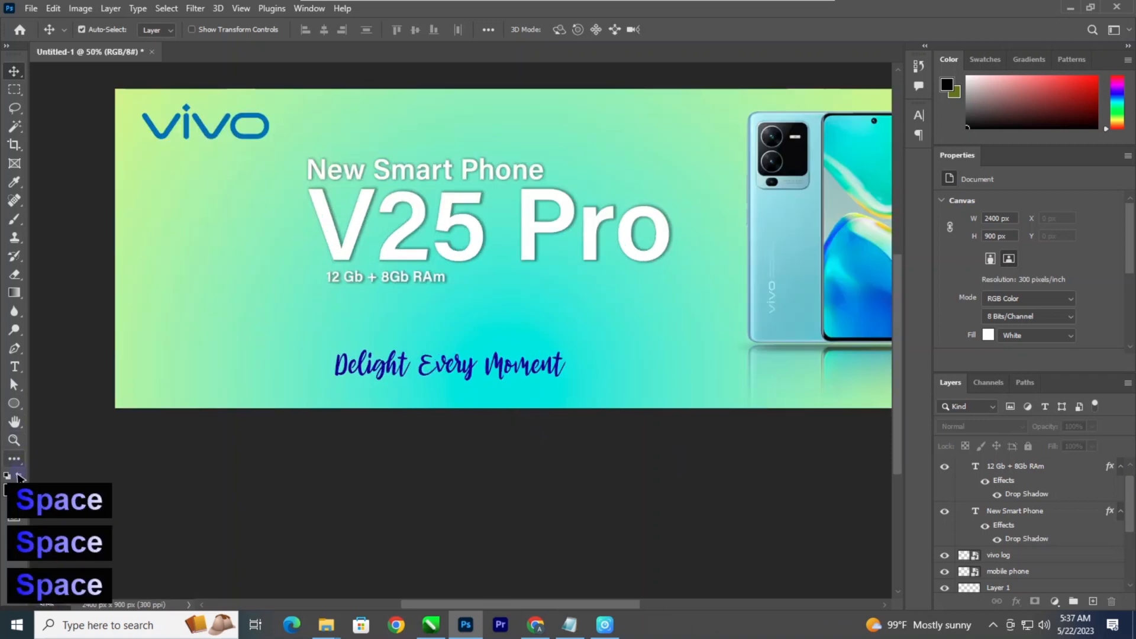
pyautogui.click(14, 403)
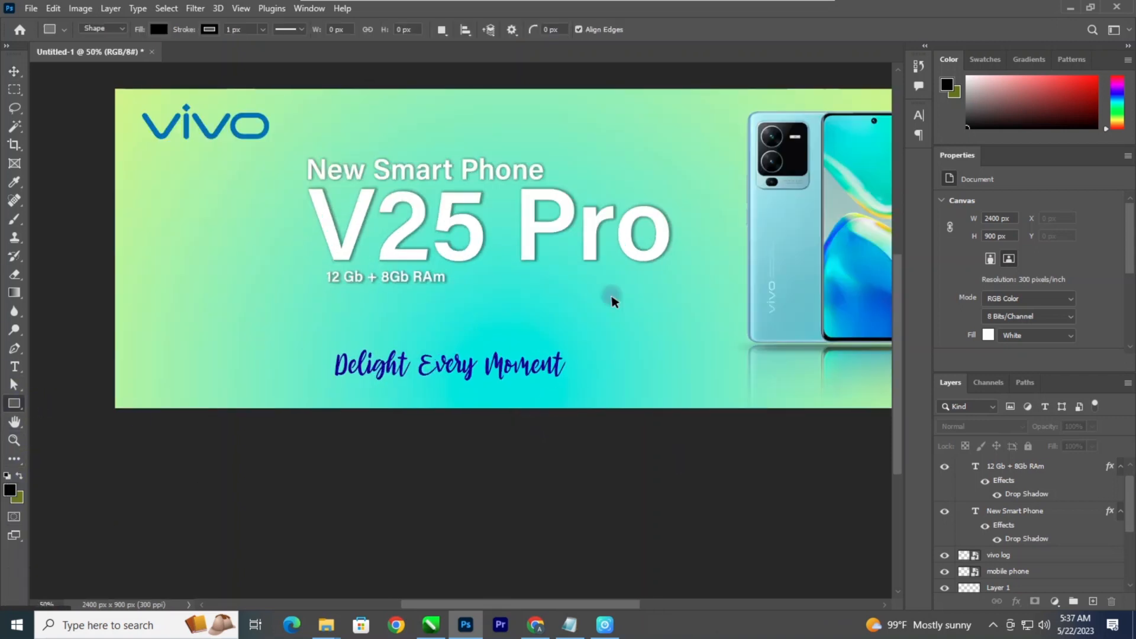
pyautogui.moveTo(460, 151); pyautogui.dragTo(553, 189)
pyautogui.scroll(-3, 983, 307)
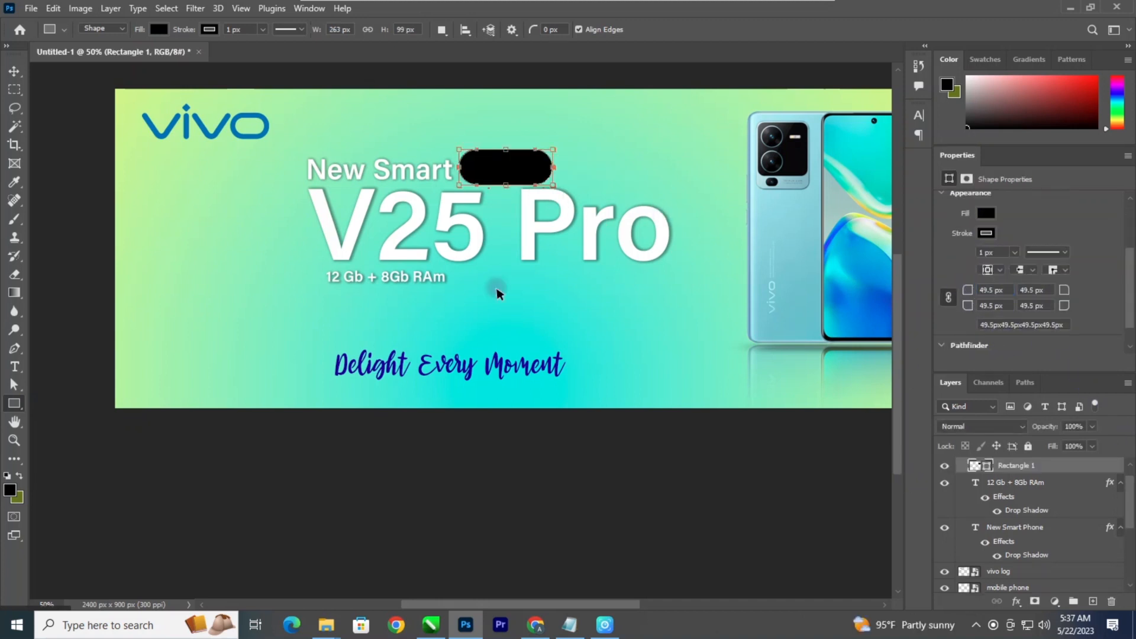
# Step: Fill the rounded rectangle over Phone with yellow and remove its stroke
pyautogui.click(986, 213)
pyautogui.click(1004, 289)
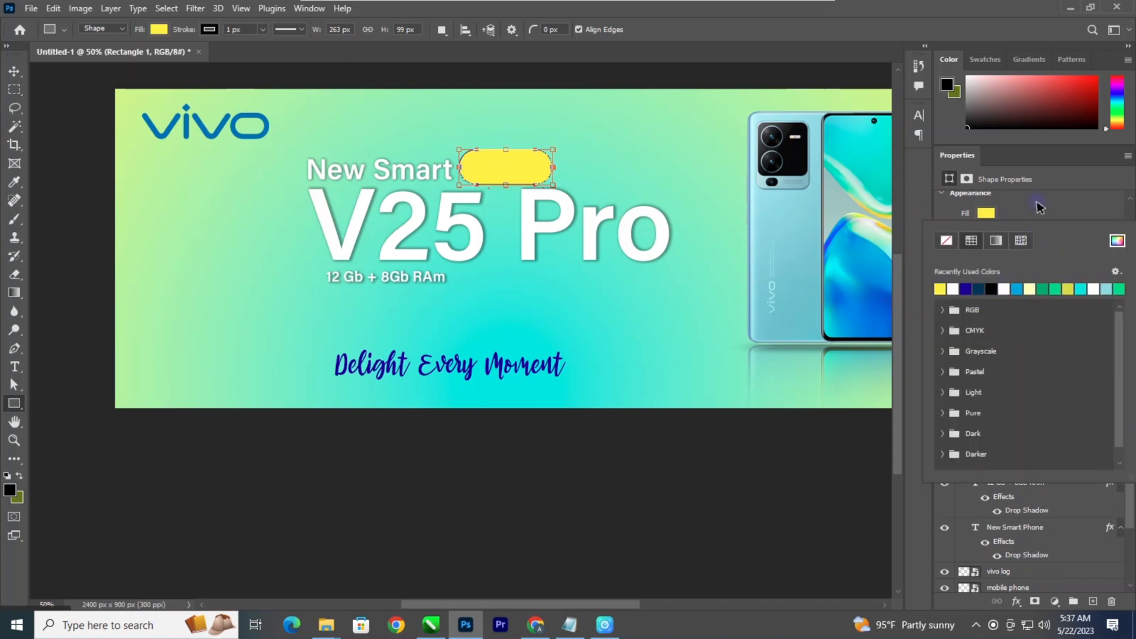
pyautogui.click(986, 233)
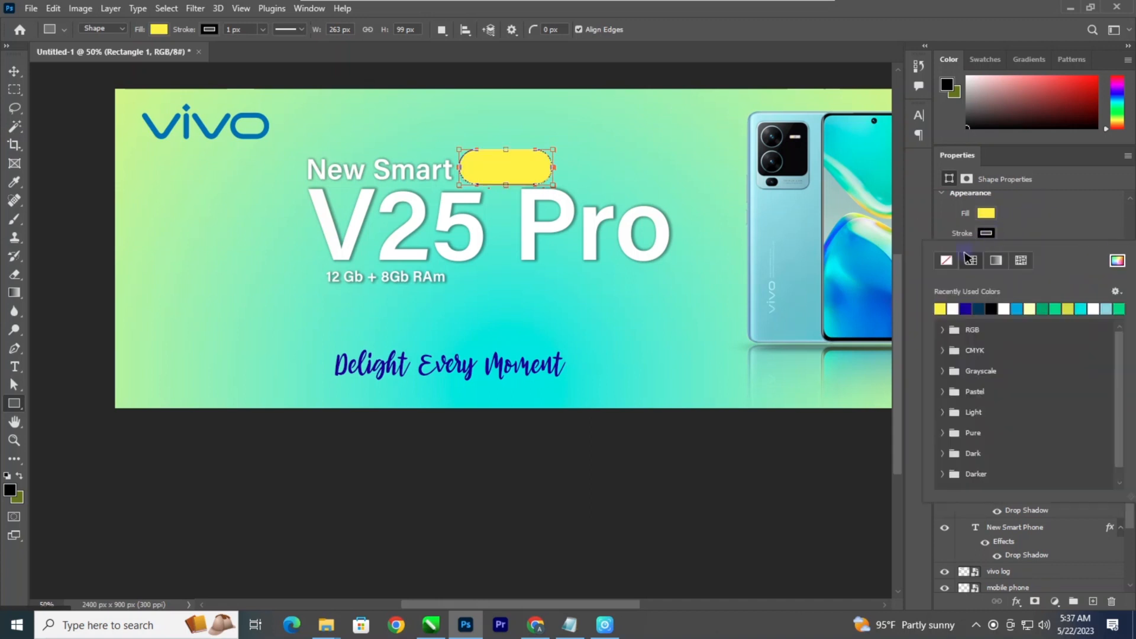
# Step: Move the rounded rectangle's layer below the New Smart Phone text so it sits behind the word Phone
pyautogui.click(15, 73)
pyautogui.hotkey('ctrl', '[')
pyautogui.hotkey('ctrl', '[')
pyautogui.hotkey('ctrl', '[')
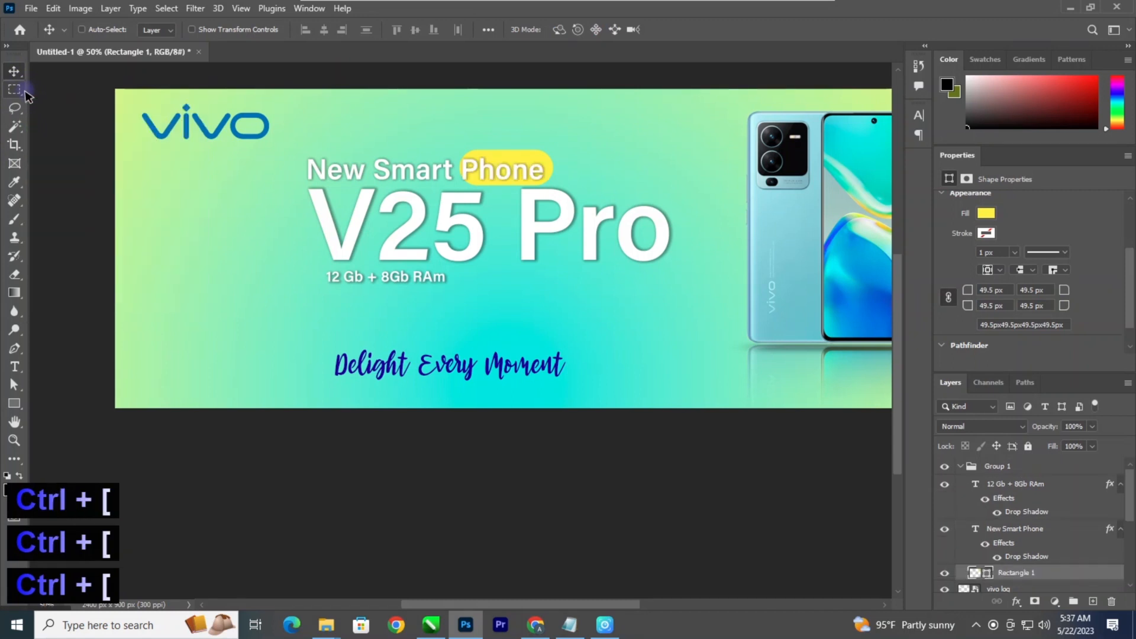
# Step: Resize the rounded rectangle behind Phone to 279 × 81 px so it fits evenly around the word
pyautogui.hotkey('ctrl', '-')
pyautogui.hotkey('ctrl', '+')
pyautogui.hotkey('ctrl', '+')
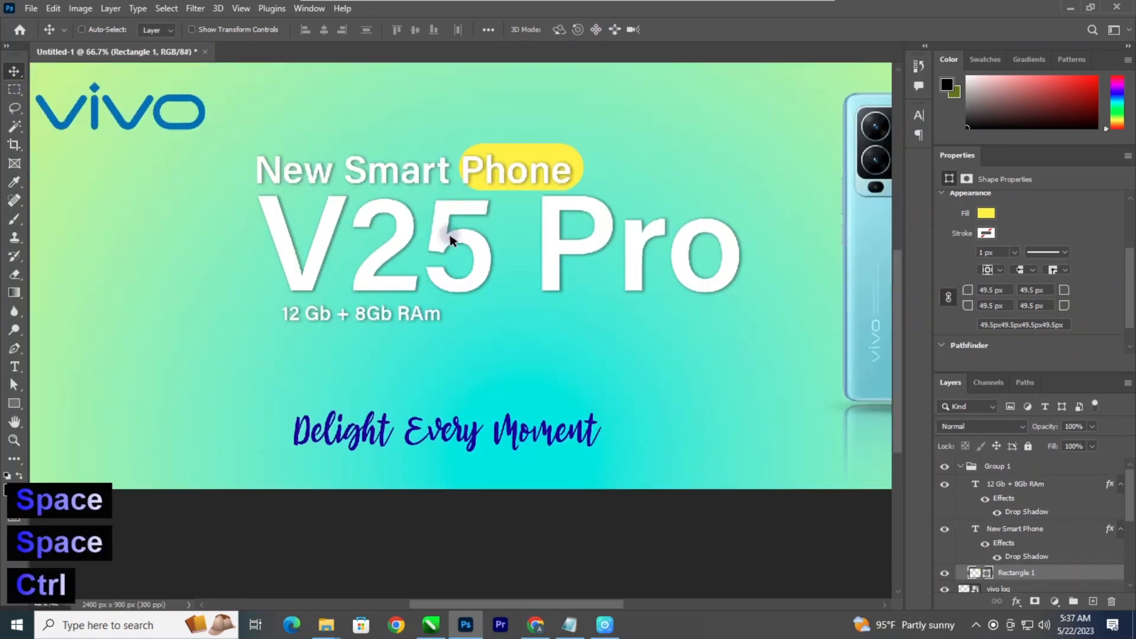
pyautogui.hotkey('ctrl', '+')
pyautogui.moveTo(450, 240); pyautogui.dragTo(433, 303)
pyautogui.hotkey('ctrl', 't')
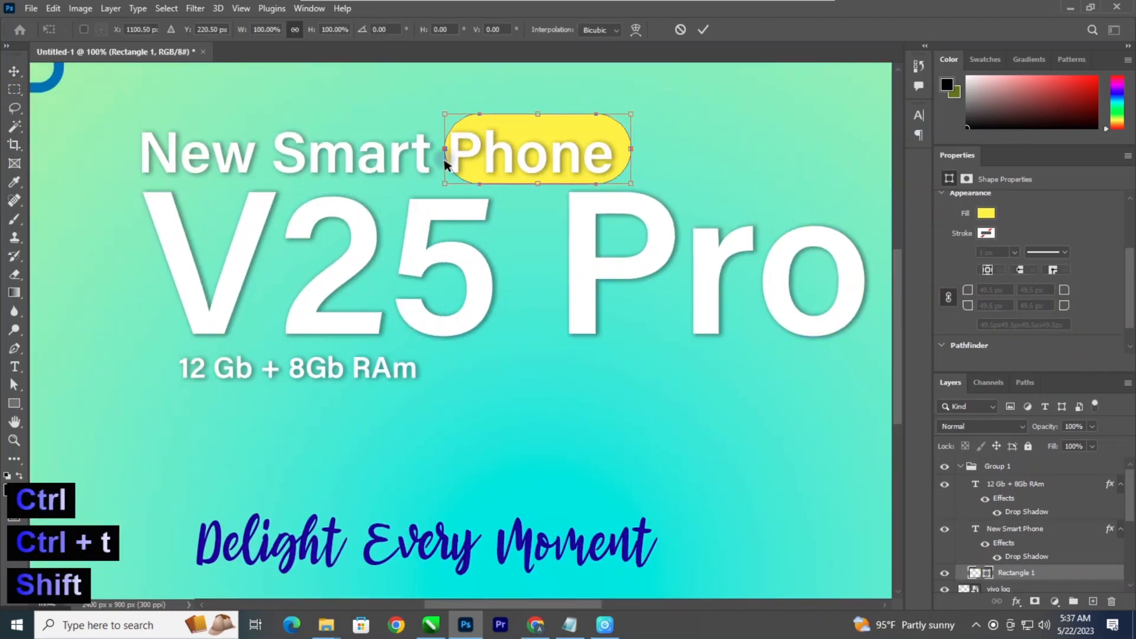
pyautogui.moveTo(445, 157); pyautogui.dragTo(435, 155)
pyautogui.moveTo(533, 115); pyautogui.dragTo(534, 129)
pyautogui.moveTo(532, 183); pyautogui.dragTo(533, 184)
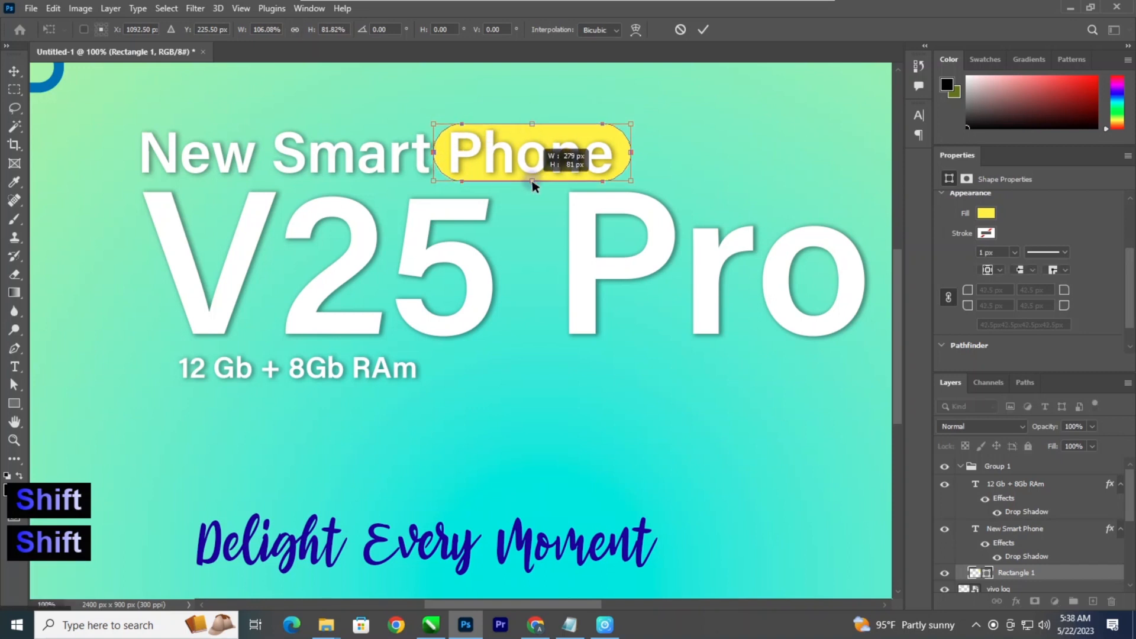
pyautogui.press('Return')
pyautogui.hotkey('ctrl', '-')
pyautogui.hotkey('ctrl', '-')
pyautogui.hotkey('ctrl', '-')
pyautogui.hotkey('ctrl', '-')
pyautogui.hotkey('ctrl', '-')
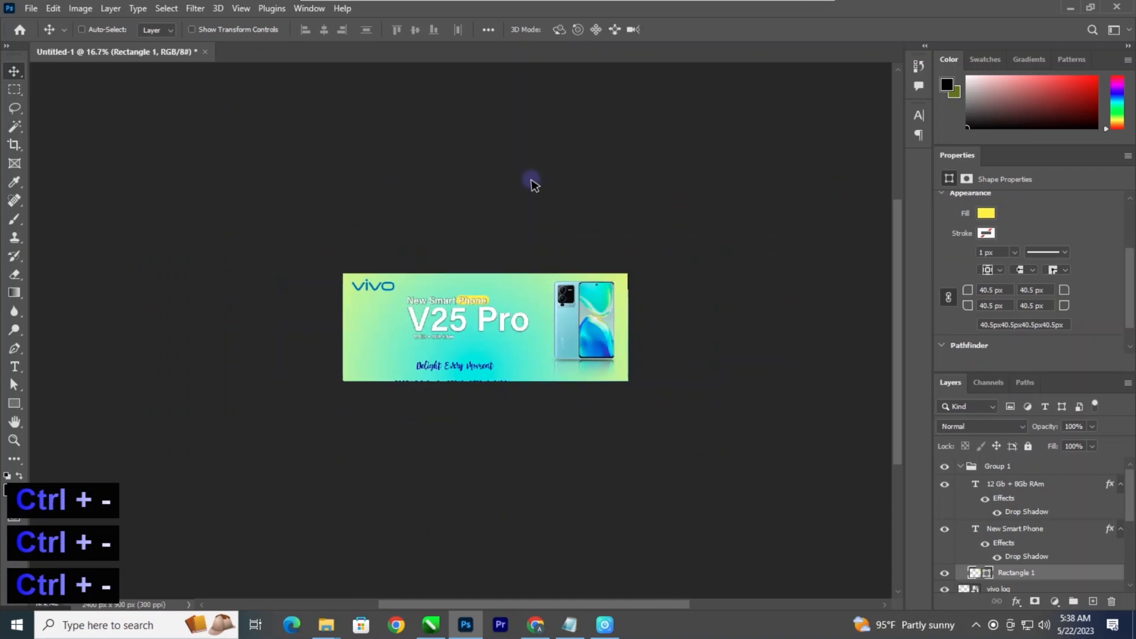
# Step: Recolor the rounded rectangle behind Phone with the blue sampled from the vivo logo, #0072b8
pyautogui.hotkey('ctrl', '+')
pyautogui.hotkey('ctrl', '+')
pyautogui.hotkey('ctrl', '+')
pyautogui.hotkey('ctrl', '+')
pyautogui.click(544, 201)
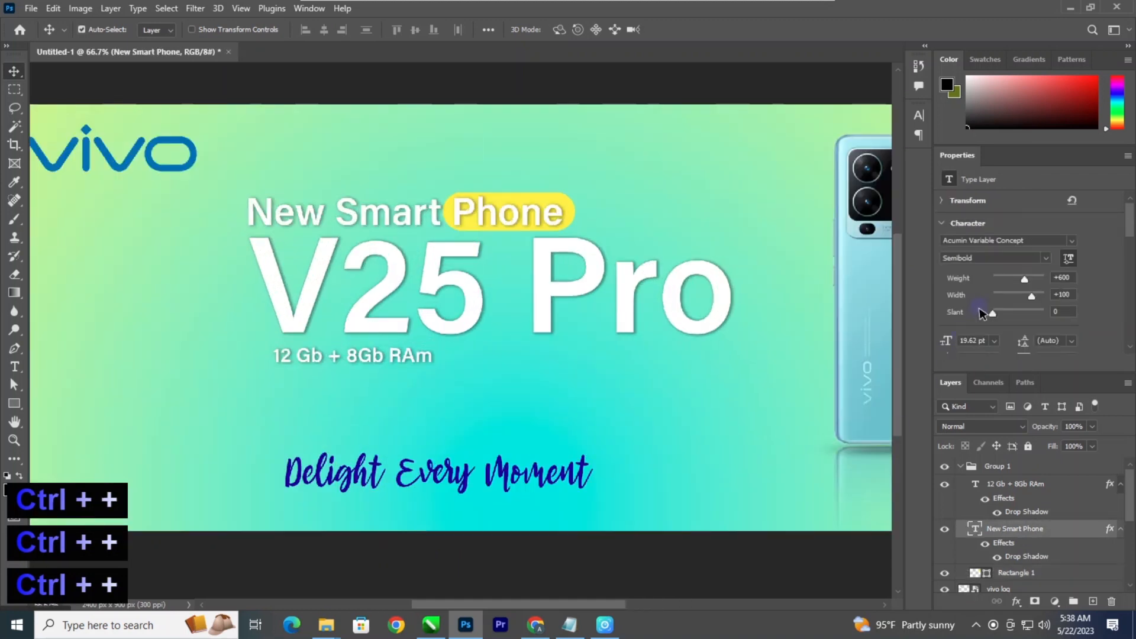
pyautogui.scroll(-4, 980, 314)
pyautogui.scroll(-3, 980, 314)
pyautogui.scroll(3, 980, 312)
pyautogui.scroll(-2, 1007, 278)
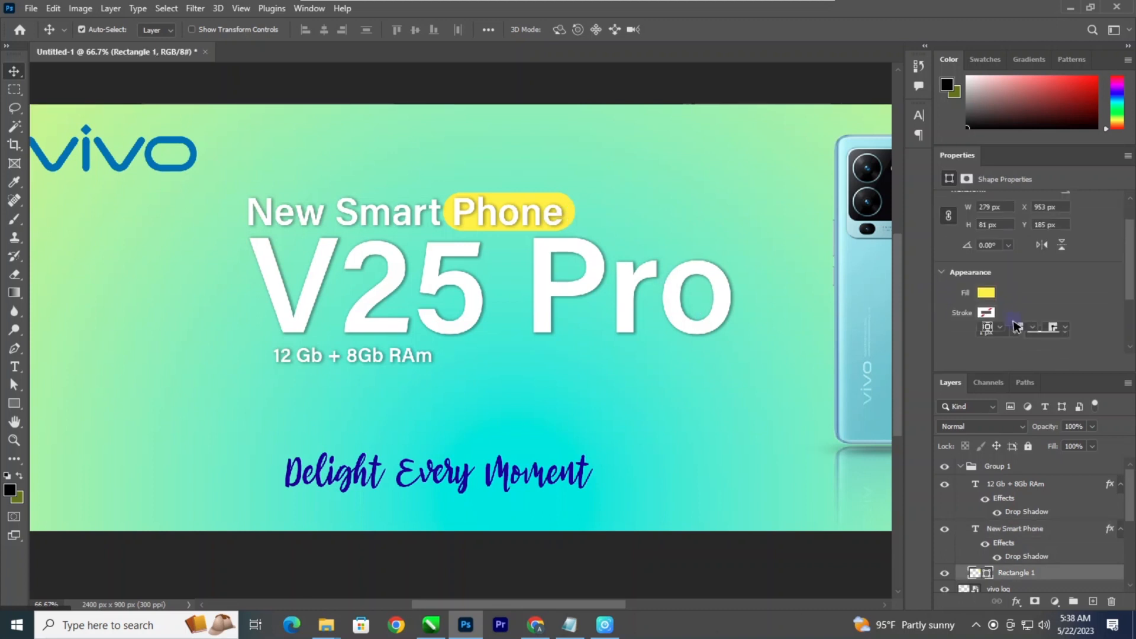
pyautogui.click(986, 258)
pyautogui.click(973, 336)
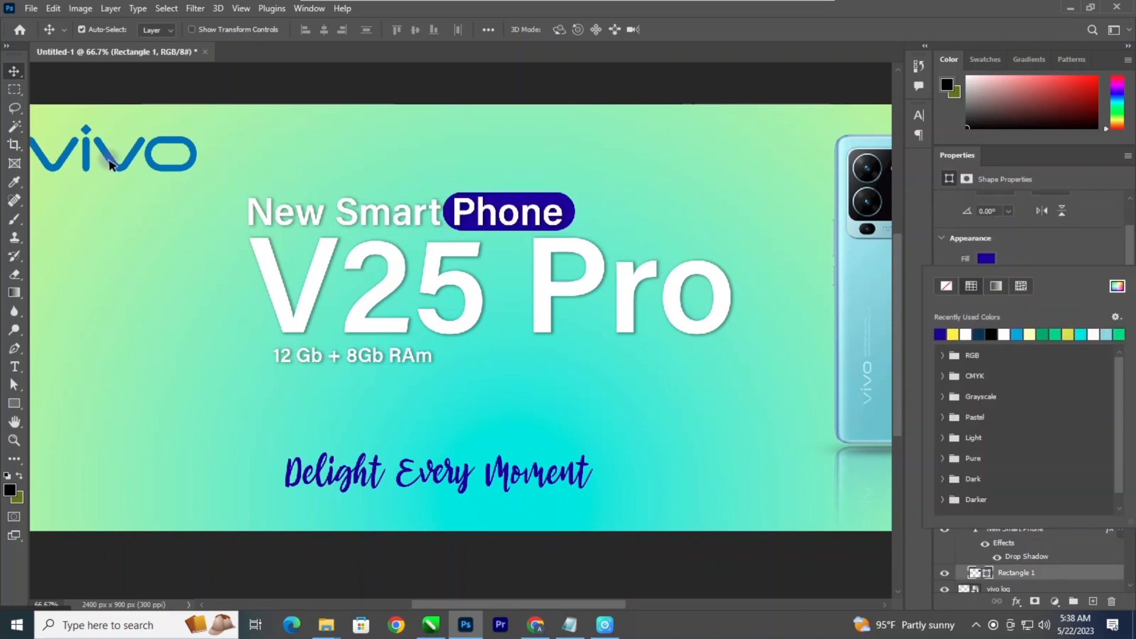
pyautogui.click(1113, 285)
pyautogui.click(136, 155)
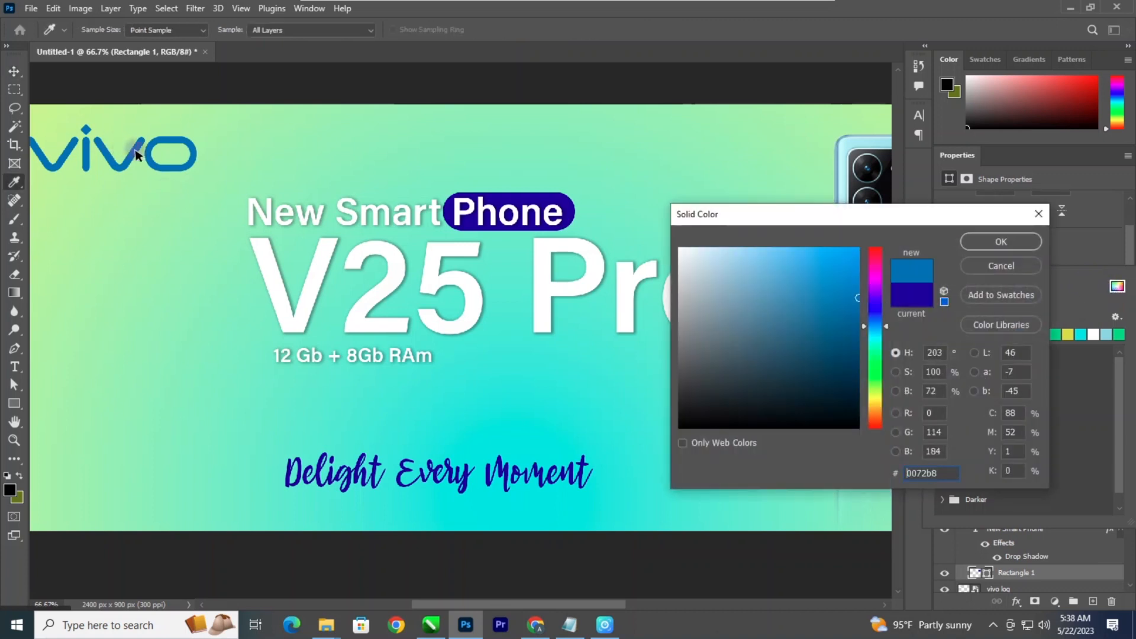
pyautogui.click(984, 242)
pyautogui.press('v')
# Step: Hide the drop shadow effect on the 12 Gb + 8Gb RAm text
pyautogui.hotkey('ctrl', '-')
pyautogui.hotkey('ctrl', '-')
pyautogui.hotkey('ctrl', '-')
pyautogui.hotkey('ctrl', '-')
pyautogui.hotkey('ctrl', '+')
pyautogui.hotkey('ctrl', '+')
pyautogui.hotkey('ctrl', '+')
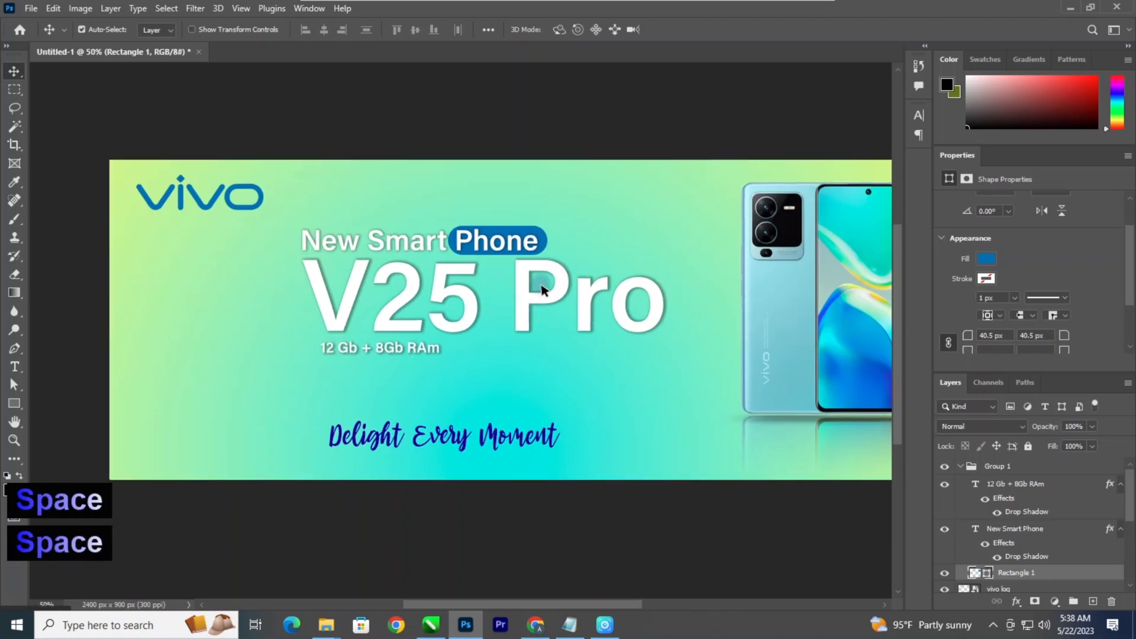
pyautogui.hotkey('ctrl', '+')
pyautogui.click(1006, 484)
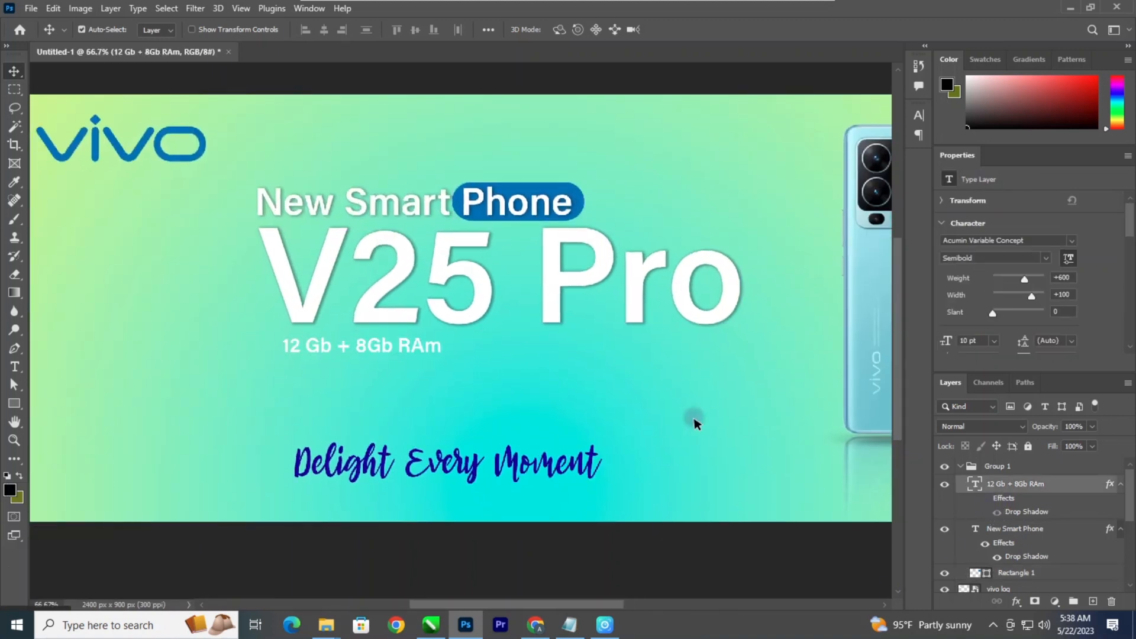
# Step: Duplicate the blue rounded rectangle onto the RAM text and resize the copy to about 367 × 50 px
pyautogui.click(577, 206)
pyautogui.moveTo(576, 198); pyautogui.dragTo(449, 348)
pyautogui.hotkey('ctrl', 't')
pyautogui.moveTo(361, 324); pyautogui.dragTo(365, 339)
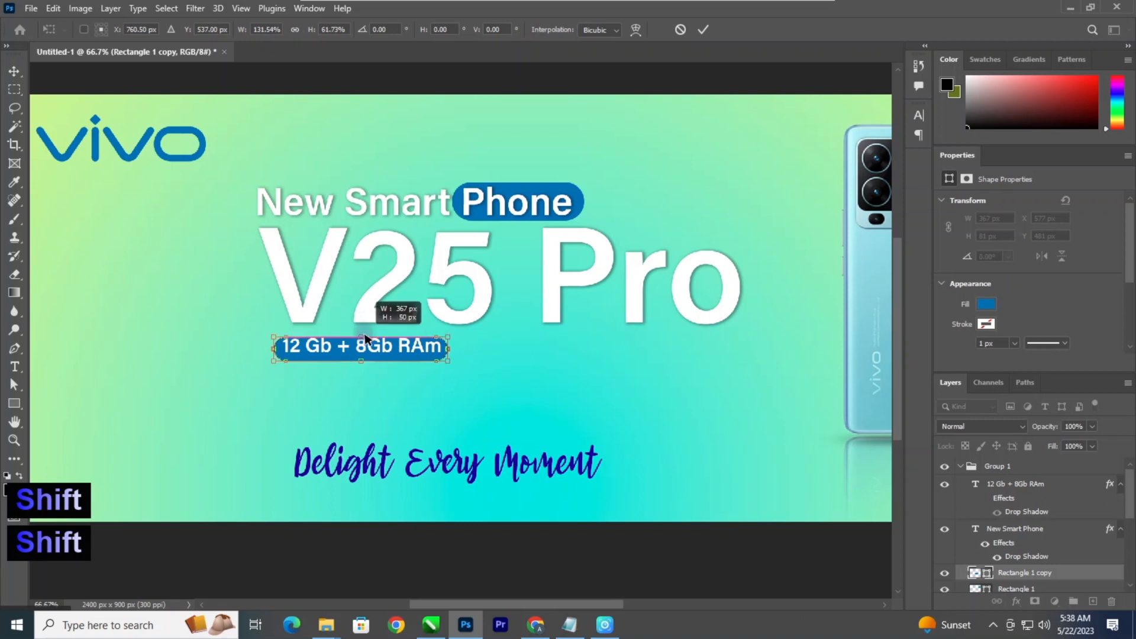
# Step: Nudge the copied blue shape up until it is centered behind the RAM text
pyautogui.hotkey('ctrl', '+')
pyautogui.hotkey('ctrl', '+')
pyautogui.press('Up')
pyautogui.press('Up')
pyautogui.press('Up')
pyautogui.press('Up')
pyautogui.press('Up')
pyautogui.press('Up')
pyautogui.press('Up')
pyautogui.press('Return')
pyautogui.hotkey('ctrl', '-')
pyautogui.hotkey('ctrl', '-')
# Step: Nudge the RAM text and its blue background up together, slightly closer to V25 Pro
pyautogui.press('shift')
pyautogui.press('shift')
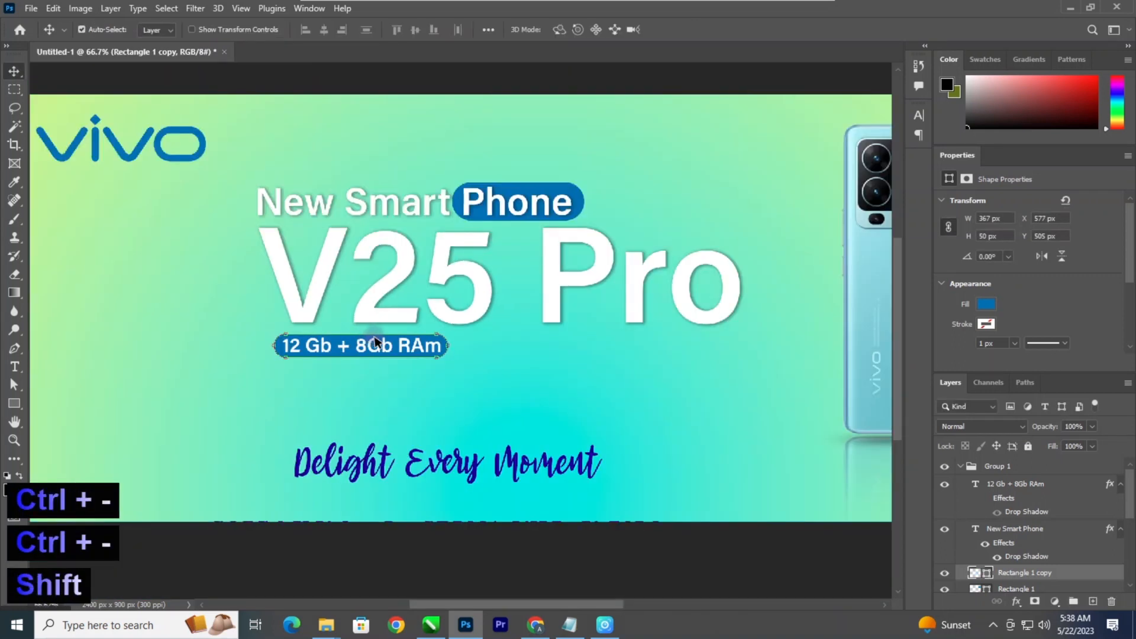
pyautogui.hotkey('shift', 'Up')
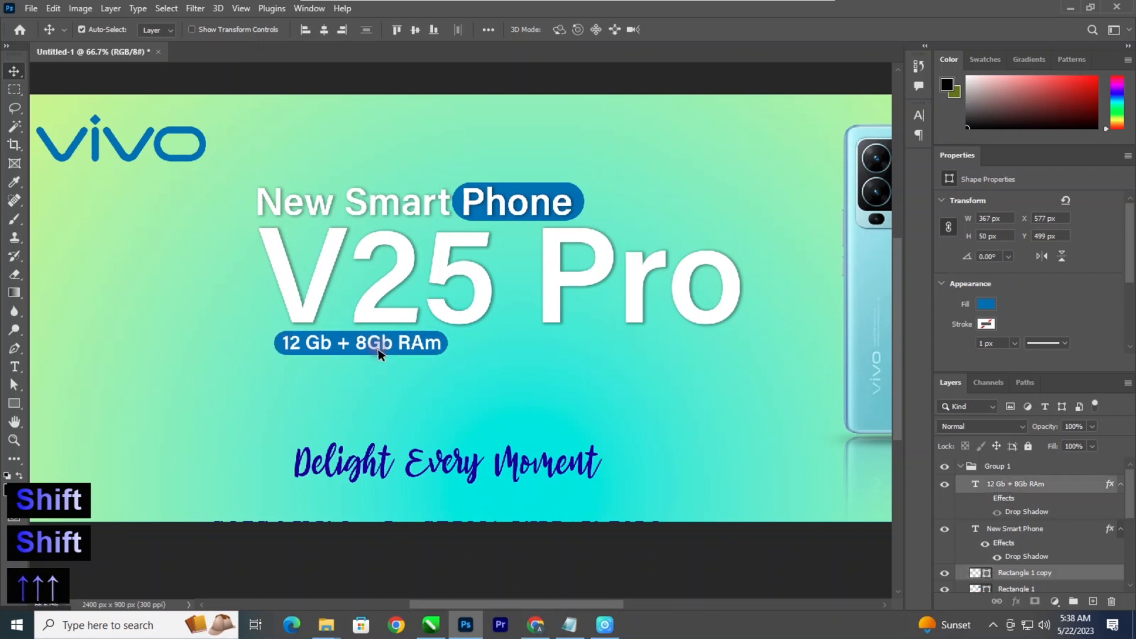
pyautogui.hotkey('ctrl', '-')
pyautogui.hotkey('ctrl', '-')
pyautogui.hotkey('ctrl', '+')
pyautogui.hotkey('ctrl', '+')
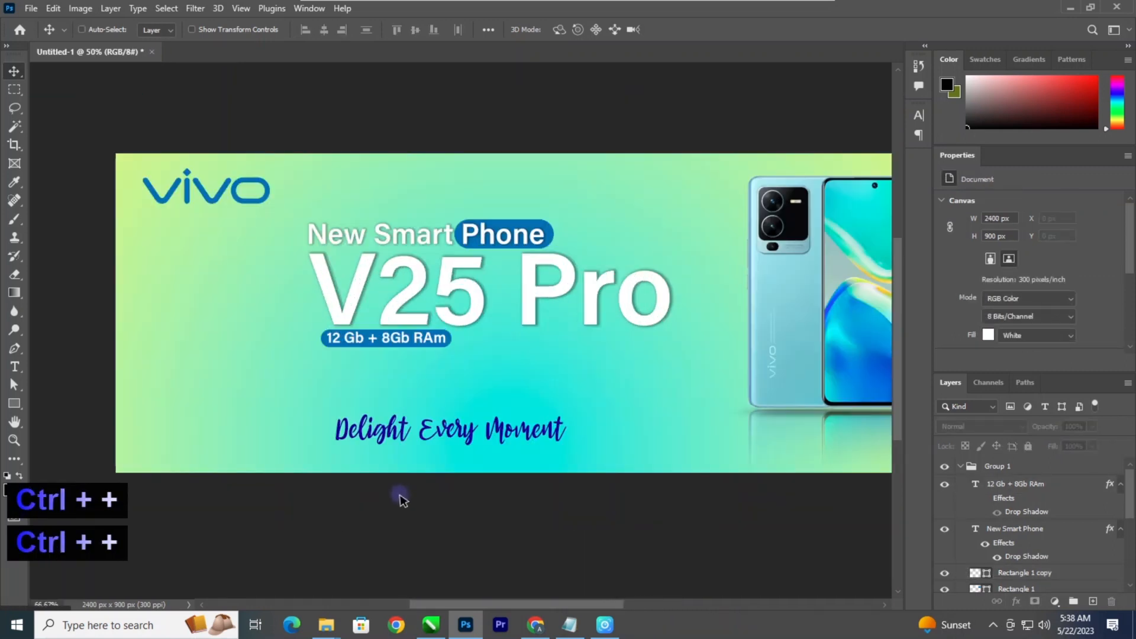
# Step: Draw a rectangle about 118 × 49 px above the end of V25 Pro and round its corners to 24.5 px
pyautogui.press('space')
pyautogui.moveTo(466, 363); pyautogui.dragTo(333, 401)
pyautogui.click(15, 404)
pyautogui.moveTo(530, 250); pyautogui.dragTo(586, 274)
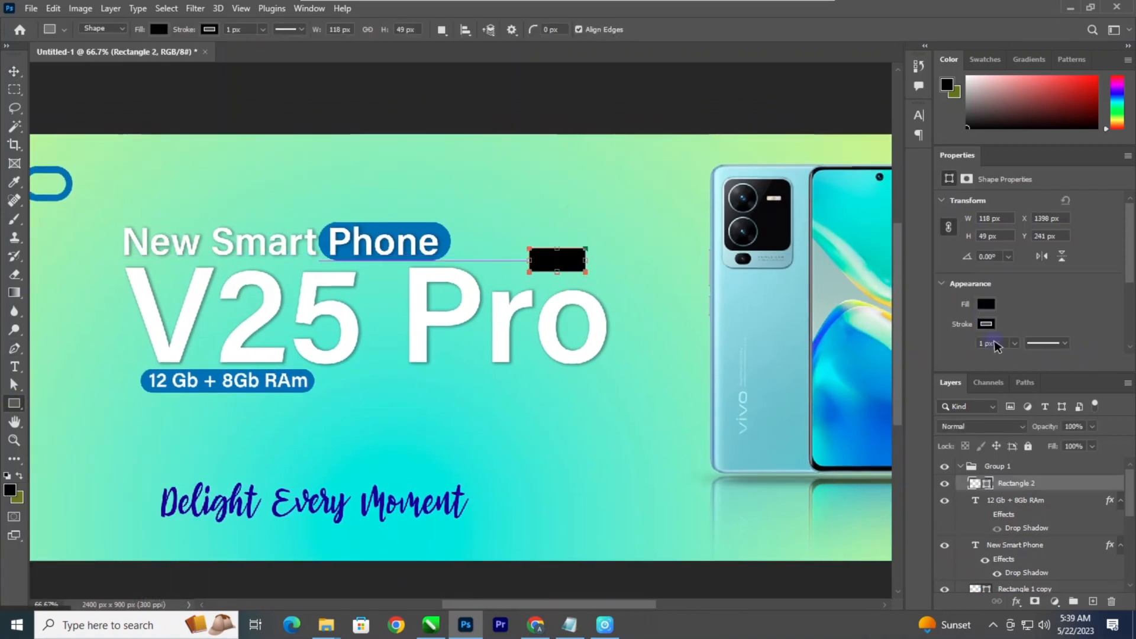
pyautogui.scroll(-3, 997, 346)
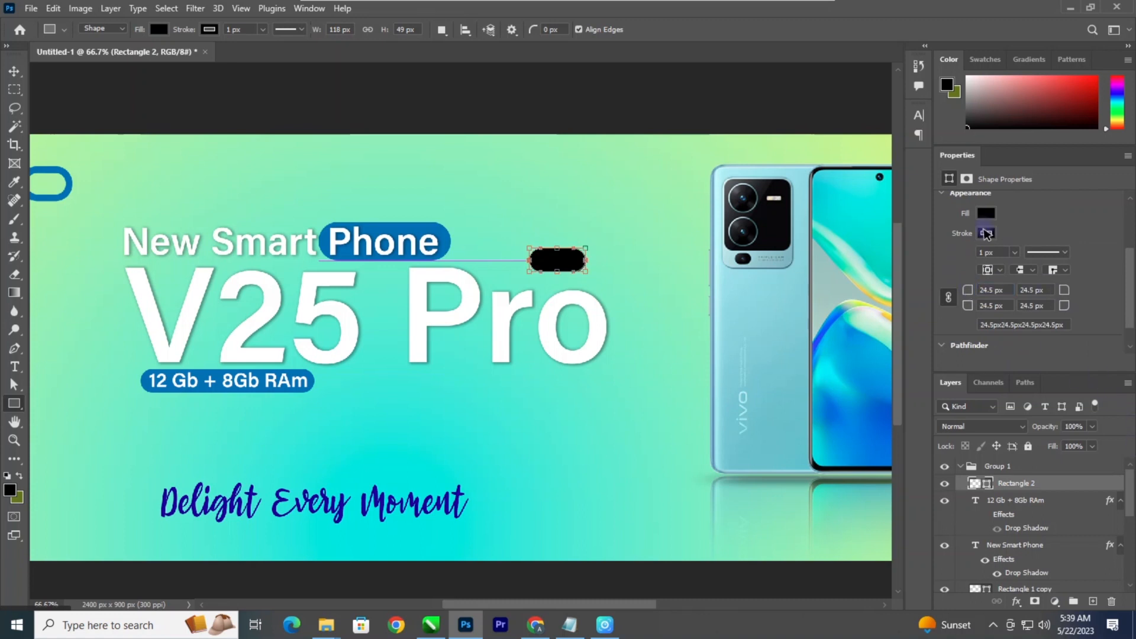
# Step: Remove the small rounded rectangle's fill and give it a vivo-blue stroke 4.68 px wide
pyautogui.click(987, 213)
pyautogui.click(1014, 218)
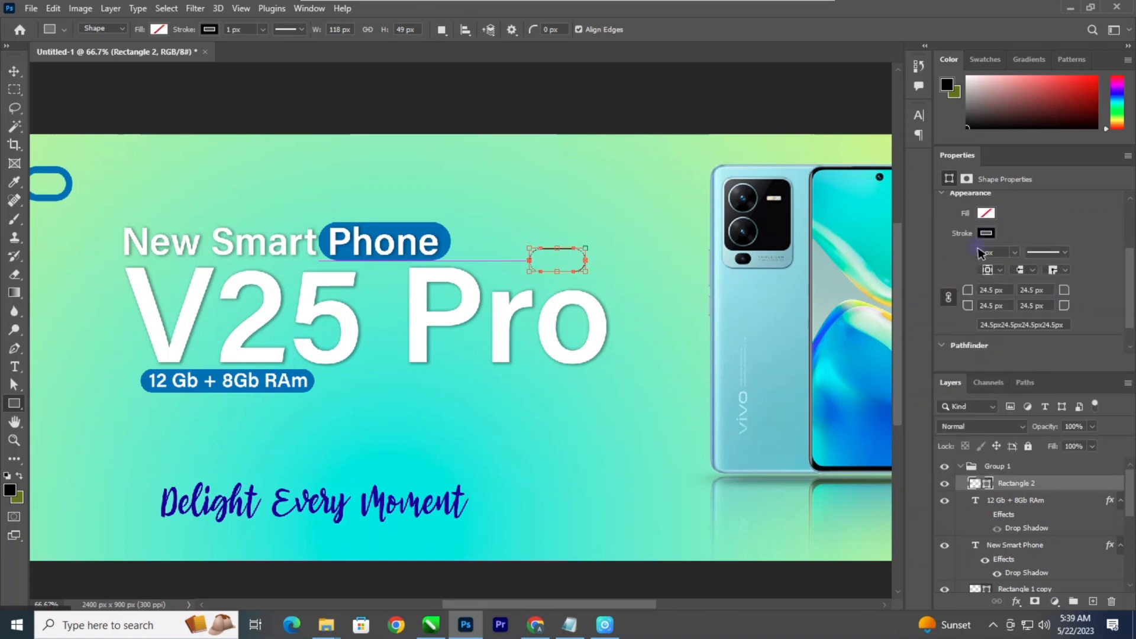
pyautogui.click(986, 234)
pyautogui.click(1046, 224)
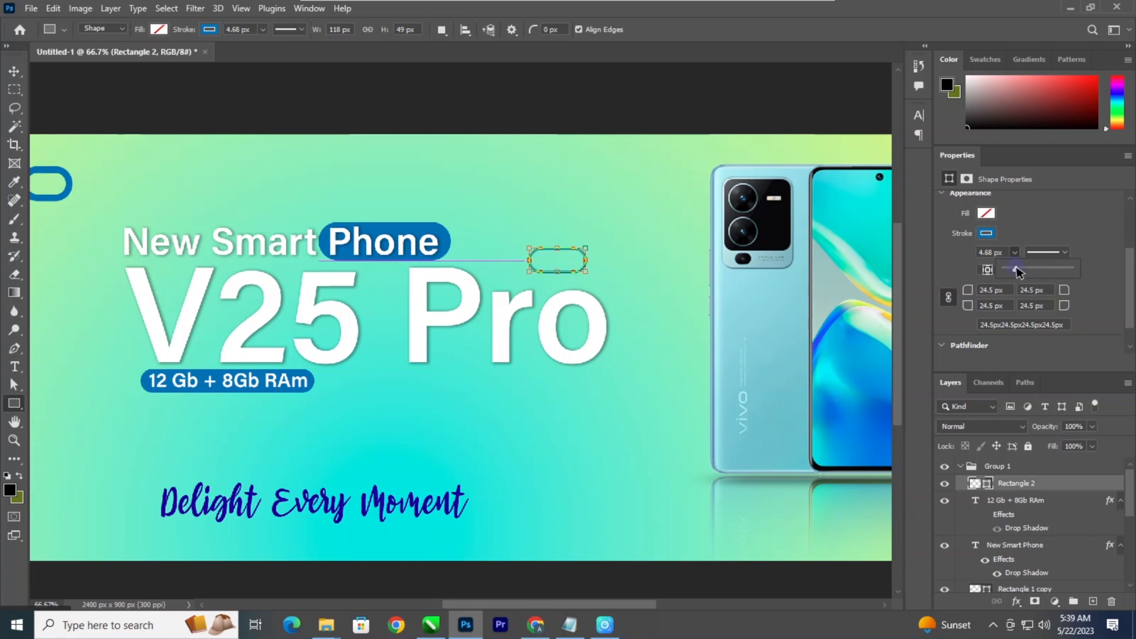
pyautogui.click(14, 71)
pyautogui.hotkey('ctrl', '-')
pyautogui.hotkey('ctrl', '-')
pyautogui.hotkey('ctrl', '-')
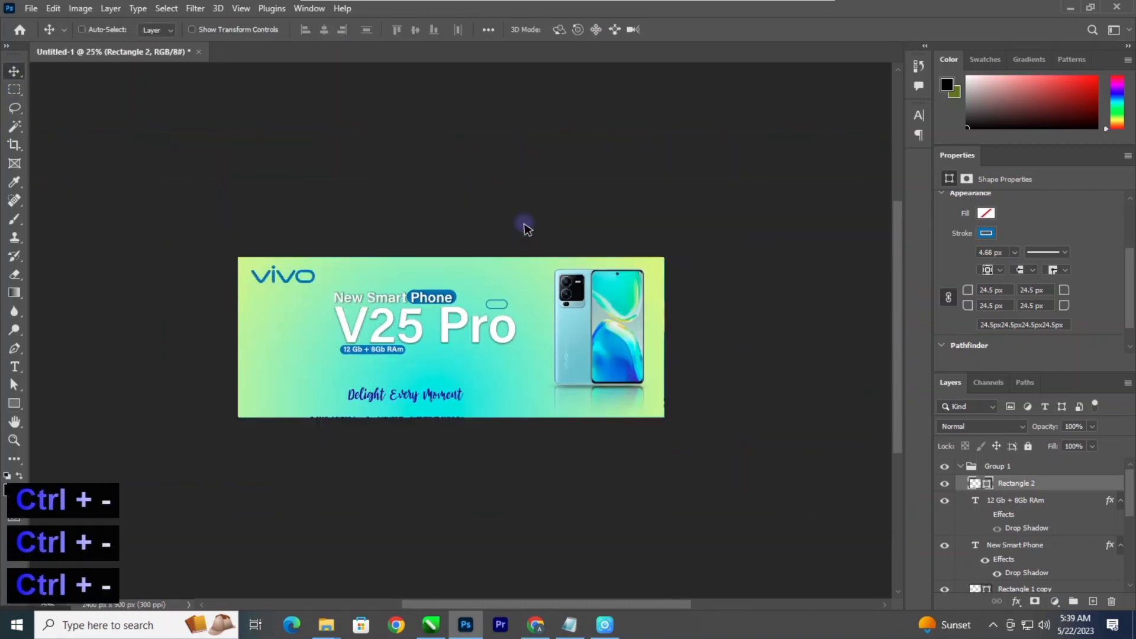
# Step: Add the 10 pt text 5G in the empty area below Pro
pyautogui.hotkey('ctrl', '+')
pyautogui.hotkey('ctrl', '+')
pyautogui.hotkey('ctrl', '+')
pyautogui.hotkey('ctrl', '+')
pyautogui.moveTo(525, 229); pyautogui.dragTo(489, 248)
pyautogui.press('t')
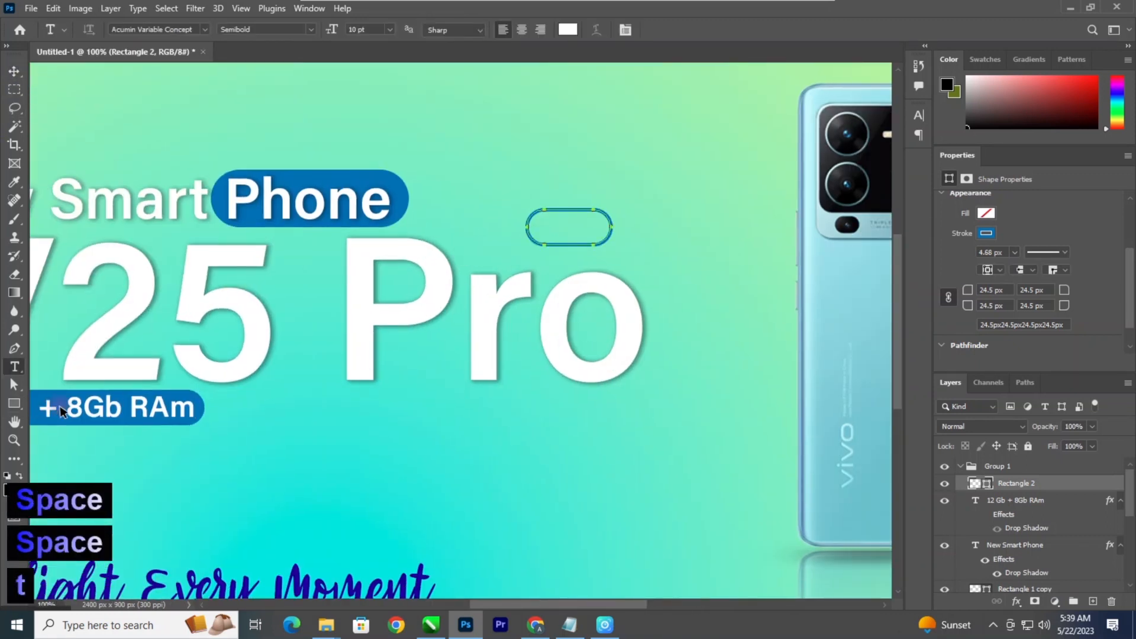
pyautogui.click(465, 466)
pyautogui.press('BackSpace')
pyautogui.write('5G')
pyautogui.hotkey('ctrl', 'a')
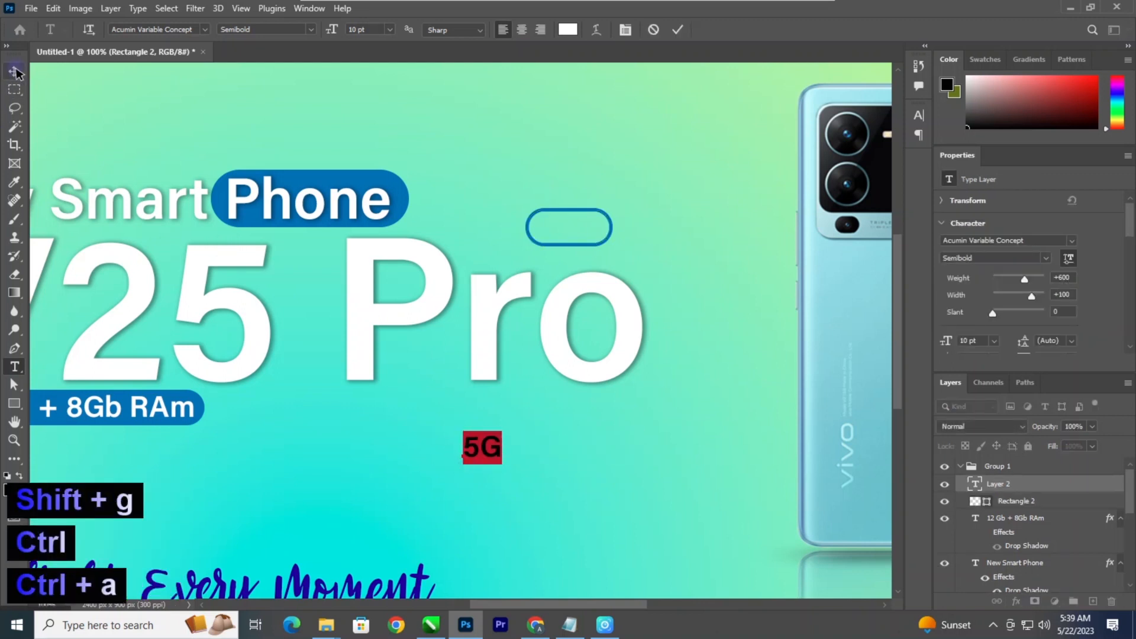
pyautogui.click(15, 72)
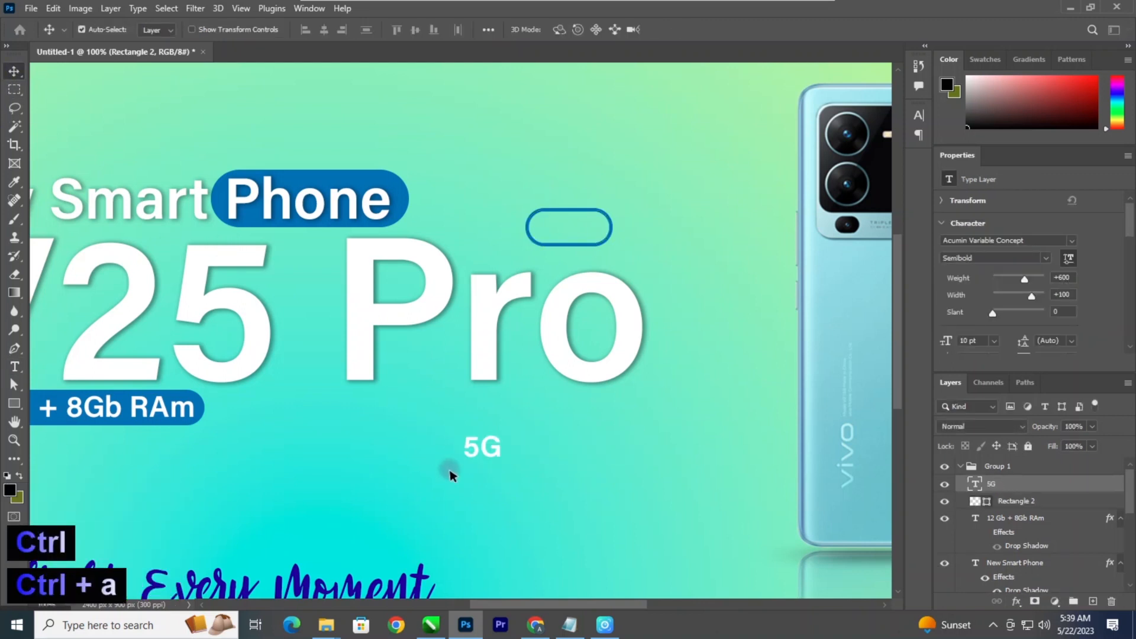
# Step: Color the 5G text with the blue sampled from the shape behind Phone
pyautogui.hotkey('ctrl', 't')
pyautogui.doubleClick(487, 454)
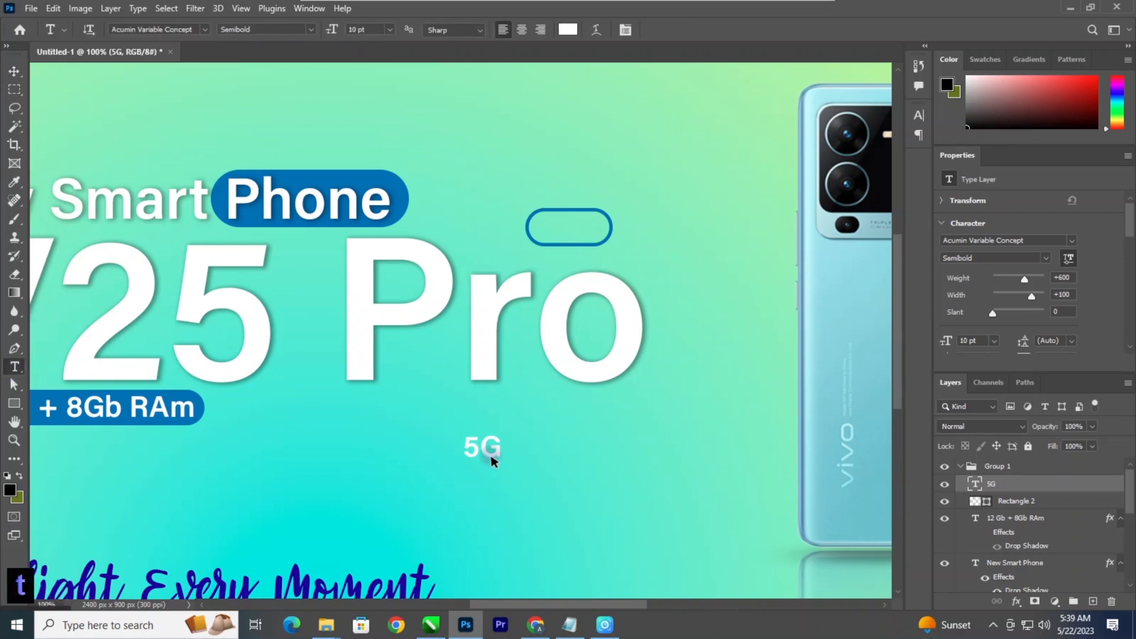
pyautogui.hotkey('ctrl', 'a')
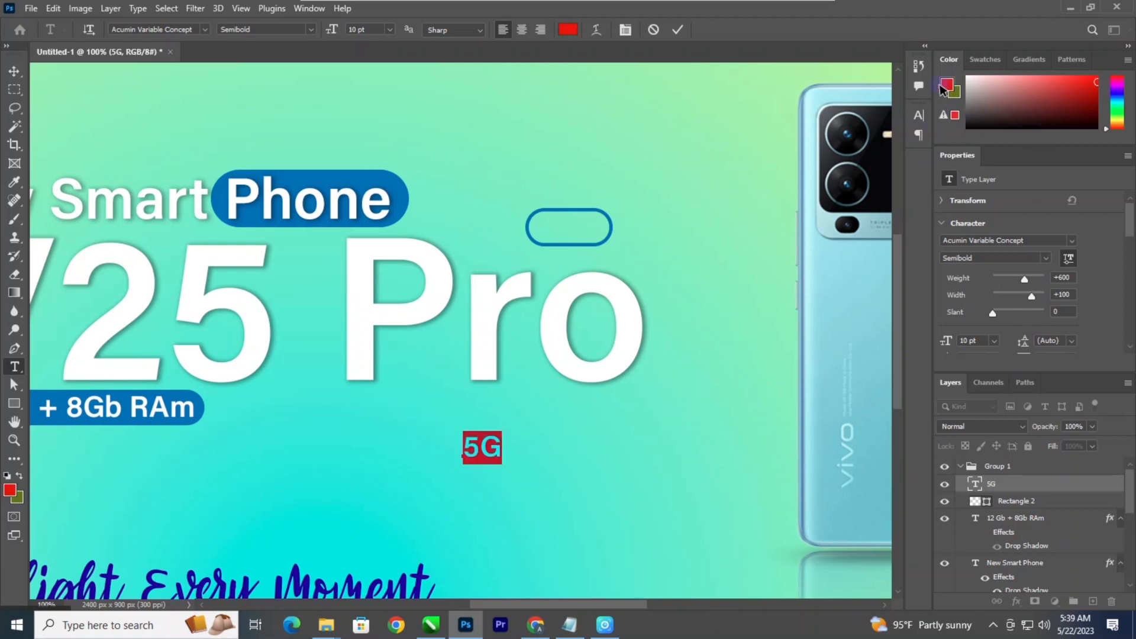
pyautogui.click(943, 89)
pyautogui.click(376, 183)
pyautogui.click(1002, 243)
pyautogui.click(15, 71)
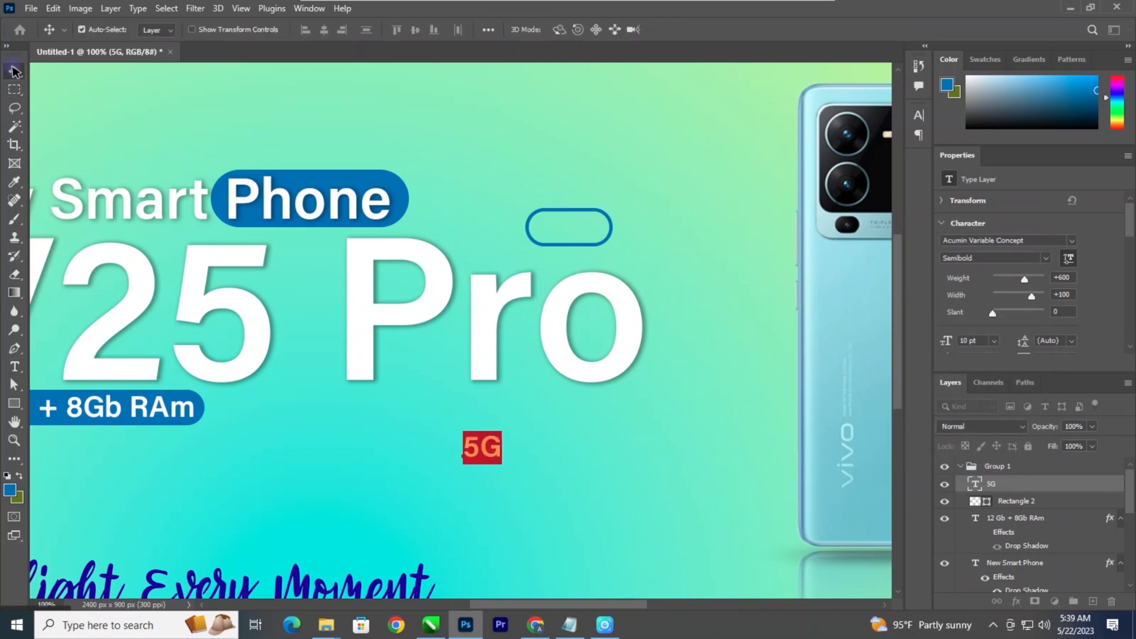
# Step: Move the 5G text into the blue outlined rounded rectangle above Pro and check it in the whole banner
pyautogui.moveTo(490, 454); pyautogui.dragTo(572, 235)
pyautogui.hotkey('ctrl', '-')
pyautogui.hotkey('ctrl', '-')
pyautogui.hotkey('ctrl', '-')
pyautogui.hotkey('ctrl', '-')
pyautogui.hotkey('ctrl', '-')
pyautogui.hotkey('ctrl', '-')
pyautogui.hotkey('ctrl', '+')
pyautogui.hotkey('ctrl', '+')
pyautogui.hotkey('ctrl', '+')
pyautogui.hotkey('ctrl', '+')
pyautogui.hotkey('ctrl', '-')
pyautogui.hotkey('ctrl', '+')
# Step: Change the font of the Delight Every Moment tagline to Franklin Gothic Medium
pyautogui.press('space')
pyautogui.moveTo(459, 406); pyautogui.dragTo(692, 109)
pyautogui.hotkey('ctrl', '+')
pyautogui.press('space')
pyautogui.press('t')
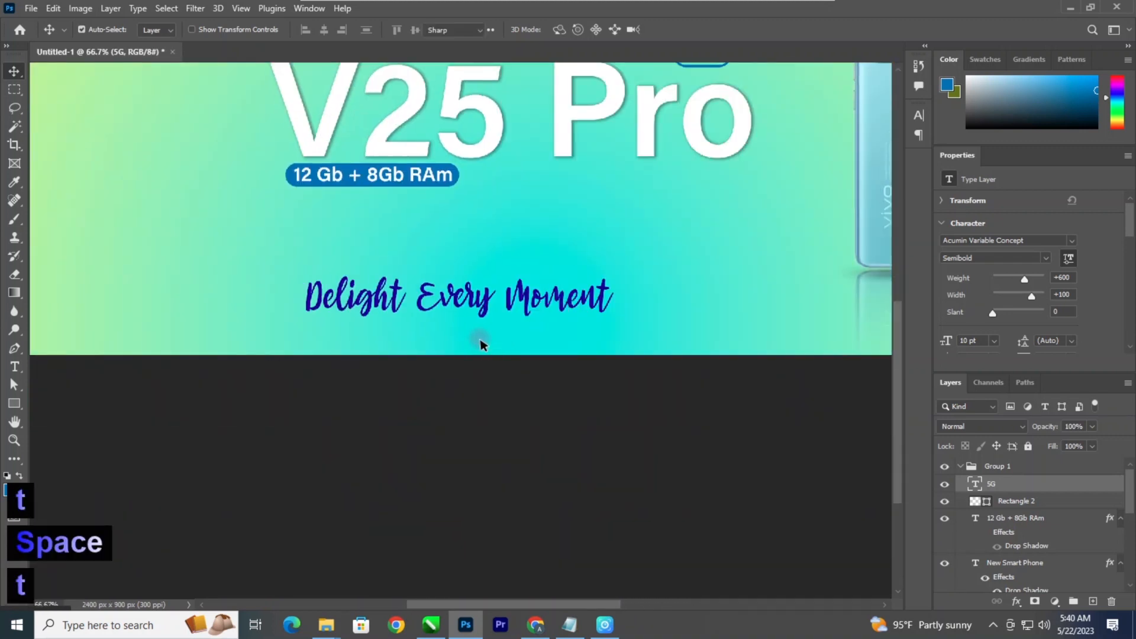
pyautogui.click(389, 302)
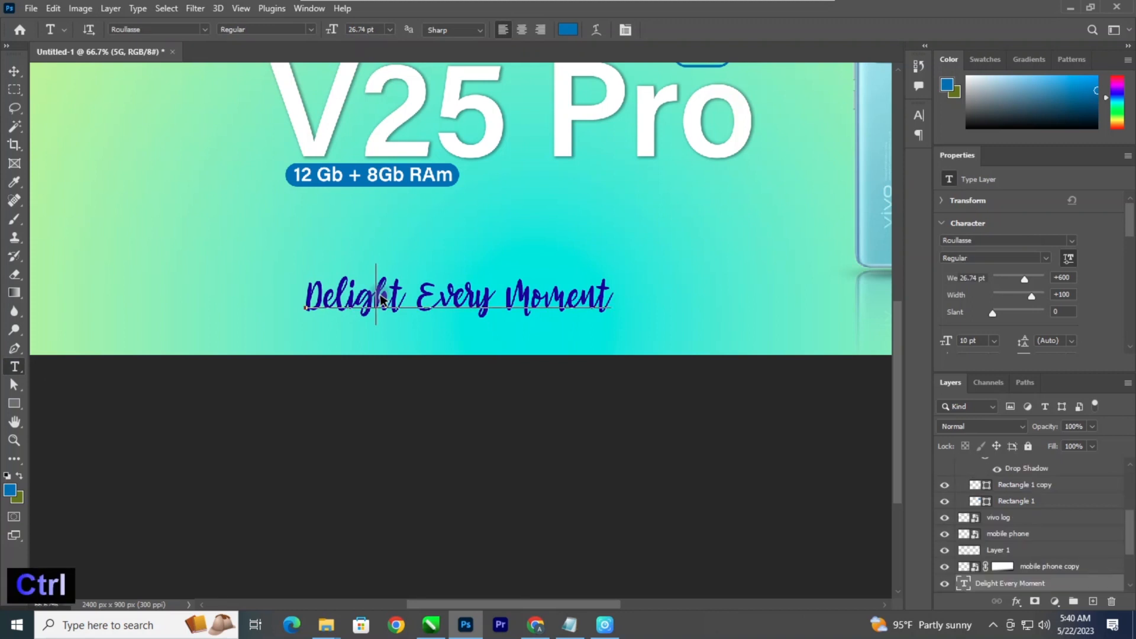
pyautogui.hotkey('ctrl', 'a')
pyautogui.click(177, 29)
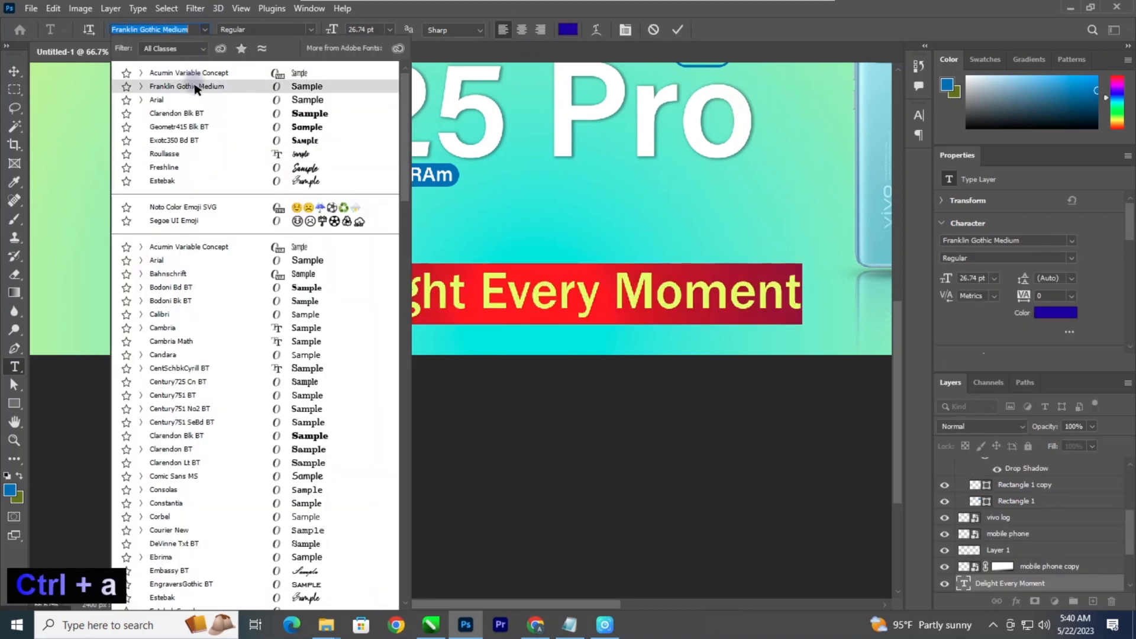
pyautogui.click(186, 86)
# Step: Reduce the Delight Every Moment tagline's text size to 15.73 pt
pyautogui.hotkey('ctrl', 'shift', ',')
pyautogui.hotkey('ctrl', 'shift', ',')
pyautogui.hotkey('ctrl', 'shift', ',')
pyautogui.hotkey('ctrl', 'shift', ',')
pyautogui.hotkey('ctrl', 'shift', ',')
pyautogui.hotkey('ctrl', 'shift', ',')
pyautogui.hotkey('ctrl', 'shift', ',')
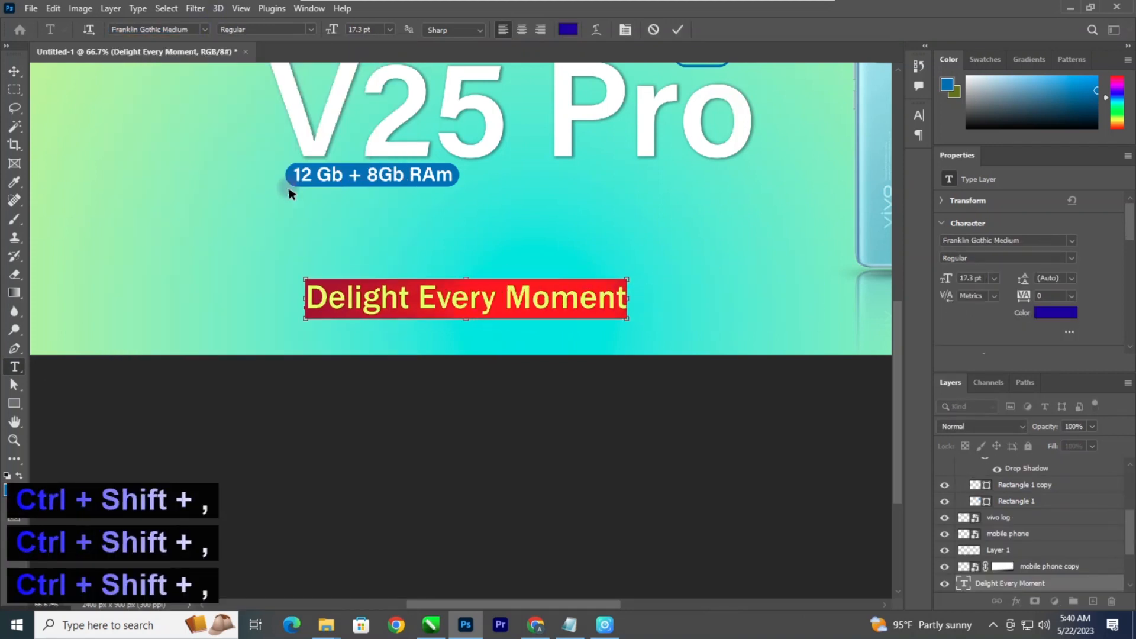
pyautogui.click(14, 71)
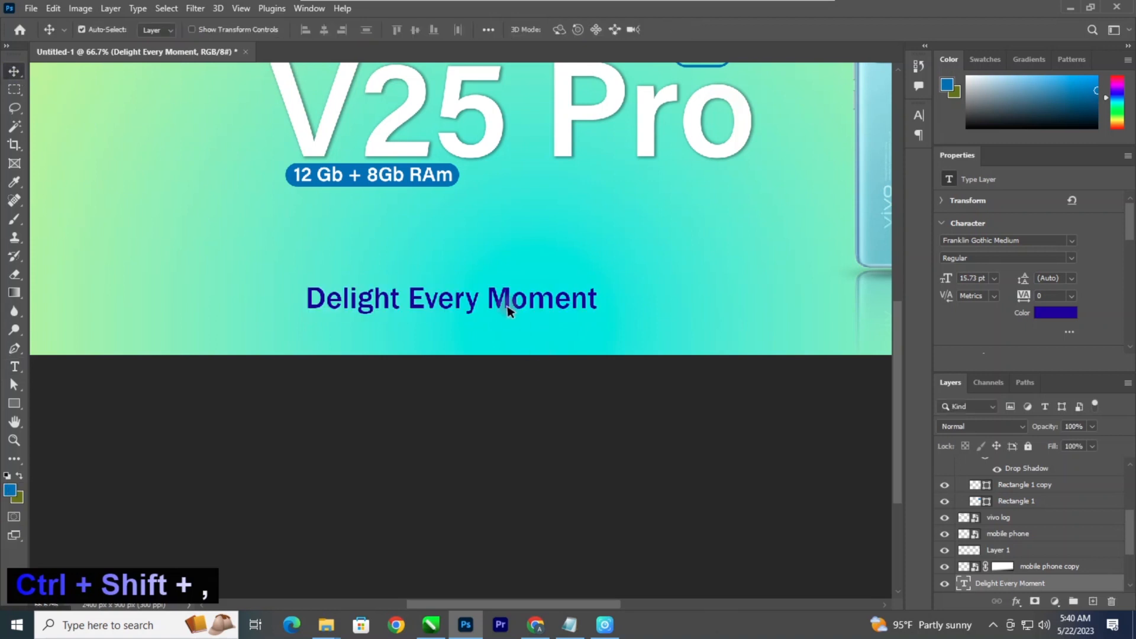
# Step: Change the Delight Every Moment tagline's text color to white
pyautogui.press('t')
pyautogui.hotkey('ctrl', 'a')
pyautogui.click(567, 29)
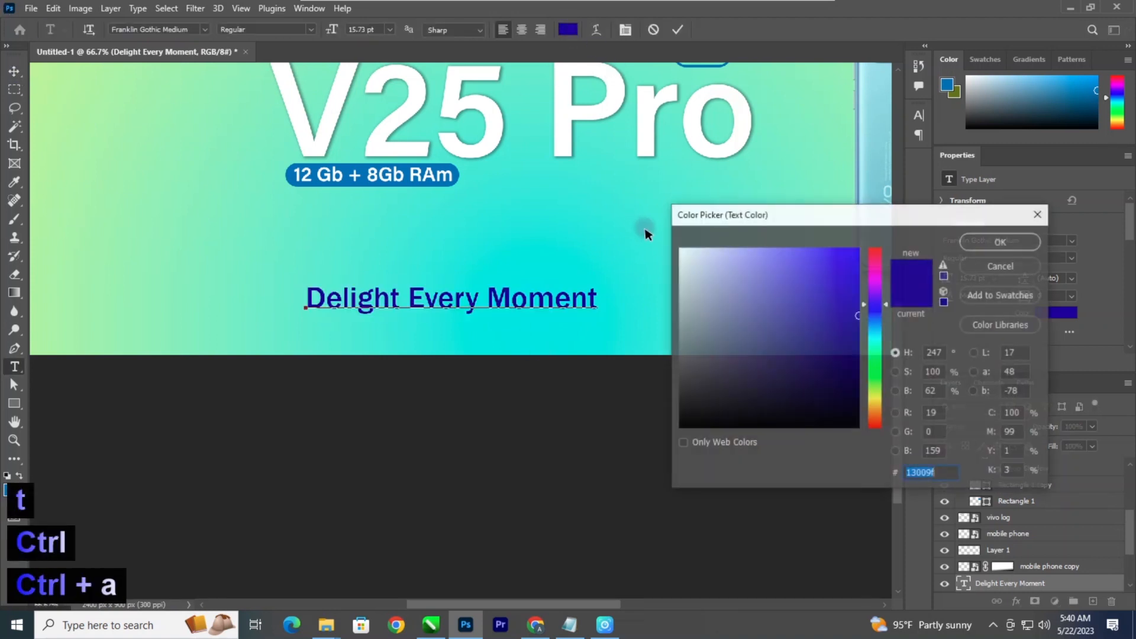
pyautogui.click(682, 248)
pyautogui.click(931, 241)
pyautogui.click(15, 71)
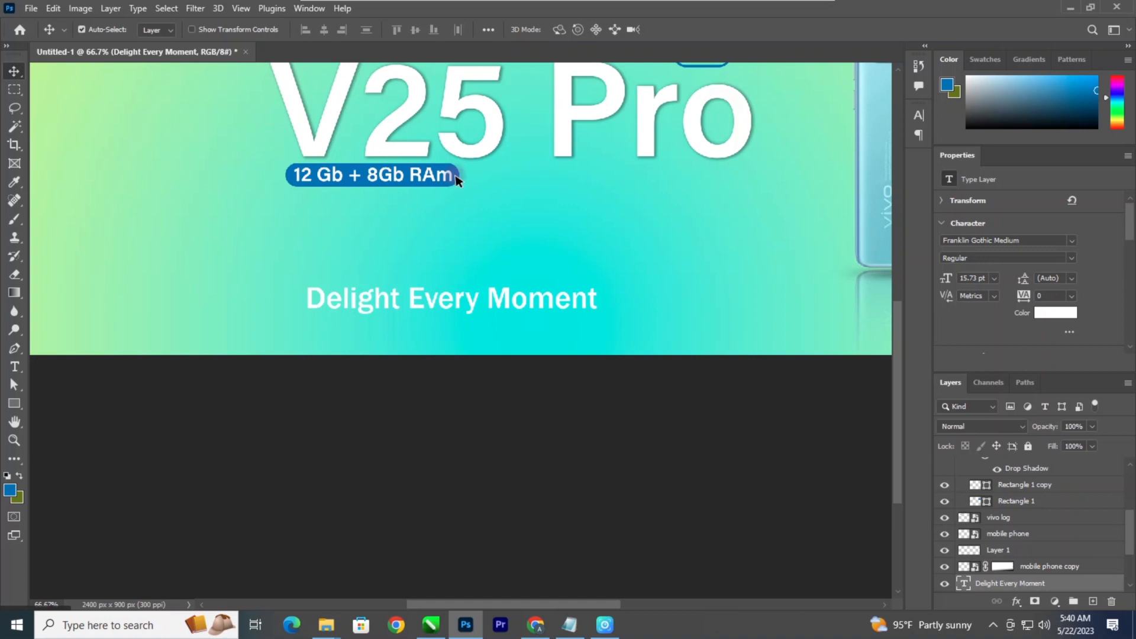
# Step: Duplicate the blue pill behind the RAM text below the tagline and stretch the copy to 773 px wide and 47 px high
pyautogui.moveTo(458, 180); pyautogui.dragTo(681, 322)
pyautogui.hotkey('ctrl', 'alt', 't')
pyautogui.press('Return')
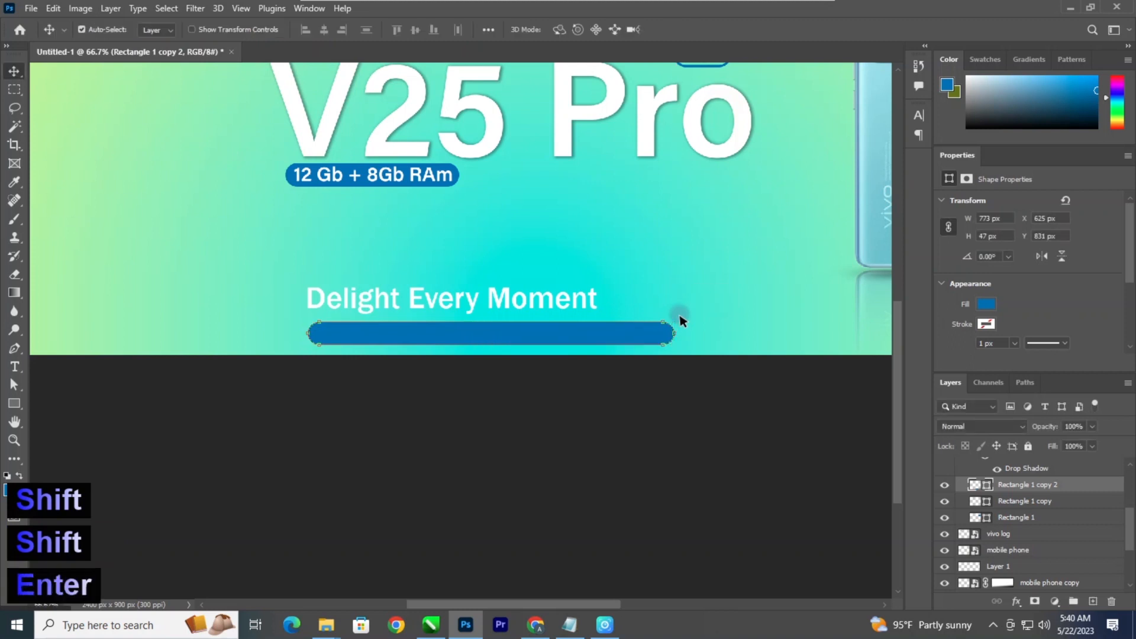
pyautogui.hotkey('ctrl', '+')
pyautogui.hotkey('ctrl', '+')
pyautogui.moveTo(616, 338); pyautogui.dragTo(573, 332)
pyautogui.hotkey('ctrl', 't')
pyautogui.click(557, 253)
pyautogui.hotkey('ctrl', '-')
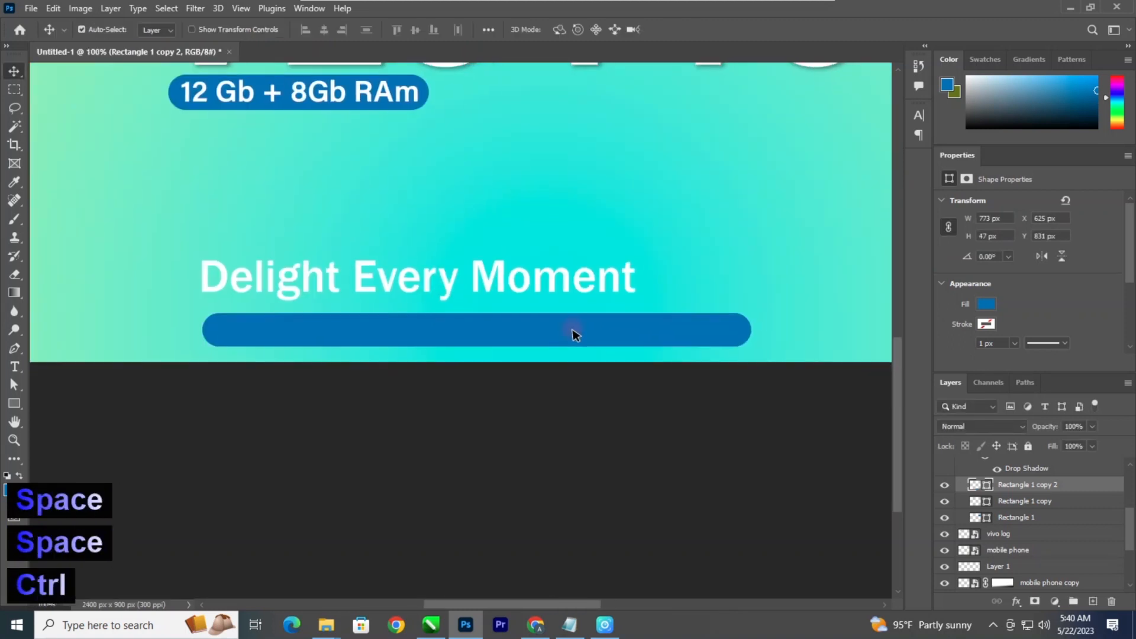
# Step: Increase the long blue bar's height to 51 px and place the tagline over it, raised in front of the bar
pyautogui.hotkey('ctrl', 't')
pyautogui.moveTo(477, 314); pyautogui.dragTo(554, 332)
pyautogui.press('Return')
pyautogui.hotkey('ctrl', ']')
pyautogui.hotkey('ctrl', ']')
pyautogui.hotkey('ctrl', ']')
pyautogui.hotkey('ctrl', ']')
pyautogui.hotkey('ctrl', ']')
pyautogui.hotkey('ctrl', ']')
pyautogui.hotkey('ctrl', ']')
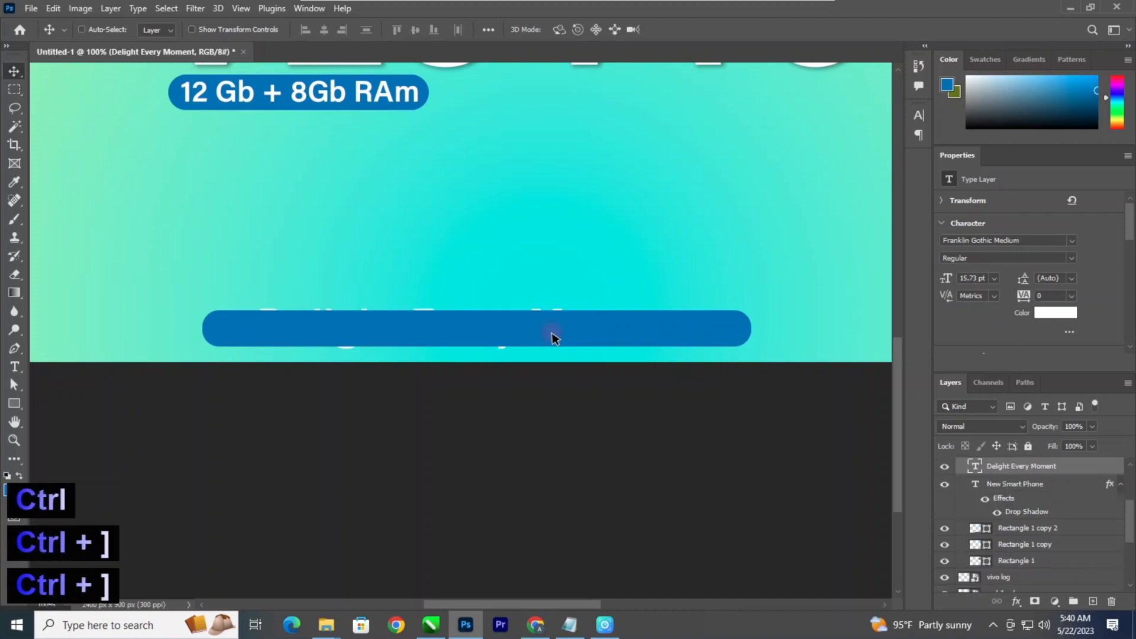
# Step: Reduce the Delight Every Moment tagline's text size to 14.15 pt to fit the blue bar
pyautogui.press('t')
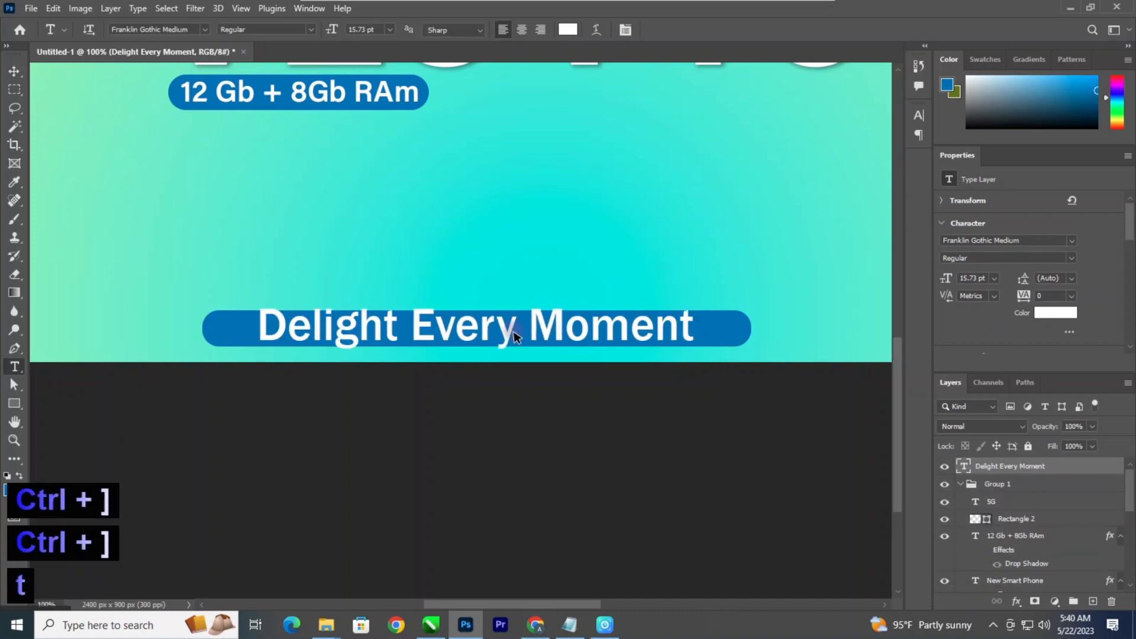
pyautogui.click(502, 339)
pyautogui.hotkey('ctrl', 'a')
pyautogui.hotkey('ctrl', 'shift', ',')
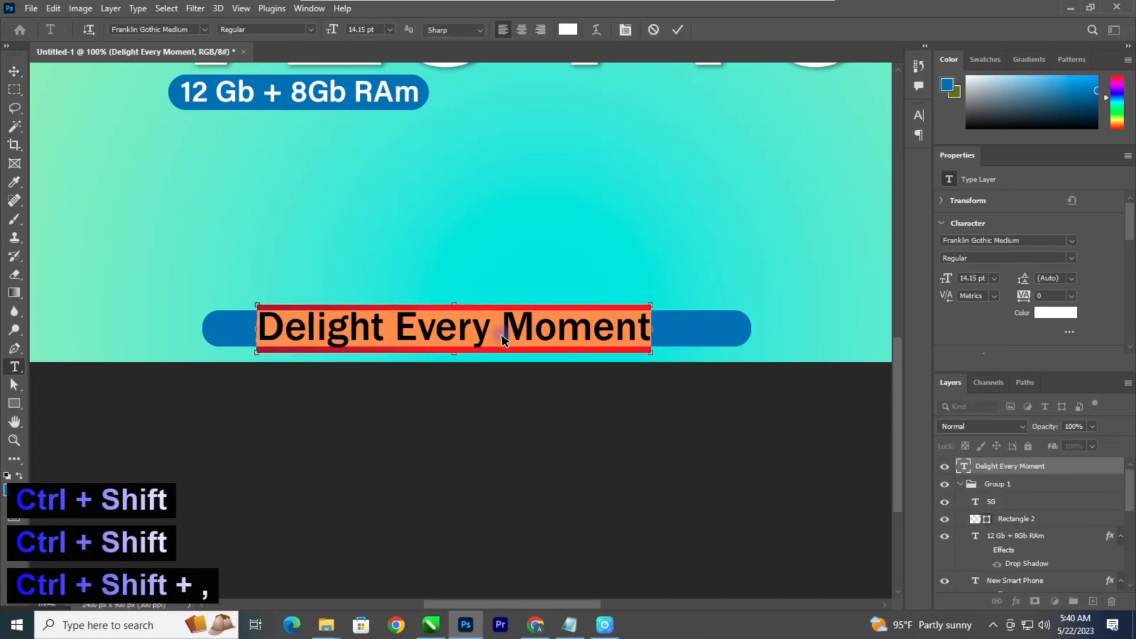
pyautogui.click(15, 72)
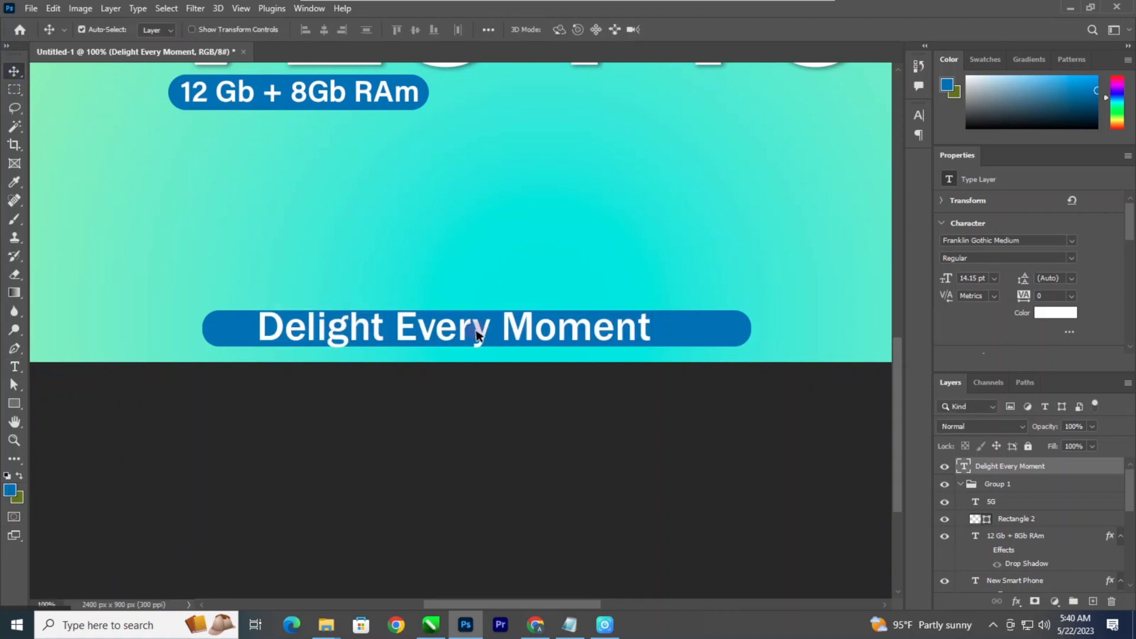
# Step: Transform the tagline to about 104% width and 77% height and center it within the blue bar
pyautogui.hotkey('ctrl', 't')
pyautogui.moveTo(454, 305); pyautogui.dragTo(454, 310)
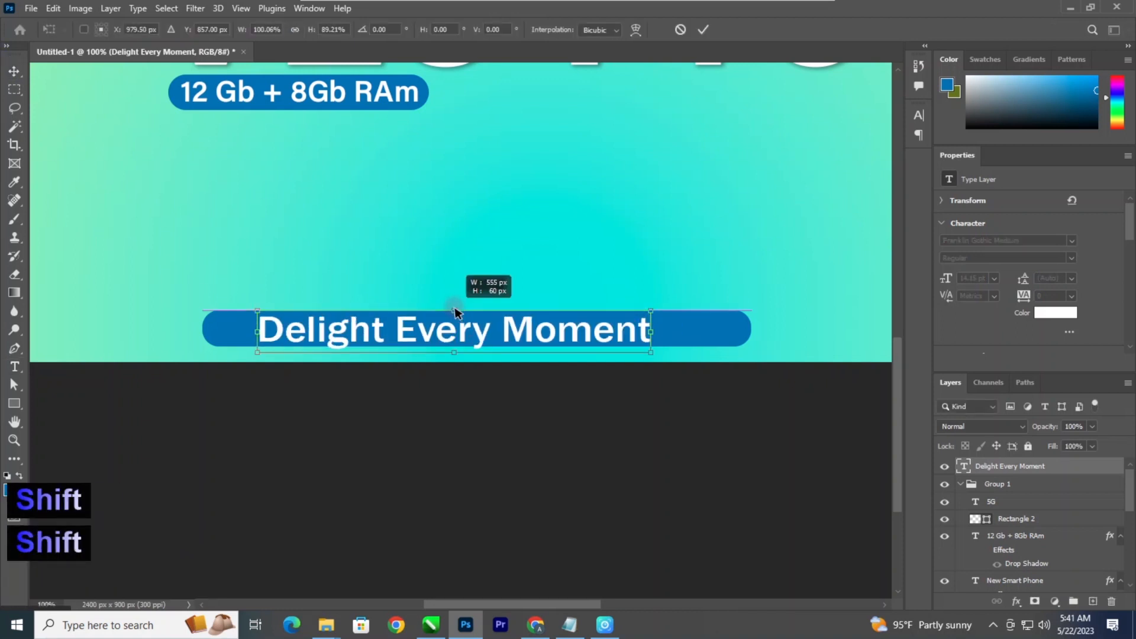
pyautogui.moveTo(651, 328); pyautogui.dragTo(667, 333)
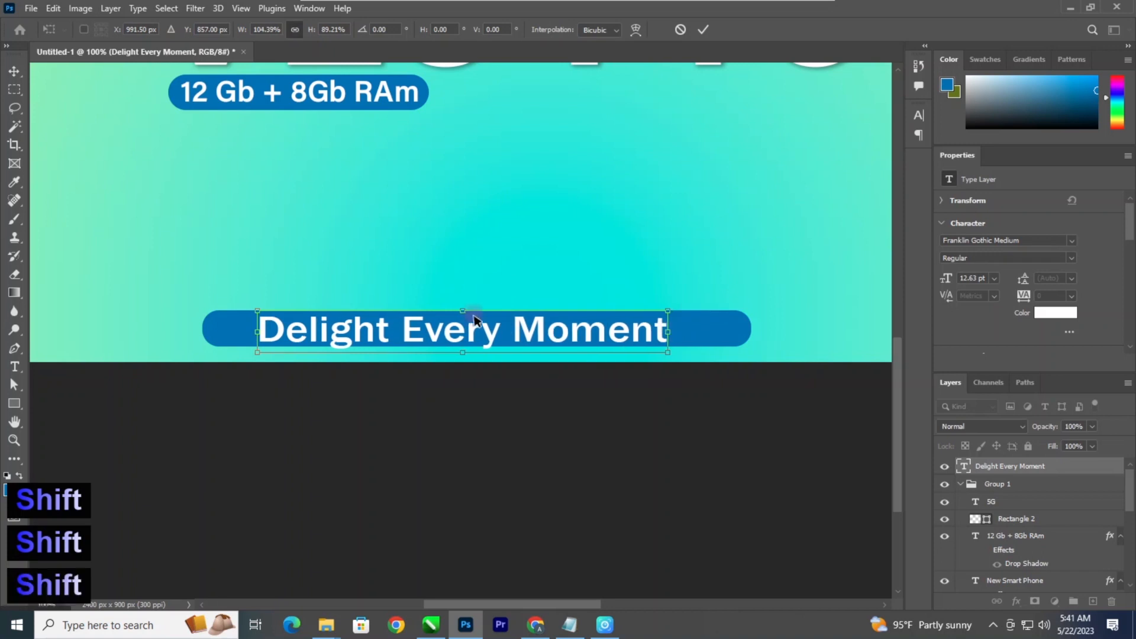
pyautogui.moveTo(468, 316); pyautogui.dragTo(469, 320)
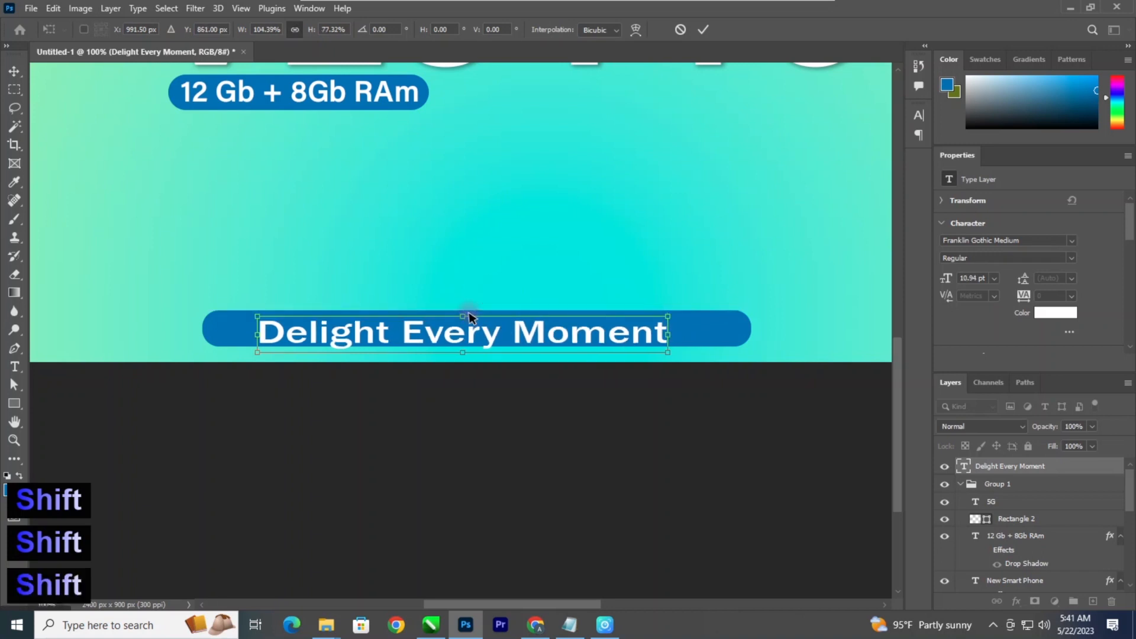
pyautogui.press('Return')
pyautogui.keyDown('shift'); pyautogui.click(685, 332); pyautogui.keyUp('shift')
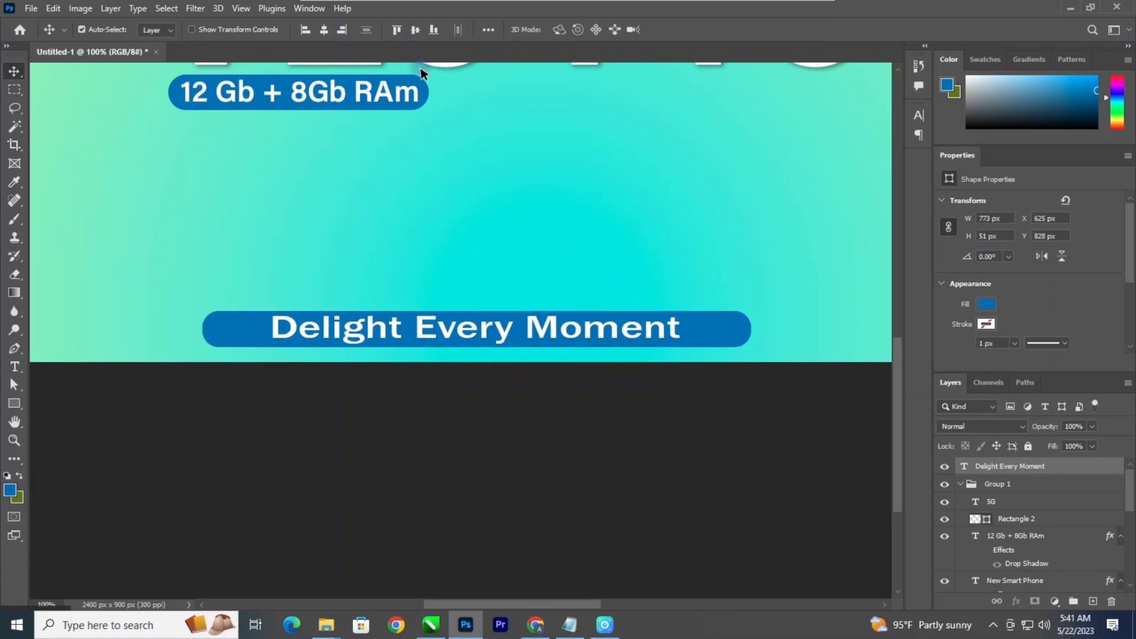
# Step: Move the tagline and its blue bar straight up by about 68 px
pyautogui.hotkey('ctrl', '-')
pyautogui.hotkey('ctrl', '-')
pyautogui.hotkey('ctrl', '-')
pyautogui.hotkey('ctrl', '-')
pyautogui.hotkey('ctrl', '+')
pyautogui.hotkey('ctrl', '-')
pyautogui.hotkey('ctrl', '-')
pyautogui.hotkey('ctrl', '+')
pyautogui.hotkey('ctrl', '+')
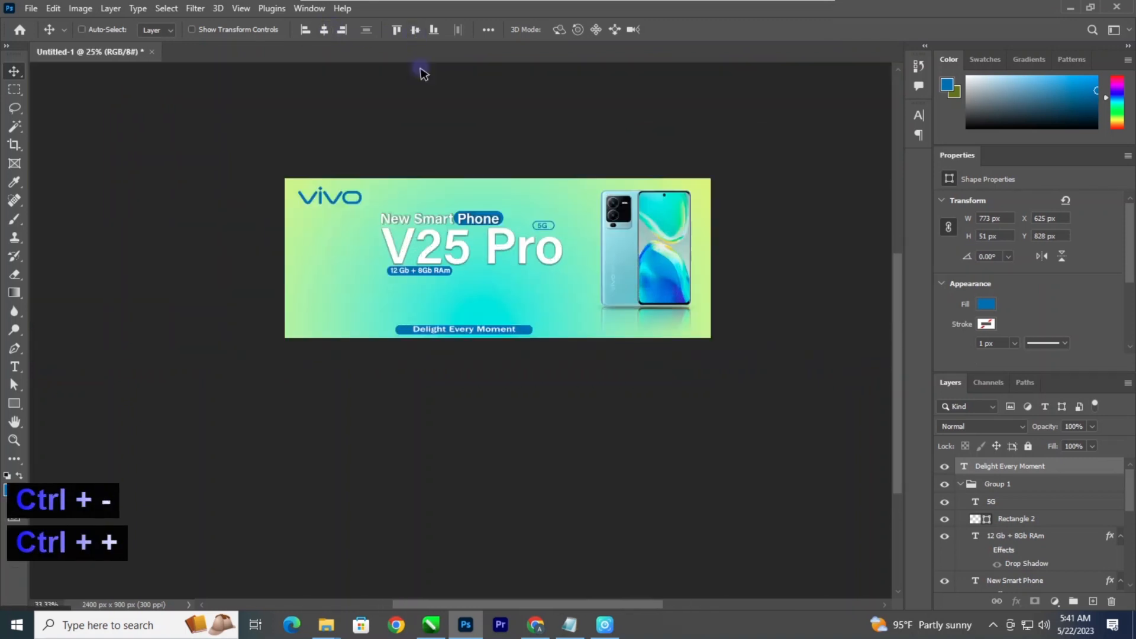
pyautogui.hotkey('ctrl', '+')
pyautogui.hotkey('ctrl', '-')
pyautogui.hotkey('ctrl', '+')
pyautogui.hotkey('ctrl', '+')
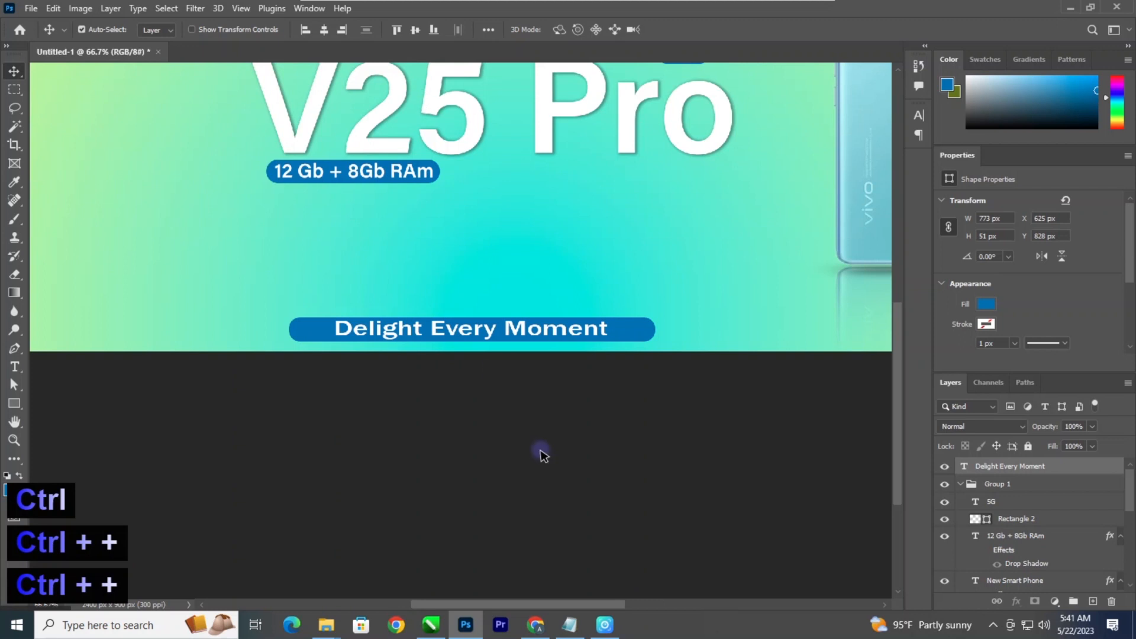
pyautogui.moveTo(481, 444); pyautogui.dragTo(460, 238)
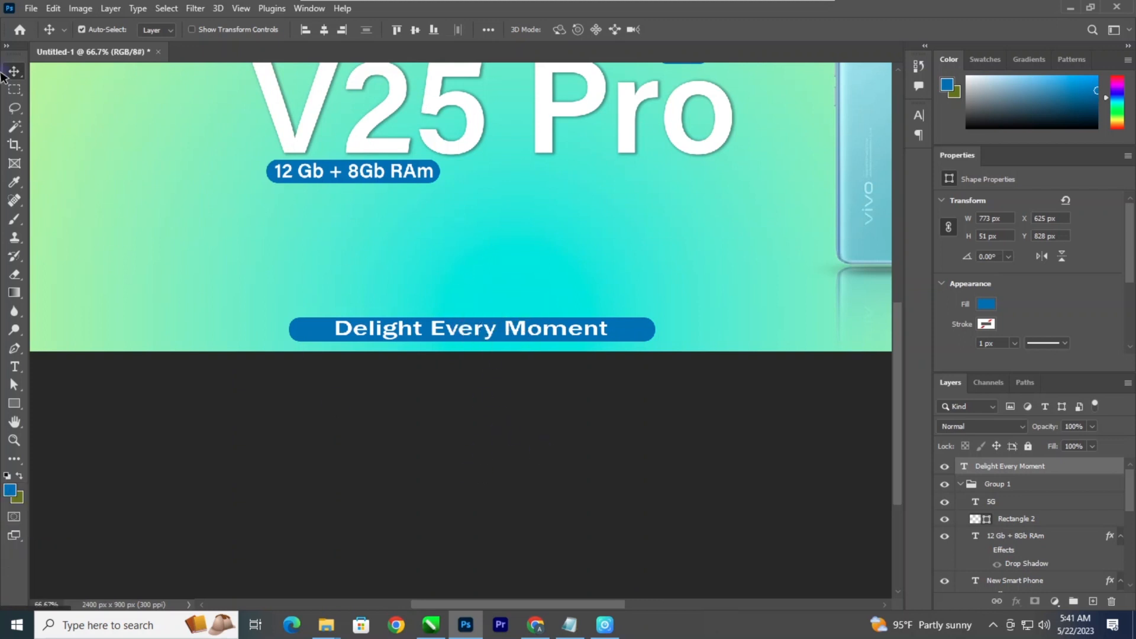
pyautogui.moveTo(482, 337); pyautogui.dragTo(481, 305)
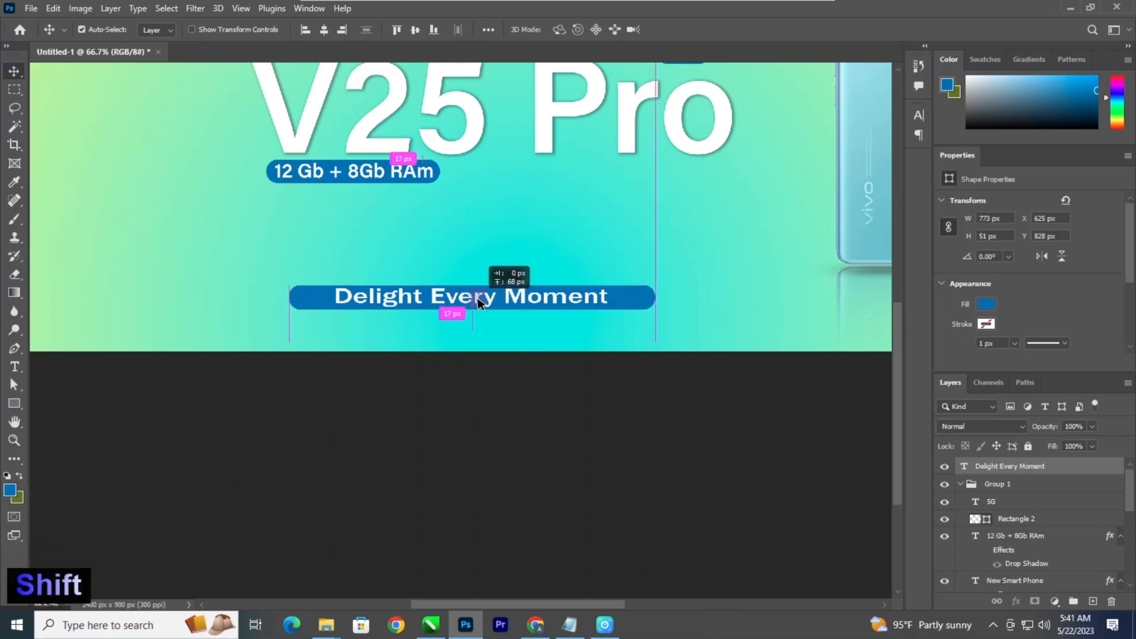
# Step: Move the tagline and its blue bar back down near the banner's bottom edge, at about X 650 px, Y 821 px
pyautogui.hotkey('ctrl', '-')
pyautogui.hotkey('ctrl', '-')
pyautogui.hotkey('ctrl', '-')
pyautogui.hotkey('ctrl', '-')
pyautogui.hotkey('ctrl', '+')
pyautogui.hotkey('ctrl', '+')
pyautogui.hotkey('ctrl', '+')
pyautogui.hotkey('ctrl', '-')
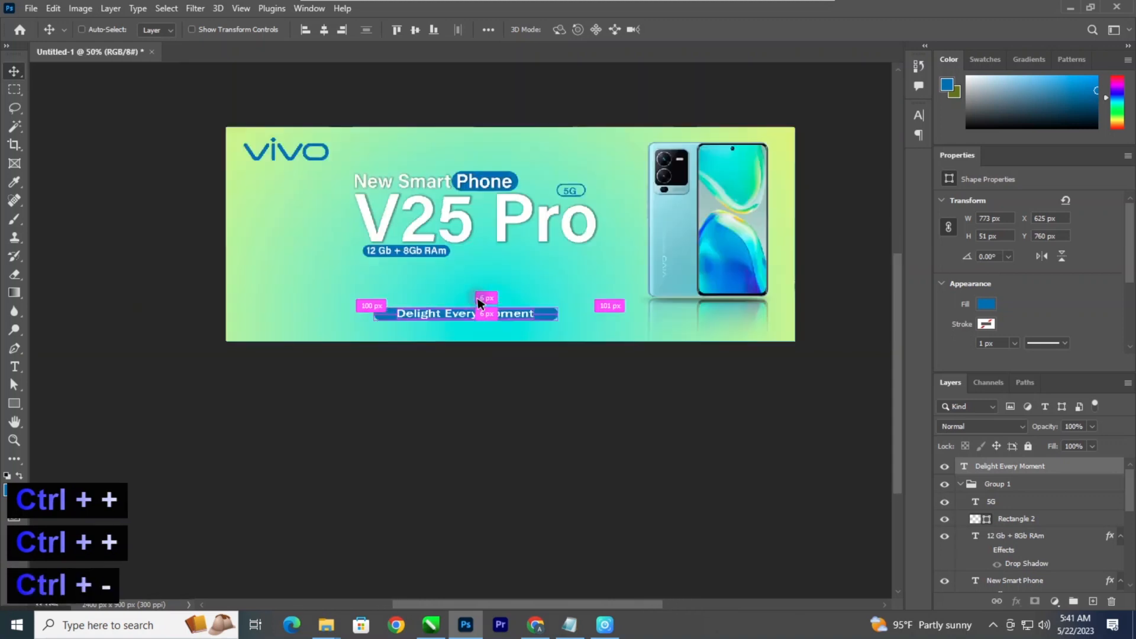
pyautogui.hotkey('ctrl', '+')
pyautogui.hotkey('ctrl', '+')
pyautogui.moveTo(480, 259); pyautogui.dragTo(467, 373)
pyautogui.hotkey('ctrl', '-')
pyautogui.hotkey('ctrl', '-')
pyautogui.hotkey('ctrl', '-')
pyautogui.hotkey('ctrl', '-')
pyautogui.hotkey('ctrl', '+')
pyautogui.hotkey('ctrl', '+')
pyautogui.hotkey('ctrl', '+')
pyautogui.press('space')
pyautogui.press('space')
pyautogui.press('space')
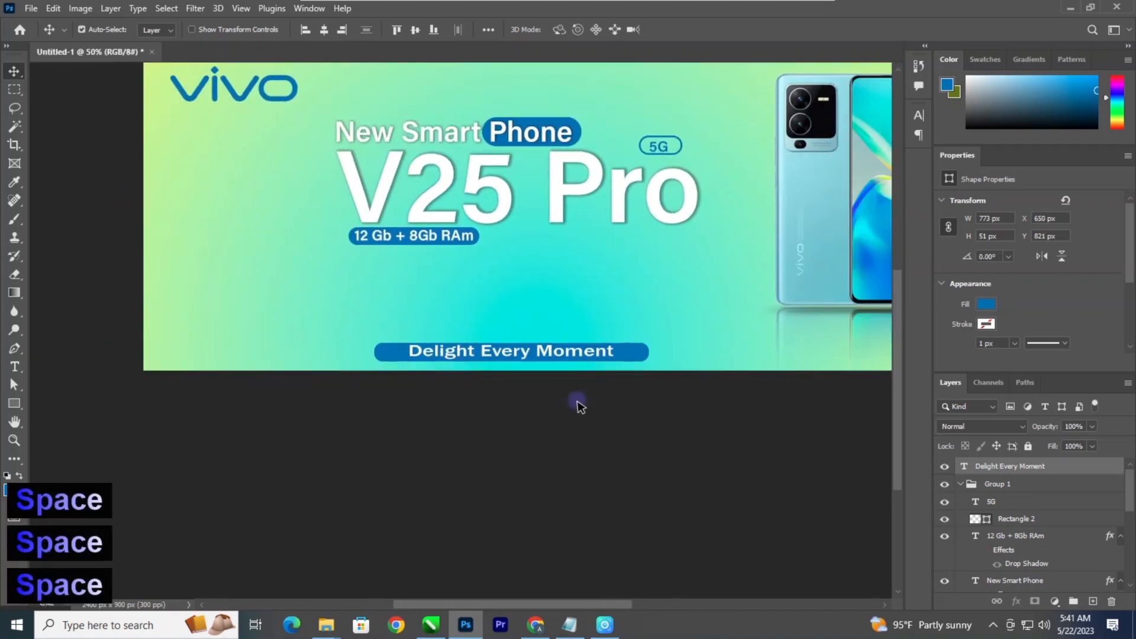
# Step: Move the tagline and its blue bar directly beneath the 12 Gb + 8Gb RAm pill and check the whole banner
pyautogui.moveTo(545, 352); pyautogui.dragTo(528, 270)
pyautogui.hotkey('ctrl', '-')
pyautogui.hotkey('ctrl', '-')
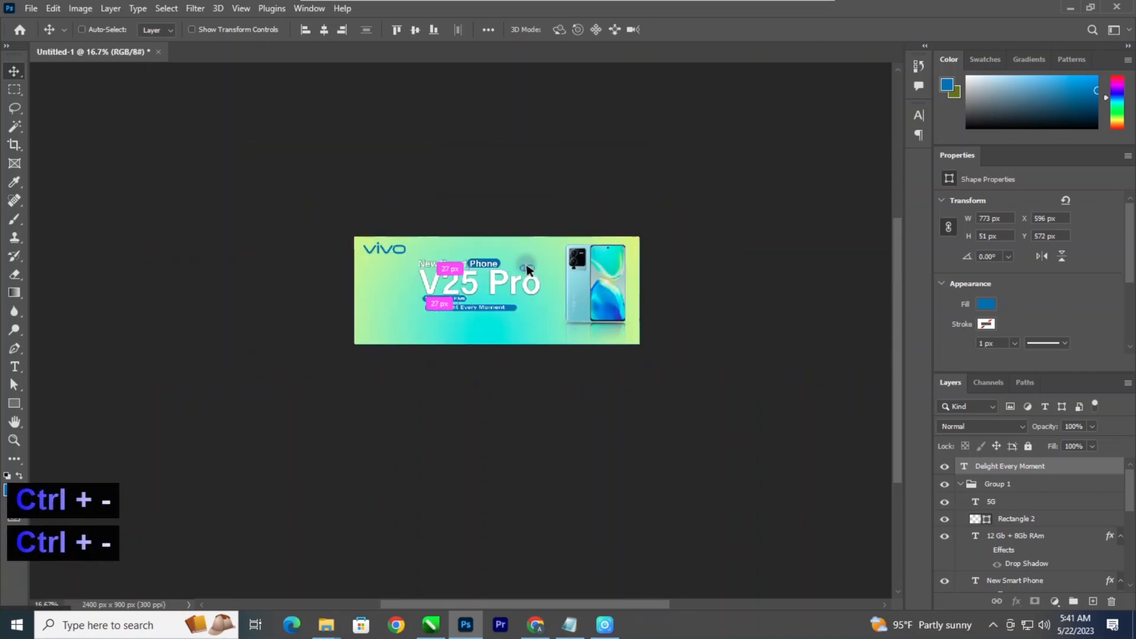
pyautogui.hotkey('ctrl', '+')
pyautogui.hotkey('ctrl', '+')
pyautogui.press('space')
pyautogui.press('space')
pyautogui.moveTo(543, 311); pyautogui.dragTo(521, 381)
pyautogui.hotkey('ctrl', '-')
pyautogui.hotkey('ctrl', '+')
pyautogui.press('space')
pyautogui.press('space')
pyautogui.hotkey('ctrl', '-')
pyautogui.hotkey('ctrl', '+')
pyautogui.press('space')
pyautogui.press('space')
# Step: Draw a blue rectangle about 353 by 103 px below the tagline and round its corners to 51.5 px
pyautogui.click(15, 405)
pyautogui.moveTo(400, 328); pyautogui.dragTo(525, 365)
pyautogui.scroll(-3, 1009, 329)
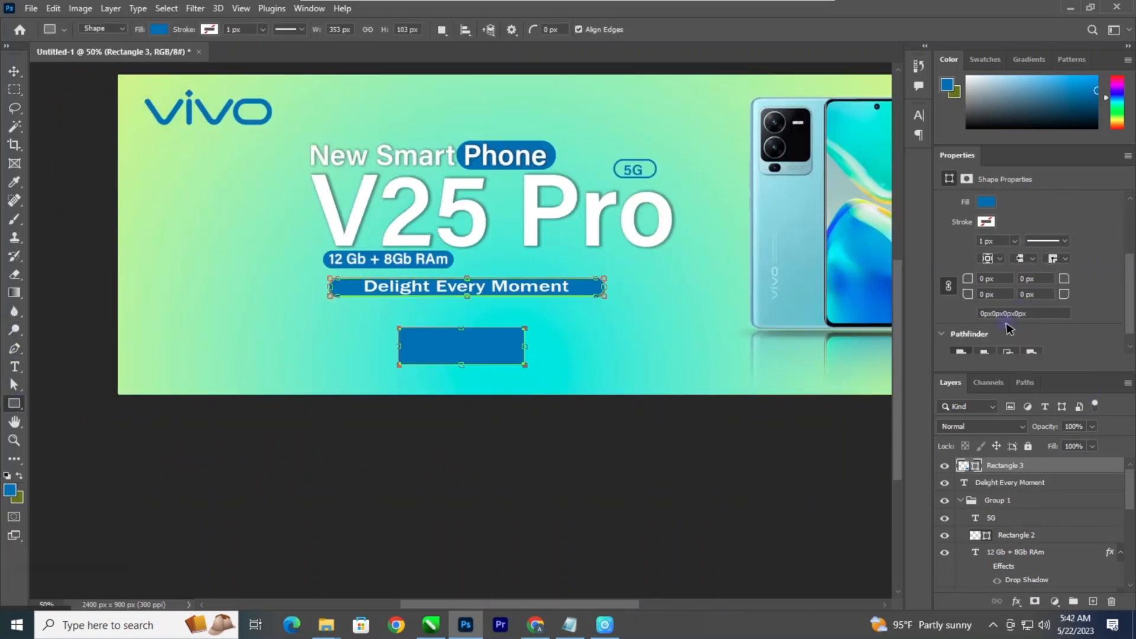
pyautogui.click(15, 74)
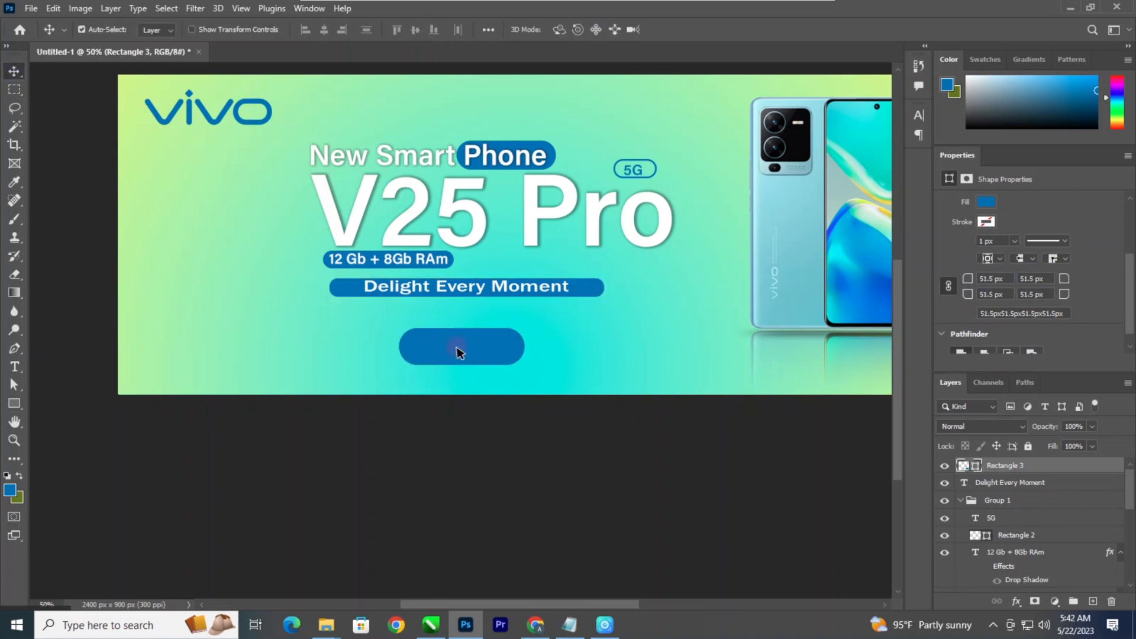
pyautogui.hotkey('ctrl', 't')
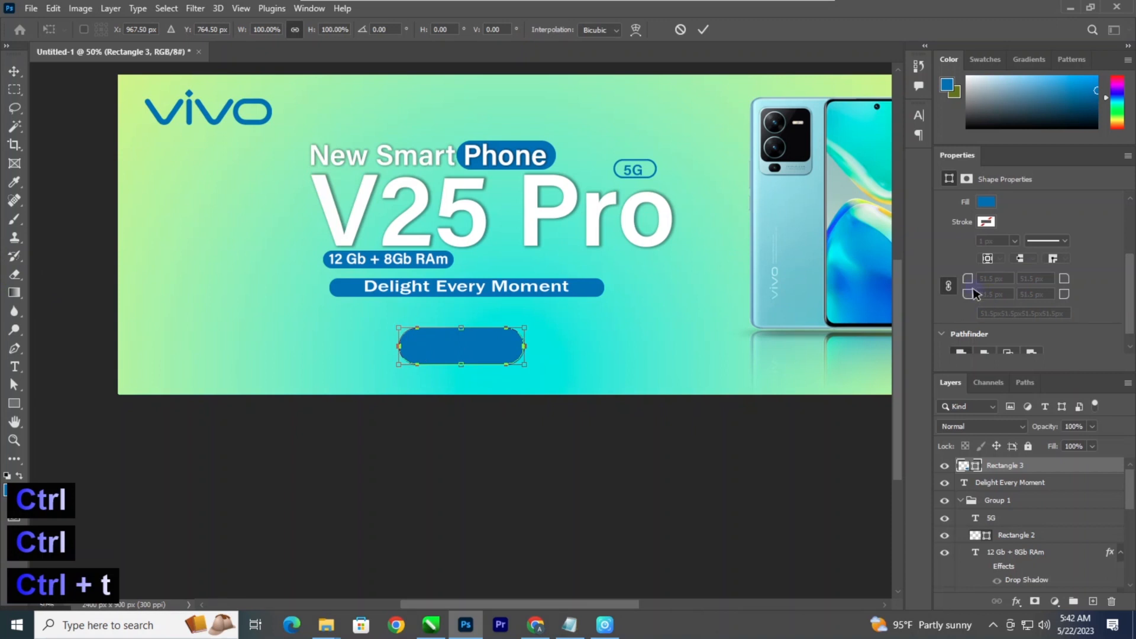
pyautogui.click(15, 73)
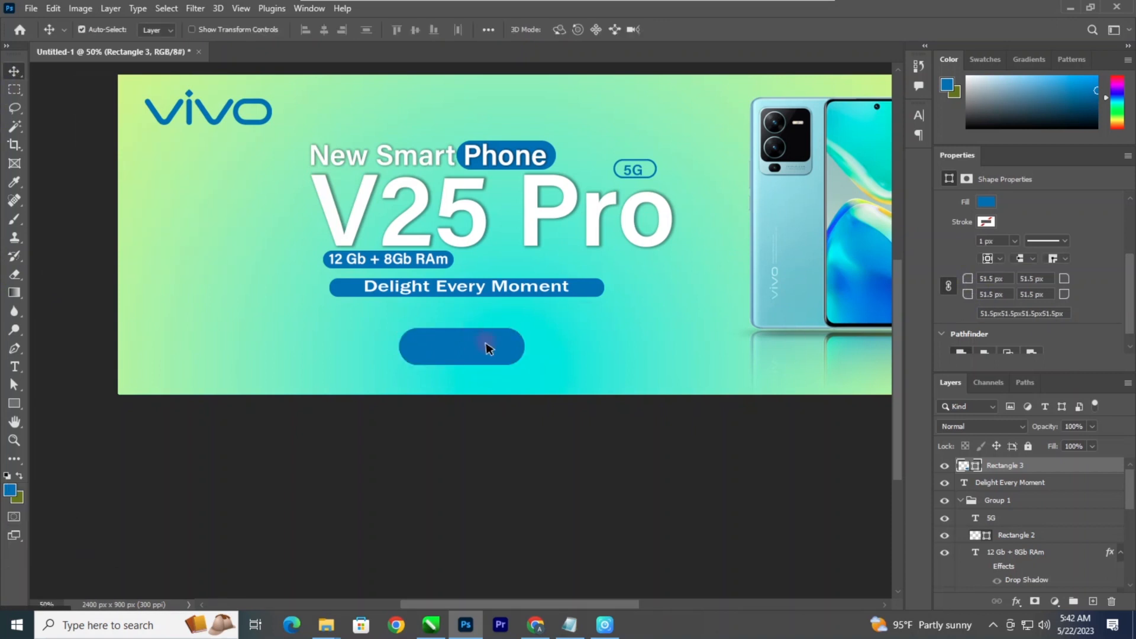
pyautogui.press('ctrl')
pyautogui.press('ctrl')
pyautogui.press('ctrl')
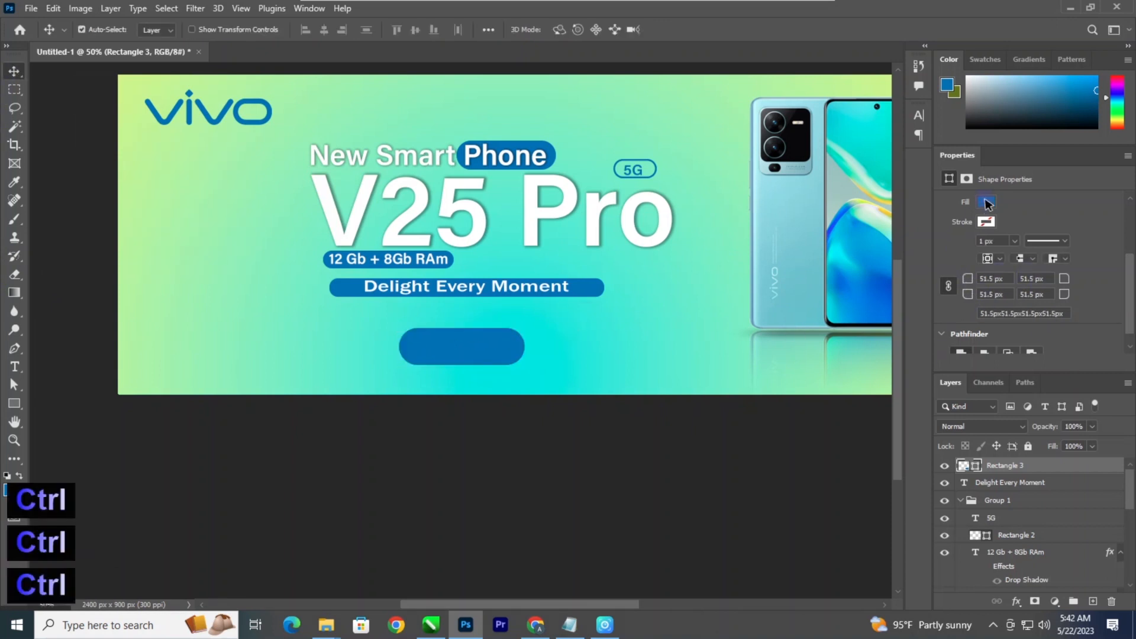
# Step: Fill the new rounded rectangle with the linear gradient preset running from turquoise through green to light green
pyautogui.click(987, 204)
pyautogui.click(1117, 229)
pyautogui.click(1032, 235)
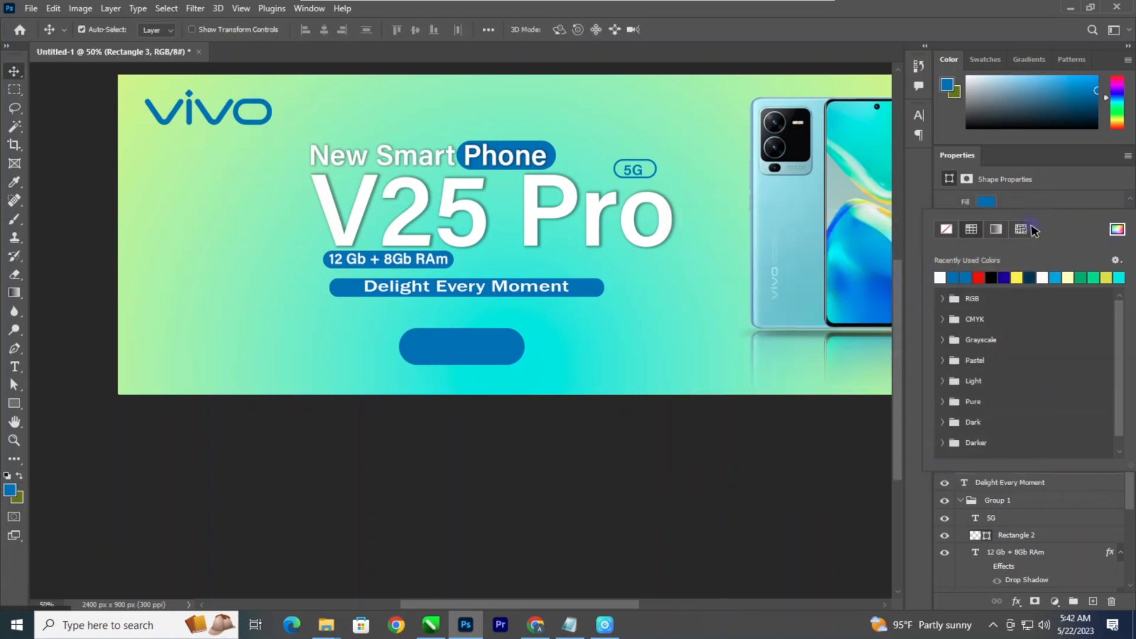
pyautogui.click(996, 230)
pyautogui.click(953, 279)
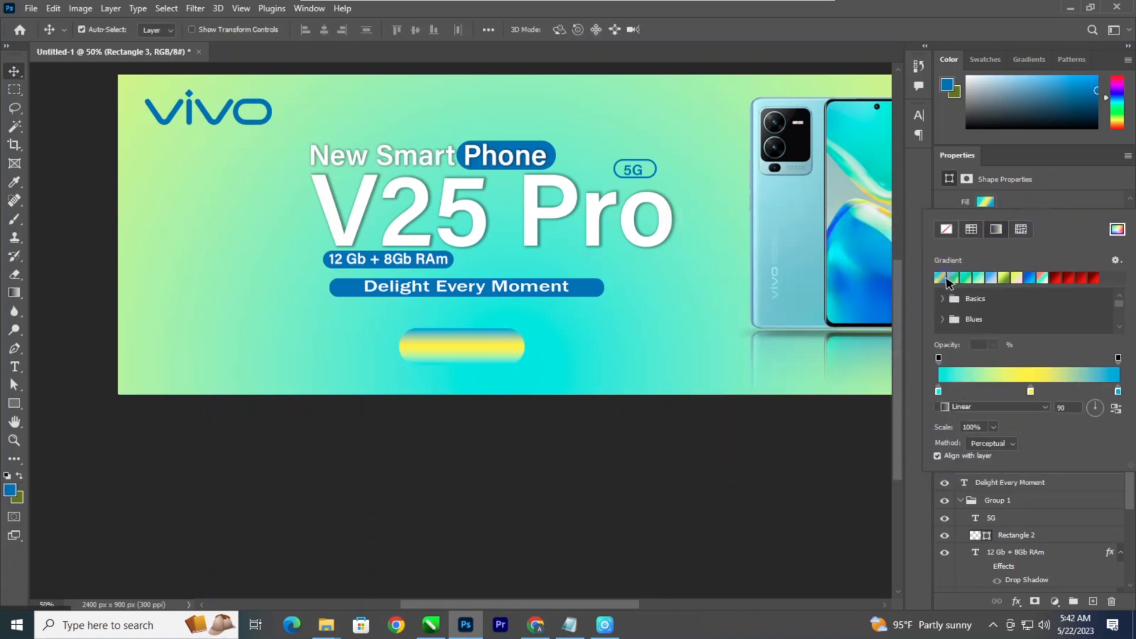
pyautogui.click(965, 278)
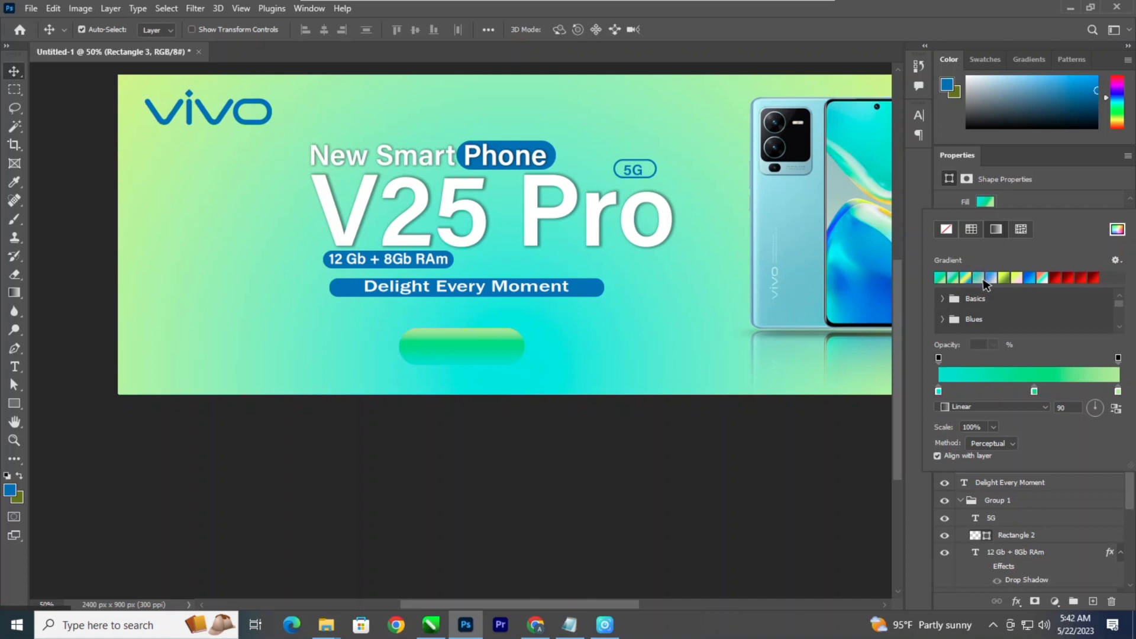
# Step: Change the gradient's light green end stop to dark green 1e4500
pyautogui.doubleClick(1118, 391)
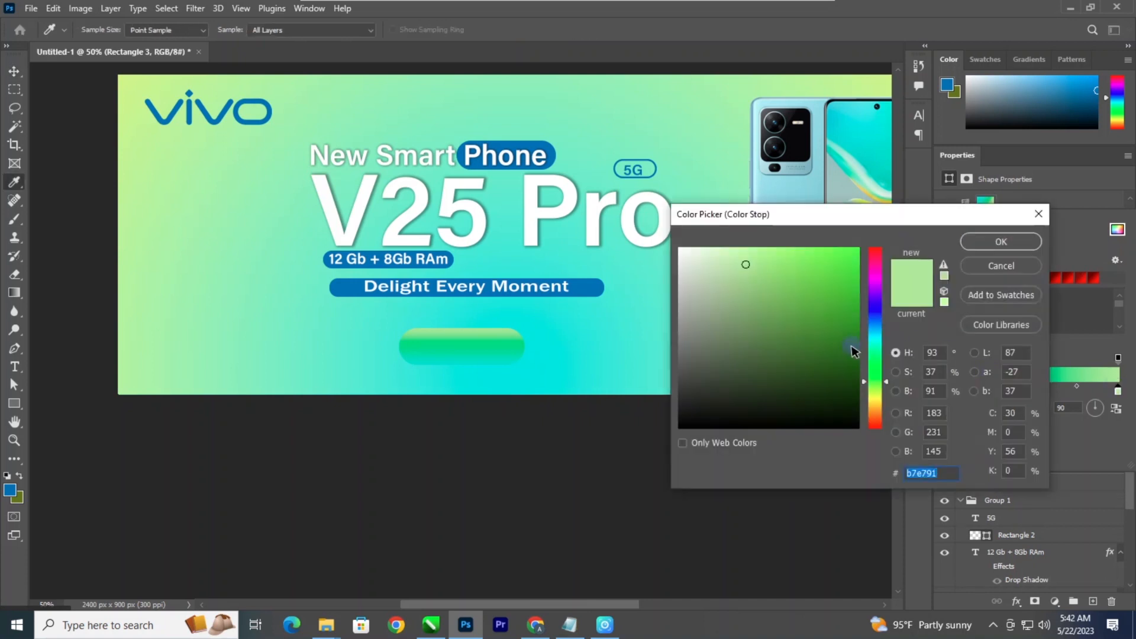
pyautogui.click(858, 345)
pyautogui.moveTo(844, 364); pyautogui.dragTo(859, 379)
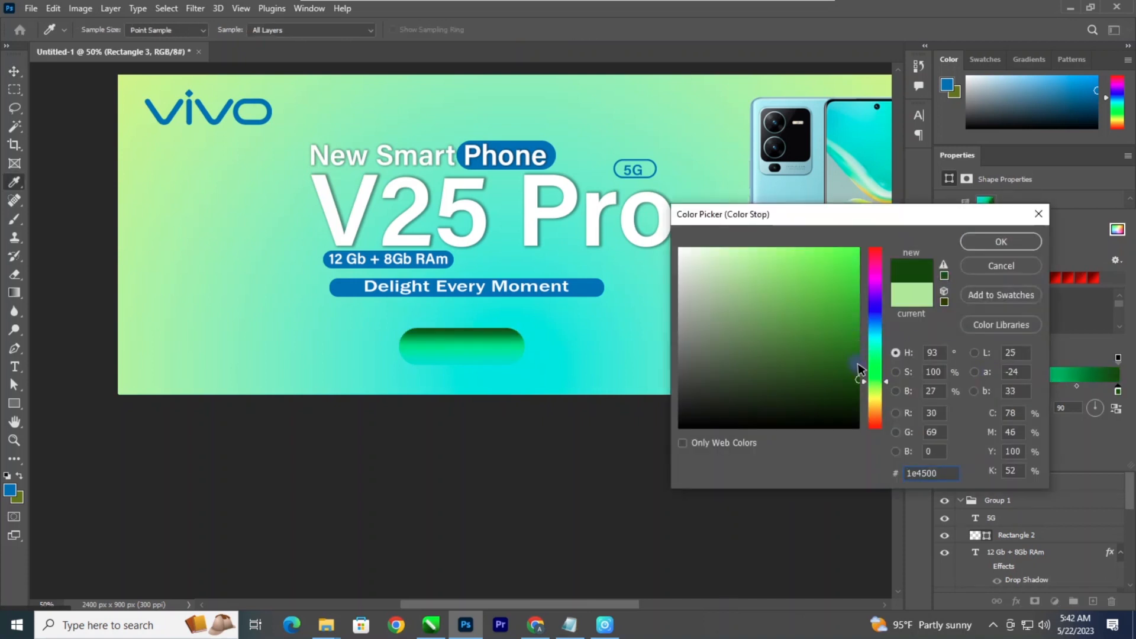
pyautogui.click(994, 244)
# Step: Change the turquoise stop of the button's gradient to a very dark navy blue
pyautogui.doubleClick(939, 391)
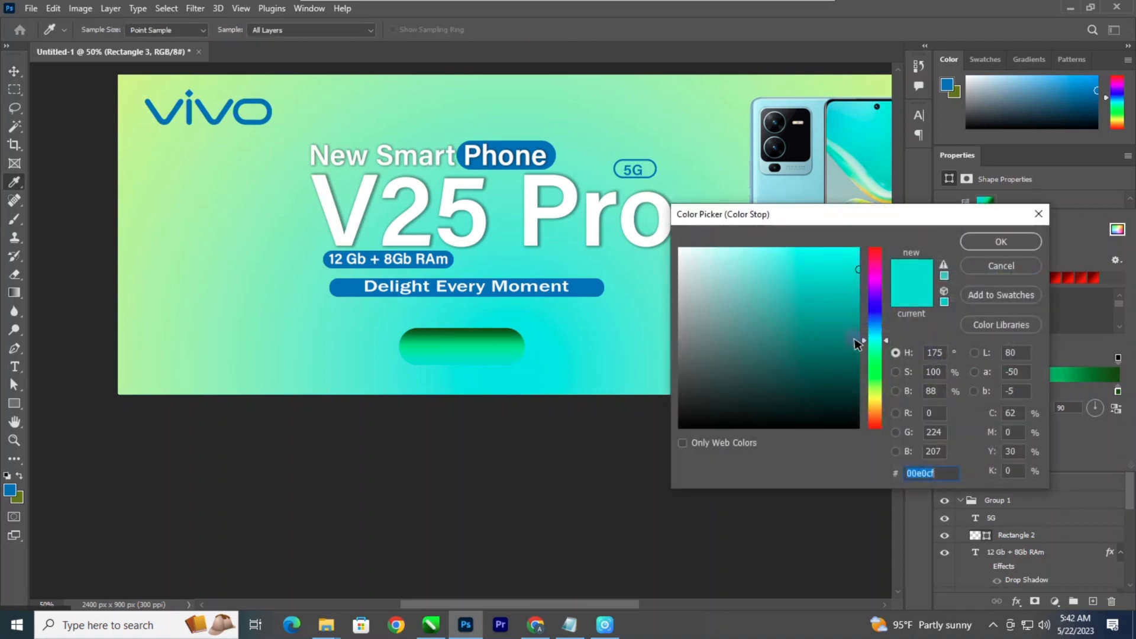
pyautogui.click(858, 375)
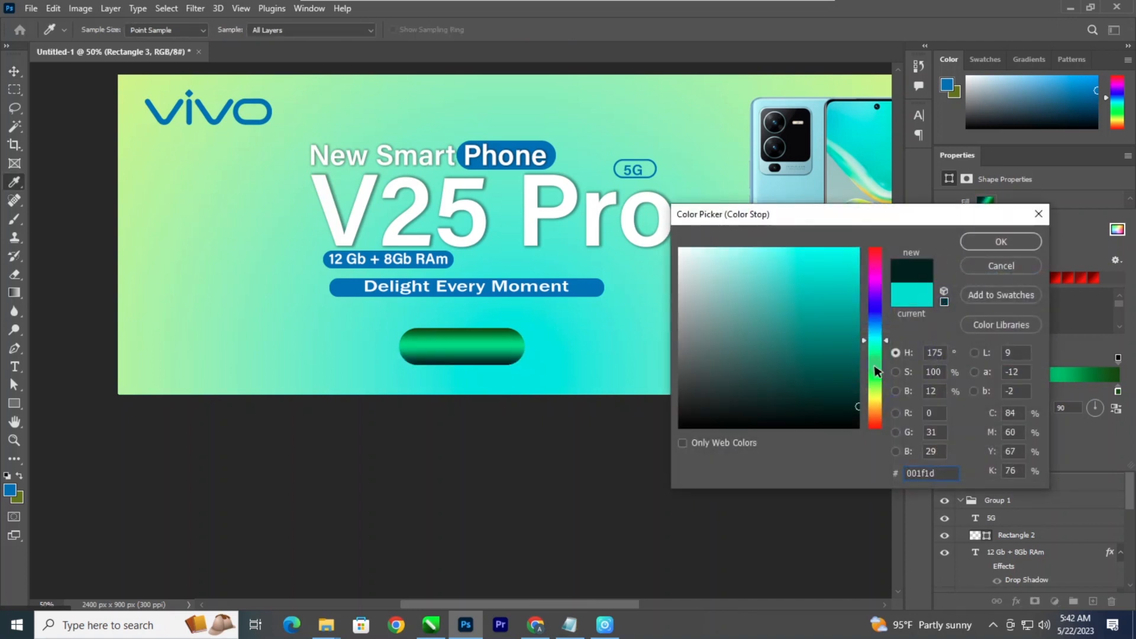
pyautogui.moveTo(873, 382); pyautogui.dragTo(878, 327)
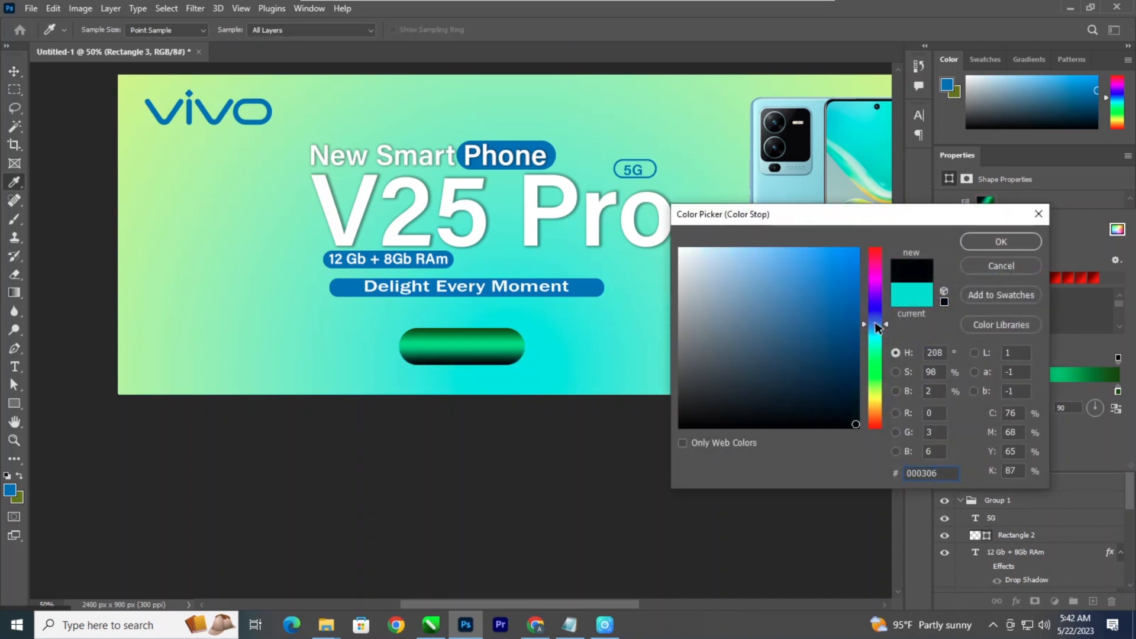
pyautogui.click(995, 247)
pyautogui.moveTo(808, 477); pyautogui.dragTo(436, 471)
pyautogui.press('h')
pyautogui.moveTo(308, 435); pyautogui.dragTo(633, 461)
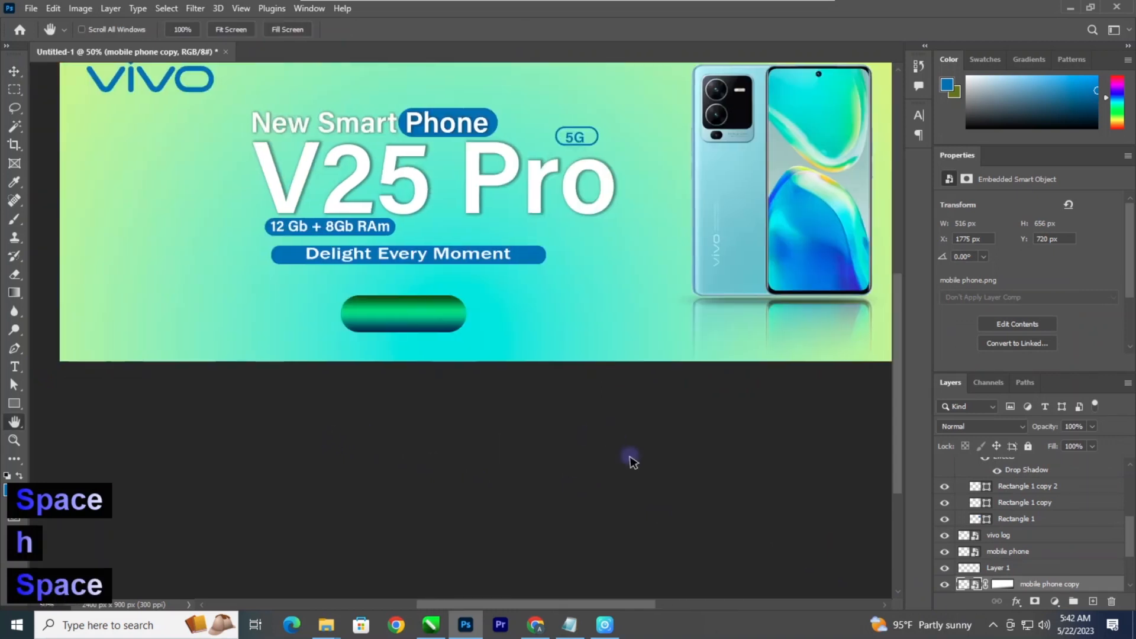
pyautogui.click(1018, 601)
pyautogui.click(1004, 581)
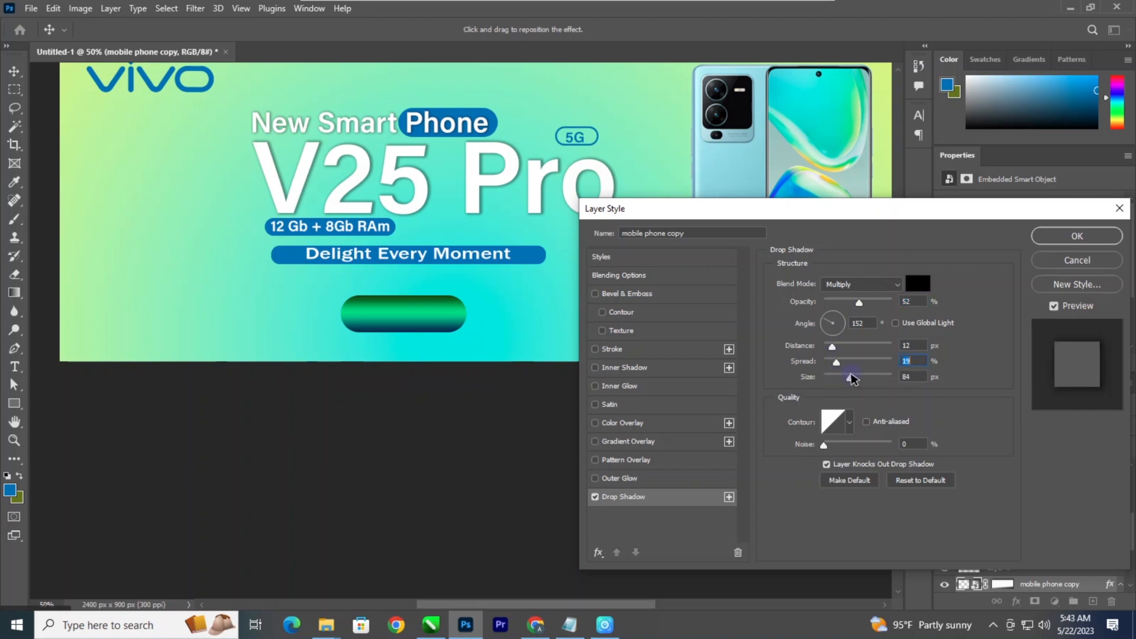
pyautogui.moveTo(845, 219); pyautogui.dragTo(497, 240)
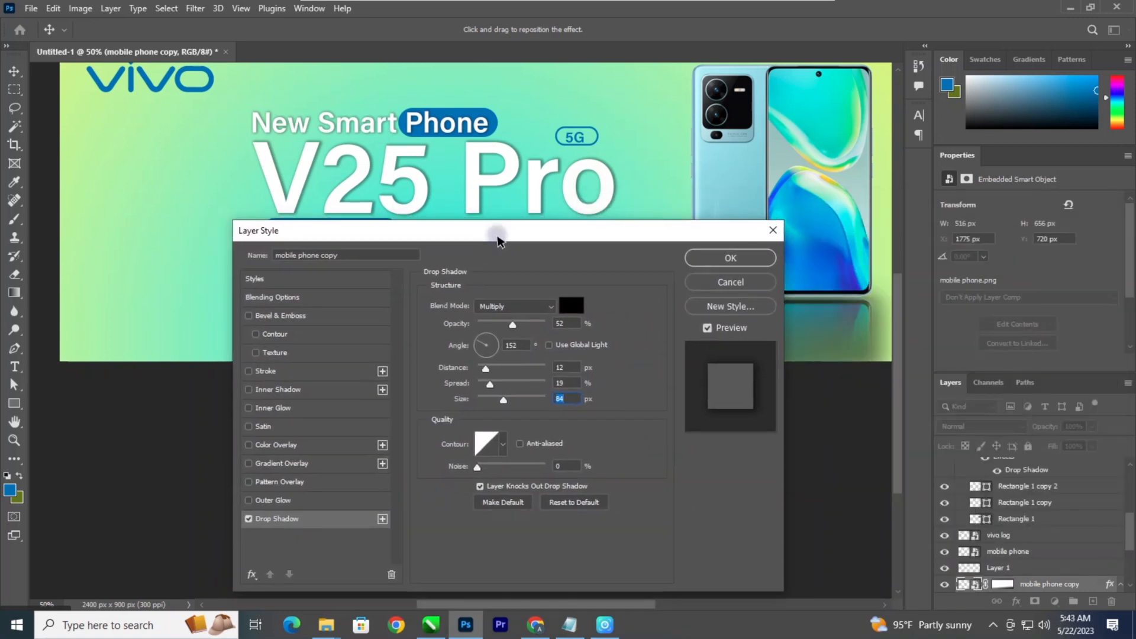
pyautogui.click(778, 228)
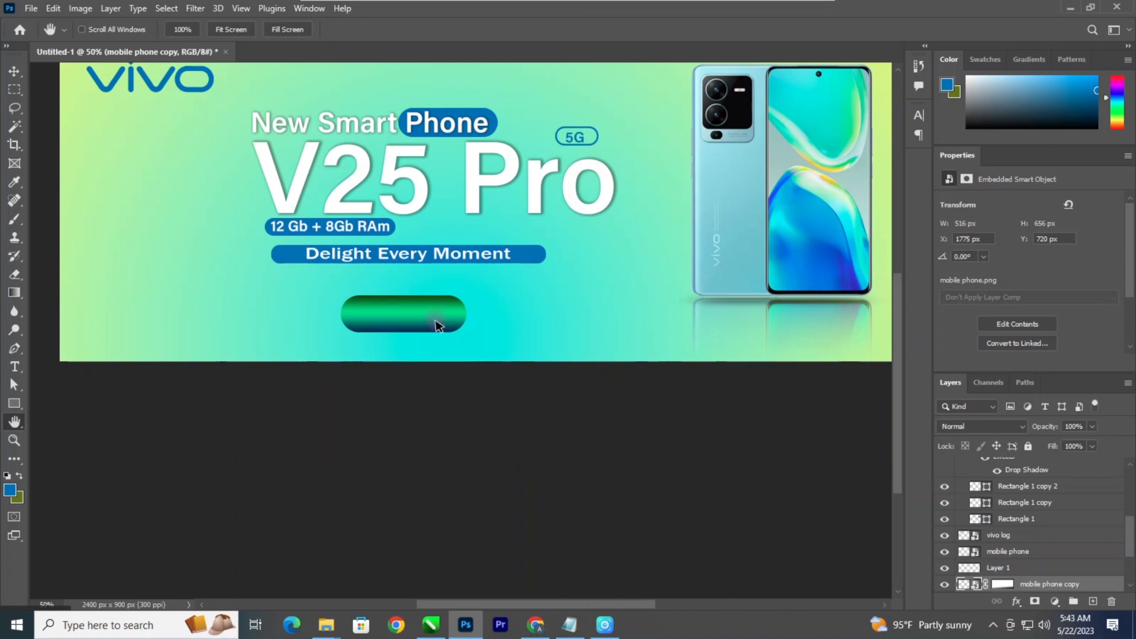
# Step: Add a drop shadow to the gradient button with 52% opacity, 0 px distance, 24% spread and a small size
pyautogui.press('space')
pyautogui.press('space')
pyautogui.click(451, 309)
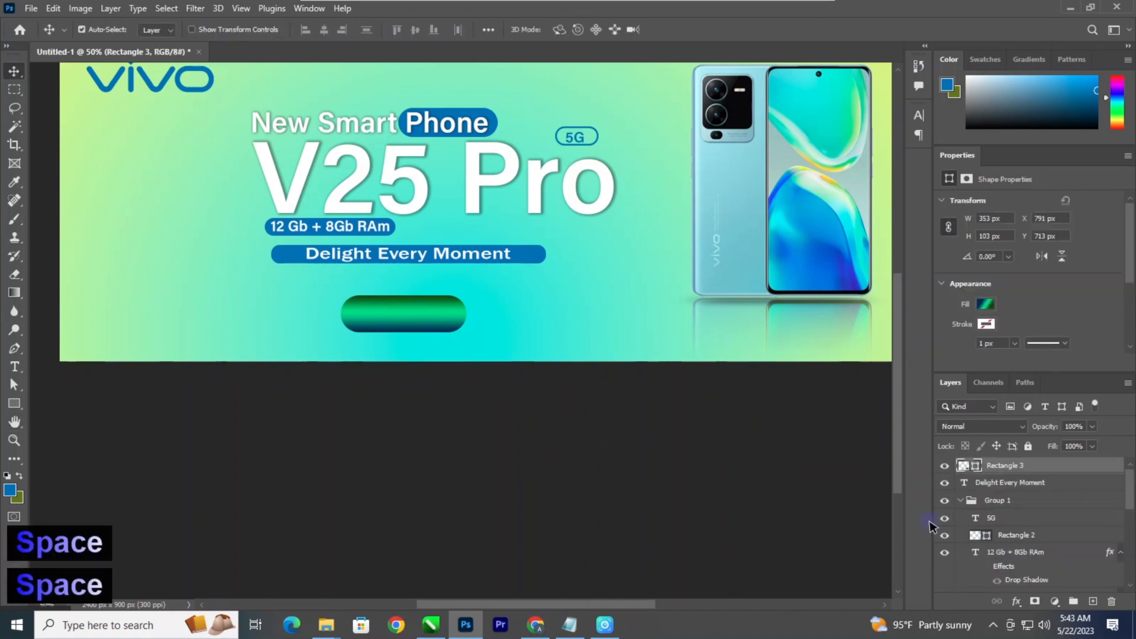
pyautogui.click(1017, 602)
pyautogui.click(1036, 595)
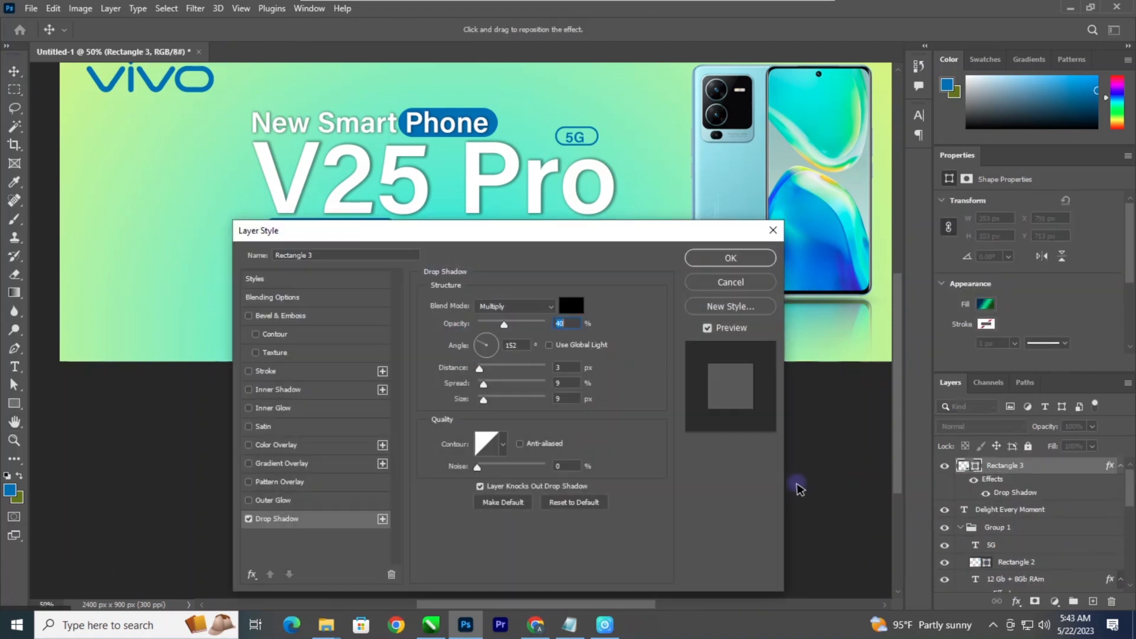
pyautogui.moveTo(460, 233); pyautogui.dragTo(827, 244)
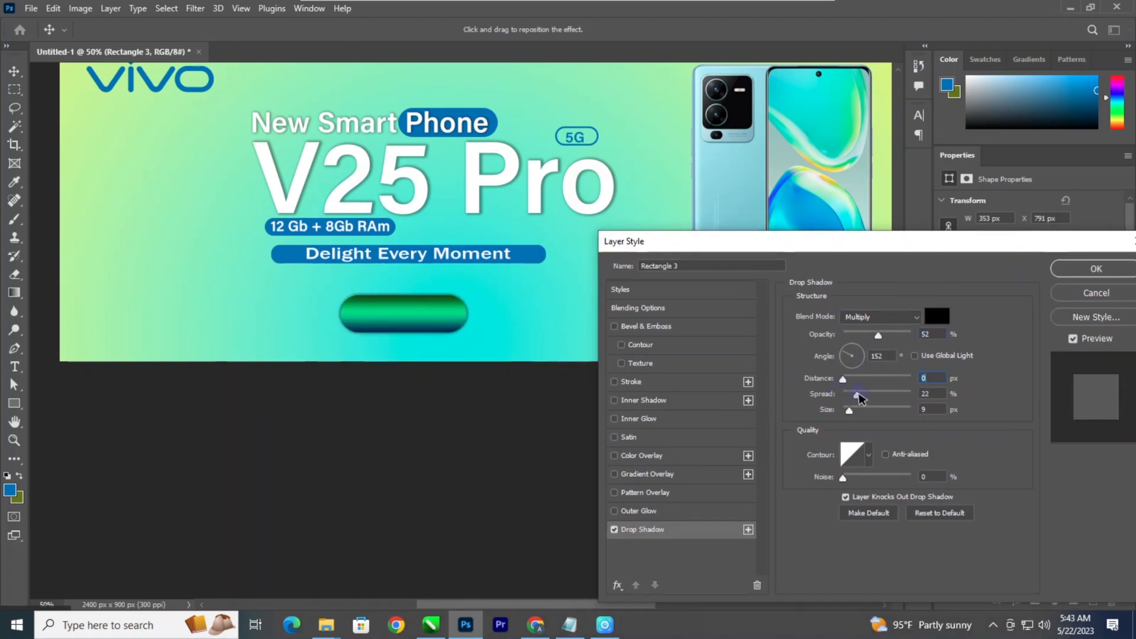
pyautogui.moveTo(854, 412); pyautogui.dragTo(846, 414)
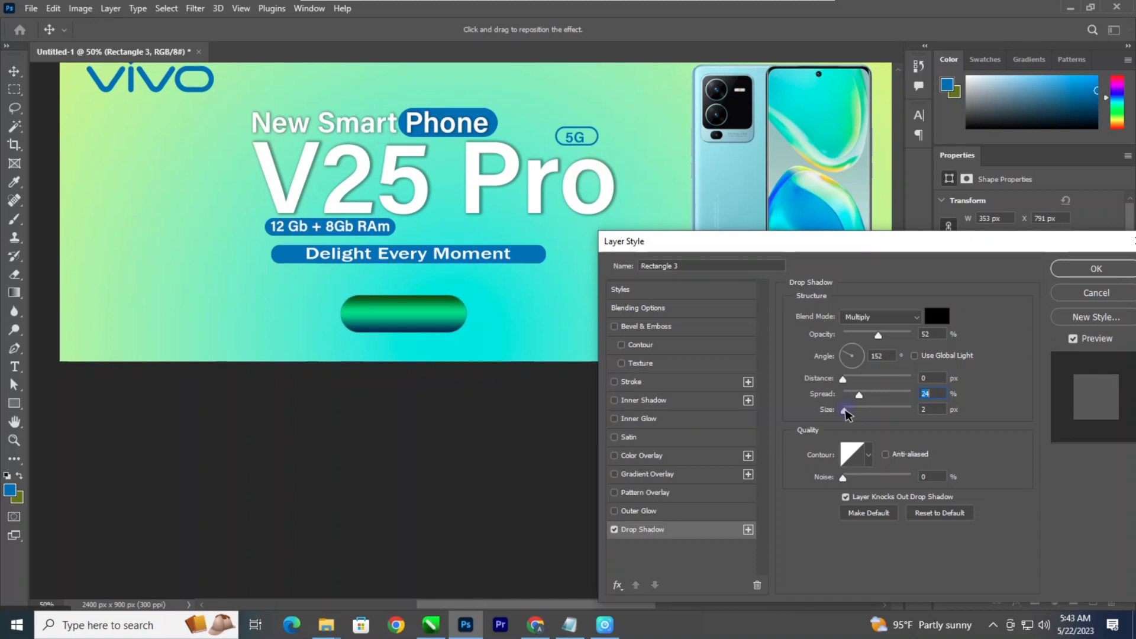
pyautogui.click(1069, 272)
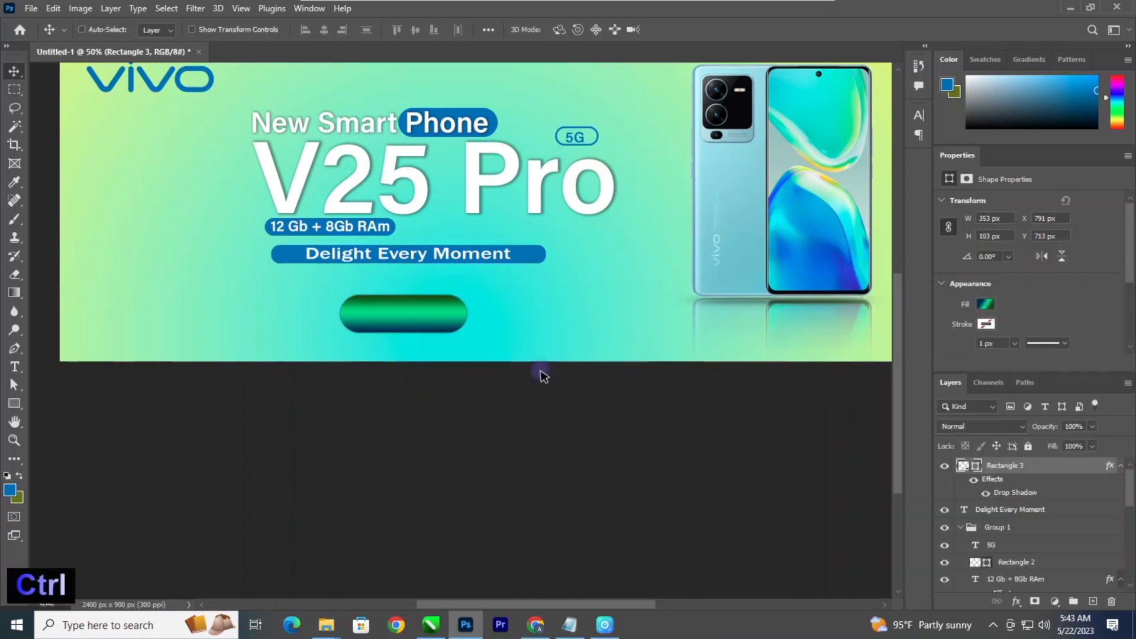
# Step: Widen the gradient button to 409 px and align its left end with the tagline bar above it
pyautogui.hotkey('ctrl', '-')
pyautogui.hotkey('ctrl', '-')
pyautogui.hotkey('ctrl', '-')
pyautogui.hotkey('ctrl', '+')
pyautogui.hotkey('ctrl', '+')
pyautogui.hotkey('ctrl', '+')
pyautogui.hotkey('ctrl', 't')
pyautogui.moveTo(469, 313); pyautogui.dragTo(383, 318)
pyautogui.press('Return')
# Step: Examine the placement of the widened button within the whole banner
pyautogui.hotkey('ctrl', '-')
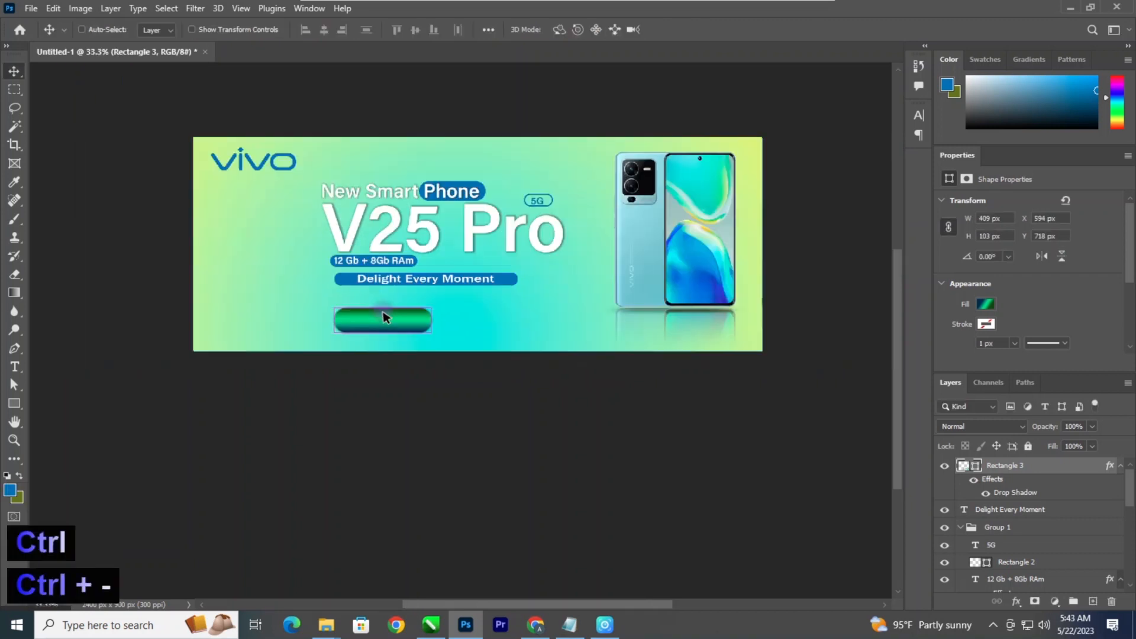
pyautogui.hotkey('ctrl', '-')
pyautogui.hotkey('ctrl', '-')
pyautogui.hotkey('ctrl', '-')
pyautogui.hotkey('ctrl', '+')
pyautogui.hotkey('ctrl', '+')
pyautogui.hotkey('ctrl', '+')
pyautogui.press('space')
# Step: Add the text "Order NOw" in white 9 pt Franklin Gothic Medium on the empty area below the banner
pyautogui.hotkey('ctrl', '+')
pyautogui.hotkey('ctrl', '+')
pyautogui.hotkey('ctrl', '+')
pyautogui.press('space')
pyautogui.press('space')
pyautogui.press('space')
pyautogui.press('t')
pyautogui.click(339, 421)
pyautogui.write('Order Now')
pyautogui.hotkey('ctrl', 'a')
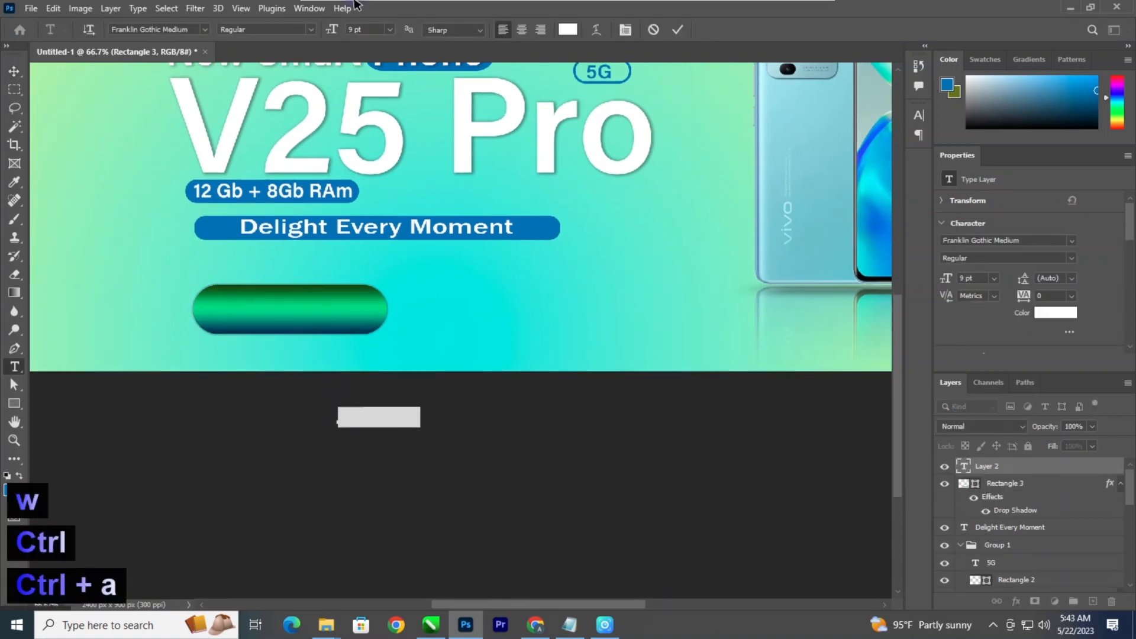
pyautogui.click(16, 73)
# Step: Move the Order NOw text onto the gradient button
pyautogui.hotkey('ctrl', 't')
pyautogui.moveTo(388, 406); pyautogui.dragTo(318, 309)
pyautogui.press('t')
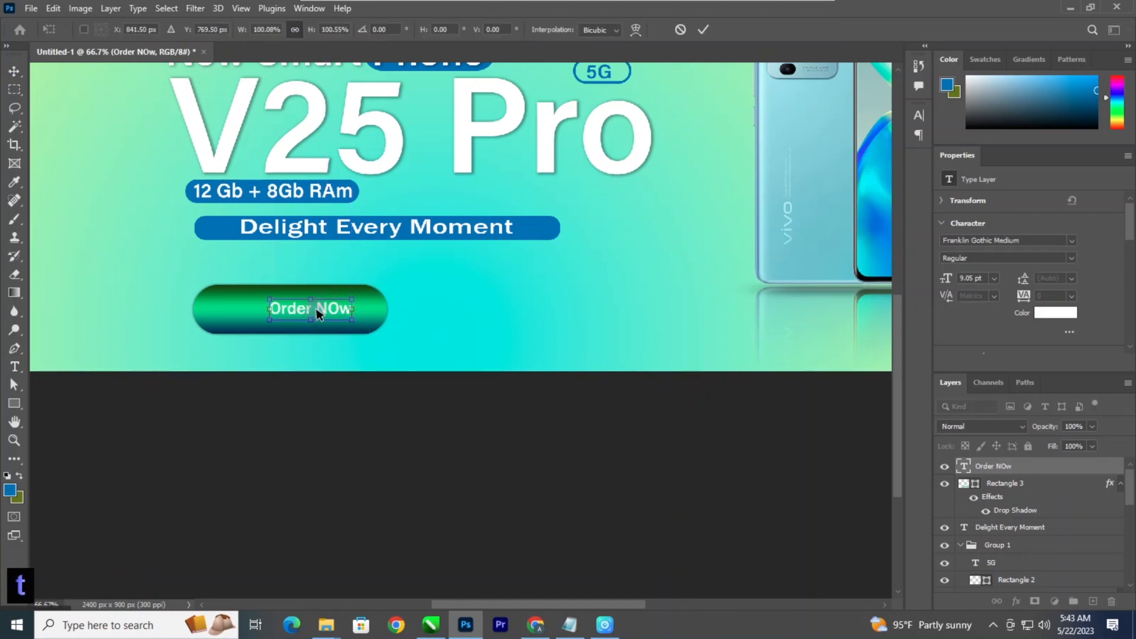
pyautogui.press('Return')
# Step: Enlarge the Order NOw text to 12.07 pt
pyautogui.press('t')
pyautogui.click(302, 308)
pyautogui.hotkey('ctrl', 'a')
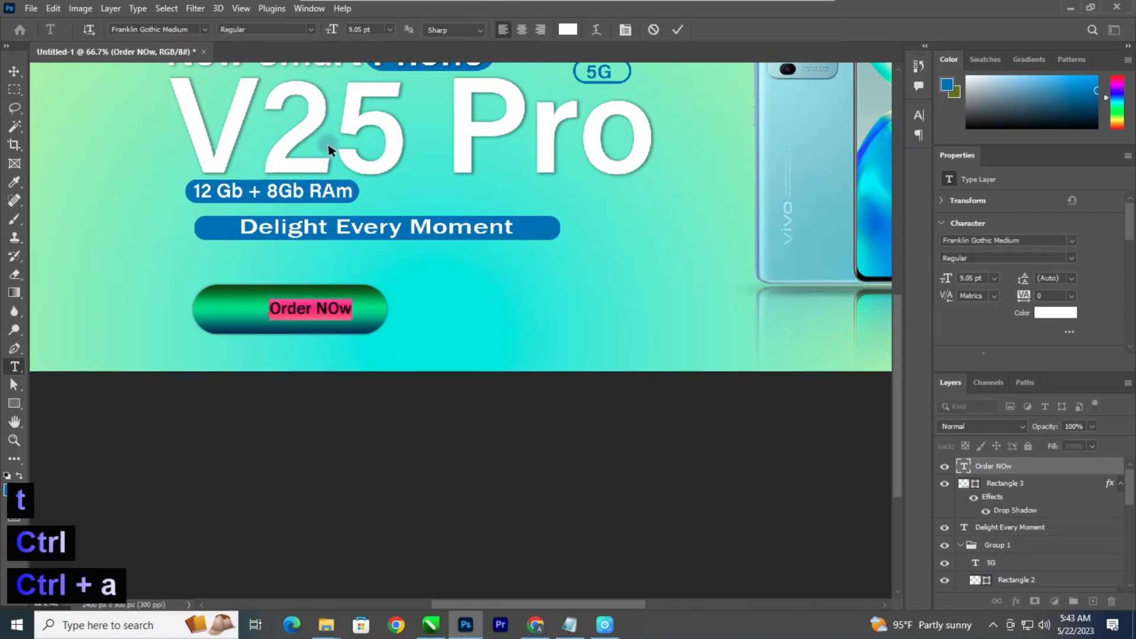
pyautogui.hotkey('ctrl', 'shift', '.')
pyautogui.hotkey('ctrl', 'shift', '.')
pyautogui.hotkey('ctrl', 'shift', '.')
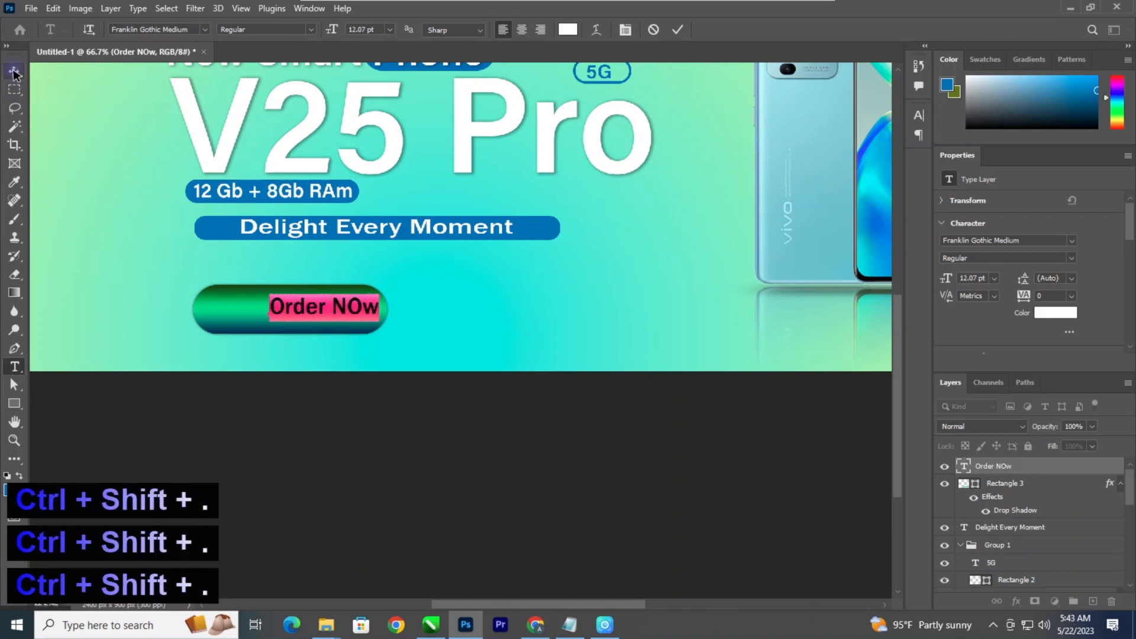
pyautogui.click(16, 73)
# Step: Center the Order NOw text on the button and scale it up to about 16 pt
pyautogui.moveTo(341, 312); pyautogui.dragTo(369, 295)
pyautogui.hotkey('ctrl', 't')
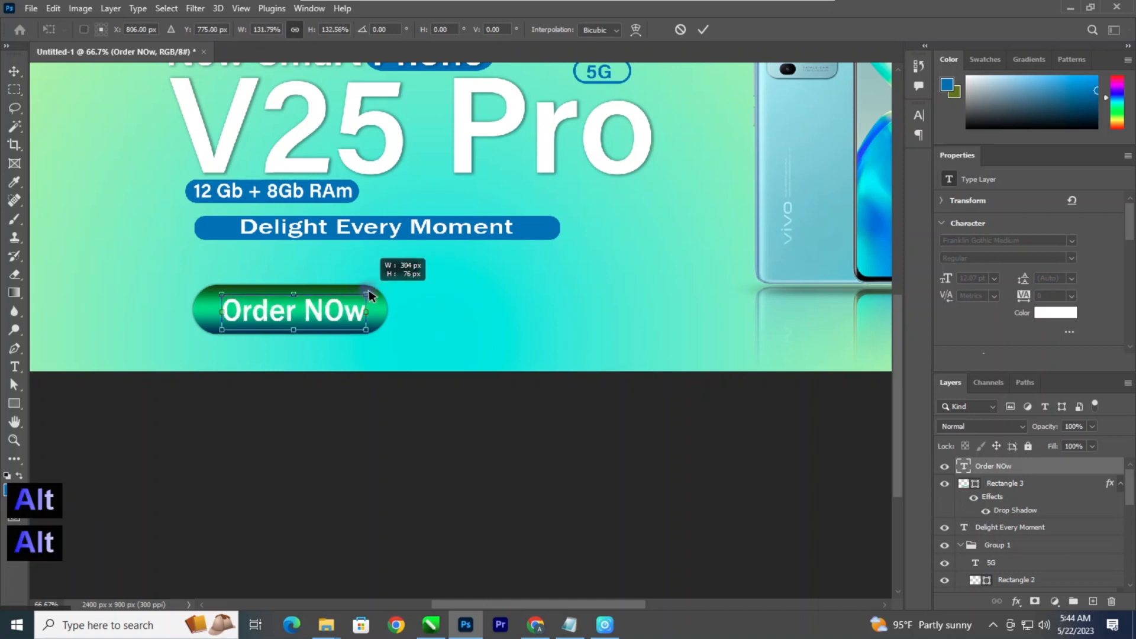
pyautogui.press('Return')
# Step: Deselect the text and examine the whole banner with its Order NOw button, then the phone area
pyautogui.hotkey('ctrl', '-')
pyautogui.hotkey('ctrl', '-')
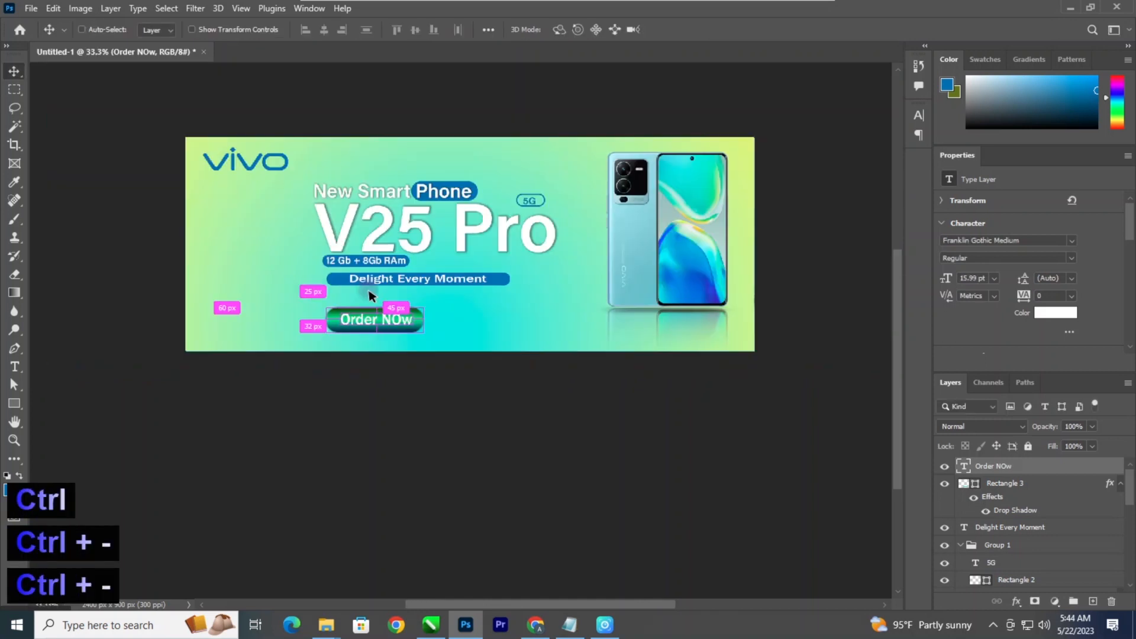
pyautogui.hotkey('ctrl', '-')
pyautogui.hotkey('ctrl', '-')
pyautogui.hotkey('ctrl', '-')
pyautogui.click(428, 433)
pyautogui.hotkey('ctrl', '+')
pyautogui.hotkey('ctrl', '+')
pyautogui.hotkey('ctrl', '+')
pyautogui.moveTo(427, 430); pyautogui.dragTo(355, 451)
pyautogui.hotkey('ctrl', '+')
pyautogui.hotkey('ctrl', '-')
pyautogui.hotkey('ctrl', '-')
pyautogui.hotkey('ctrl', '+')
pyautogui.hotkey('ctrl', '+')
pyautogui.moveTo(533, 298); pyautogui.dragTo(559, 322)
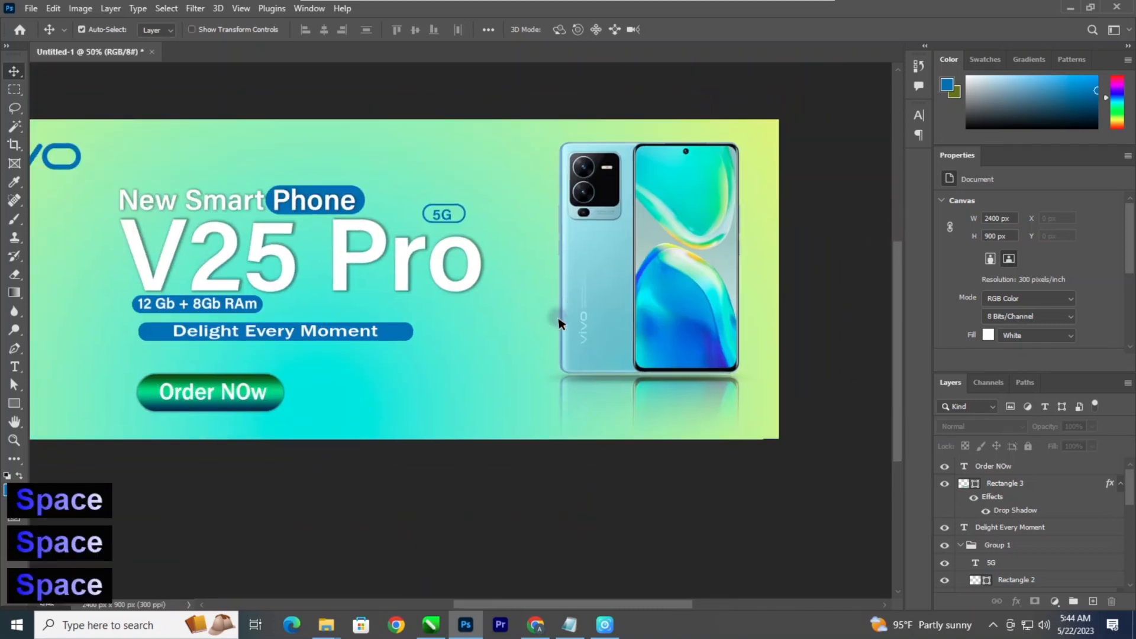
# Step: Draw a blue rectangle about 1187 by 326 px across the headline and phone, and remove its stroke
pyautogui.click(21, 408)
pyautogui.moveTo(346, 255); pyautogui.dragTo(768, 370)
pyautogui.press('v')
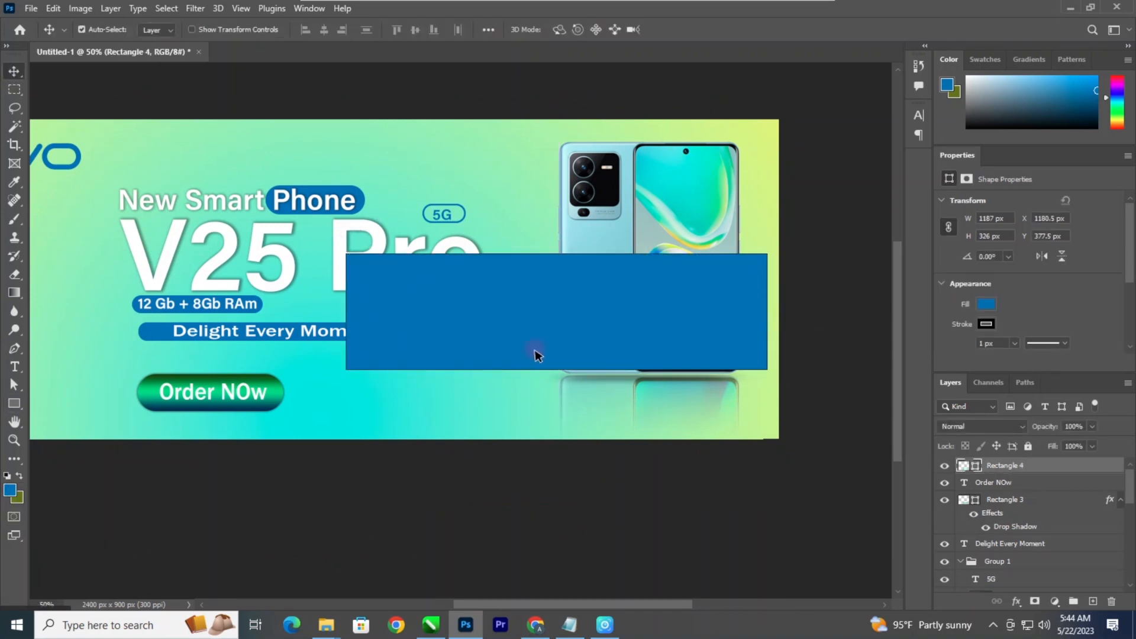
pyautogui.click(985, 325)
pyautogui.click(947, 354)
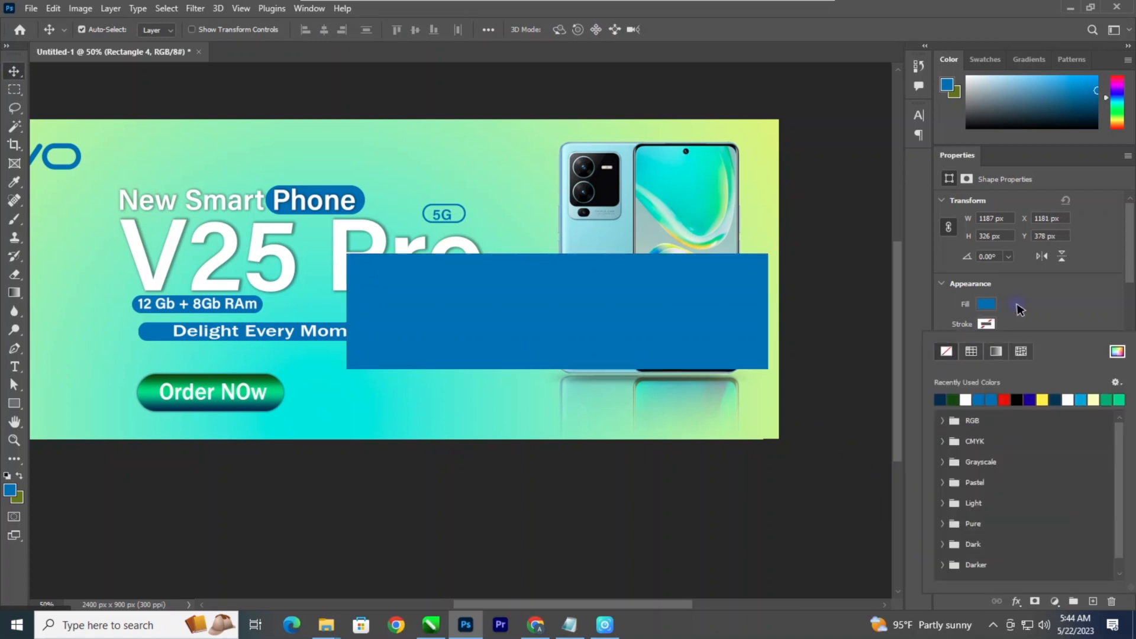
pyautogui.click(1021, 311)
# Step: Add a Gradient Overlay to the new rectangle and set its first color stop to a light green sampled from the phone
pyautogui.click(1017, 601)
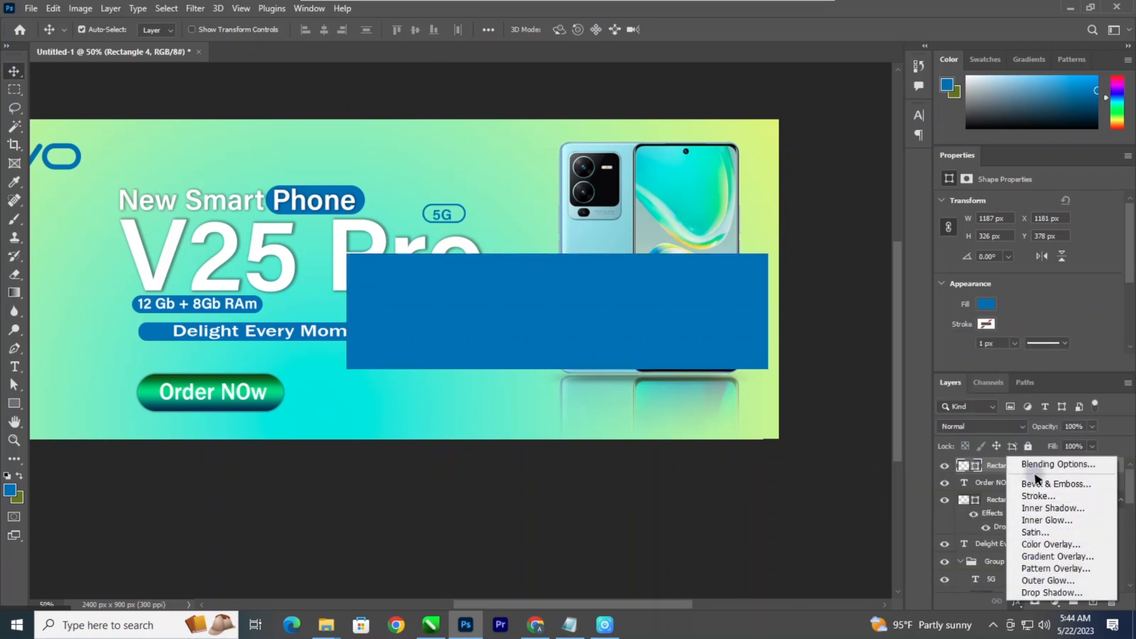
pyautogui.click(1050, 558)
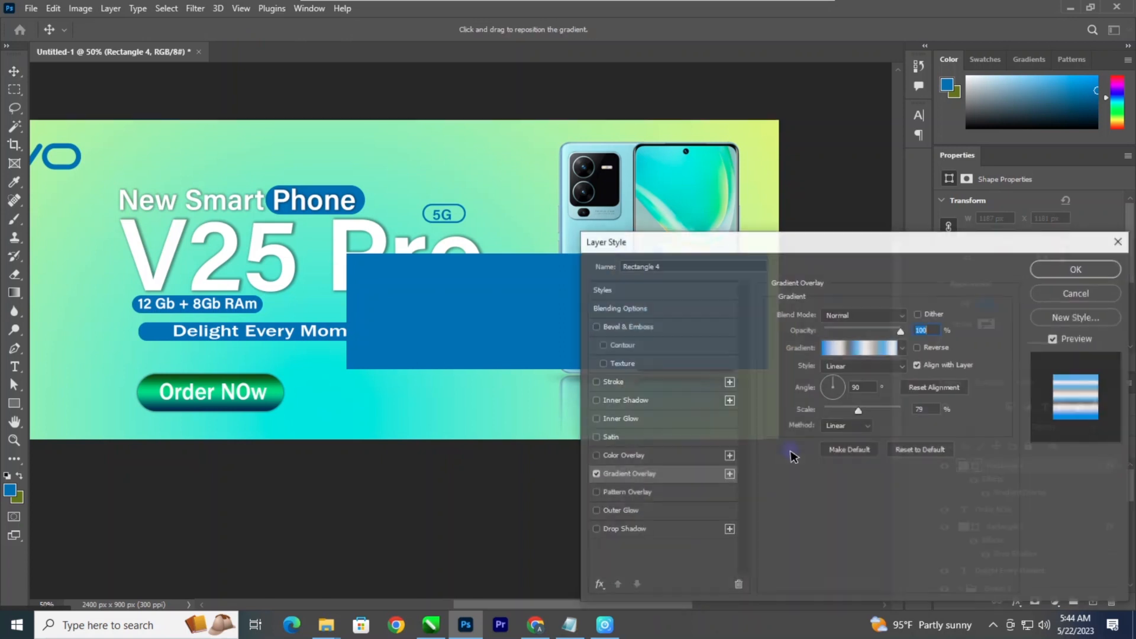
pyautogui.click(873, 349)
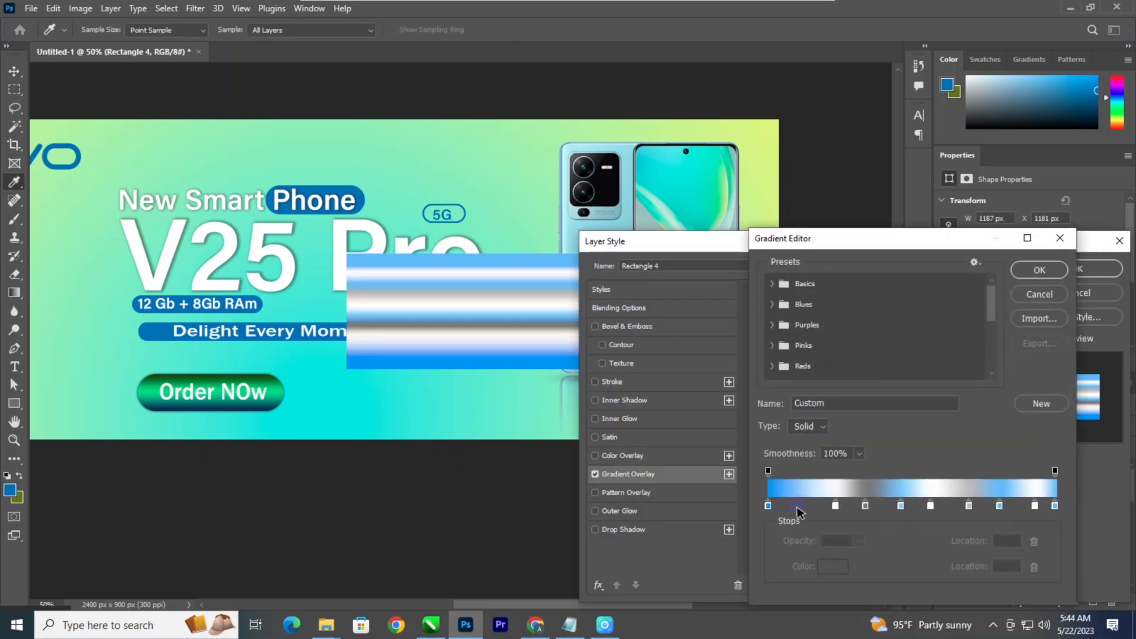
pyautogui.doubleClick(768, 506)
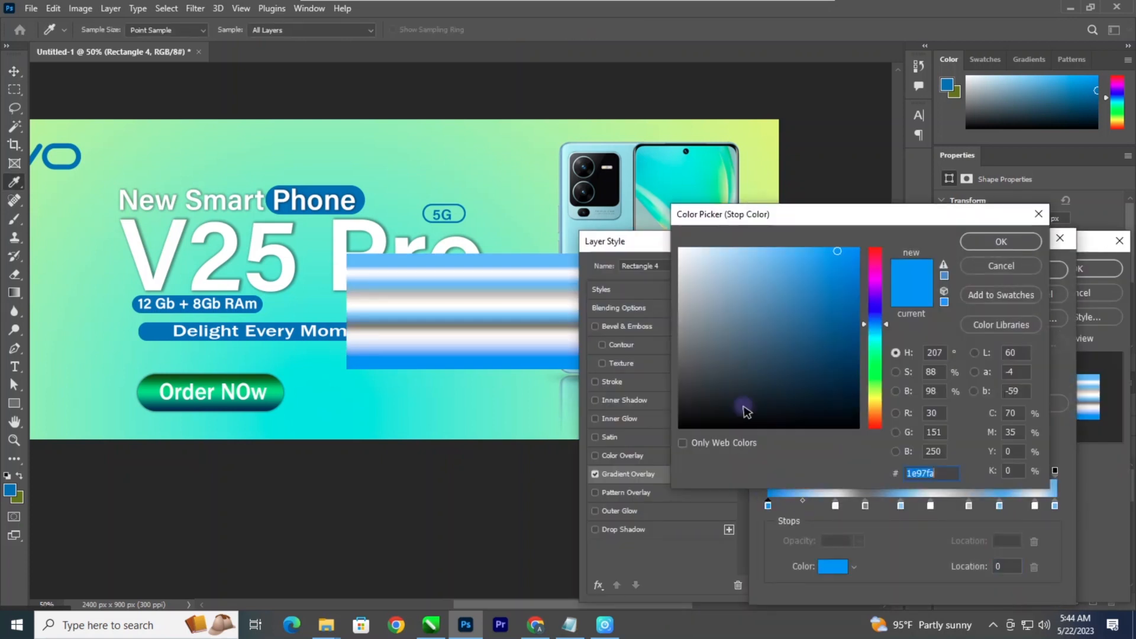
pyautogui.click(748, 161)
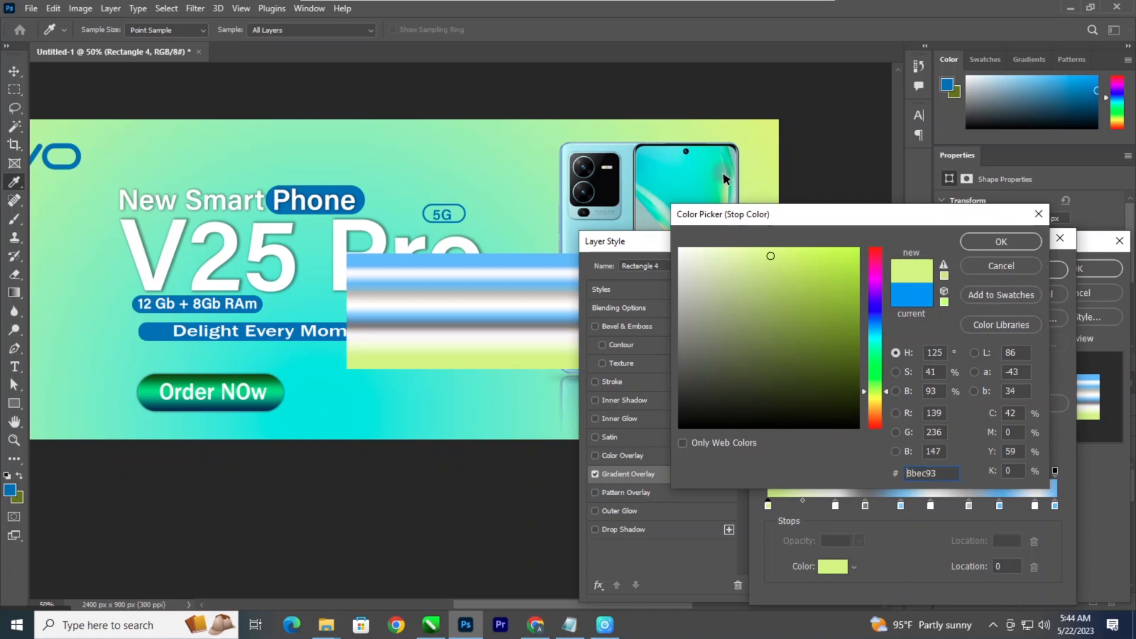
pyautogui.click(968, 244)
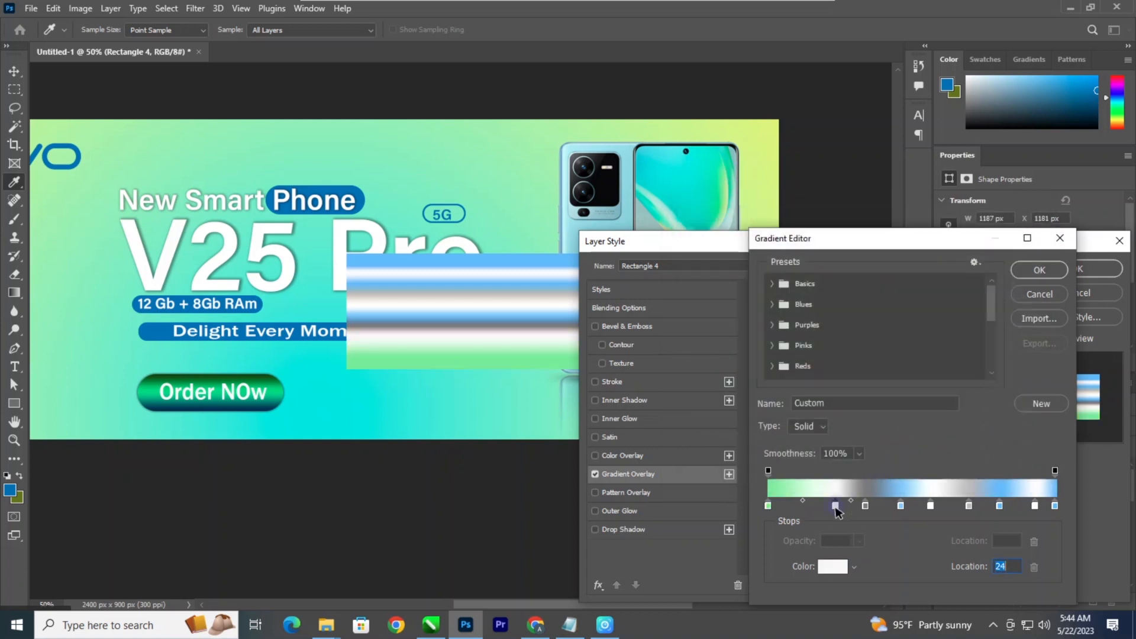
# Step: Change the gradient stop at location 24% to light blue 8fd4db sampled from the phone
pyautogui.doubleClick(835, 506)
pyautogui.click(659, 202)
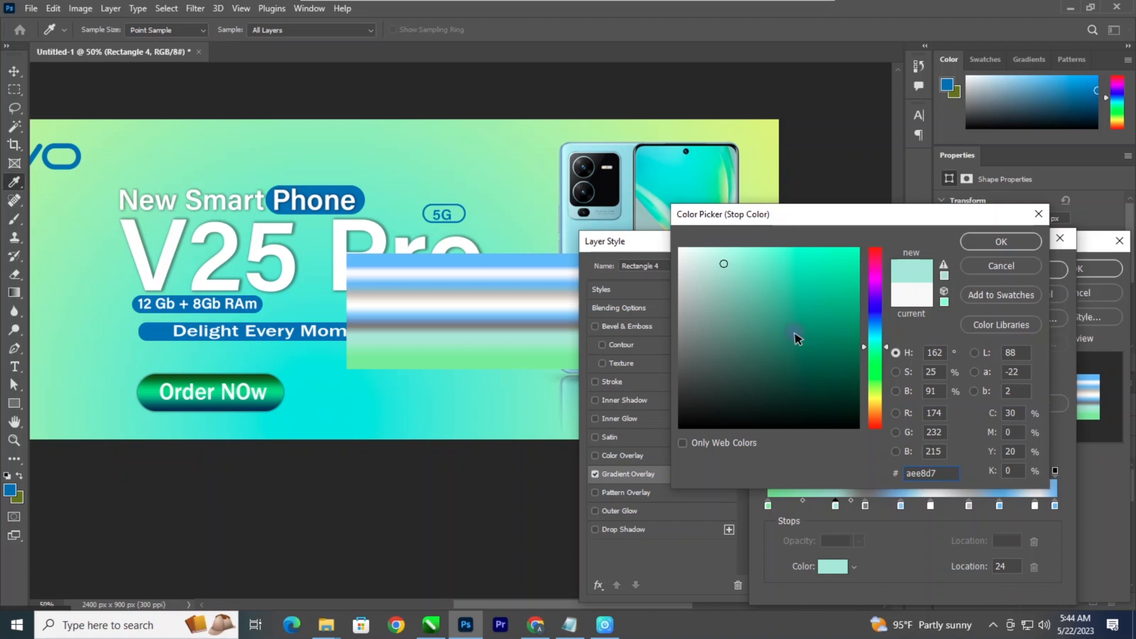
pyautogui.click(973, 246)
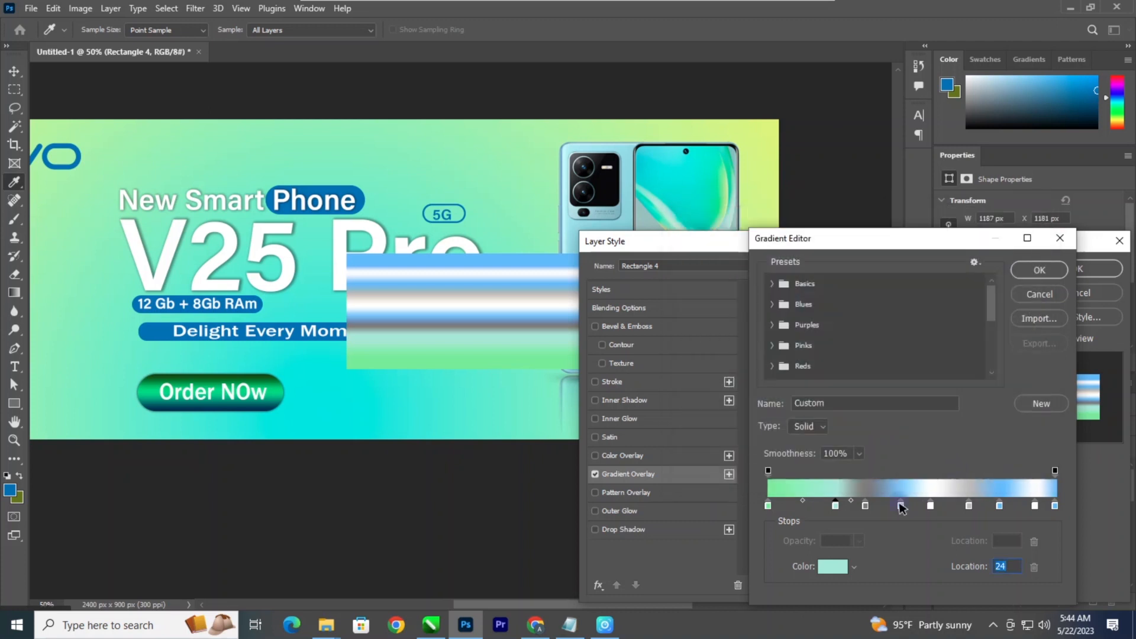
pyautogui.doubleClick(835, 506)
pyautogui.click(626, 228)
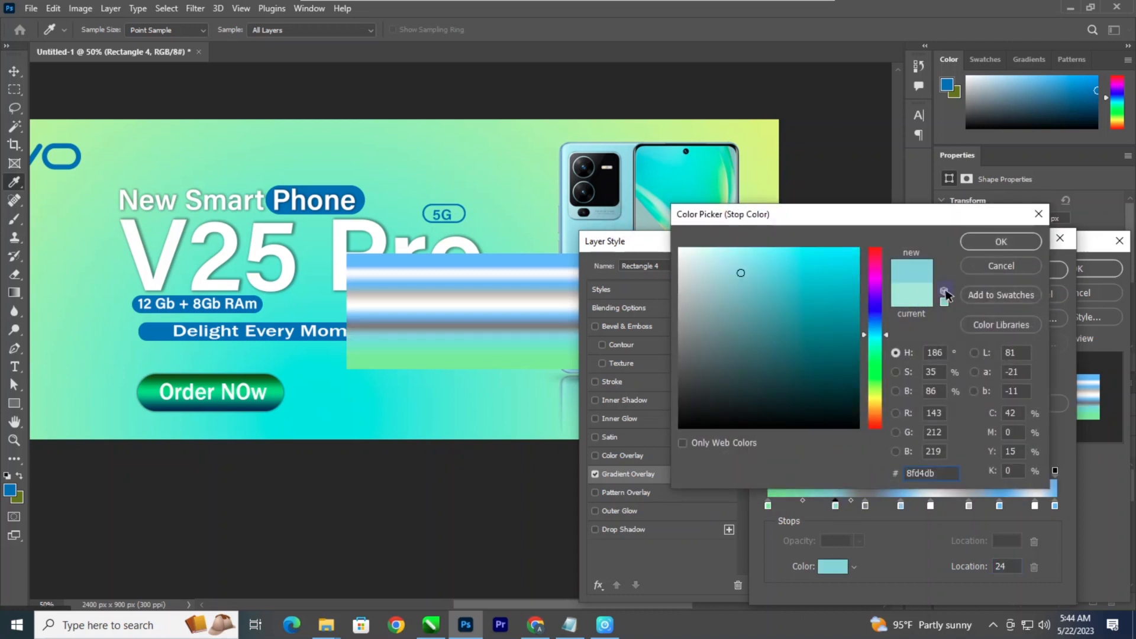
pyautogui.click(974, 244)
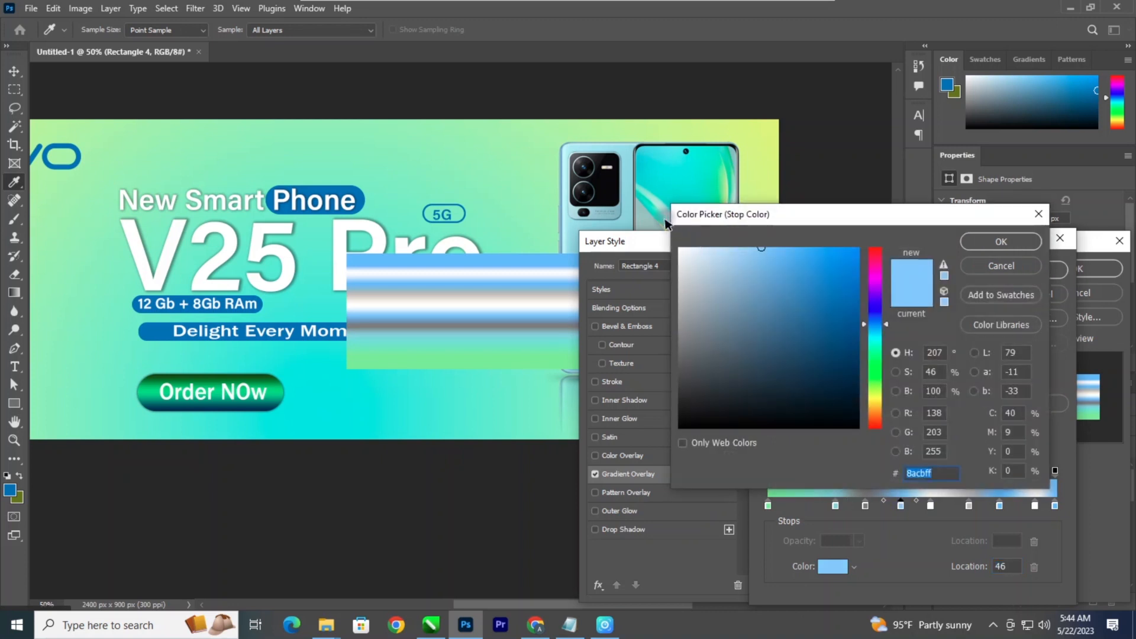
# Step: Set the gradient stop at location 46 to yellow-green dcf372 and the stop at 57 to near-black 070809, both sampled from the banner
pyautogui.click(775, 155)
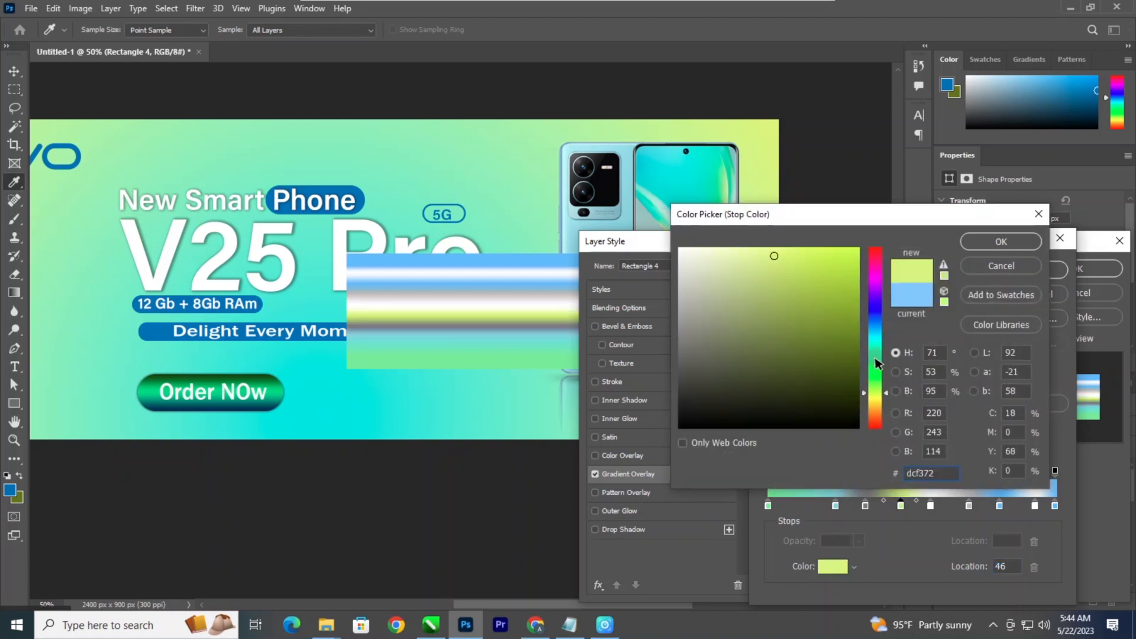
pyautogui.click(980, 241)
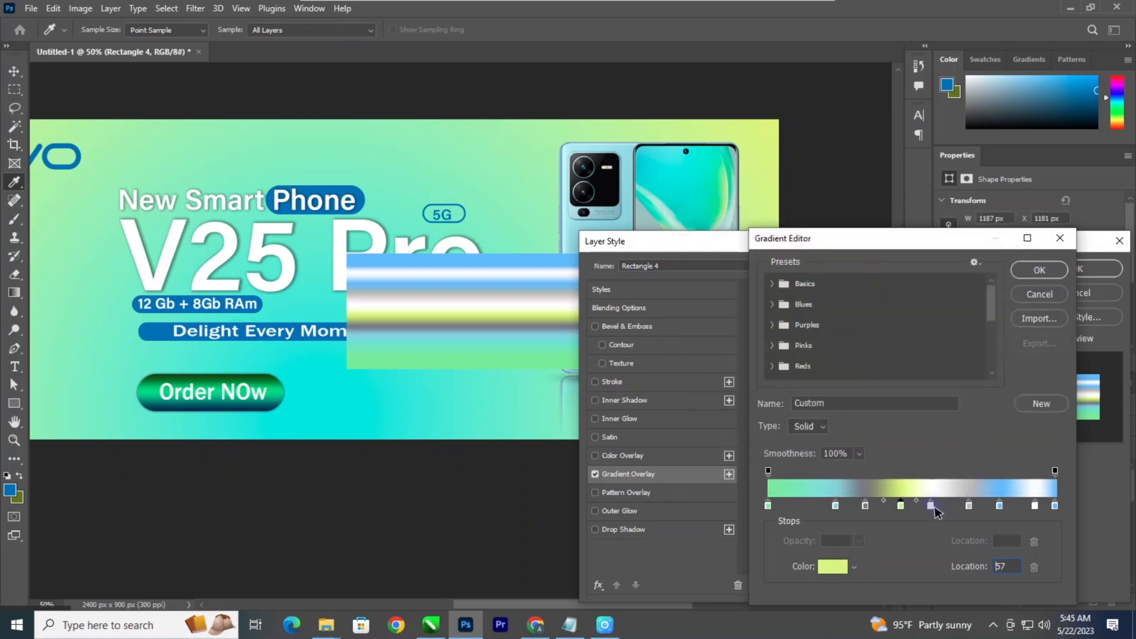
pyautogui.doubleClick(932, 506)
pyautogui.click(602, 202)
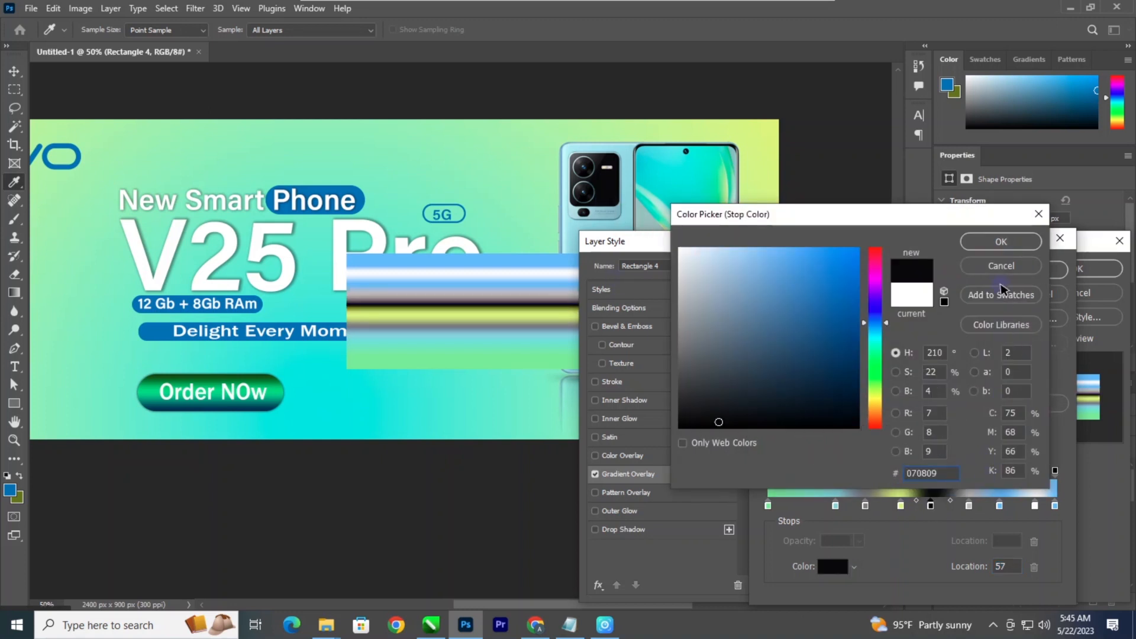
pyautogui.click(1000, 242)
# Step: Sample banner colors for three gradient stops: turquoise at location 81, yellow-green daf374 at 93 and grey-teal 9ec1be at 100
pyautogui.doubleClick(1001, 507)
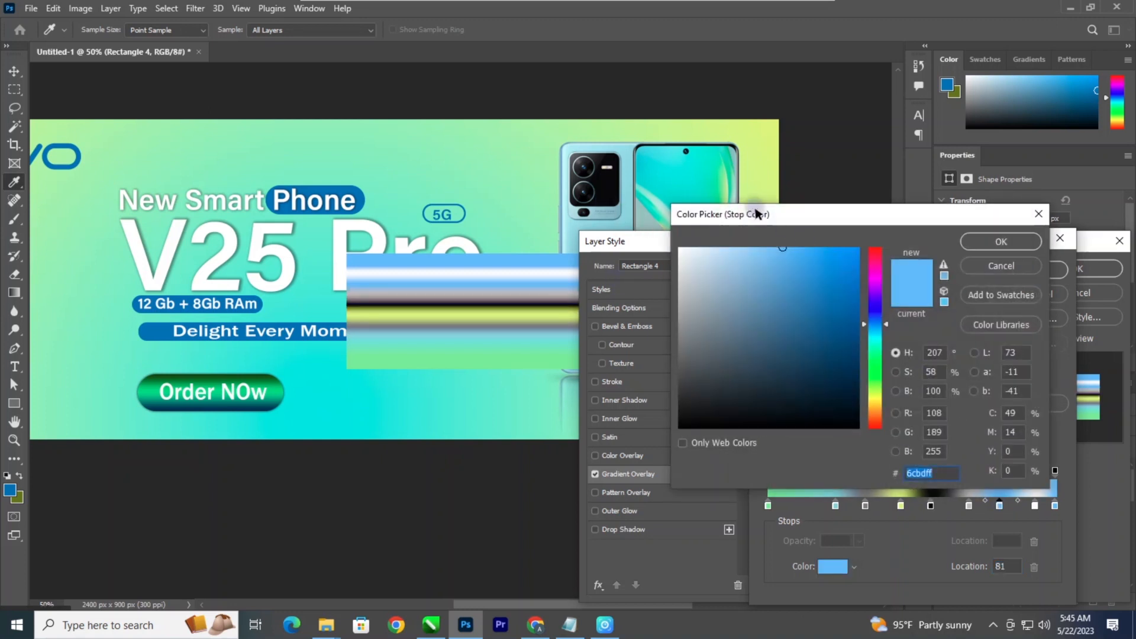
pyautogui.click(707, 180)
pyautogui.click(1000, 242)
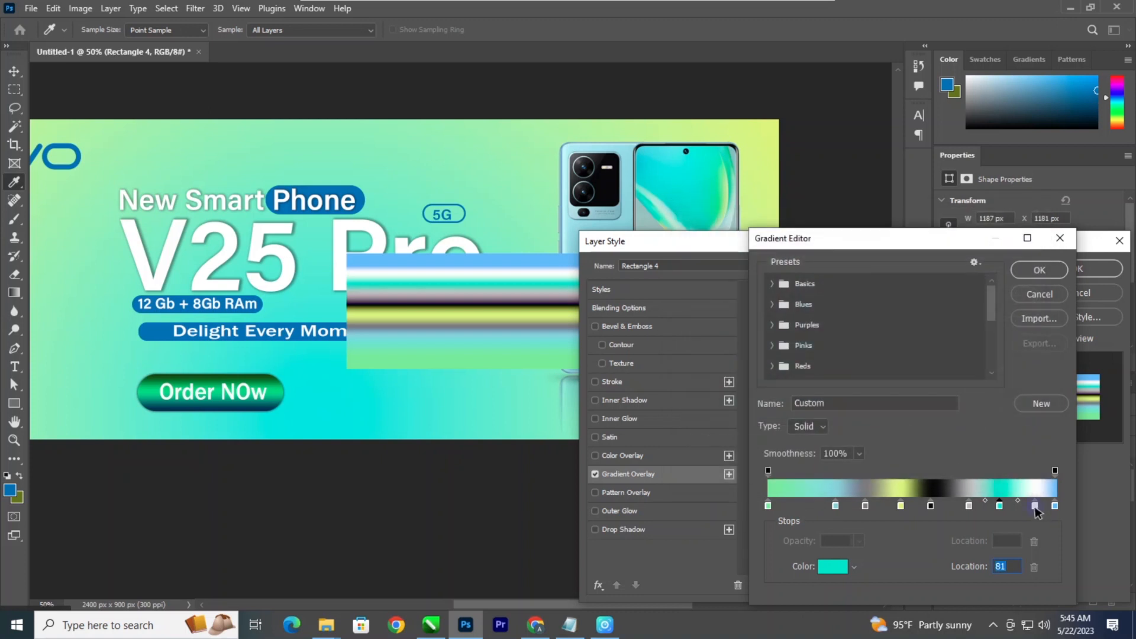
pyautogui.doubleClick(1036, 508)
pyautogui.click(763, 171)
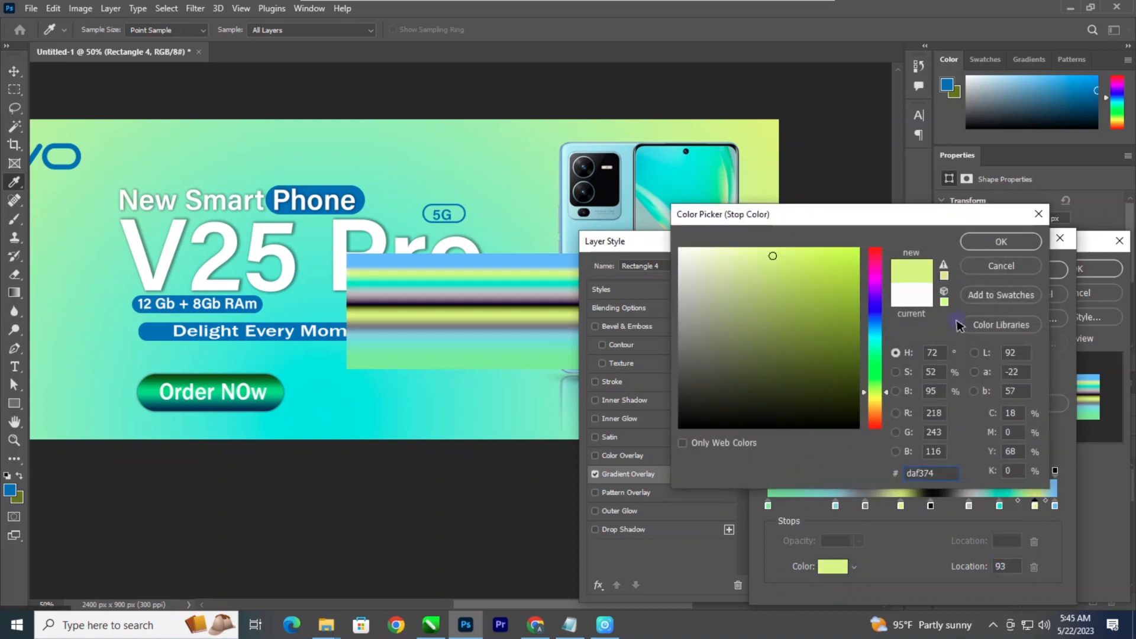
pyautogui.click(992, 245)
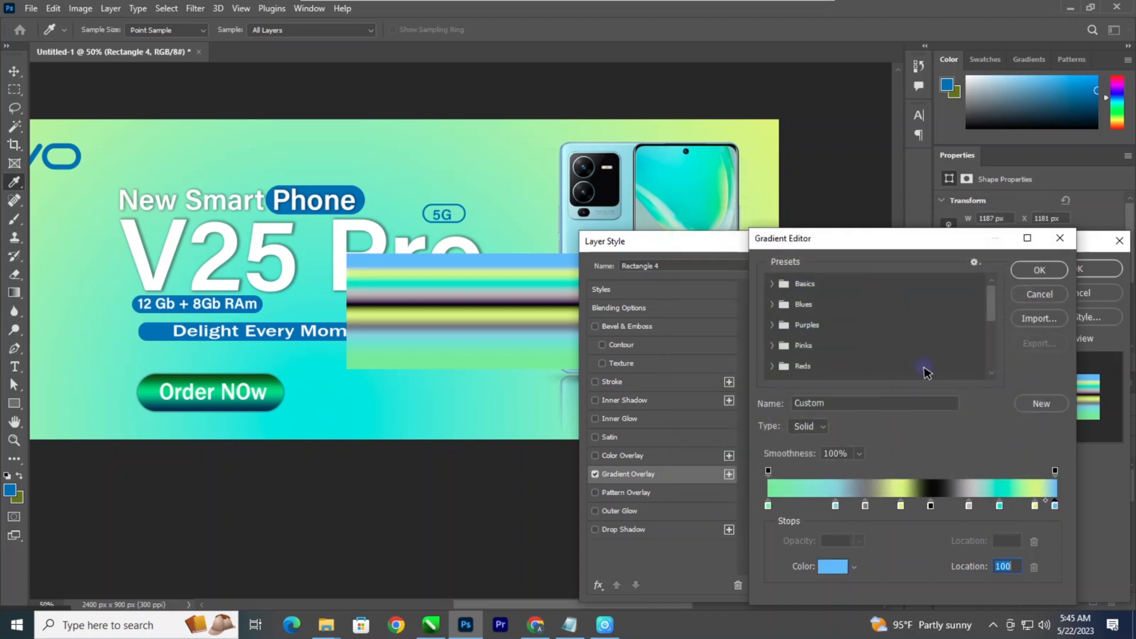
pyautogui.click(639, 226)
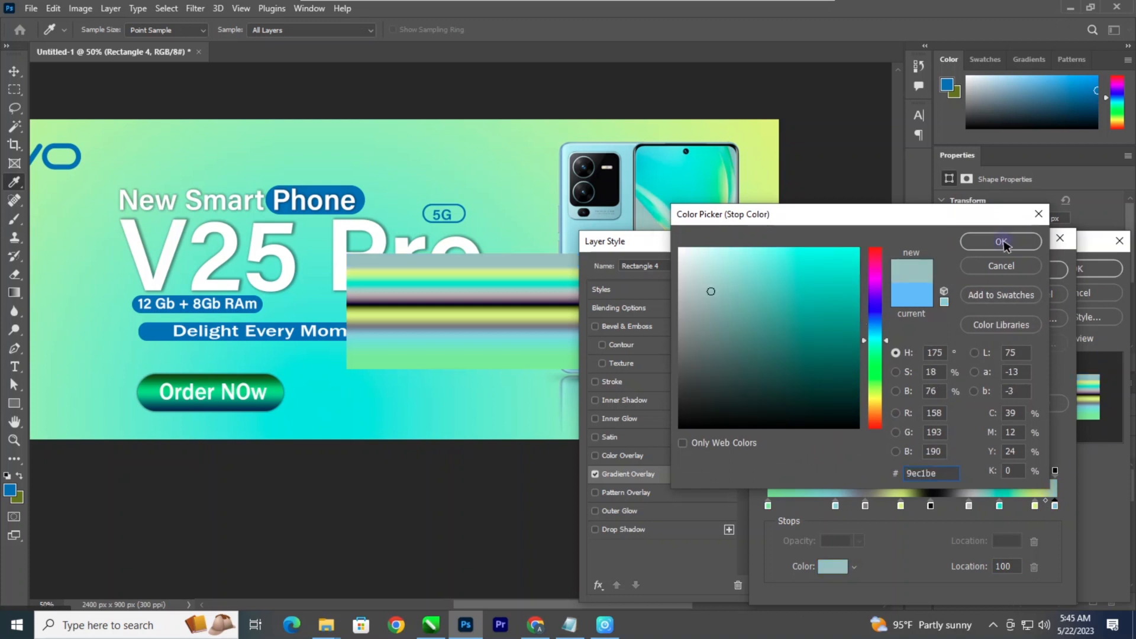
pyautogui.click(1003, 243)
# Step: Change the gradient stop at location 57 to bright blue 1a8cff and apply the Gradient Overlay
pyautogui.doubleClick(931, 506)
pyautogui.moveTo(856, 358); pyautogui.dragTo(841, 234)
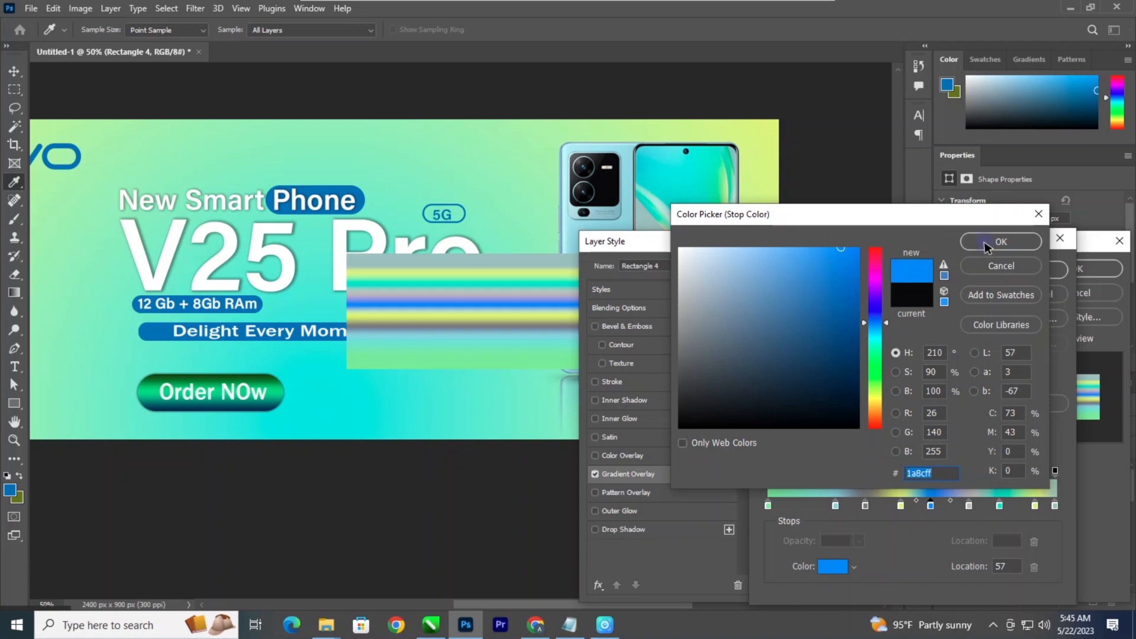
pyautogui.click(986, 244)
pyautogui.click(1033, 271)
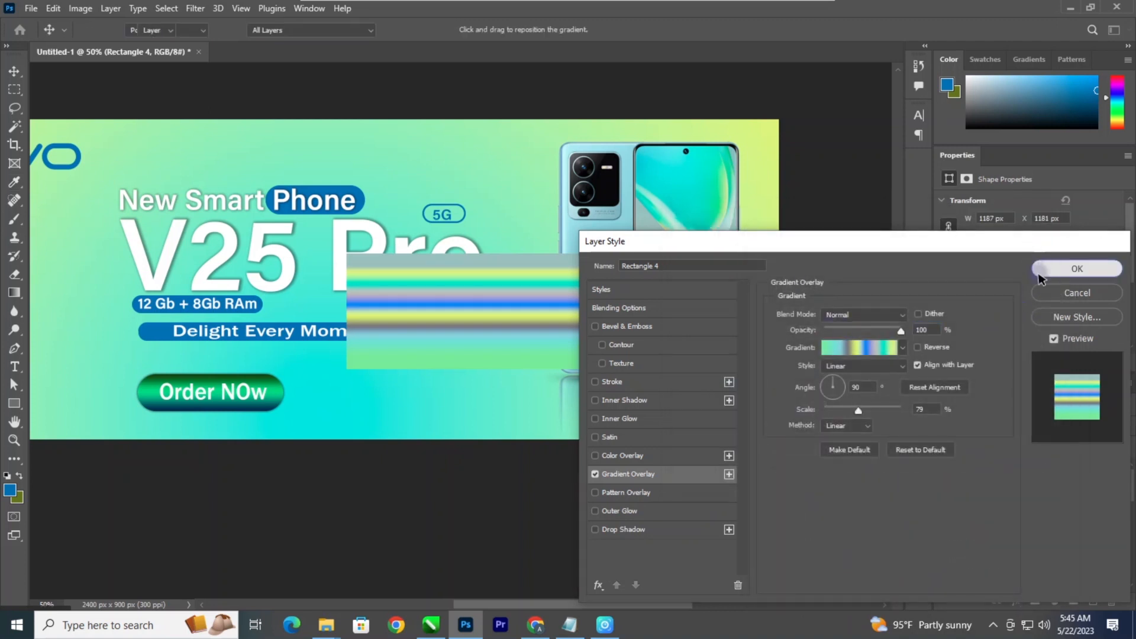
pyautogui.click(1052, 270)
# Step: Convert the gradient rectangle to a smart object and warp its right end up past the banner's upper right corner
pyautogui.rightClick(1004, 482)
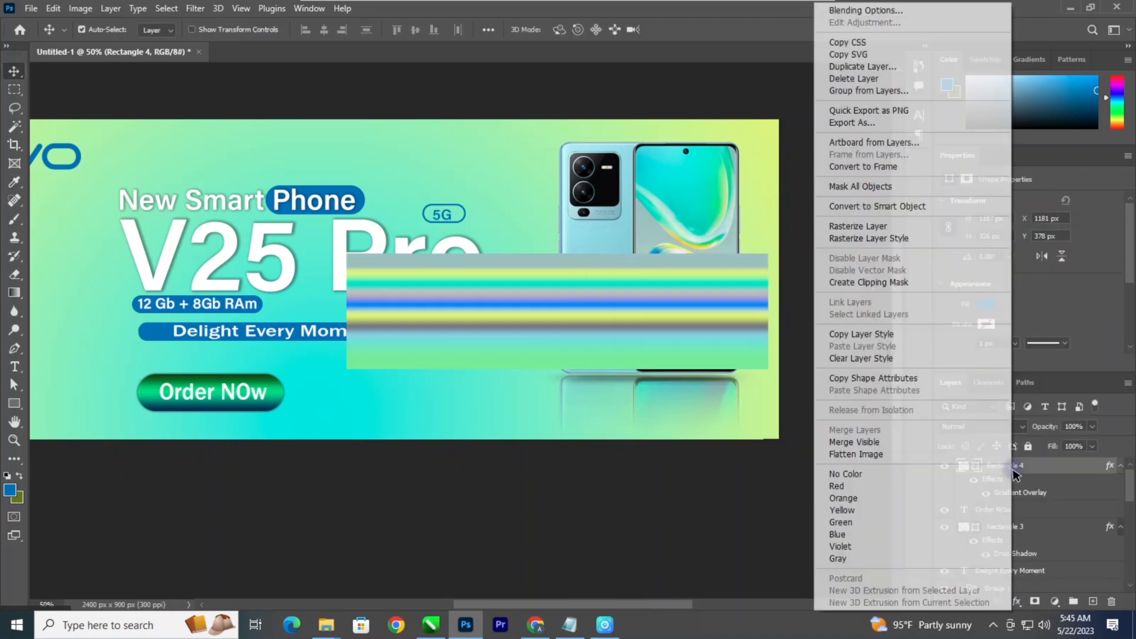
pyautogui.click(869, 211)
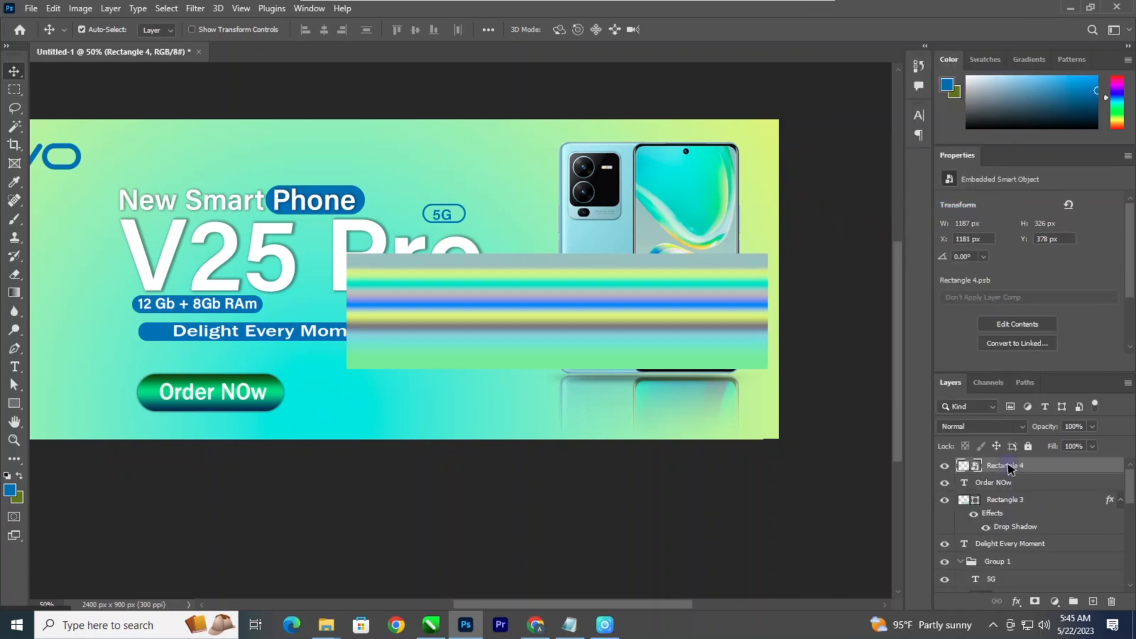
pyautogui.hotkey('ctrl', 't')
pyautogui.rightClick(557, 309)
pyautogui.click(613, 467)
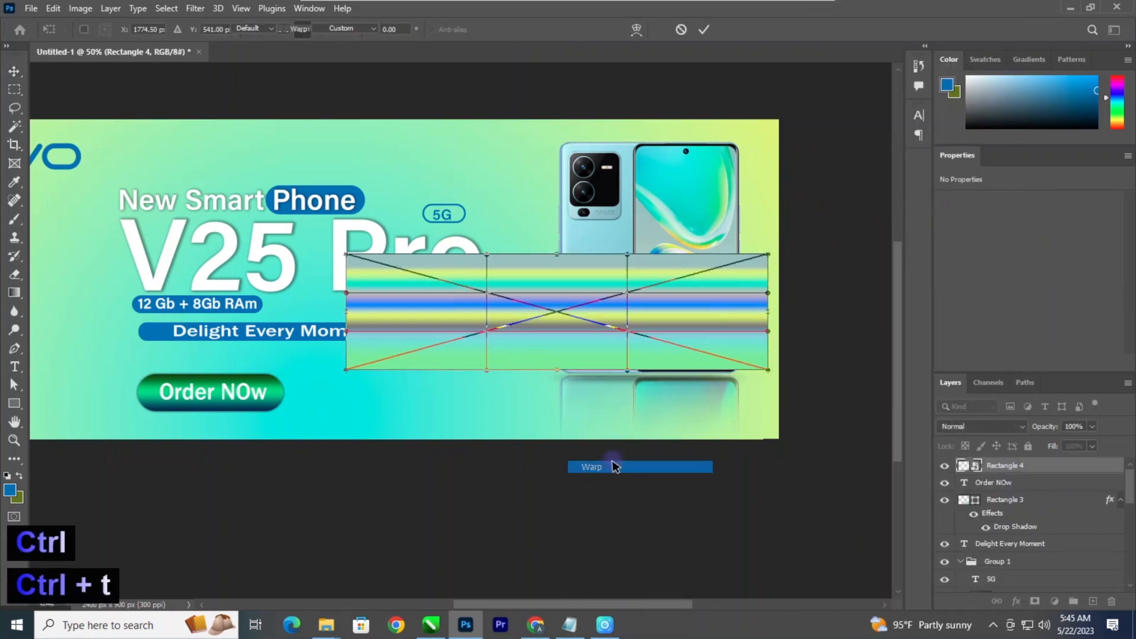
pyautogui.moveTo(768, 254); pyautogui.dragTo(785, 102)
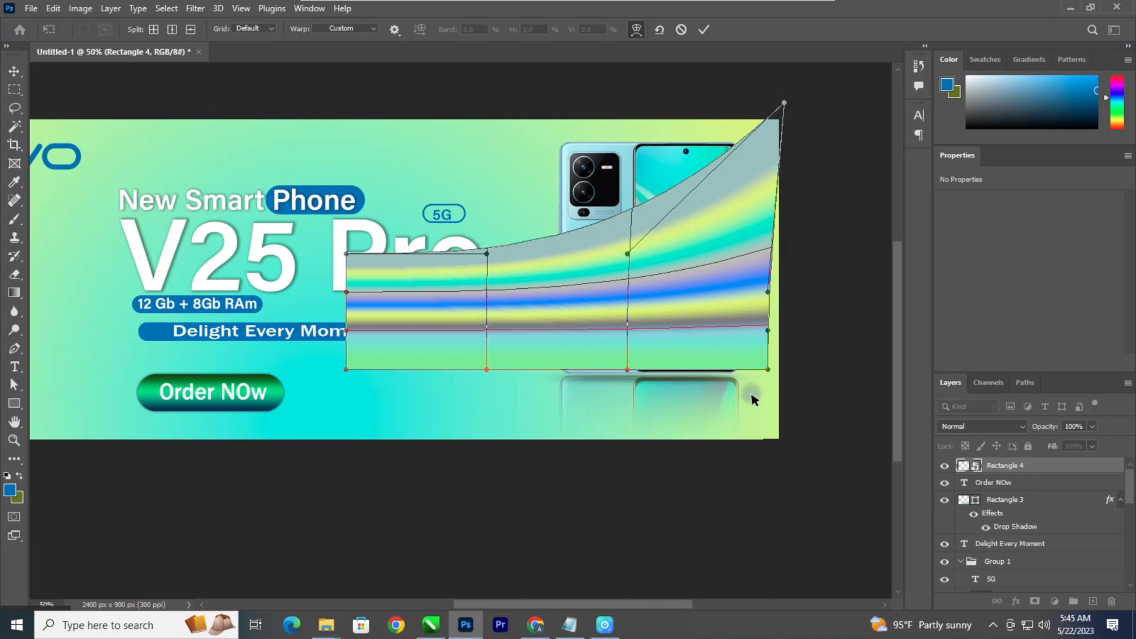
pyautogui.moveTo(773, 374); pyautogui.dragTo(845, 170)
# Step: Warp the rectangle's left end down below the banner's bottom edge and bend its edges into a diagonal ribbon
pyautogui.moveTo(346, 371); pyautogui.dragTo(314, 483)
pyautogui.moveTo(349, 254); pyautogui.dragTo(270, 471)
pyautogui.moveTo(487, 255); pyautogui.dragTo(288, 496)
pyautogui.moveTo(349, 293); pyautogui.dragTo(300, 531)
pyautogui.moveTo(299, 441); pyautogui.dragTo(379, 517)
pyautogui.moveTo(478, 371); pyautogui.dragTo(516, 266)
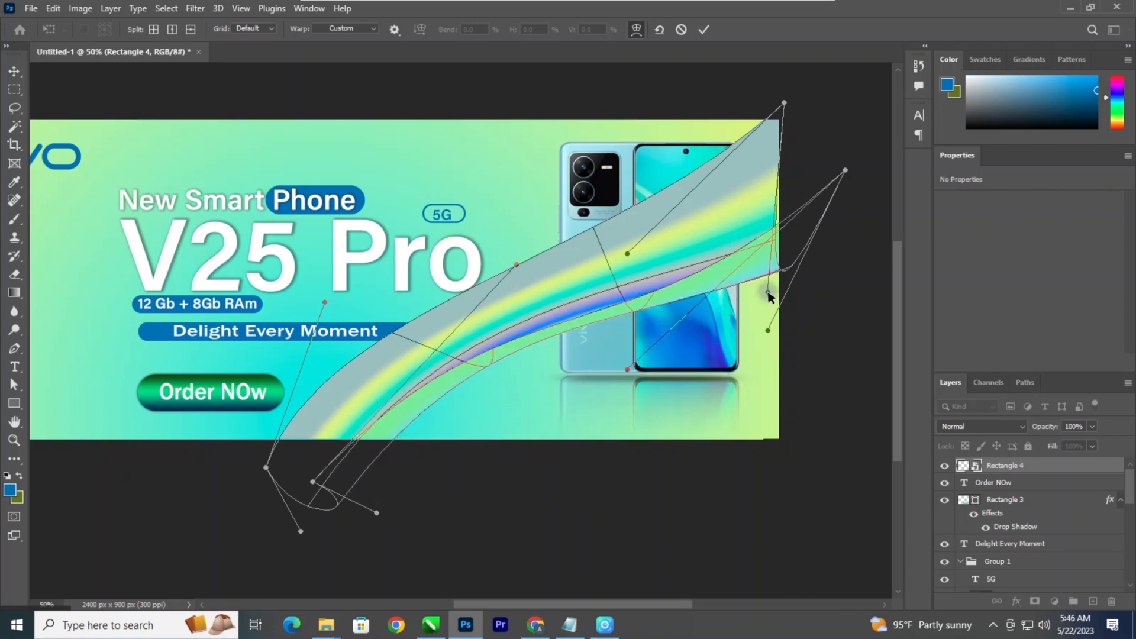
# Step: Reshape the ribbon's right end with its warp handles so the color bands spread wider over the phone
pyautogui.moveTo(768, 292); pyautogui.dragTo(795, 143)
pyautogui.moveTo(768, 331); pyautogui.dragTo(830, 315)
pyautogui.moveTo(786, 103); pyautogui.dragTo(774, 76)
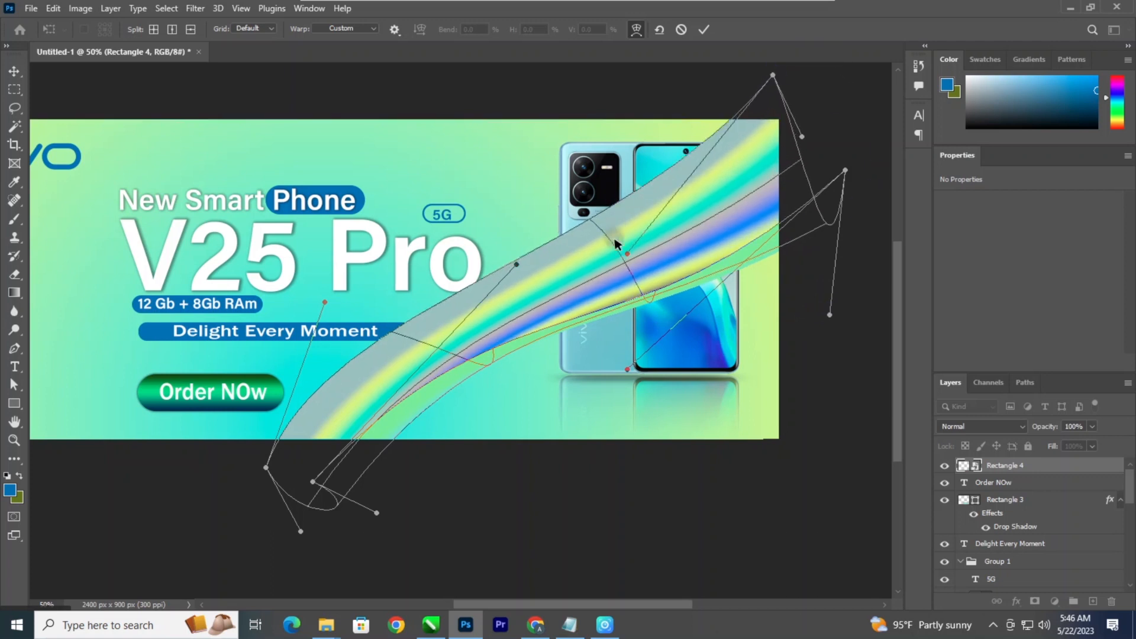
pyautogui.moveTo(633, 258); pyautogui.dragTo(649, 304)
pyautogui.moveTo(628, 372); pyautogui.dragTo(612, 335)
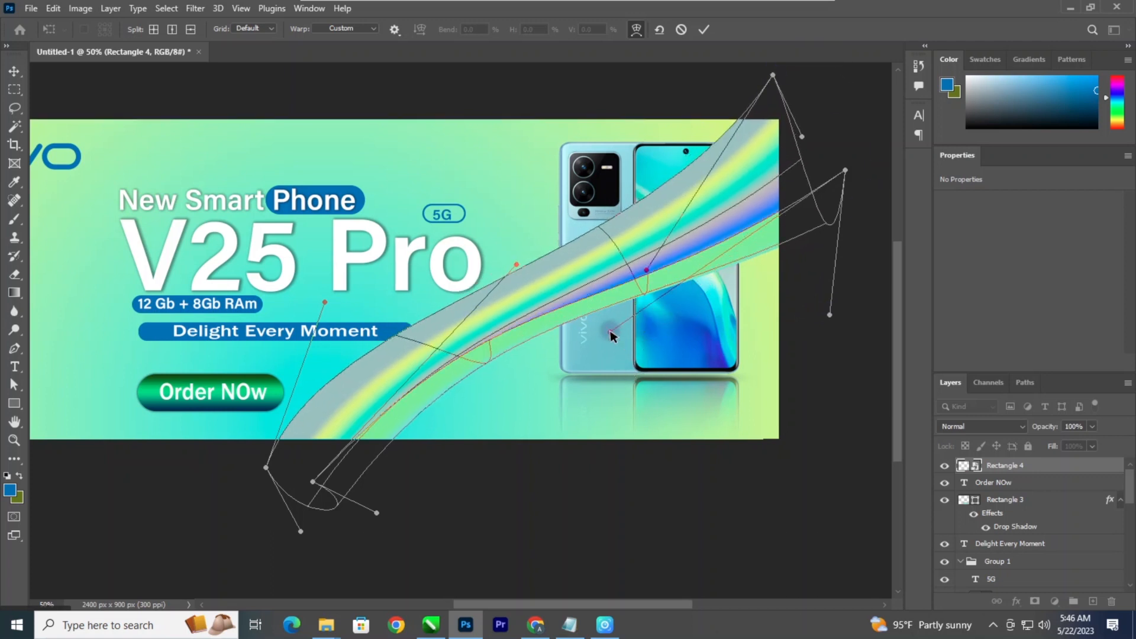
# Step: Bend the ribbon's middle and move its lower end right, below the area between headline and phone, and commit the warp
pyautogui.moveTo(519, 264); pyautogui.dragTo(568, 337)
pyautogui.moveTo(327, 301); pyautogui.dragTo(402, 257)
pyautogui.moveTo(611, 333); pyautogui.dragTo(575, 252)
pyautogui.moveTo(400, 261); pyautogui.dragTo(379, 219)
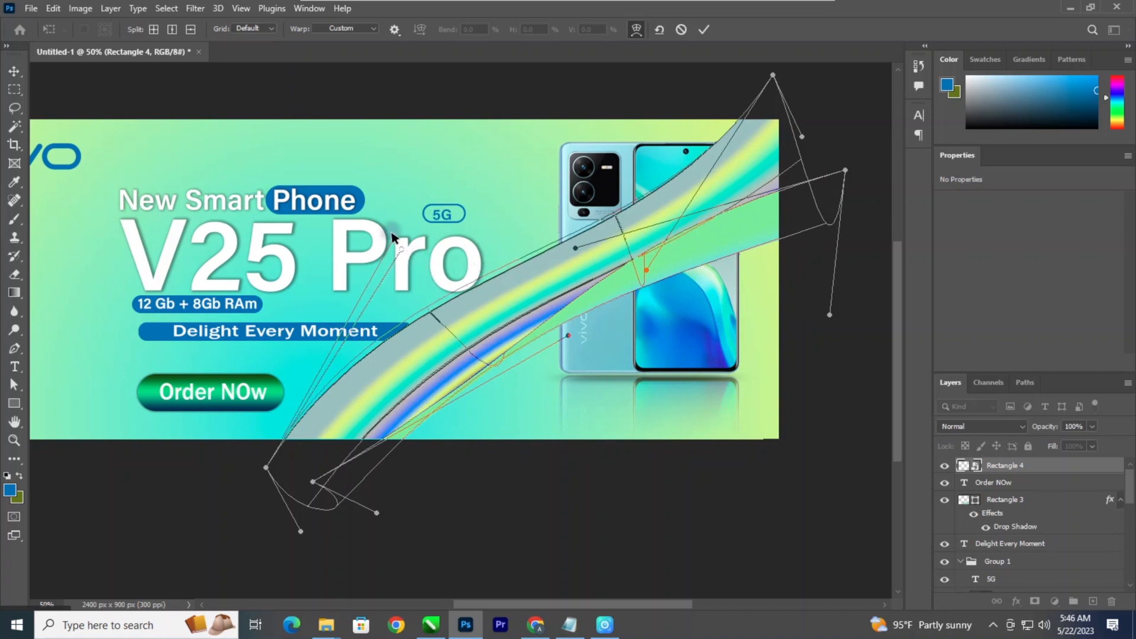
pyautogui.moveTo(313, 482); pyautogui.dragTo(524, 495)
pyautogui.moveTo(268, 468); pyautogui.dragTo(383, 516)
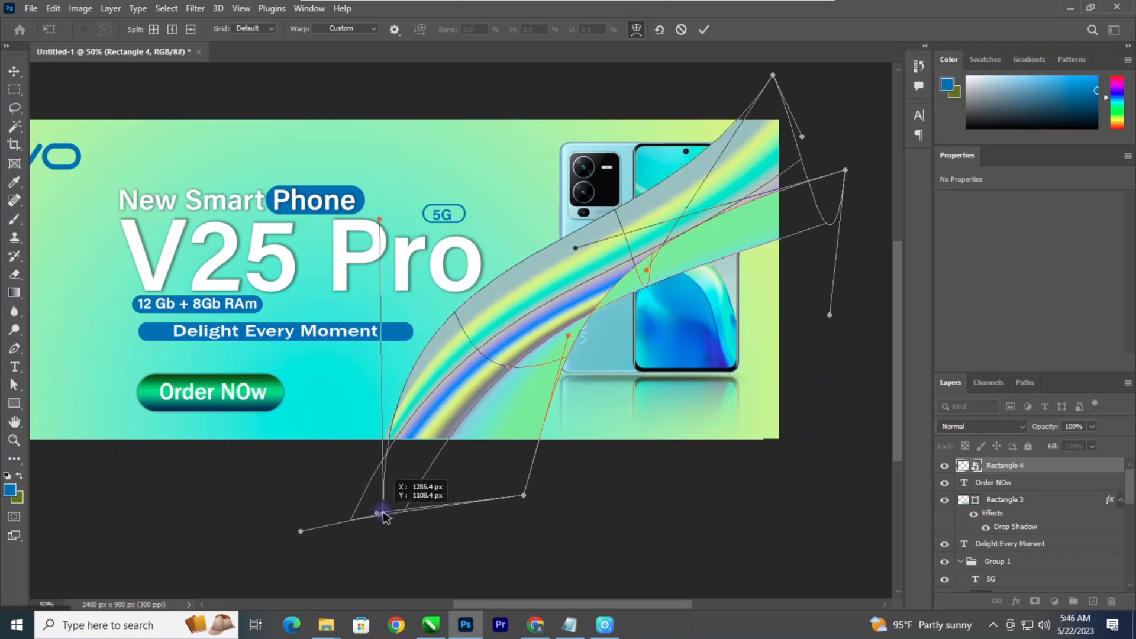
pyautogui.click(15, 72)
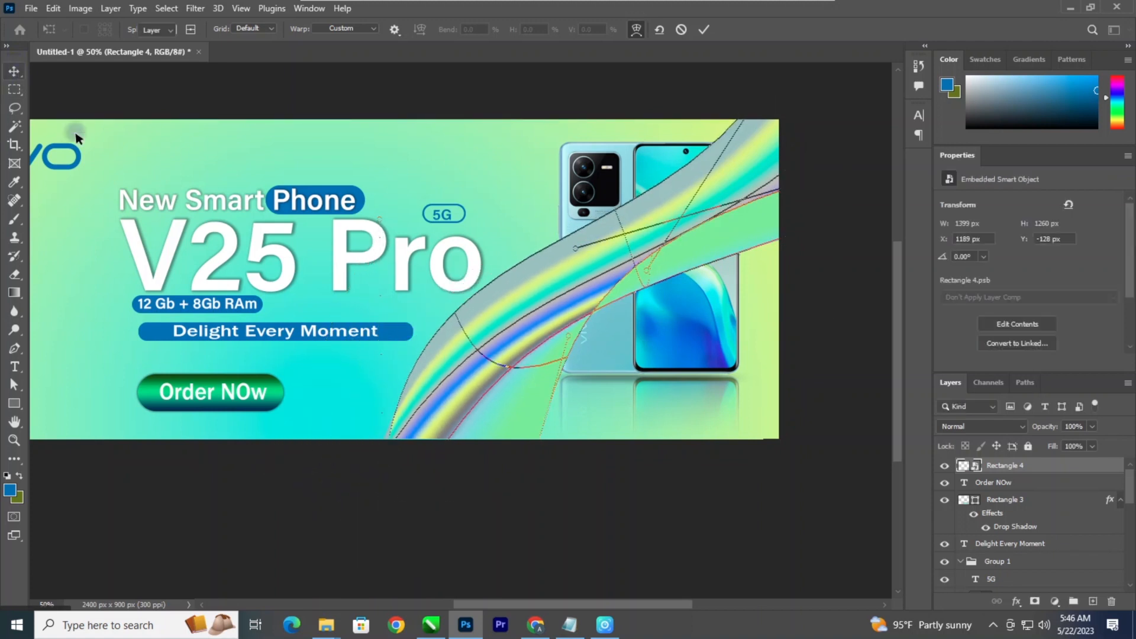
# Step: Send the ribbon layer backward until it lies directly below the V25 Pro text layer, behind the phone and headline
pyautogui.hotkey('ctrl', '-')
pyautogui.hotkey('ctrl', '-')
pyautogui.hotkey('ctrl', '-')
pyautogui.hotkey('ctrl', '+')
pyautogui.hotkey('ctrl', '+')
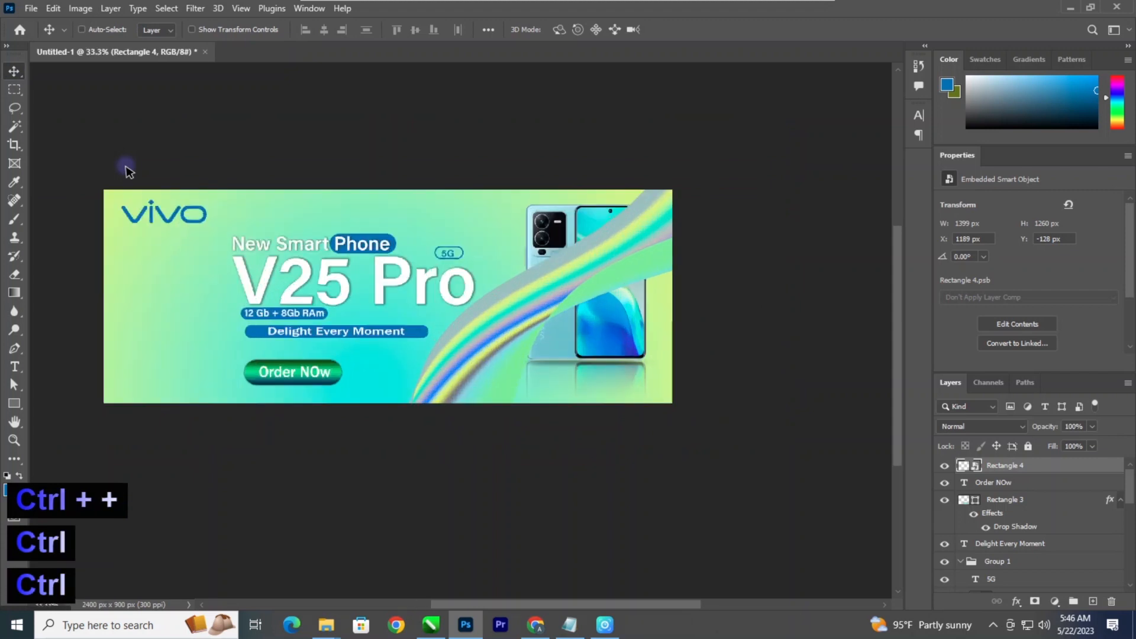
pyautogui.hotkey('ctrl', '[')
pyautogui.hotkey('ctrl', '[')
pyautogui.hotkey('ctrl', '[')
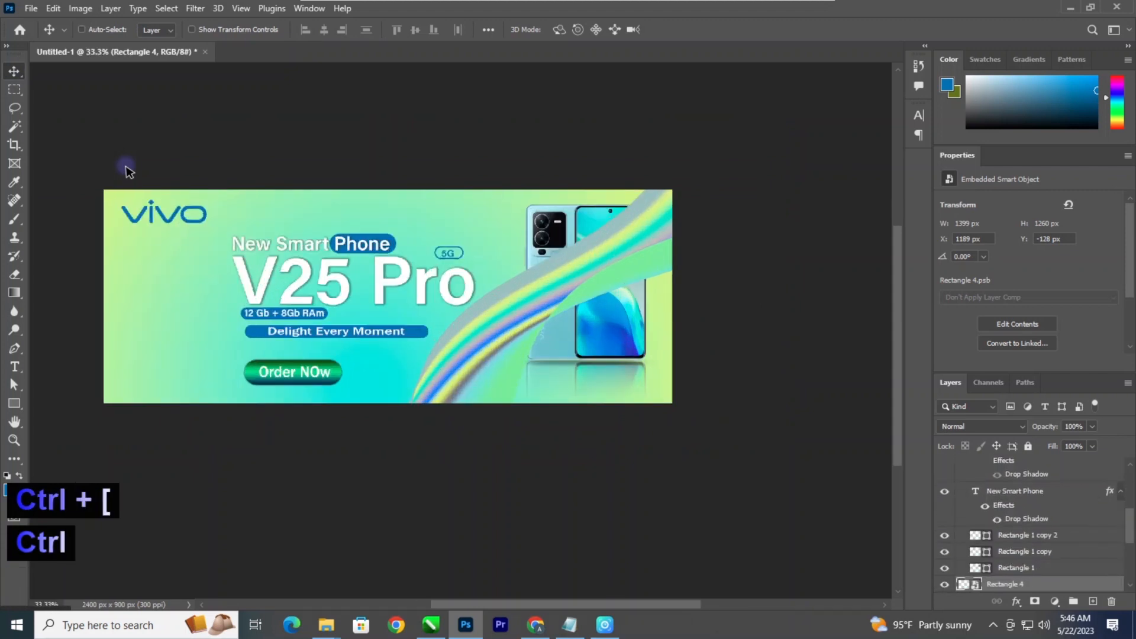
pyautogui.hotkey('ctrl', '[')
pyautogui.hotkey('ctrl', '[')
pyautogui.hotkey('ctrl', ']')
pyautogui.hotkey('ctrl', '[')
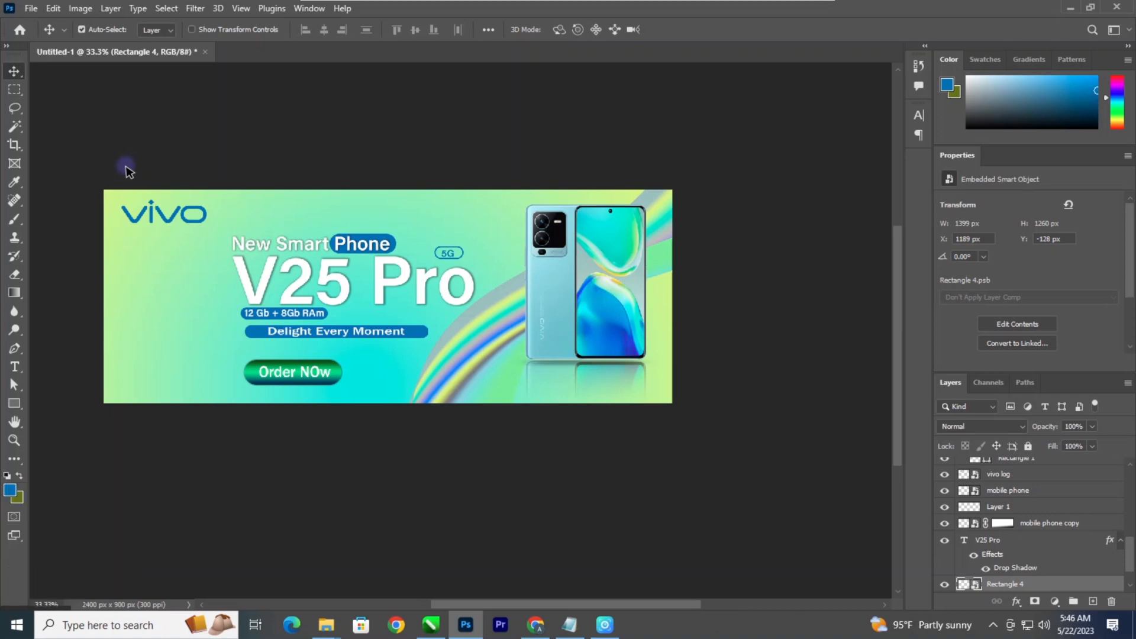
# Step: Apply a Gaussian Blur with a radius of 7.8 pixels to the ribbon
pyautogui.hotkey('ctrl', '-')
pyautogui.hotkey('ctrl', '+')
pyautogui.hotkey('ctrl', '-')
pyautogui.hotkey('ctrl', '+')
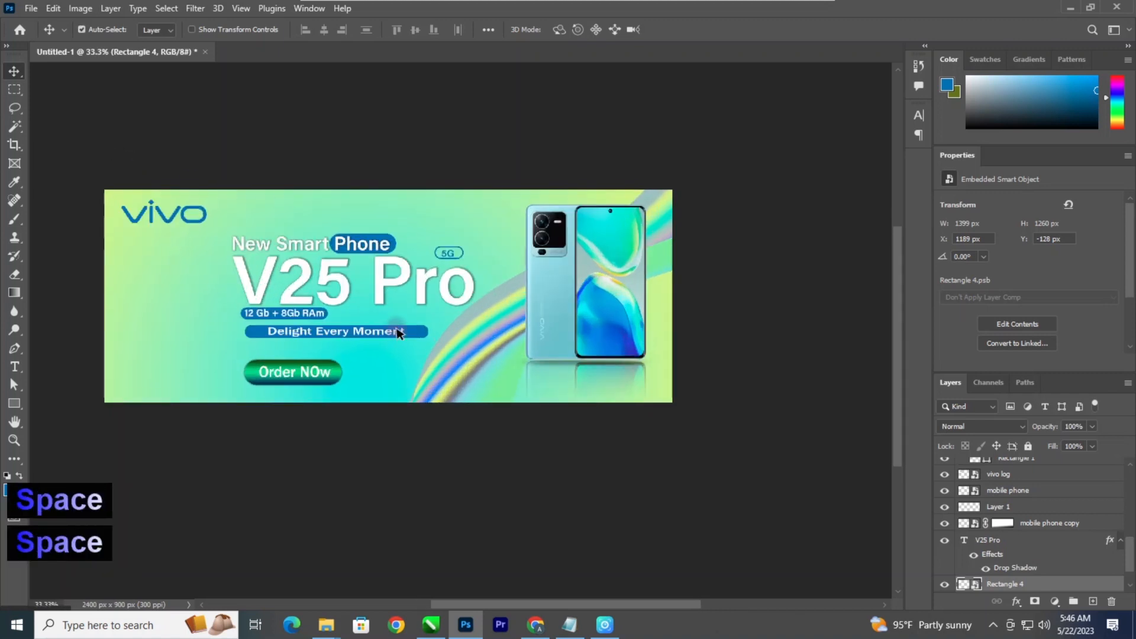
pyautogui.moveTo(468, 351); pyautogui.dragTo(468, 334)
pyautogui.click(192, 10)
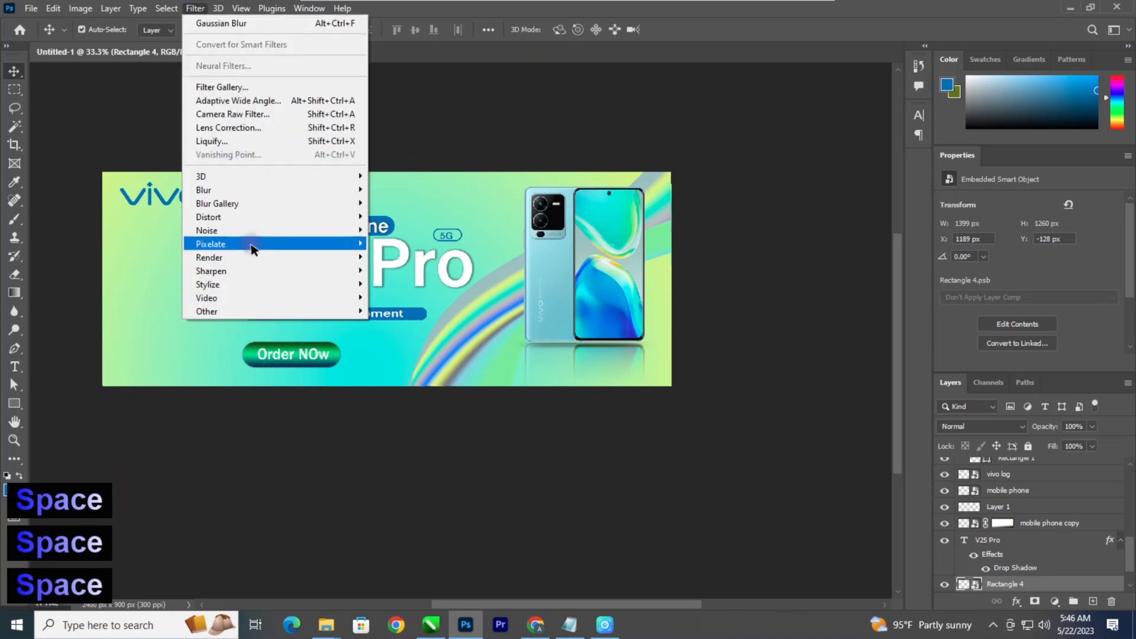
pyautogui.moveTo(299, 188)
pyautogui.click(405, 243)
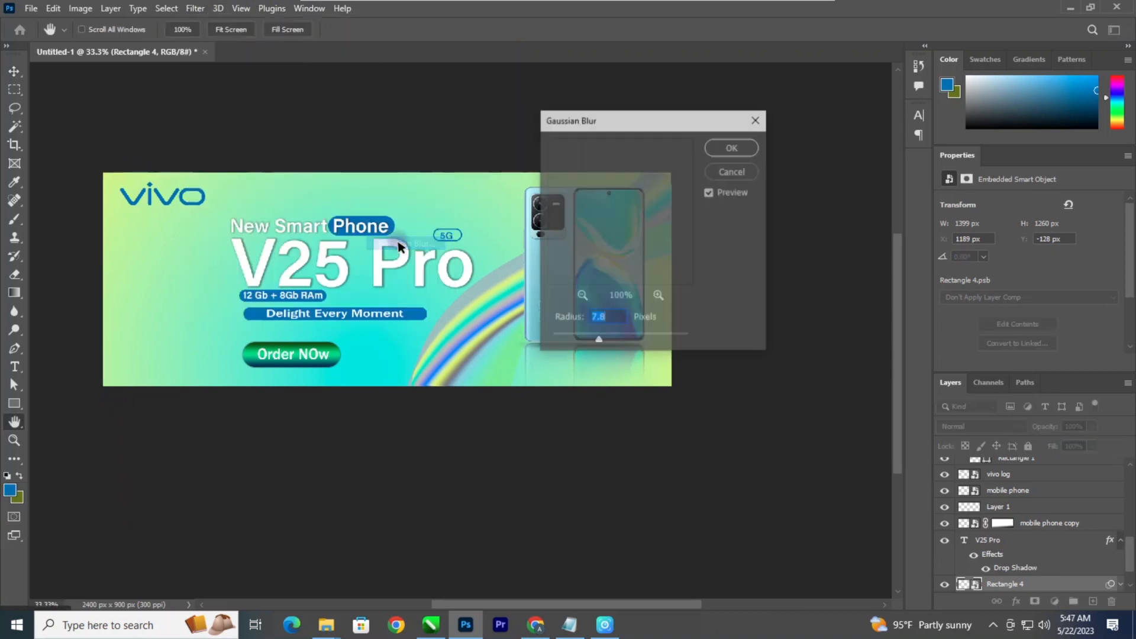
pyautogui.click(729, 158)
# Step: Duplicate the blurred ribbon layer and move the copy to the left side of the banner
pyautogui.hotkey('ctrl', '-')
pyautogui.hotkey('ctrl', '+')
pyautogui.hotkey('ctrl', '-')
pyautogui.hotkey('ctrl', '+')
pyautogui.hotkey('ctrl', '-')
pyautogui.moveTo(508, 305); pyautogui.dragTo(610, 277)
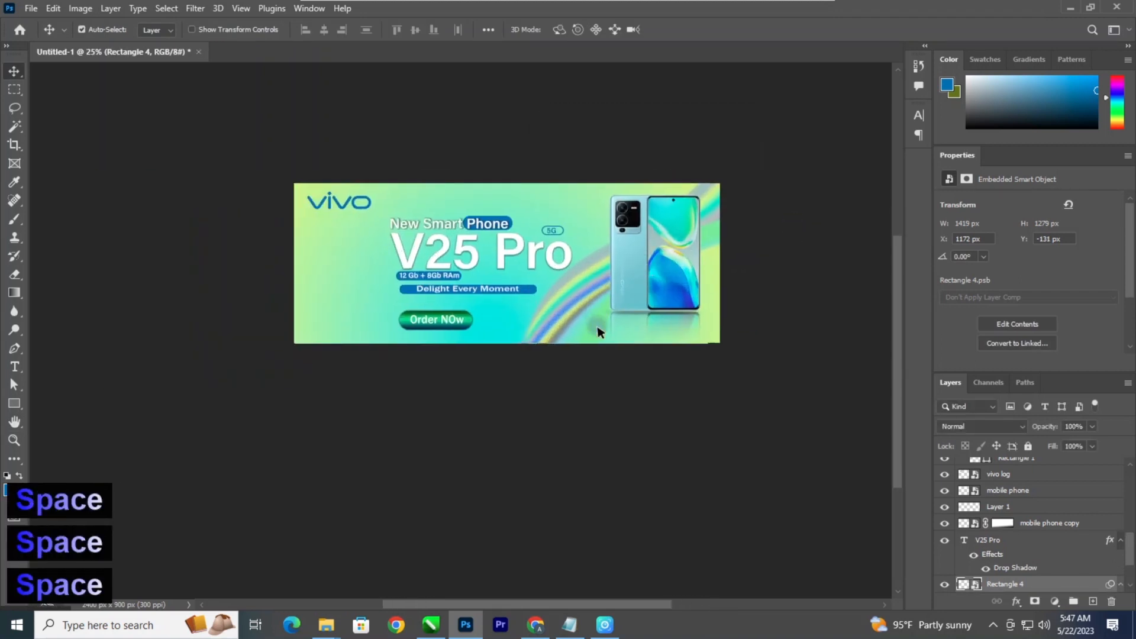
pyautogui.hotkey('ctrl', 'j')
pyautogui.hotkey('ctrl', 't')
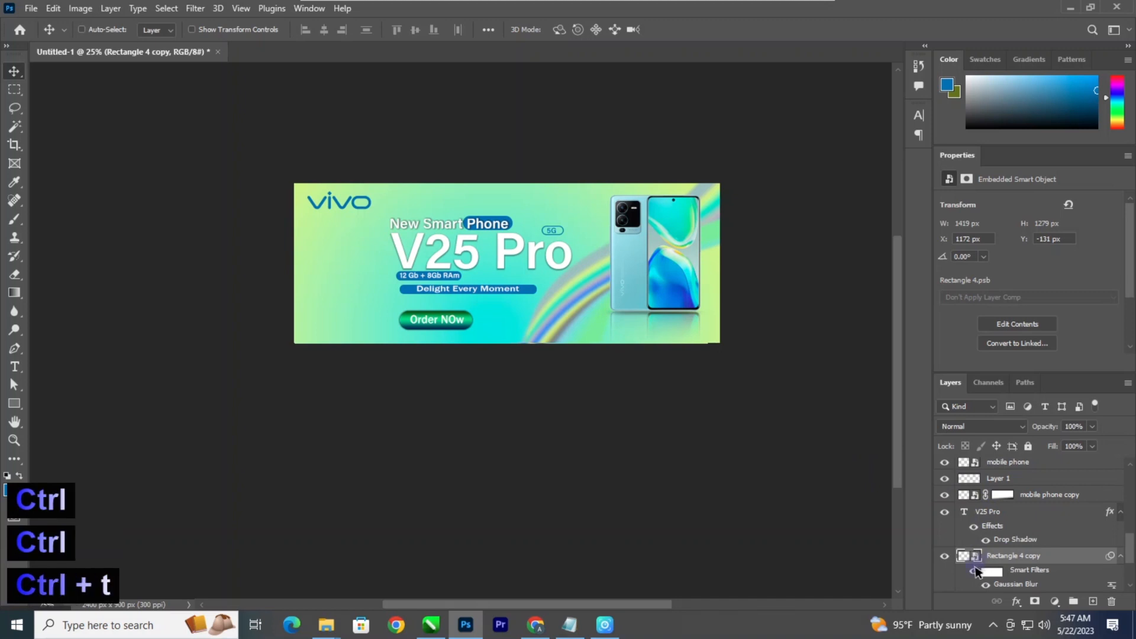
pyautogui.click(579, 249)
pyautogui.moveTo(581, 312); pyautogui.dragTo(304, 335)
# Step: Rotate the ribbon copy to about -91°, scale it to about 128% and place it across the banner's lower left corner
pyautogui.hotkey('ctrl', 't')
pyautogui.moveTo(489, 456); pyautogui.dragTo(434, 201)
pyautogui.moveTo(341, 304); pyautogui.dragTo(311, 332)
pyautogui.moveTo(435, 454); pyautogui.dragTo(533, 513)
pyautogui.press('Return')
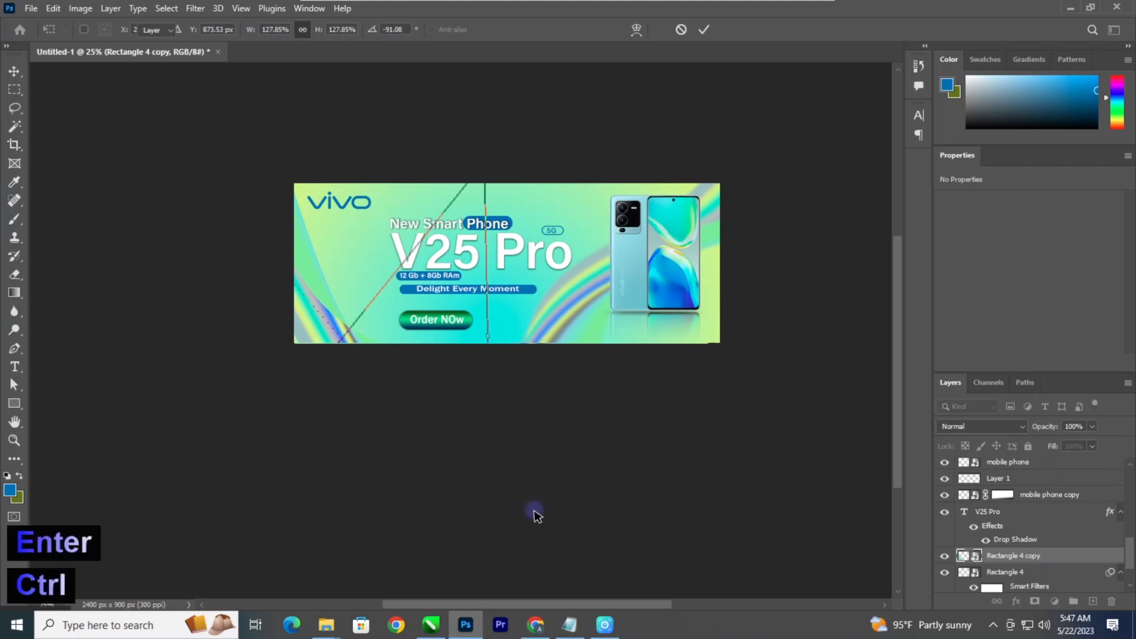
# Step: Examine the whole banner with a ribbon on each side at different zoom levels
pyautogui.hotkey('ctrl', '-')
pyautogui.hotkey('ctrl', '-')
pyautogui.hotkey('ctrl', '+')
pyautogui.hotkey('ctrl', '+')
pyautogui.hotkey('ctrl', '-')
pyautogui.hotkey('ctrl', '+')
pyautogui.hotkey('ctrl', '+')
pyautogui.hotkey('ctrl', '-')
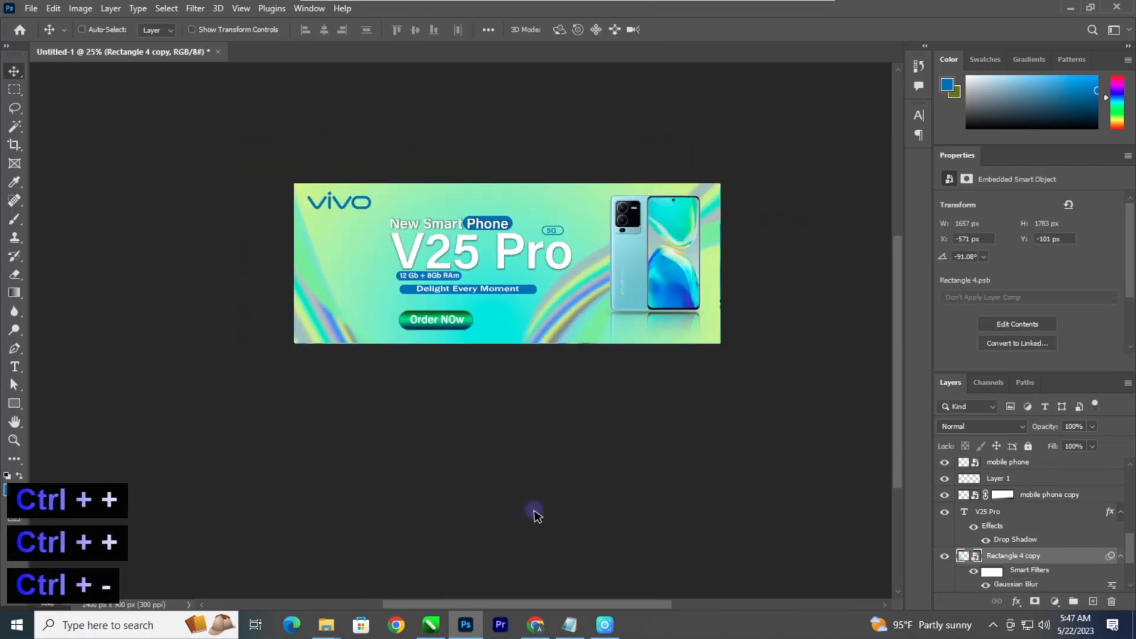
pyautogui.hotkey('ctrl', '+')
pyautogui.hotkey('ctrl', '+')
pyautogui.press('space')
pyautogui.hotkey('ctrl', '-')
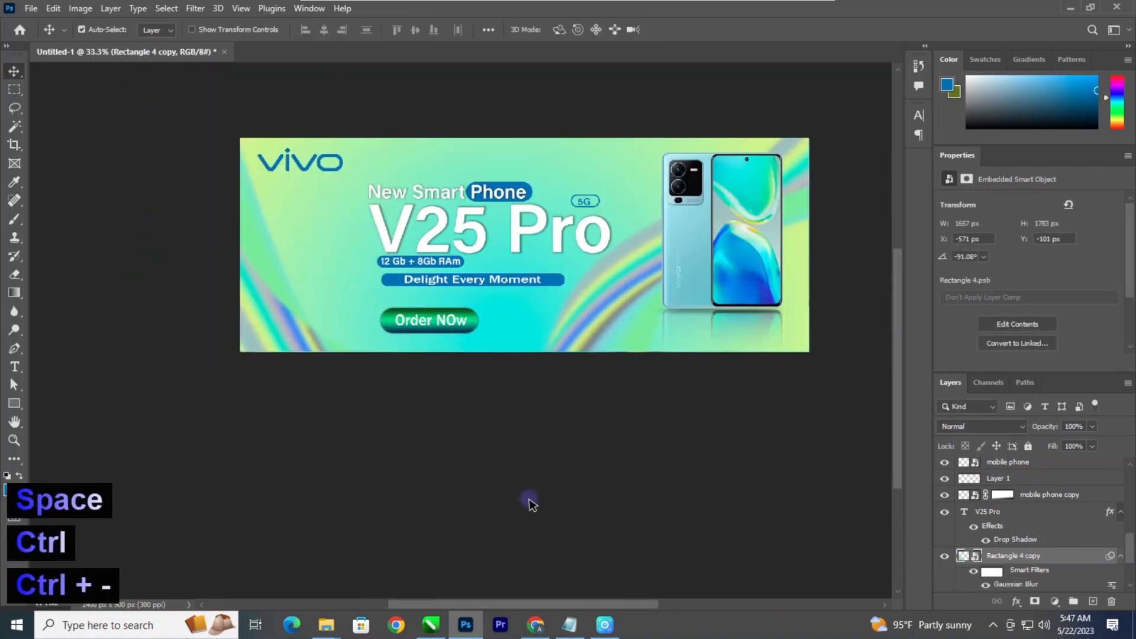
# Step: Select the headline, pills and button together without the right ribbon and nudge them 50 px to the left
pyautogui.moveTo(463, 248); pyautogui.dragTo(395, 166)
pyautogui.keyDown('shift'); pyautogui.click(641, 264); pyautogui.keyUp('shift')
pyautogui.hotkey('shift', 'Left')
pyautogui.hotkey('shift', 'Left')
pyautogui.hotkey('shift', 'Left')
pyautogui.hotkey('shift', 'Left')
pyautogui.hotkey('shift', 'Left')
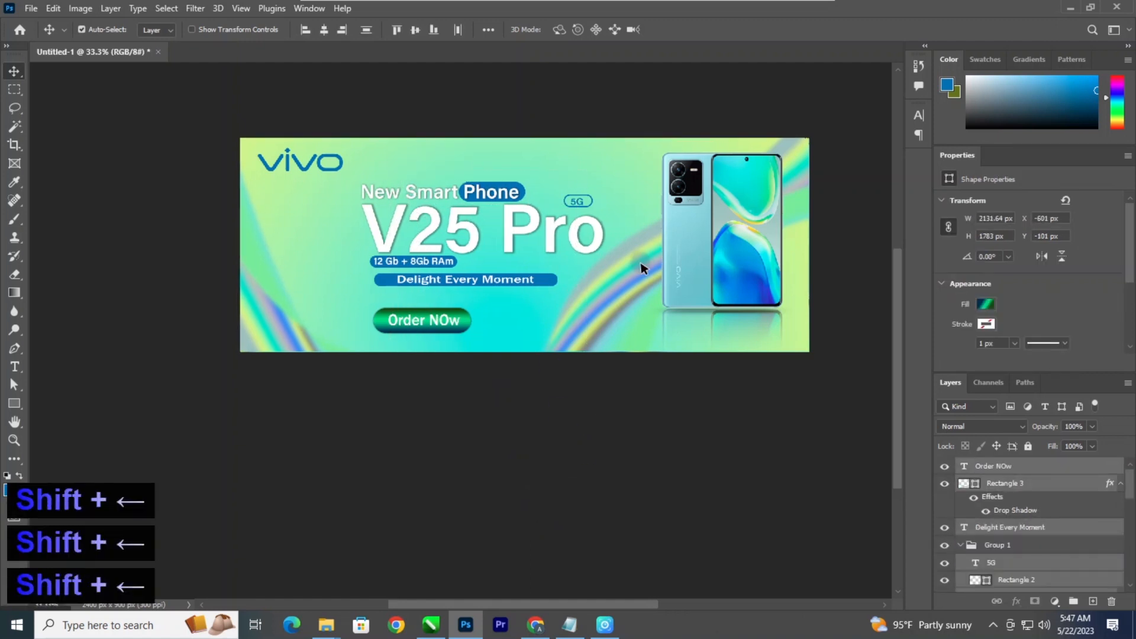
# Step: Select only the left ribbon copy and nudge it 50 px to the right
pyautogui.click(276, 336)
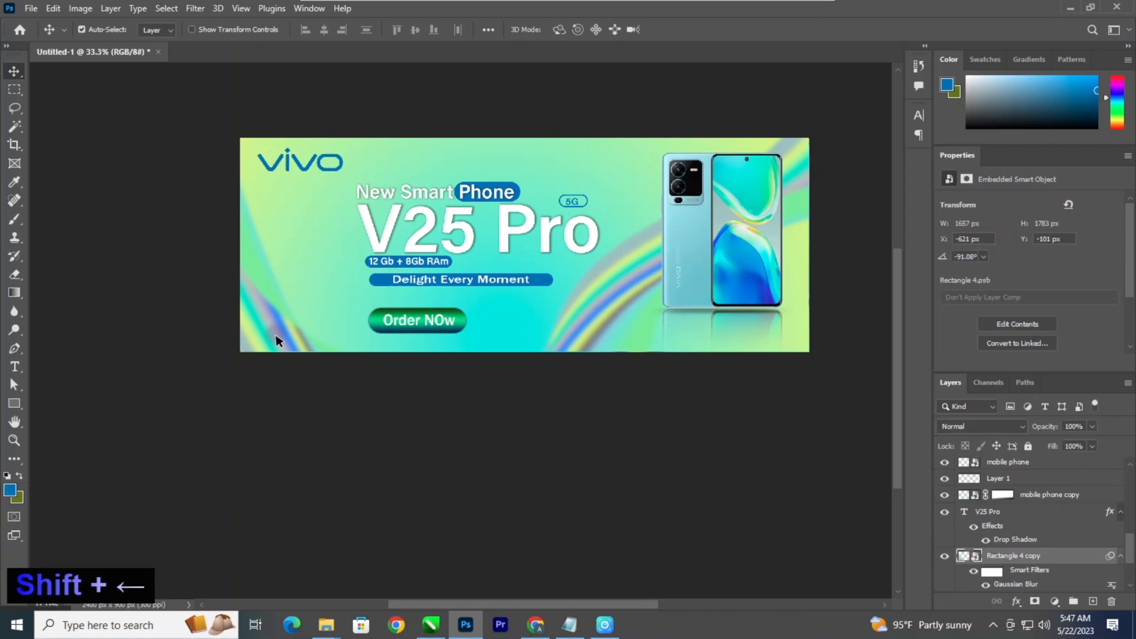
pyautogui.hotkey('shift', 'Right')
pyautogui.hotkey('shift', 'Right')
pyautogui.hotkey('shift', 'Right')
pyautogui.hotkey('shift', 'Right')
pyautogui.hotkey('shift', 'Right')
# Step: Examine the finished banner composition at several zoom levels
pyautogui.hotkey('ctrl', '-')
pyautogui.hotkey('ctrl', '-')
pyautogui.hotkey('ctrl', '+')
pyautogui.hotkey('ctrl', '+')
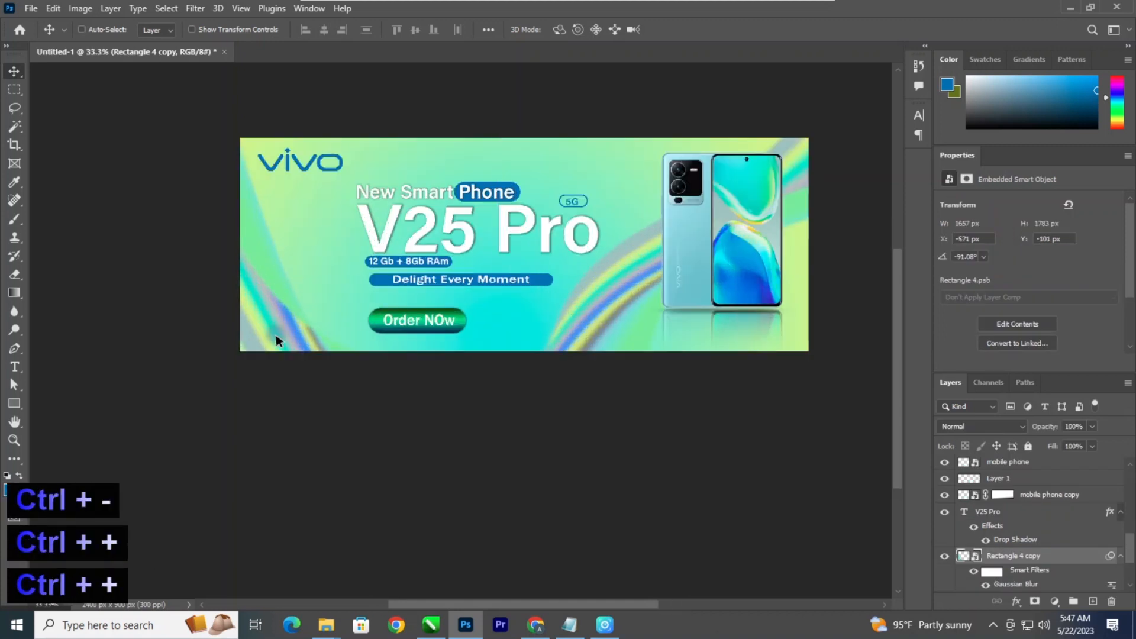
pyautogui.hotkey('ctrl', '-')
pyautogui.hotkey('ctrl', '-')
pyautogui.hotkey('ctrl', '+')
pyautogui.hotkey('ctrl', '+')
pyautogui.hotkey('ctrl', '+')
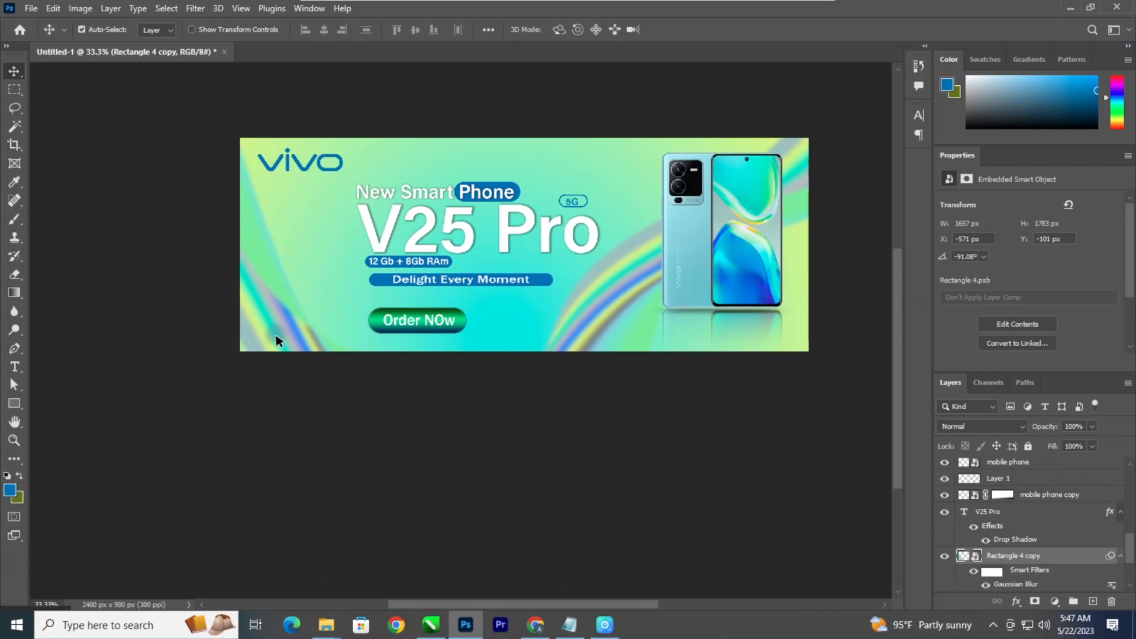
# Step: Draw a circle about 49 px wide beside the left ribbon, level with the headline pills
pyautogui.hotkey('ctrl', '+')
pyautogui.moveTo(271, 328); pyautogui.dragTo(439, 379)
pyautogui.hotkey('ctrl', '+')
pyautogui.rightClick(15, 403)
pyautogui.click(53, 415)
pyautogui.moveTo(264, 240); pyautogui.dragTo(290, 268)
pyautogui.press('shift')
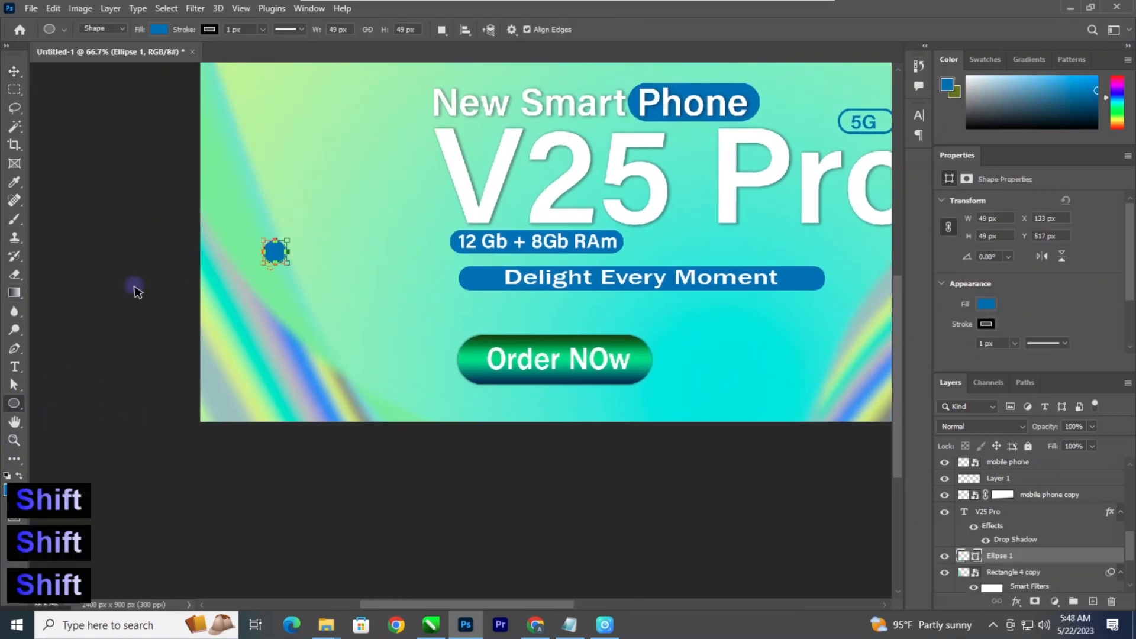
# Step: Fill the new circle with white and remove its stroke
pyautogui.click(986, 305)
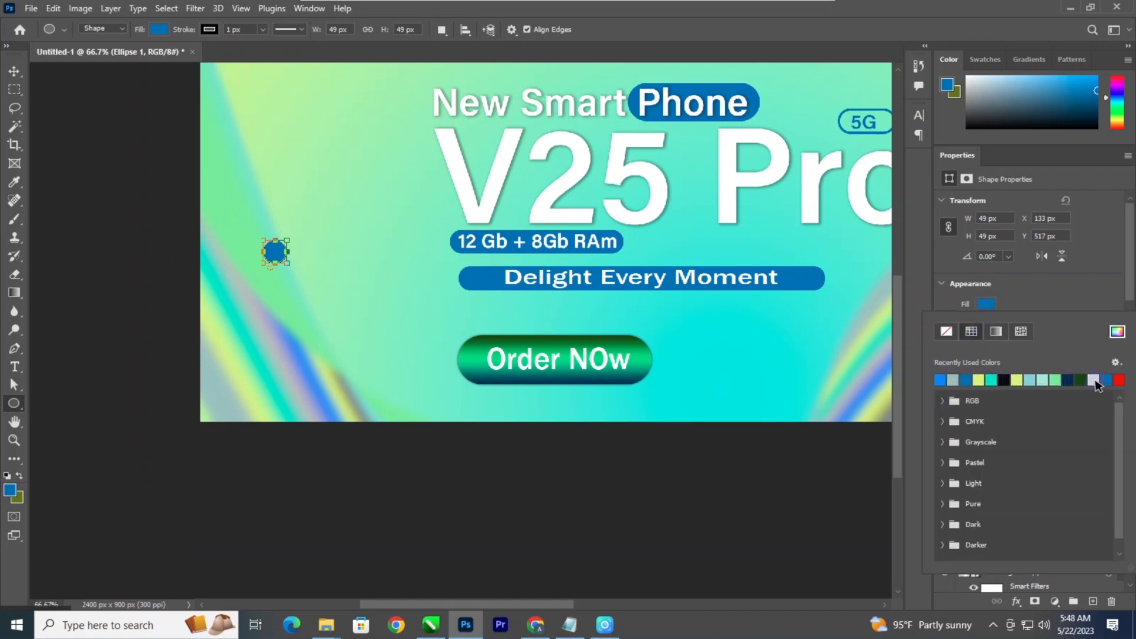
pyautogui.click(1094, 381)
pyautogui.press('Return')
pyautogui.click(986, 324)
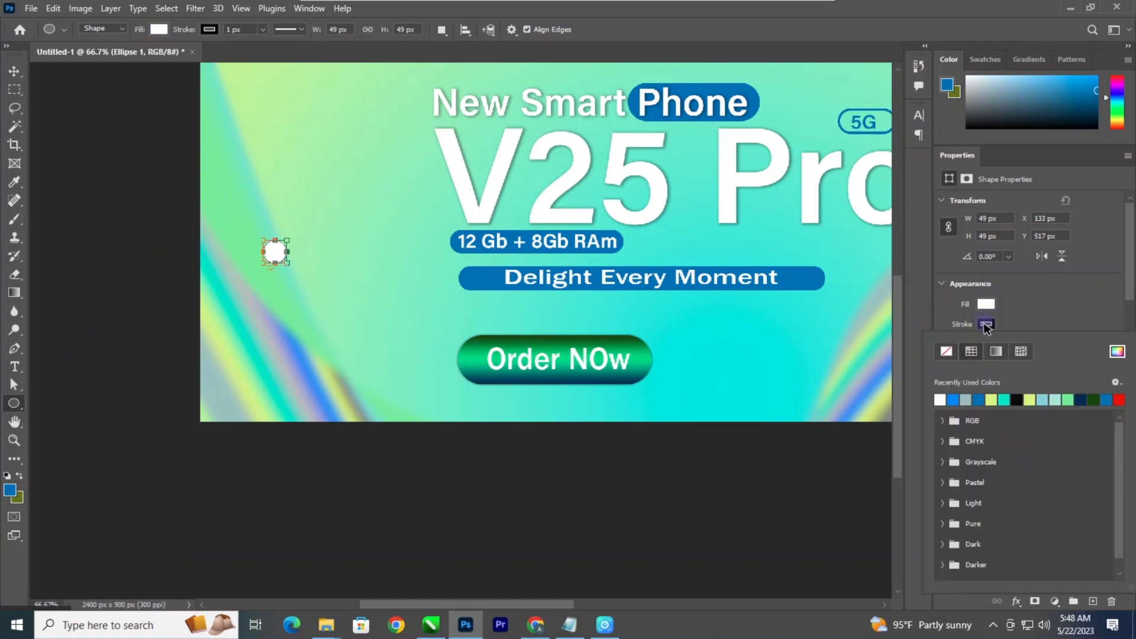
# Step: Duplicate the white circle horizontally to make an evenly spaced row of five at the banner's left side
pyautogui.hotkey('ctrl', '-')
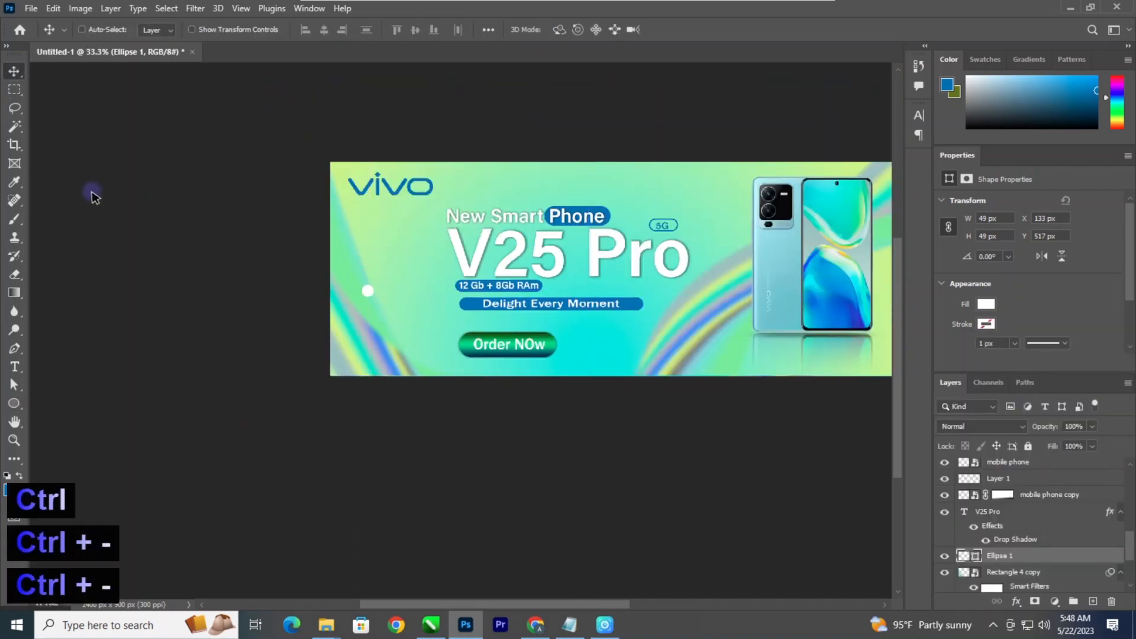
pyautogui.hotkey('ctrl', '+')
pyautogui.hotkey('ctrl', '+')
pyautogui.moveTo(95, 199); pyautogui.dragTo(351, 367)
pyautogui.moveTo(340, 300); pyautogui.dragTo(438, 282)
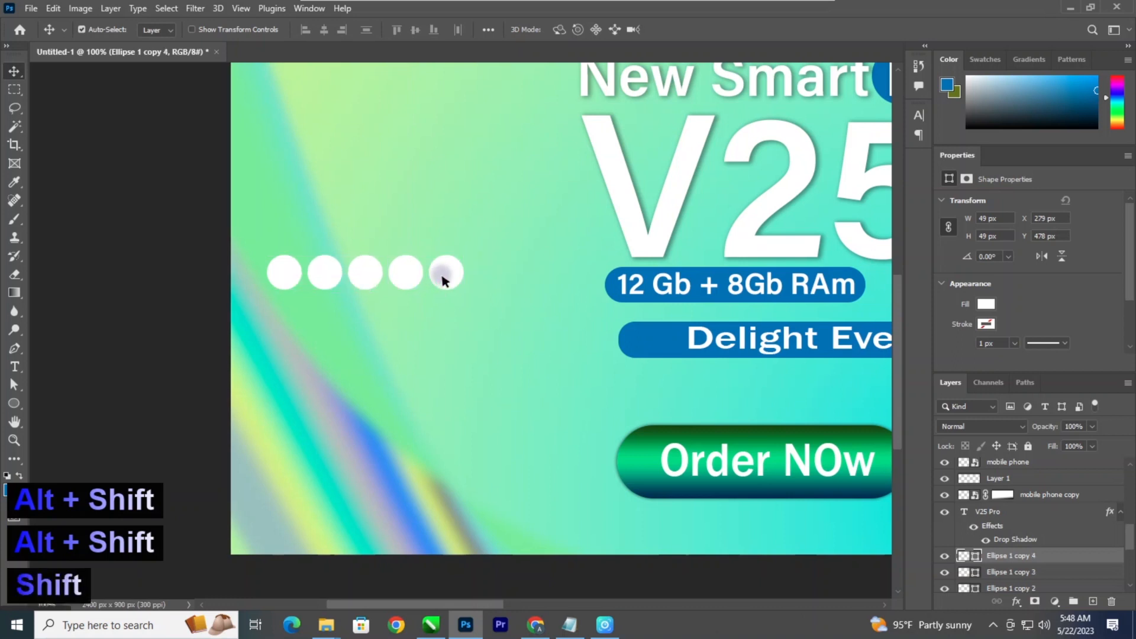
# Step: Select all five white circles and merge them into one shape layer
pyautogui.keyDown('shift'); pyautogui.click(406, 279); pyautogui.keyUp('shift')
pyautogui.keyDown('shift'); pyautogui.click(371, 282); pyautogui.keyUp('shift')
pyautogui.moveTo(327, 274)
pyautogui.mouseDown()
pyautogui.moveTo(297, 276)
pyautogui.moveTo(333, 278)
pyautogui.mouseUp()
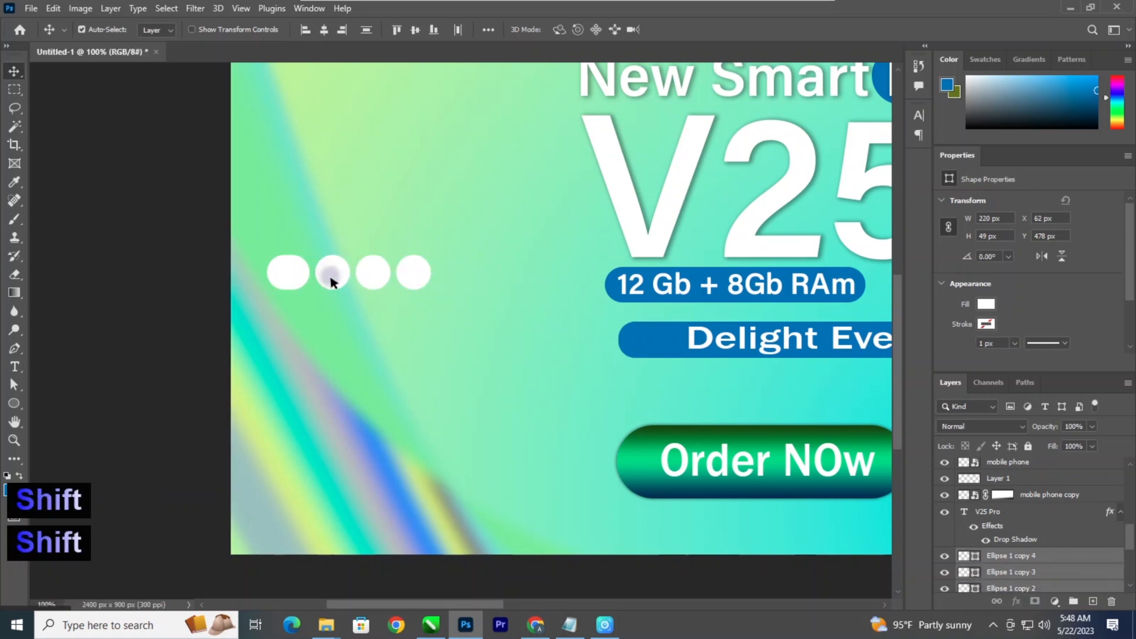
pyautogui.hotkey('ctrl', 'z')
pyautogui.scroll(-2, 989, 494)
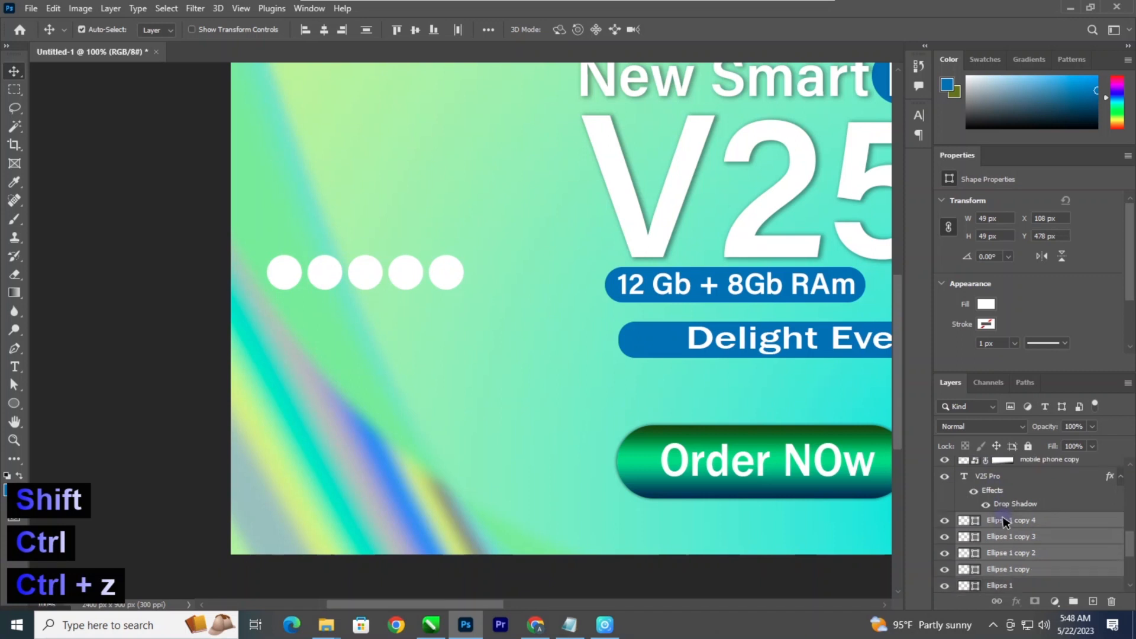
pyautogui.keyDown('ctrl'); pyautogui.click(1014, 569); pyautogui.keyUp('ctrl')
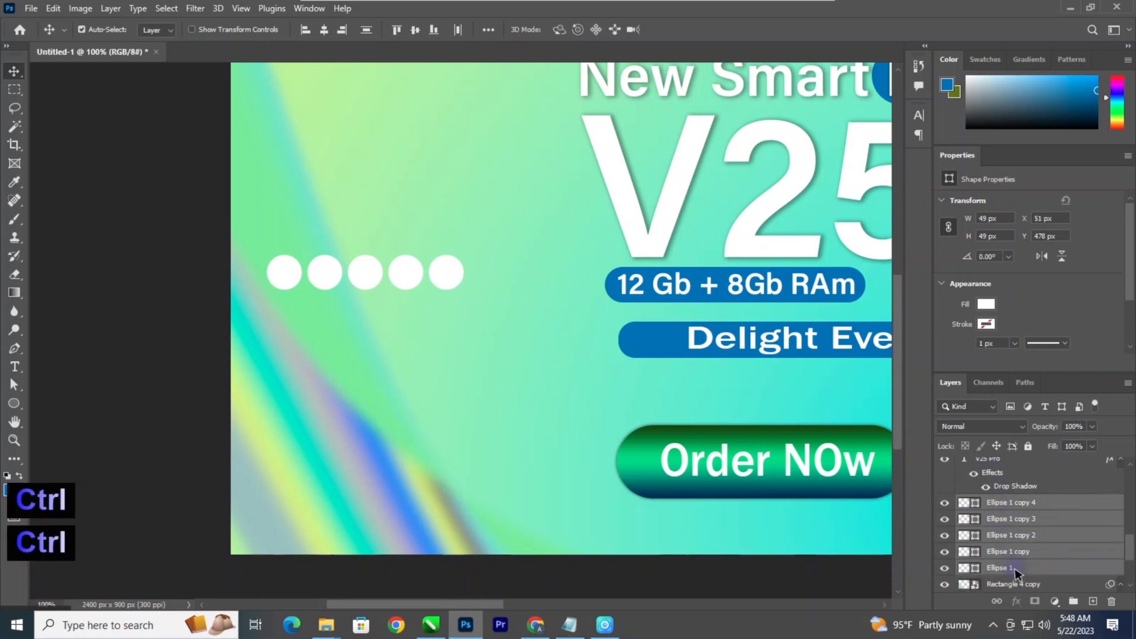
pyautogui.hotkey('ctrl', 'e')
# Step: Duplicate the merged circle row downward at equal spacing to form a grid of four rows
pyautogui.moveTo(416, 278); pyautogui.dragTo(407, 395)
pyautogui.hotkey('ctrl', '-')
pyautogui.hotkey('ctrl', '-')
pyautogui.hotkey('ctrl', '-')
pyautogui.hotkey('ctrl', '+')
pyautogui.hotkey('ctrl', '+')
pyautogui.moveTo(398, 371); pyautogui.dragTo(395, 325)
pyautogui.hotkey('ctrl', 'z')
pyautogui.click(206, 371)
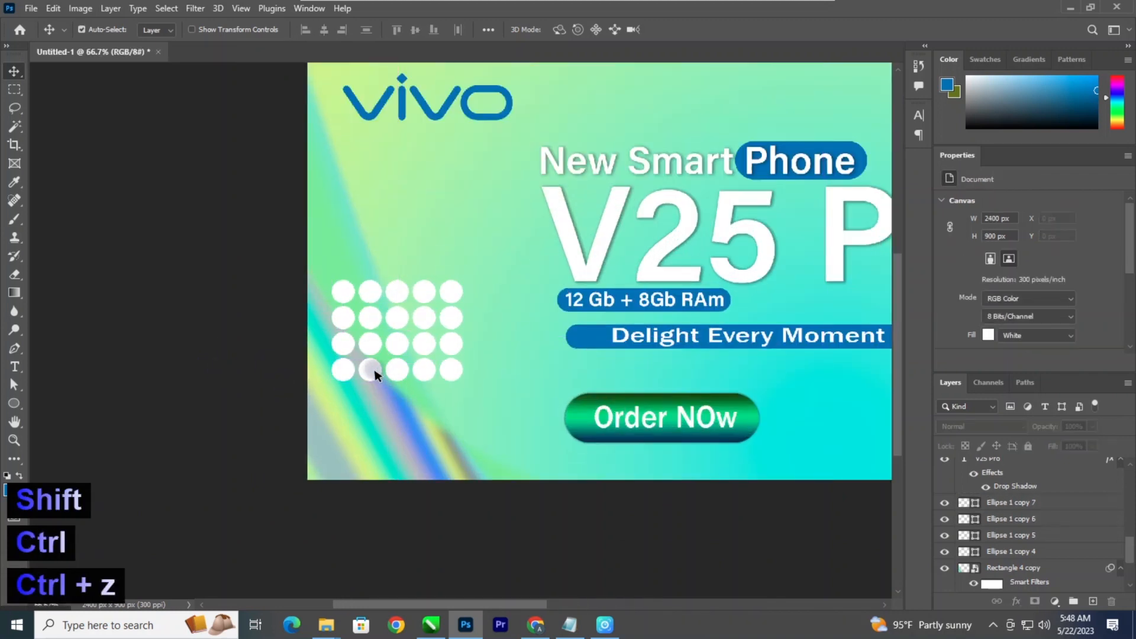
# Step: Select the four circle rows and merge them into a single dot-grid shape
pyautogui.click(375, 373)
pyautogui.keyDown('shift'); pyautogui.click(371, 342); pyautogui.keyUp('shift')
pyautogui.keyDown('shift'); pyautogui.click(371, 320); pyautogui.keyUp('shift')
pyautogui.keyDown('shift'); pyautogui.click(367, 294); pyautogui.keyUp('shift')
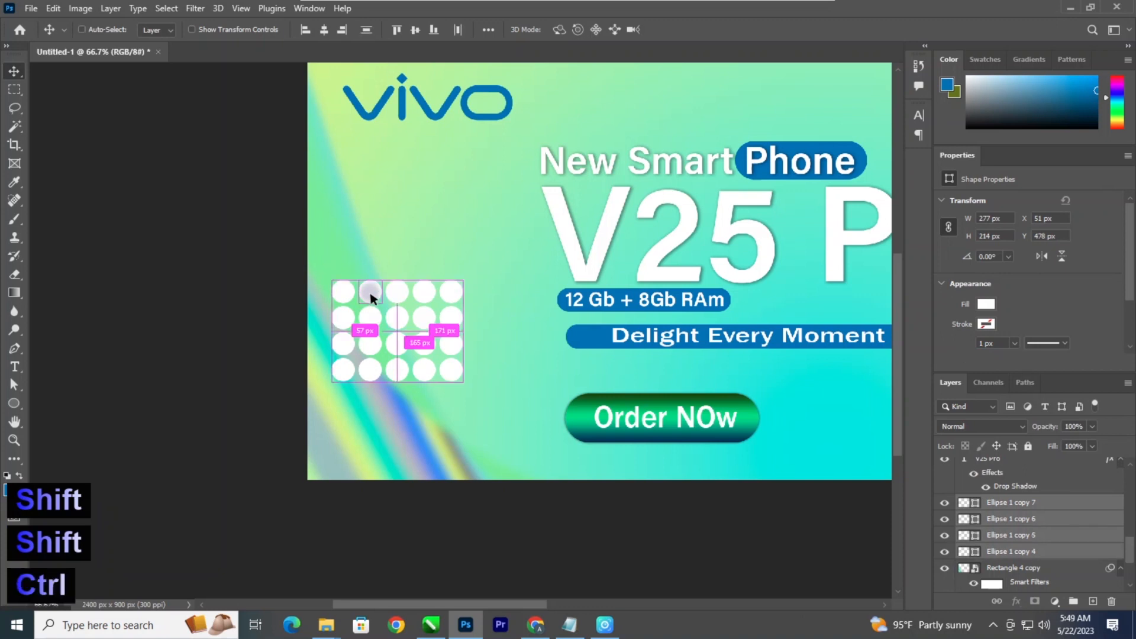
pyautogui.hotkey('ctrl', 'e')
# Step: Scale the dot grid down to about 147 × 113 px and place it in the banner's bottom-left corner
pyautogui.hotkey('ctrl', 't')
pyautogui.moveTo(463, 281); pyautogui.dragTo(406, 391)
pyautogui.press('Return')
pyautogui.hotkey('ctrl', '-')
pyautogui.hotkey('ctrl', '-')
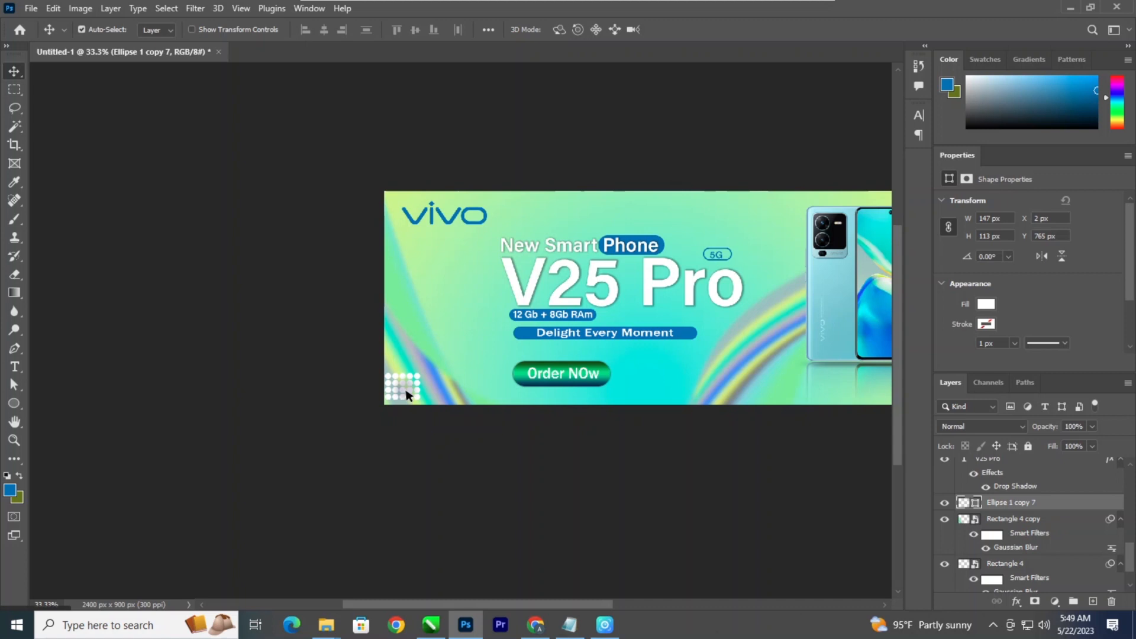
# Step: Examine the whole banner with the dot grid in its corner at several zoom levels
pyautogui.press('super+minus')
pyautogui.press('super+minus')
pyautogui.press('super+minus')
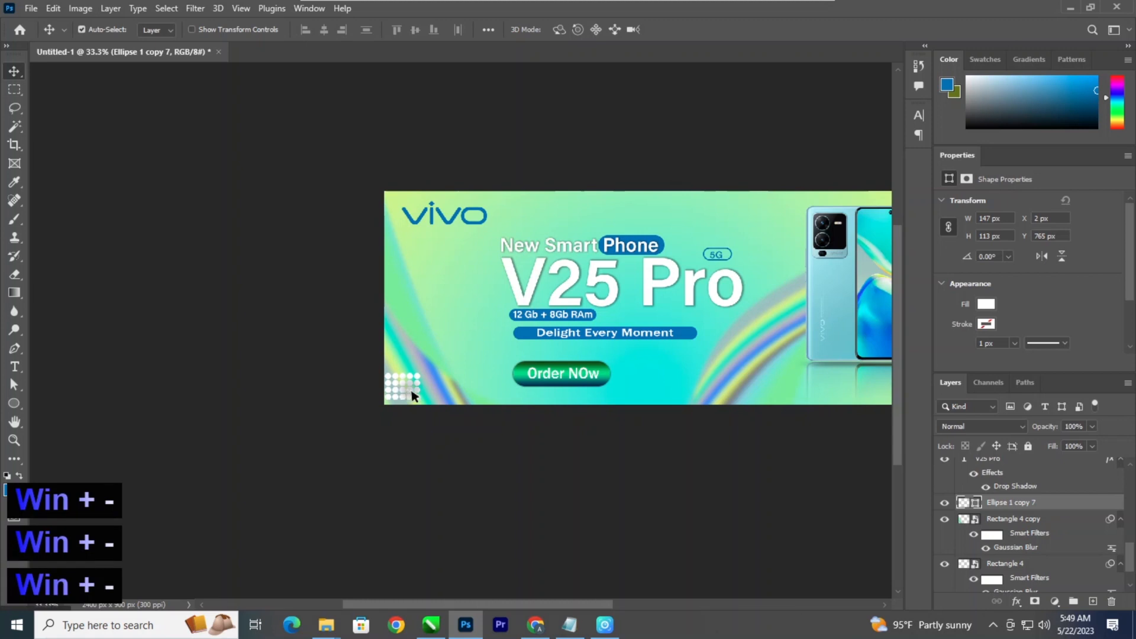
pyautogui.click(433, 417)
pyautogui.press('super+minus')
pyautogui.hotkey('ctrl', '-')
pyautogui.hotkey('ctrl', '-')
pyautogui.hotkey('ctrl', '+')
pyautogui.hotkey('ctrl', '+')
pyautogui.hotkey('ctrl', 'space')
pyautogui.press('space')
pyautogui.press('space')
pyautogui.moveTo(432, 416); pyautogui.dragTo(354, 446)
pyautogui.press('space')
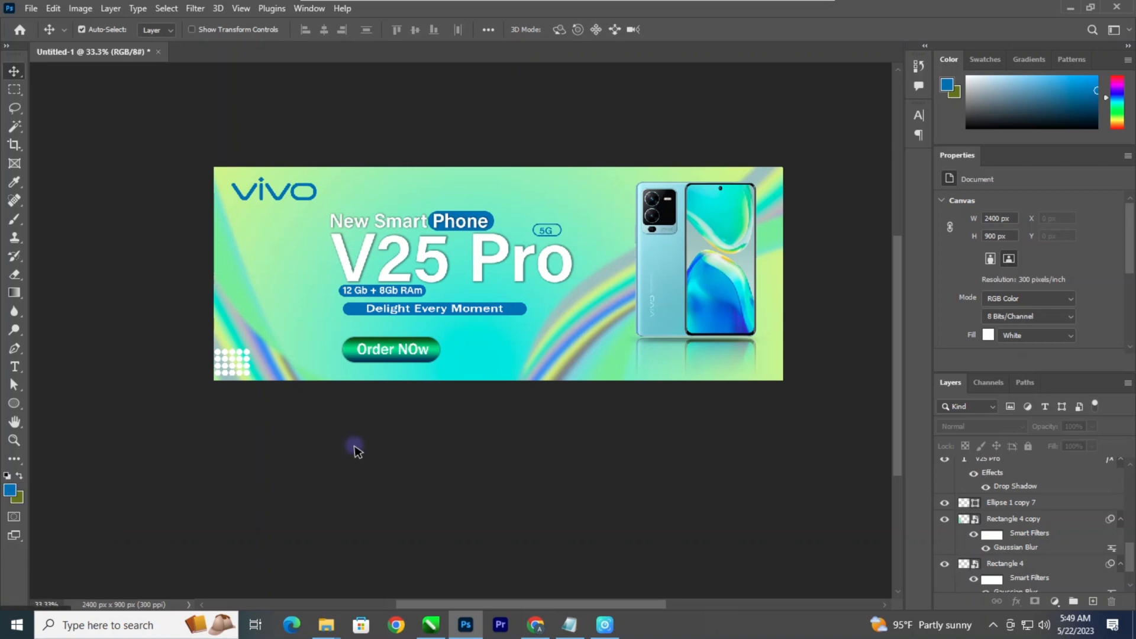
pyautogui.hotkey('ctrl', '-')
pyautogui.hotkey('ctrl', '+')
pyautogui.hotkey('ctrl', '+')
pyautogui.hotkey('ctrl', 'space')
pyautogui.press('space')
pyautogui.press('space')
pyautogui.press('space')
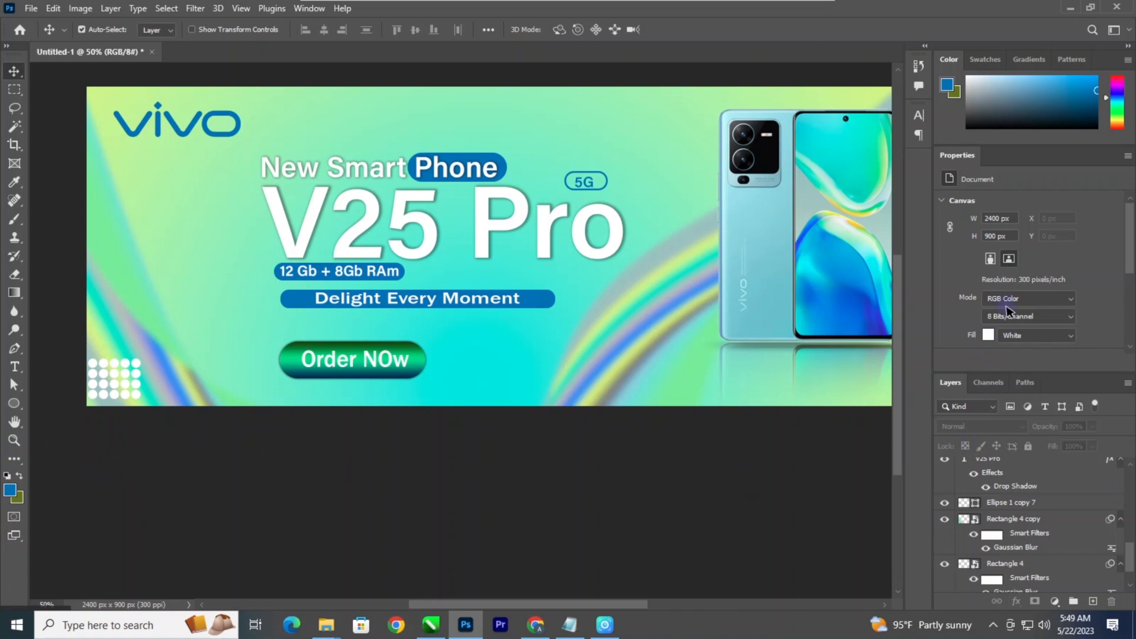
# Step: Draw a rectangle about 1080 × 486 px around the headline, V25 Pro title and blue pills
pyautogui.click(14, 403)
pyautogui.moveTo(248, 138); pyautogui.dragTo(631, 318)
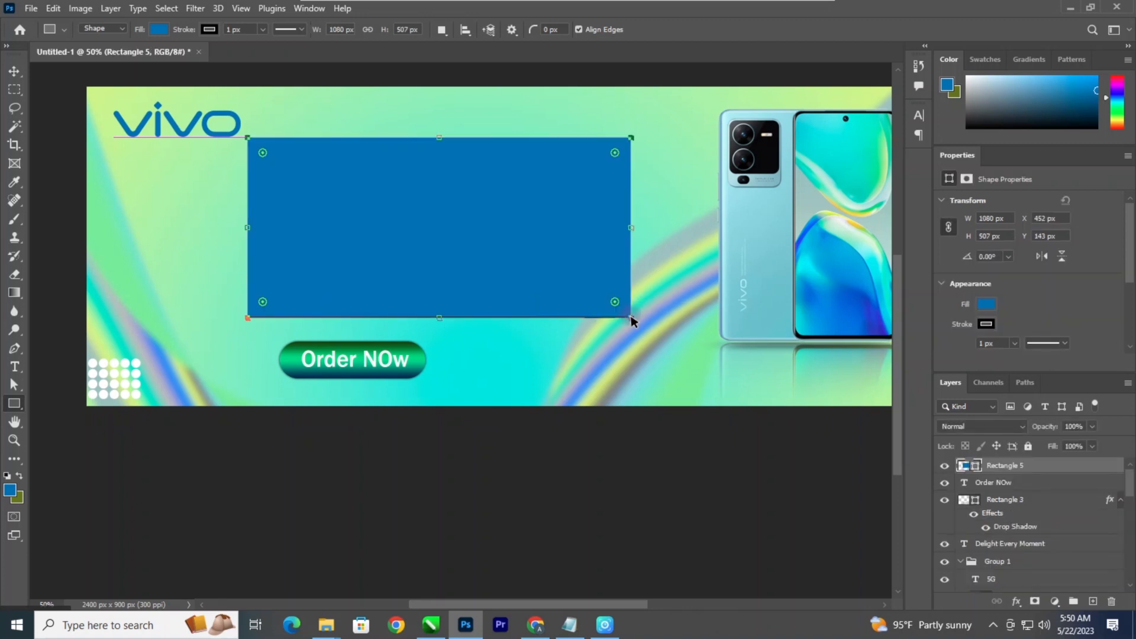
pyautogui.moveTo(441, 141)
pyautogui.mouseDown()
pyautogui.moveTo(449, 172)
pyautogui.moveTo(444, 145)
pyautogui.mouseUp()
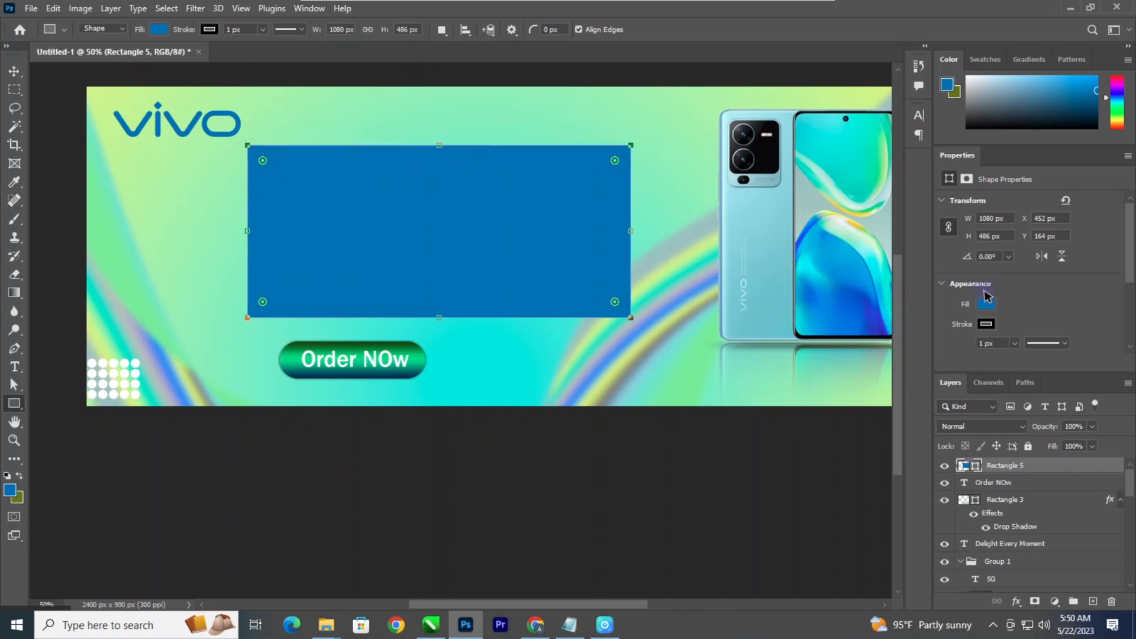
# Step: Turn the rectangle into a frame with no fill and a white stroke 10.14 px wide
pyautogui.click(987, 303)
pyautogui.click(947, 331)
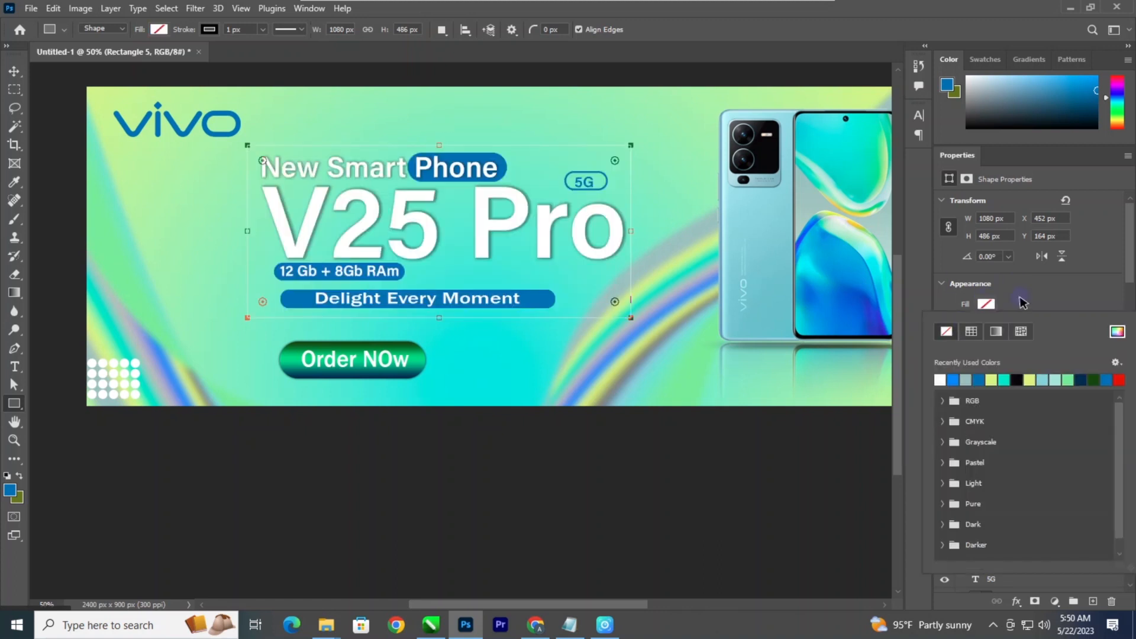
pyautogui.click(1024, 302)
pyautogui.click(985, 324)
pyautogui.click(941, 401)
pyautogui.click(1025, 318)
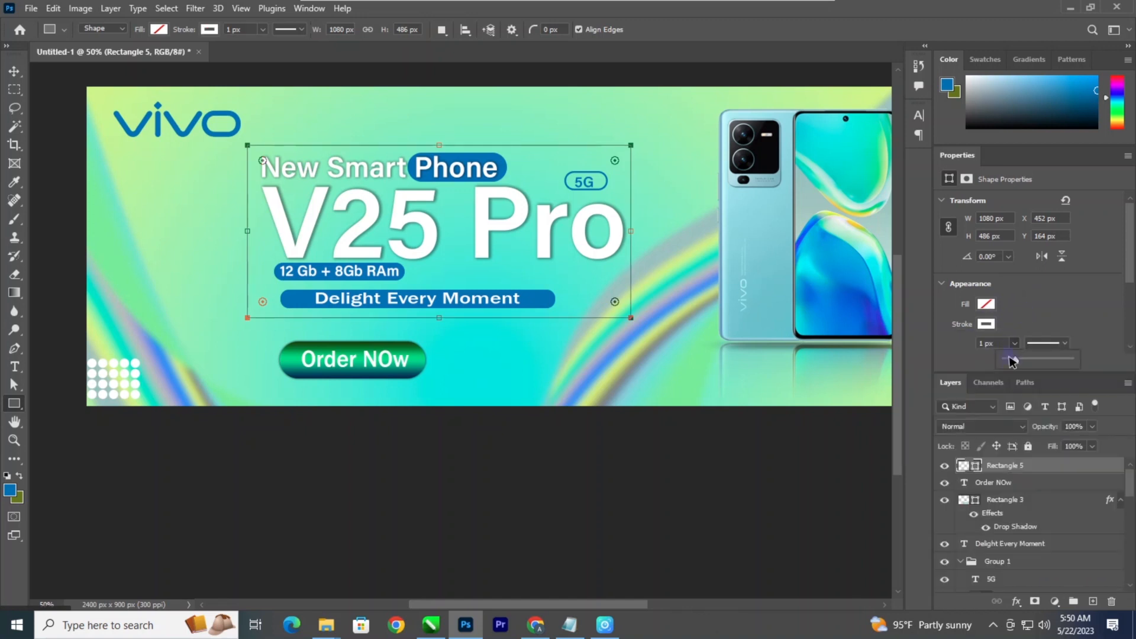
pyautogui.moveTo(1018, 359); pyautogui.dragTo(1019, 358)
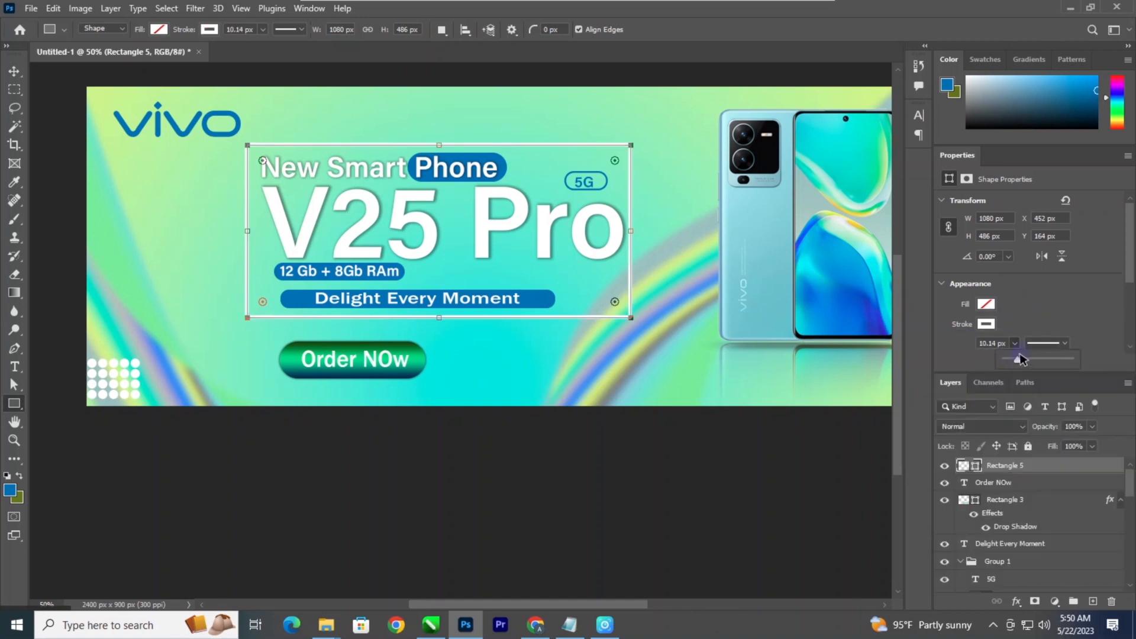
# Step: Examine the white frame around the headline block at different zoom levels
pyautogui.click(19, 79)
pyautogui.click(320, 147)
pyautogui.hotkey('ctrl', '-')
pyautogui.hotkey('ctrl', '-')
pyautogui.hotkey('ctrl', '-')
pyautogui.hotkey('ctrl', '+')
pyautogui.hotkey('ctrl', '+')
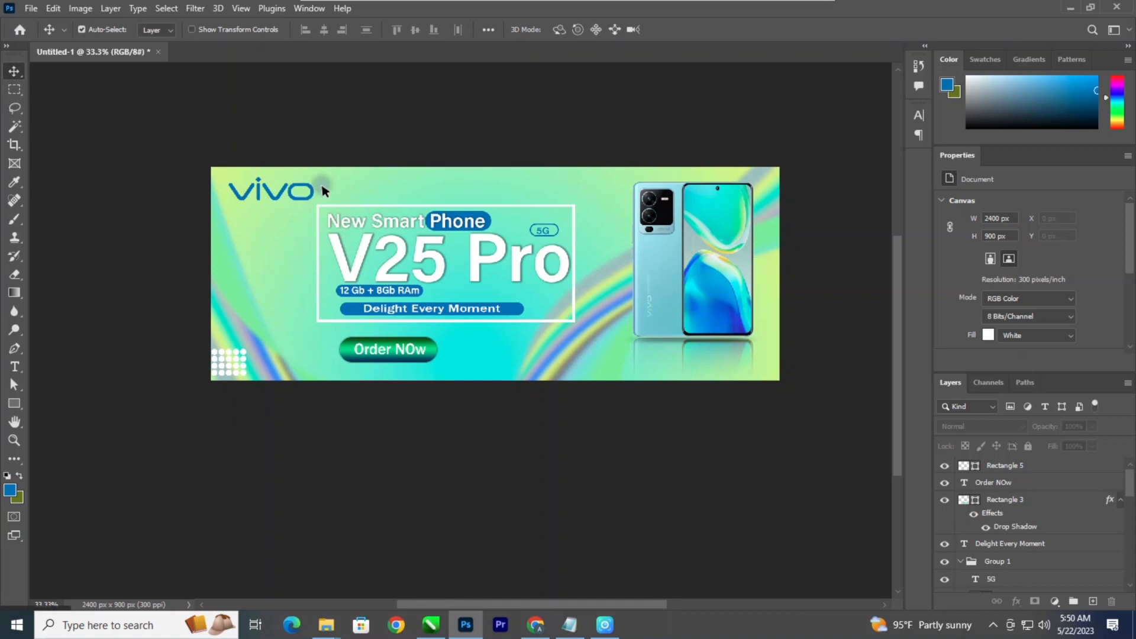
pyautogui.hotkey('ctrl', '+')
pyautogui.moveTo(340, 218); pyautogui.dragTo(427, 298)
pyautogui.hotkey('ctrl', '+')
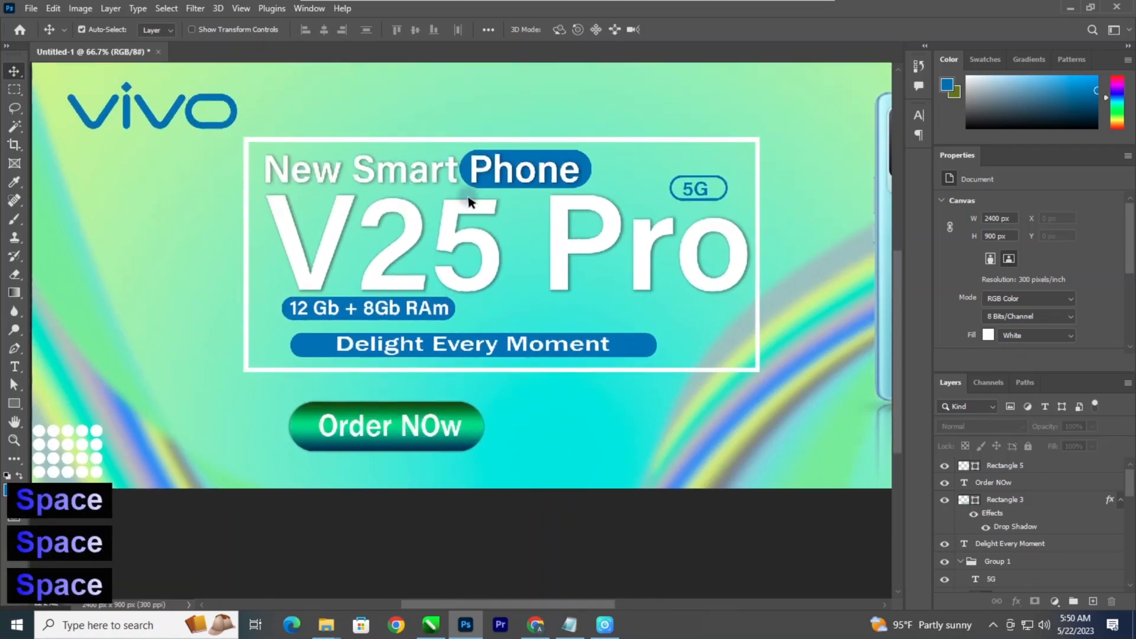
# Step: Convert the white frame to a smart object and rasterize it so the Eraser can edit it
pyautogui.click(515, 142)
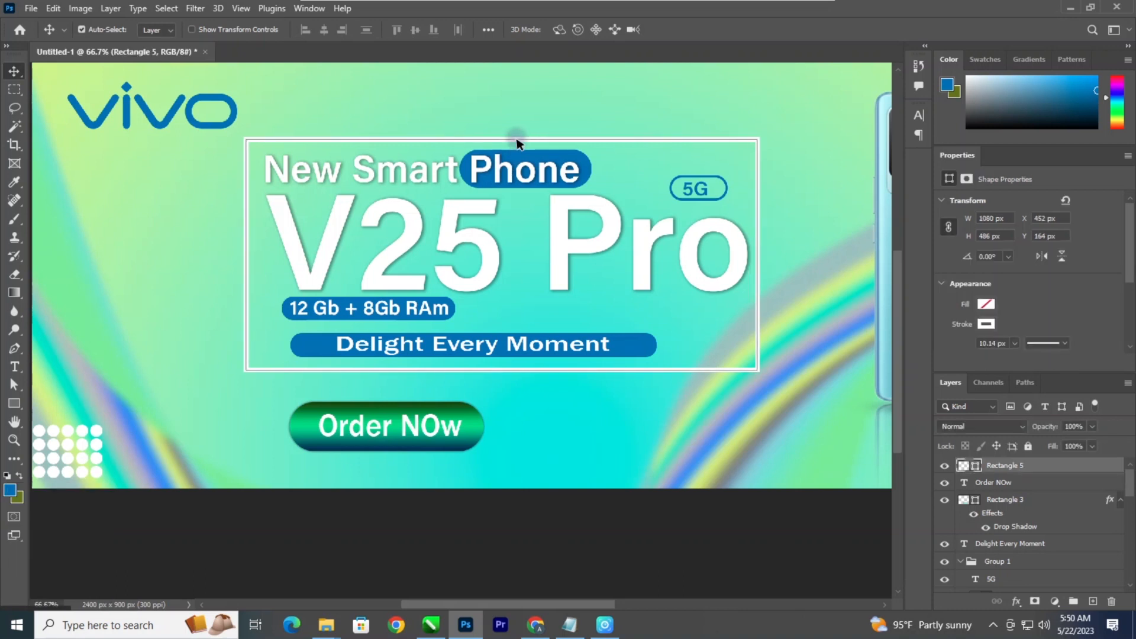
pyautogui.rightClick(1027, 468)
pyautogui.click(945, 206)
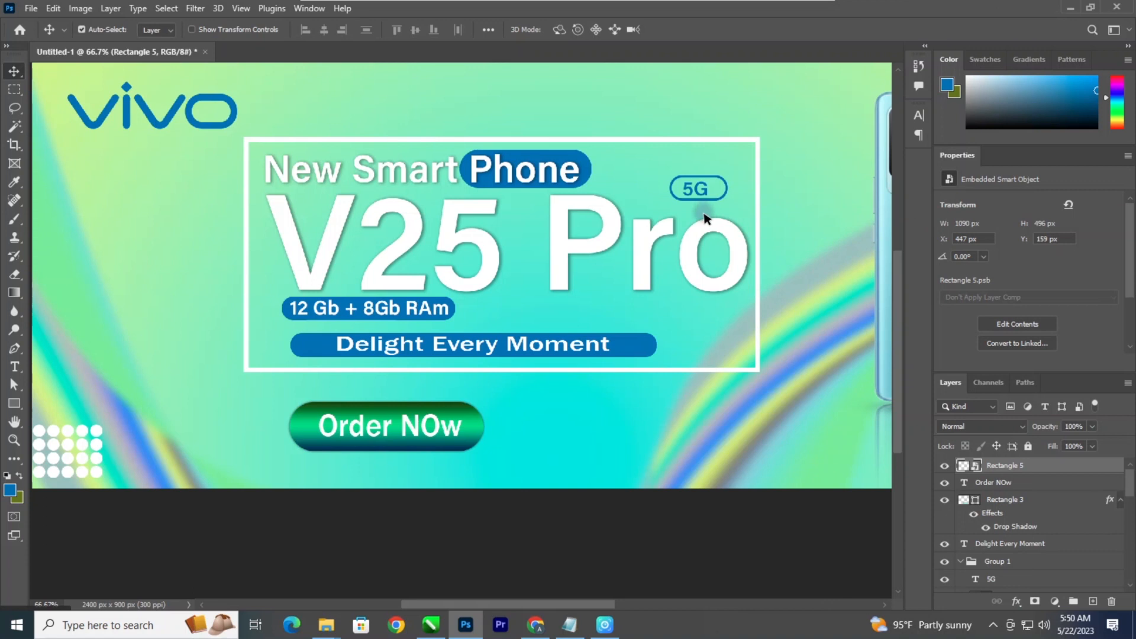
pyautogui.press('e')
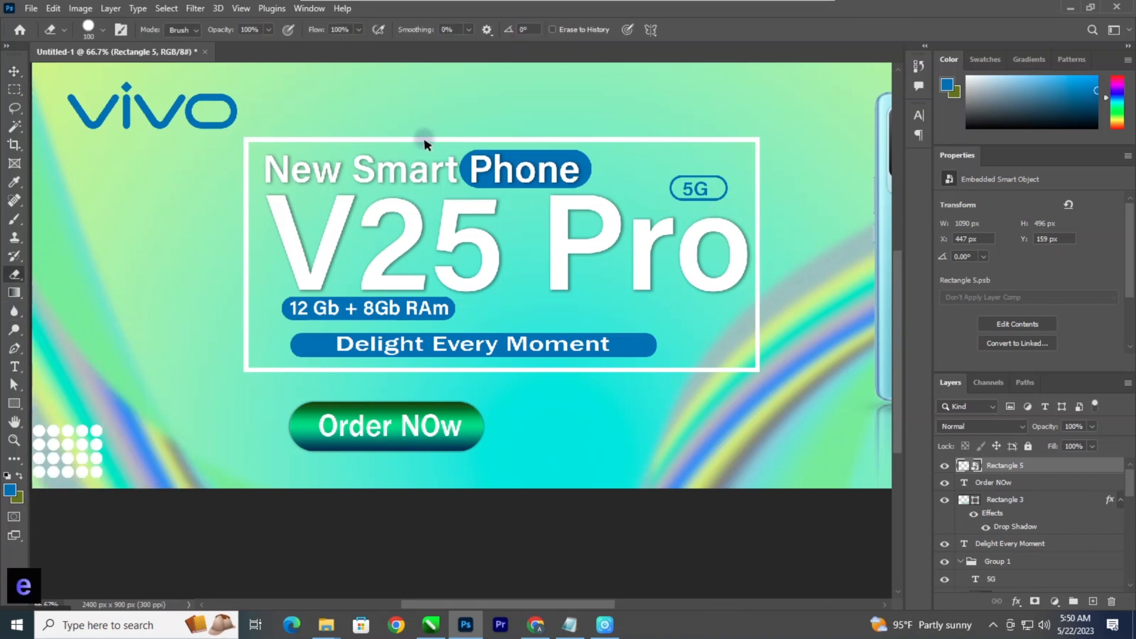
pyautogui.rightClick(1016, 469)
pyautogui.click(876, 286)
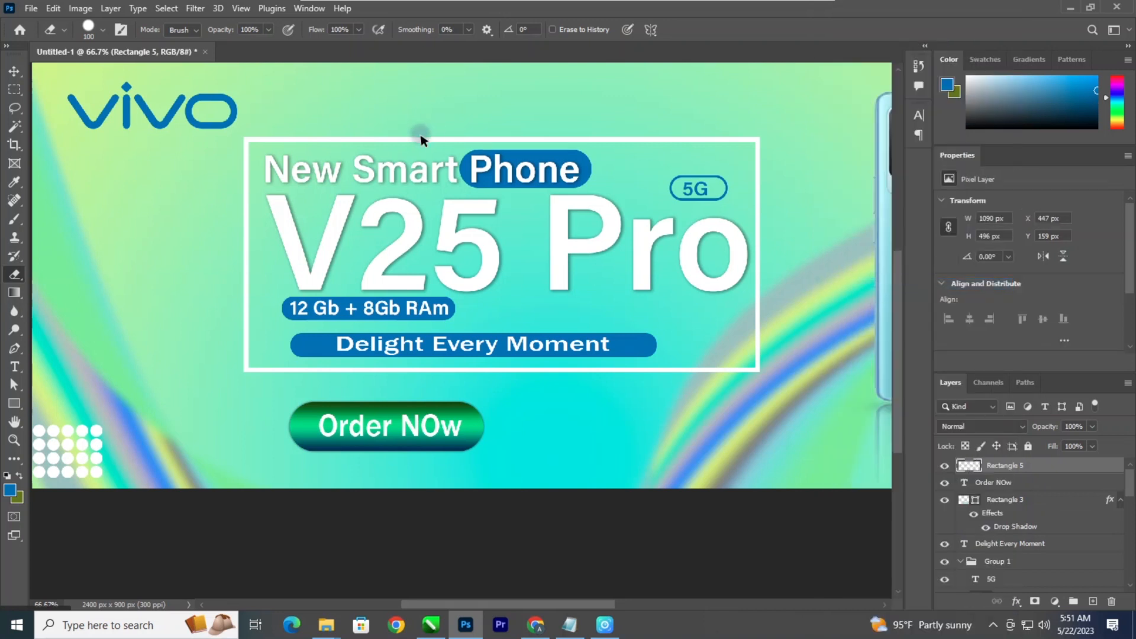
# Step: Reduce the Eraser size to 60 px, show the rulers and place two vertical guides through the S of Smart and the r of Pro
pyautogui.press('[')
pyautogui.press('[')
pyautogui.press('[')
pyautogui.press('[')
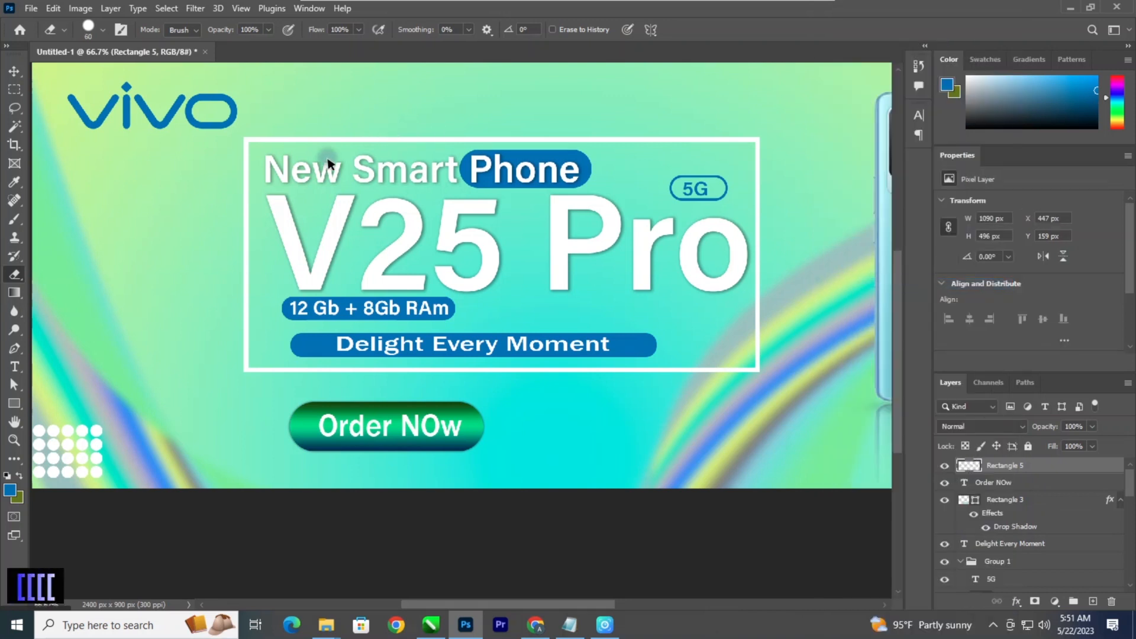
pyautogui.hotkey('ctrl', 'r')
pyautogui.moveTo(37, 367); pyautogui.dragTo(364, 362)
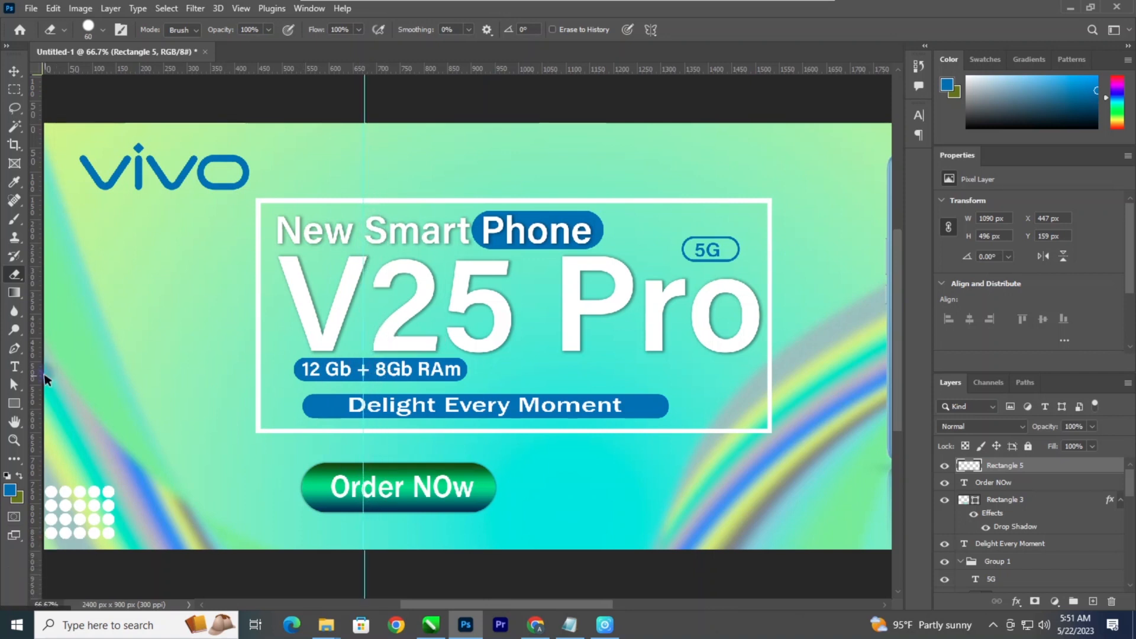
pyautogui.moveTo(38, 379); pyautogui.dragTo(658, 382)
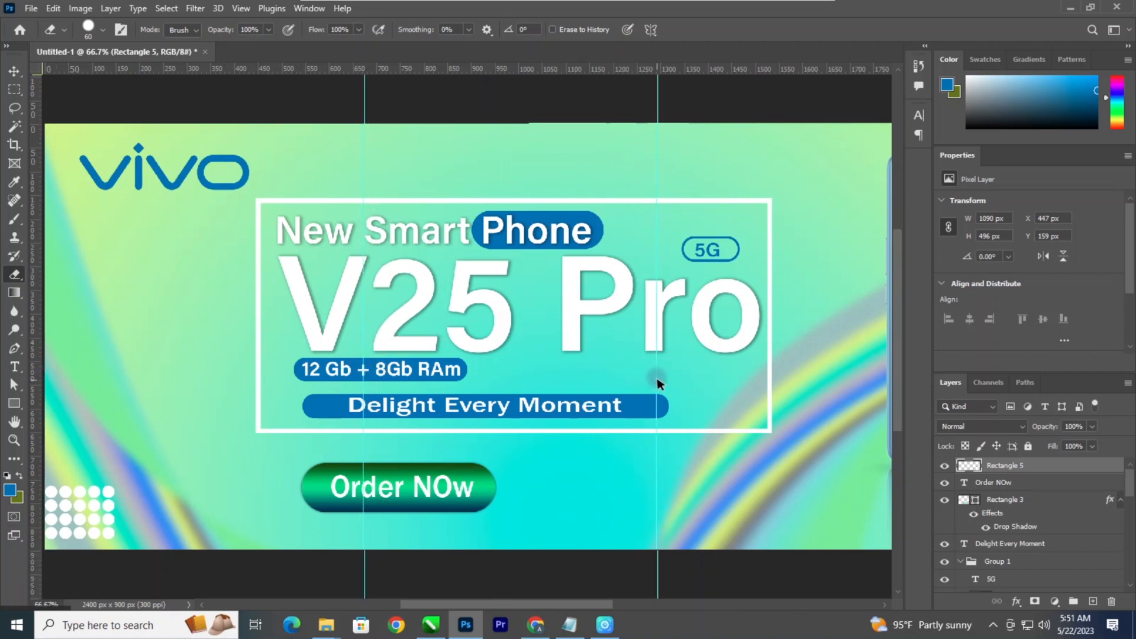
# Step: Erase the frame's top edge between the two guides in a straight line
pyautogui.keyDown('shift'); pyautogui.click(377, 199); pyautogui.keyUp('shift')
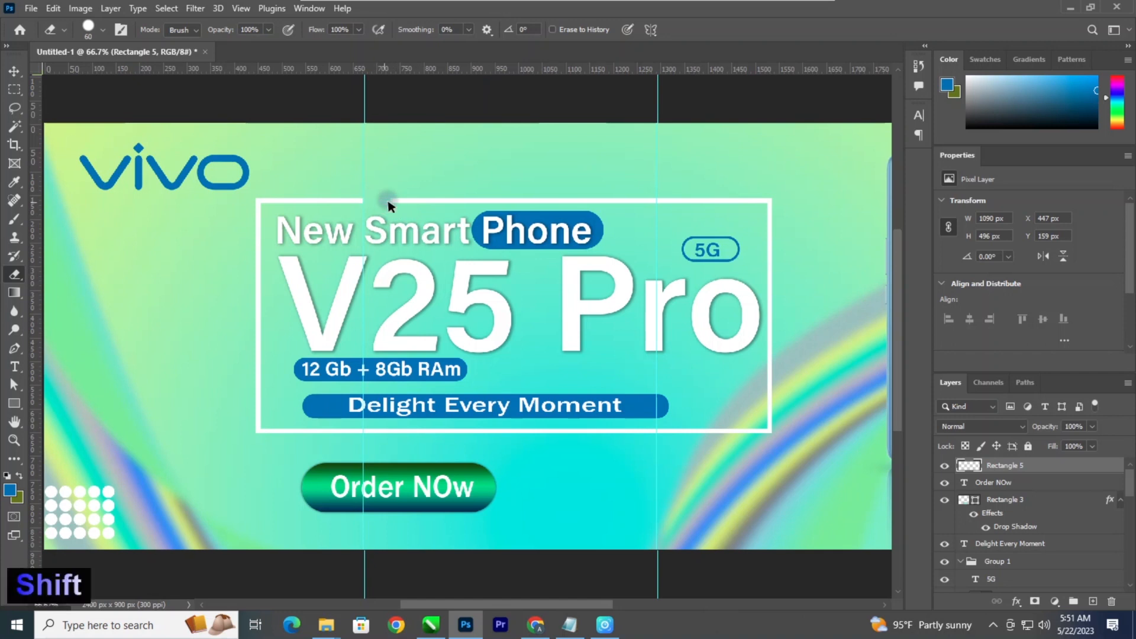
pyautogui.keyDown('shift'); pyautogui.click(644, 201); pyautogui.keyUp('shift')
pyautogui.hotkey('ctrl', '-')
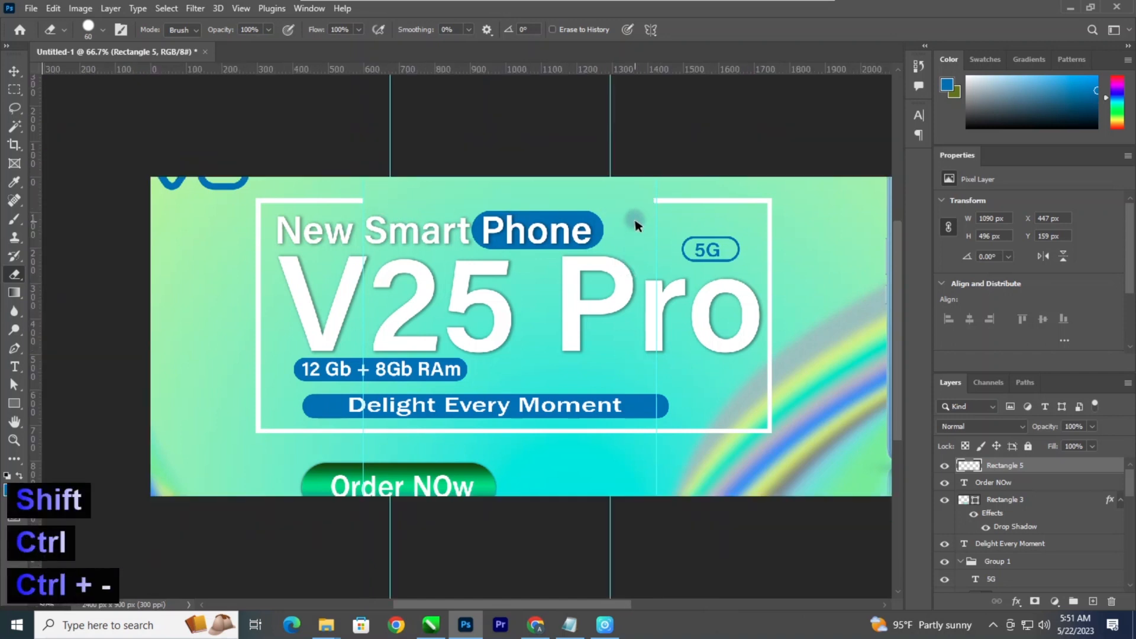
pyautogui.hotkey('ctrl', '+')
pyautogui.hotkey('ctrl', '+')
pyautogui.hotkey('ctrl', '-')
pyautogui.hotkey('ctrl', '-')
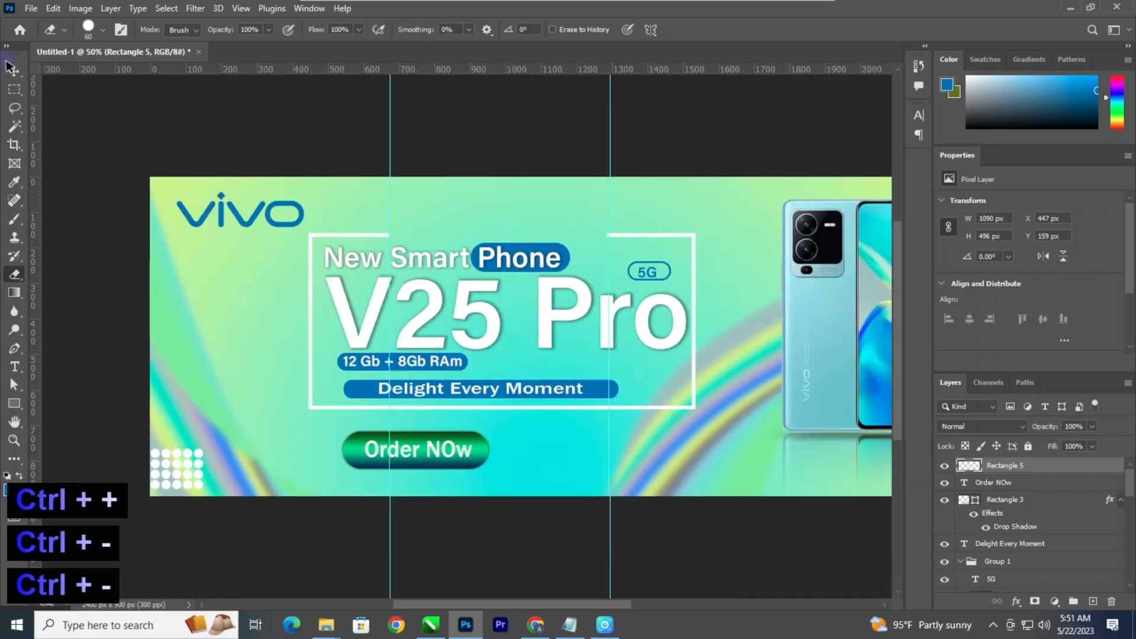
# Step: Remove the vertical guides from the banner
pyautogui.click(11, 67)
pyautogui.moveTo(391, 157); pyautogui.dragTo(3, 156)
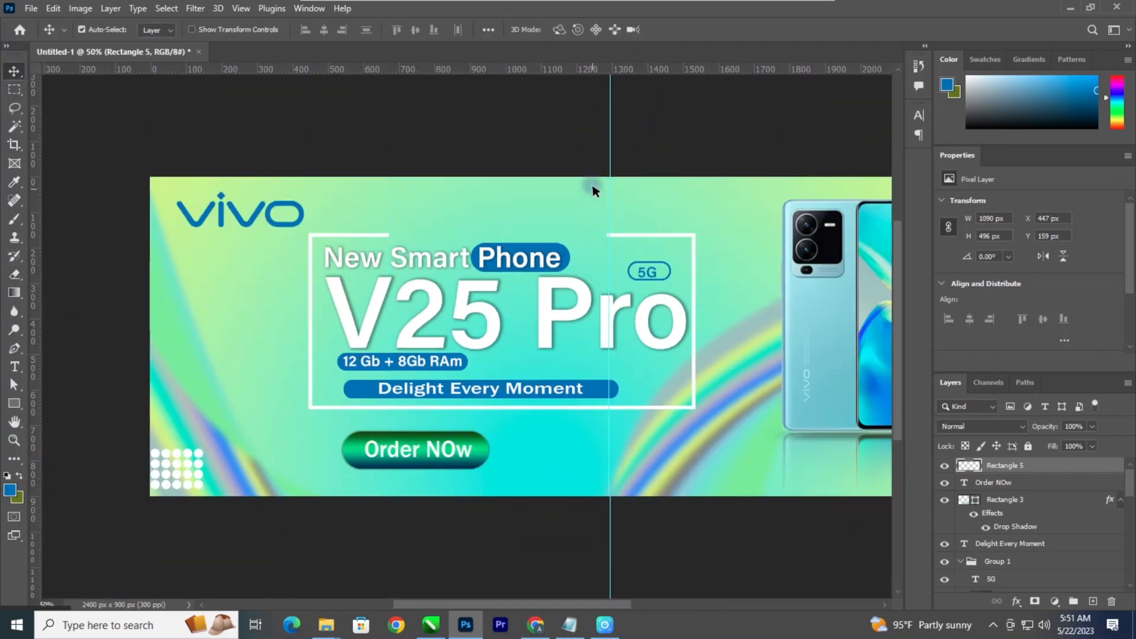
pyautogui.hotkey('ctrl', '-')
# Step: Draw a circle about 27 px wide at the left end of the gap in the frame's top edge
pyautogui.hotkey('ctrl', '+')
pyautogui.hotkey('ctrl', '+')
pyautogui.moveTo(218, 264); pyautogui.dragTo(218, 351)
pyautogui.hotkey('ctrl', '+')
pyautogui.rightClick(32, 404)
pyautogui.click(65, 416)
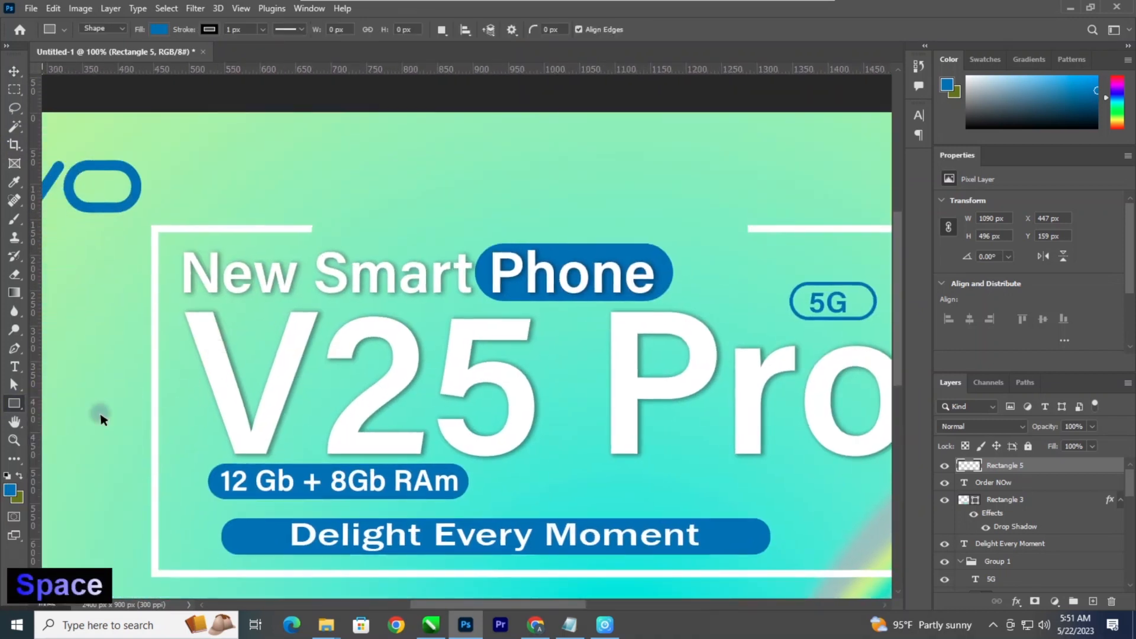
pyautogui.moveTo(311, 217); pyautogui.dragTo(330, 237)
# Step: Fill the small end circle with white and remove its stroke
pyautogui.click(986, 303)
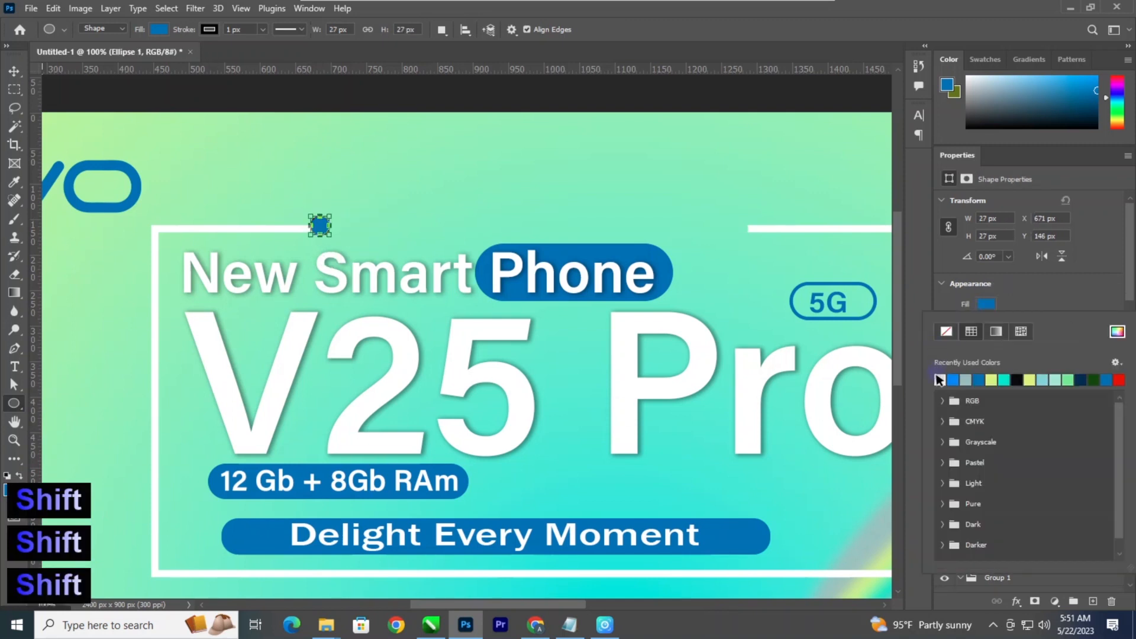
pyautogui.click(940, 380)
pyautogui.click(1031, 306)
pyautogui.click(988, 325)
pyautogui.click(947, 351)
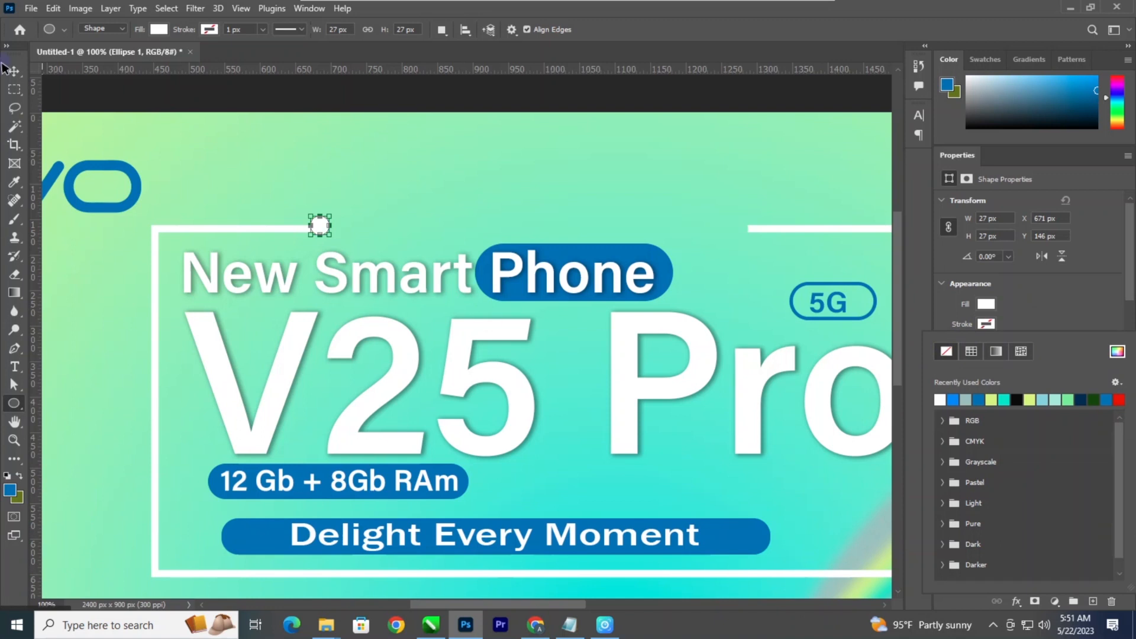
# Step: Nudge the small white circle down to Y 150 px to centre it on the frame's top line
pyautogui.click(15, 89)
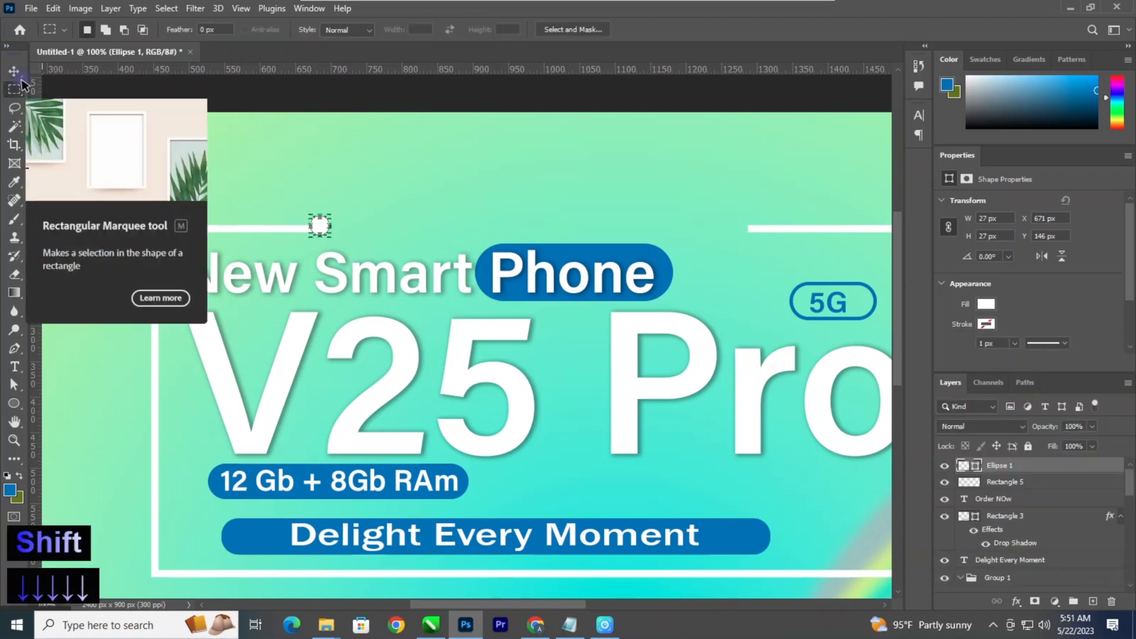
pyautogui.click(14, 72)
pyautogui.hotkey('ctrl', '-')
pyautogui.hotkey('ctrl', '+')
pyautogui.hotkey('ctrl', '+')
pyautogui.press('space')
pyautogui.moveTo(161, 180); pyautogui.dragTo(304, 254)
pyautogui.moveTo(315, 183); pyautogui.dragTo(309, 196)
# Step: Duplicate the small white circle horizontally onto the right end of the gap in the frame's top edge
pyautogui.hotkey('ctrl', '-')
pyautogui.hotkey('ctrl', '-')
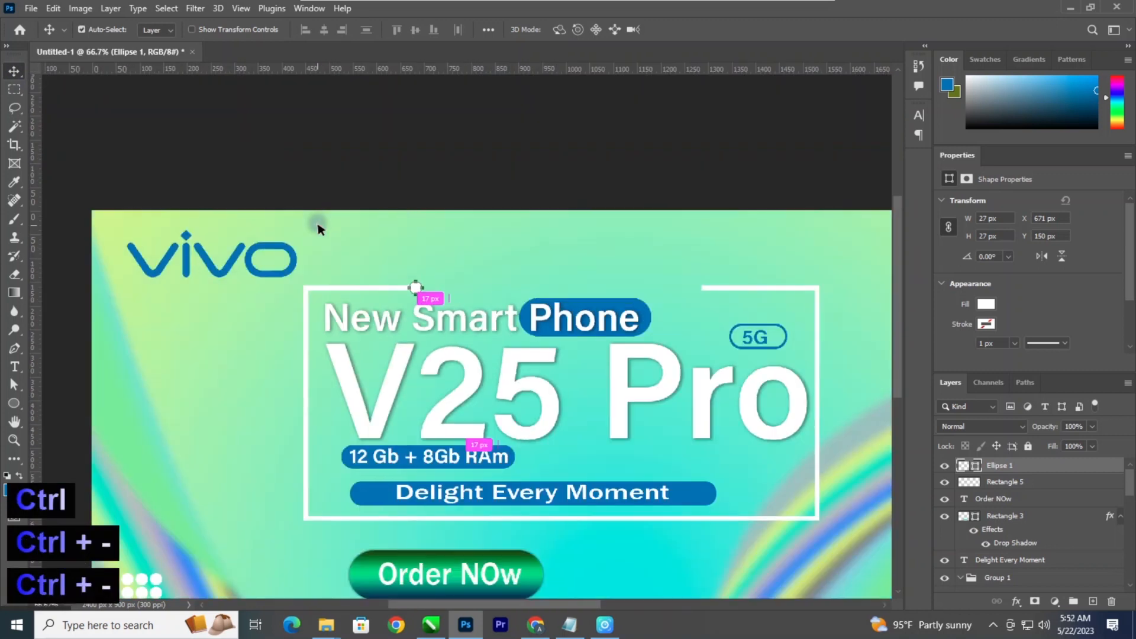
pyautogui.moveTo(415, 287); pyautogui.dragTo(704, 337)
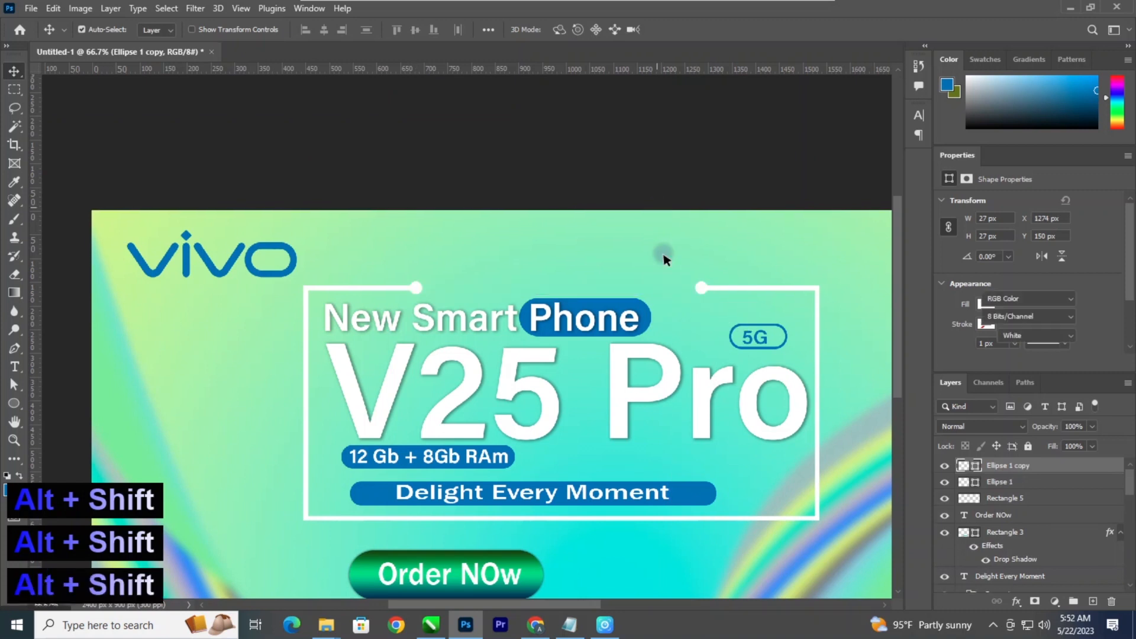
pyautogui.hotkey('ctrl', '-')
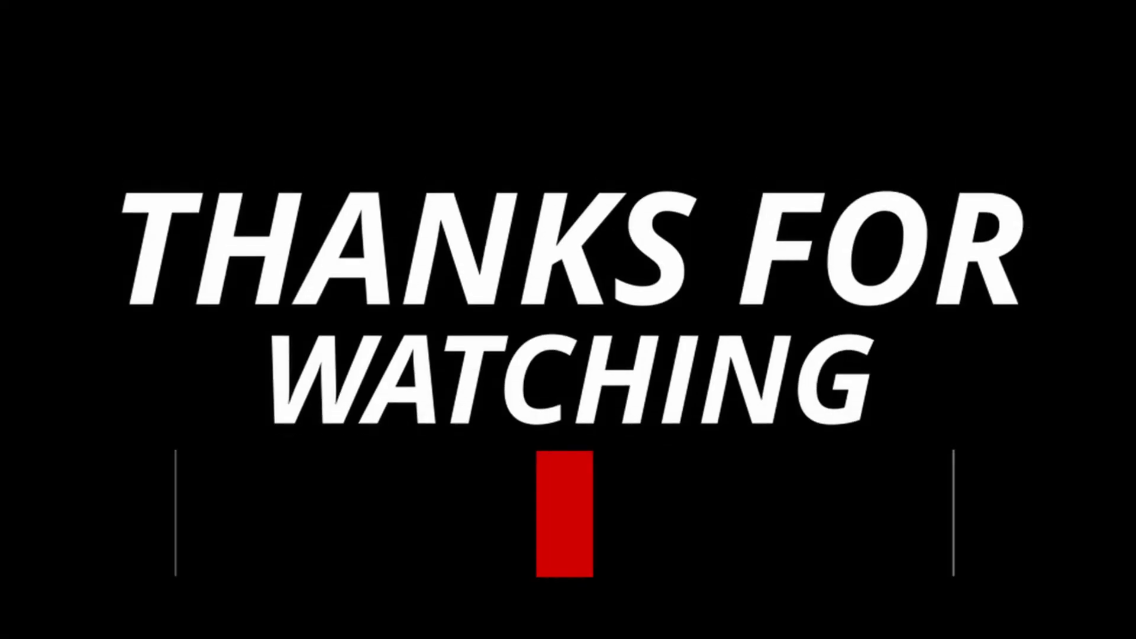